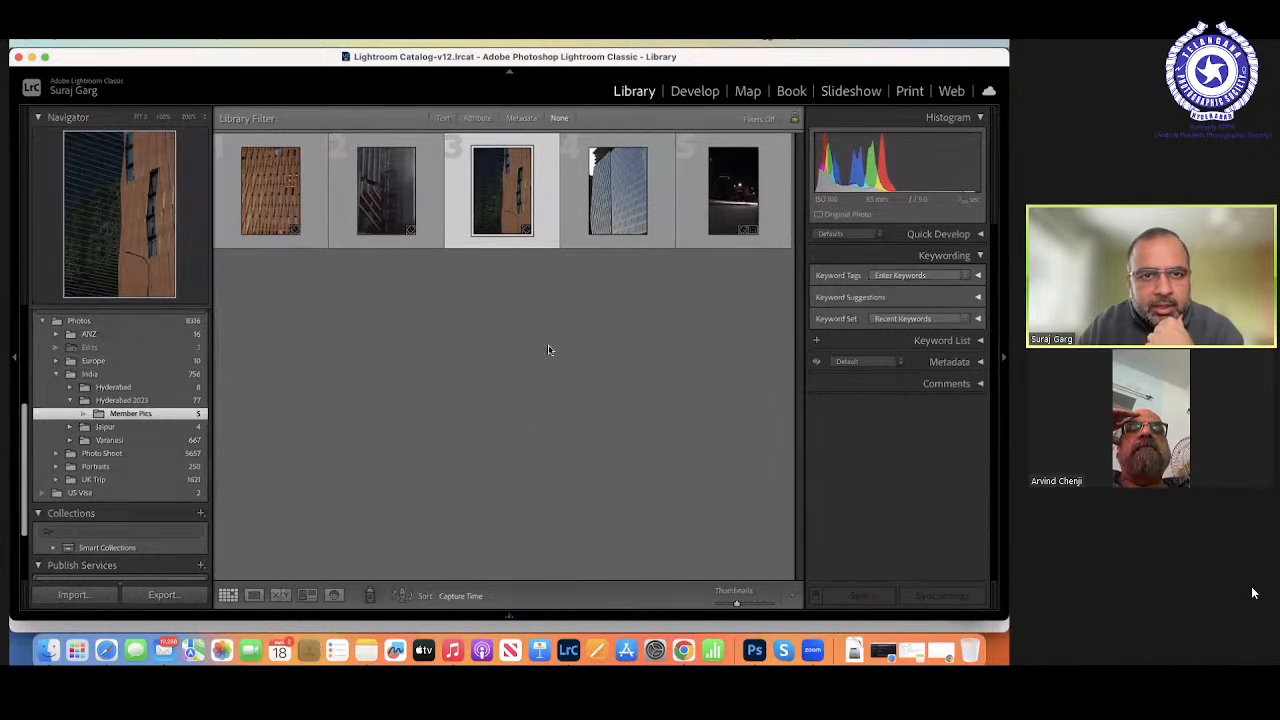
Open the third photo, the orange facade with dark glass, in Develop and set Exposure to +0.75 and Contrast to +20.
{"action": "double_click", "coordinate": [502, 187]}
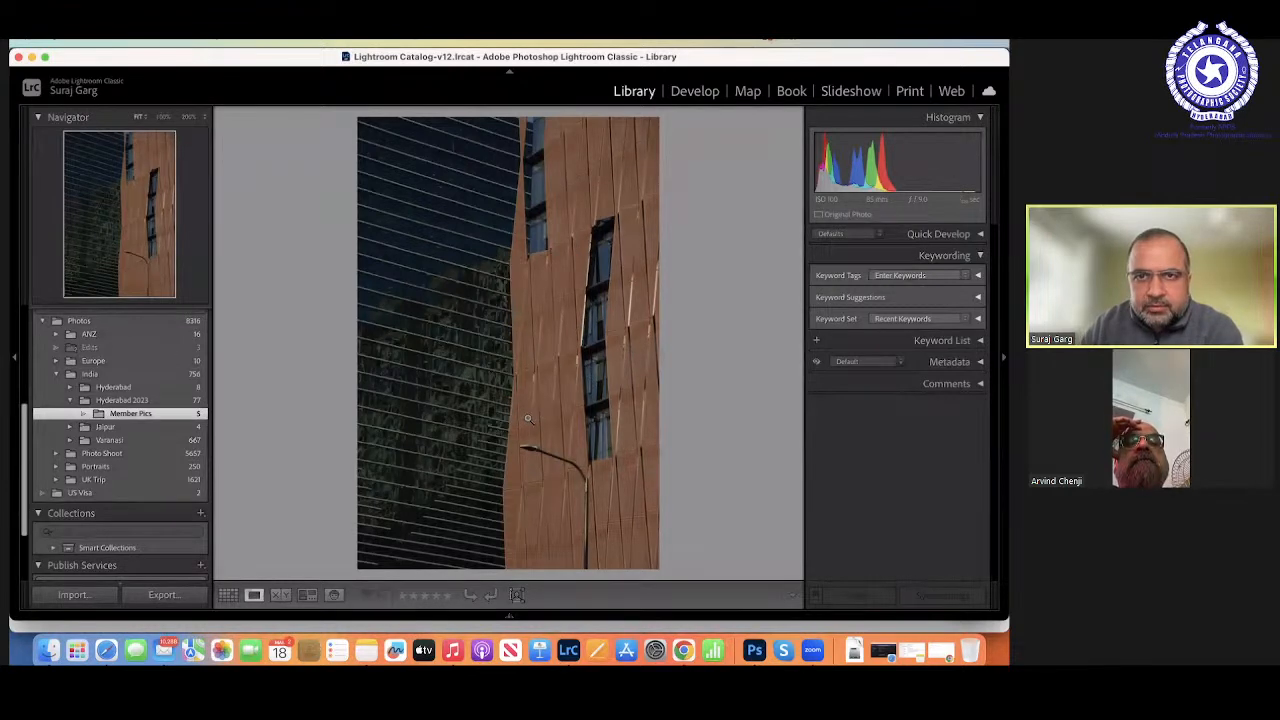
{"action": "left_click", "coordinate": [692, 92]}
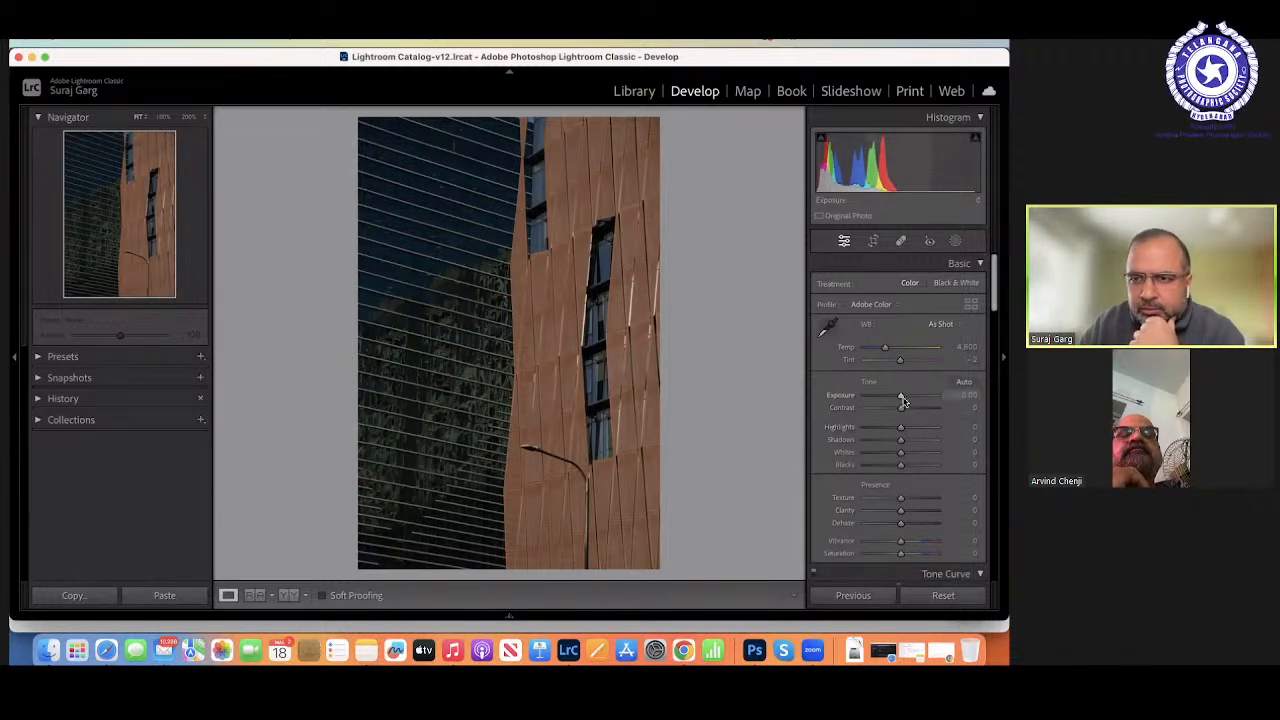
{"action": "left_click_drag", "start_coordinate": [900, 401], "coordinate": [907, 401]}
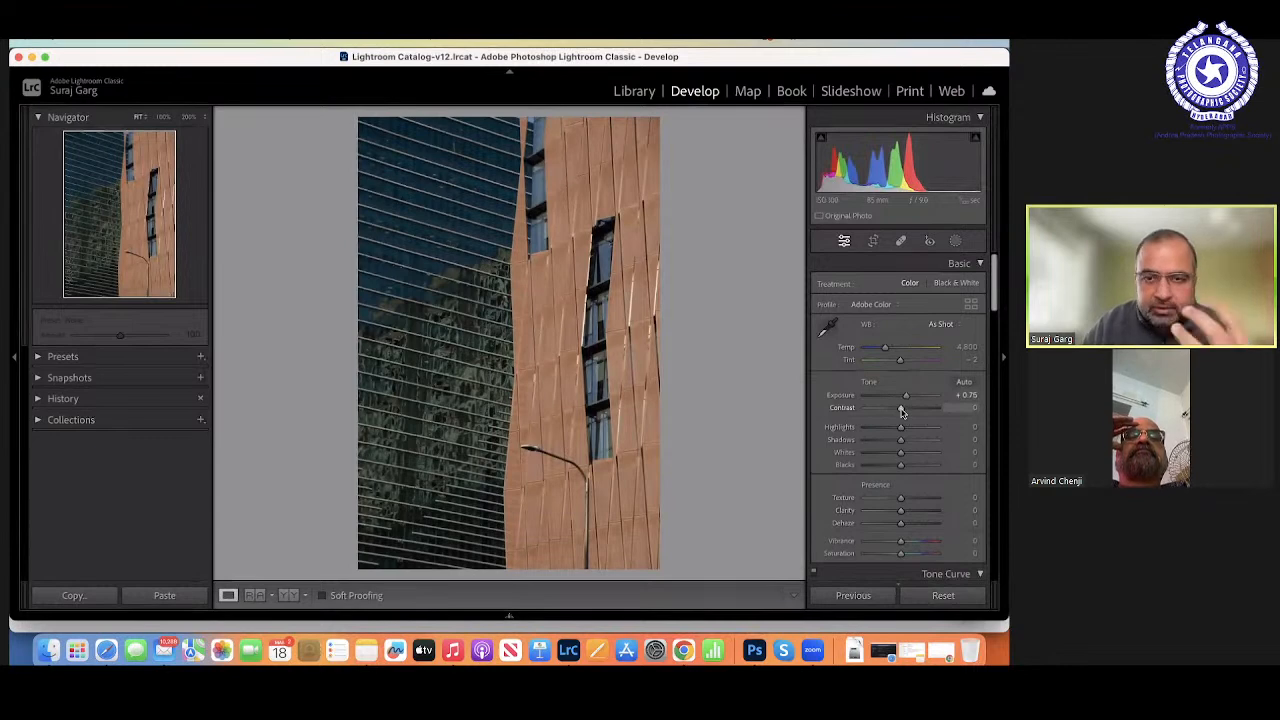
{"action": "left_click_drag", "start_coordinate": [901, 411], "coordinate": [908, 411]}
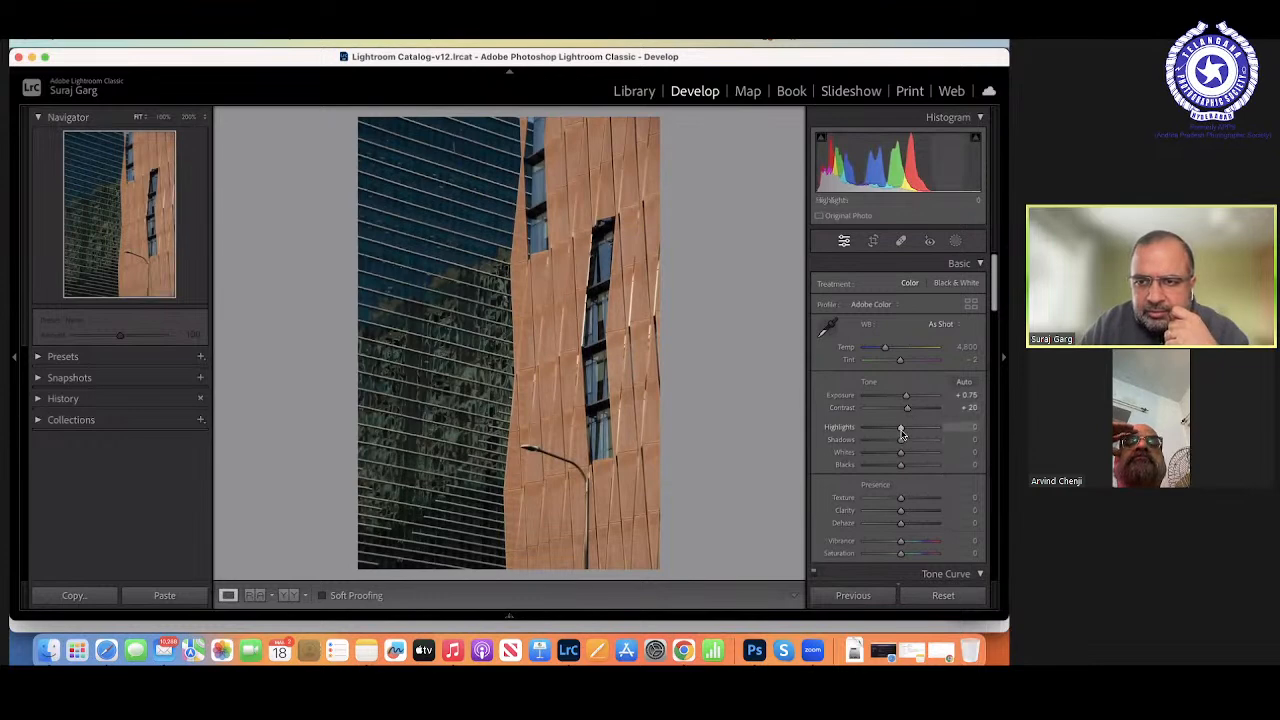
Set Highlights to -8, Shadows to -33, Whites to +12, Blacks to -21, Texture to +21 and Clarity to +14.
{"action": "left_click_drag", "start_coordinate": [902, 434], "coordinate": [899, 434]}
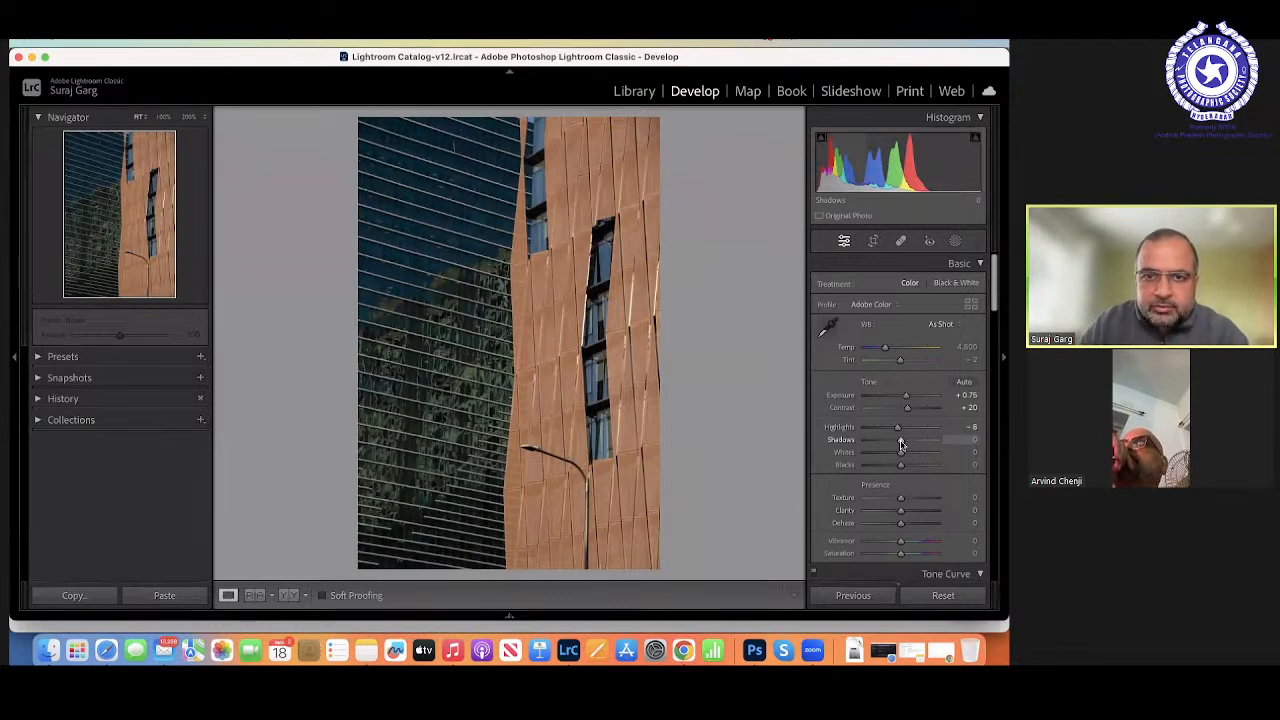
{"action": "mouse_move", "coordinate": [901, 444]}
{"action": "left_mouse_down"}
{"action": "mouse_move", "coordinate": [876, 446]}
{"action": "mouse_move", "coordinate": [888, 448]}
{"action": "left_mouse_up"}
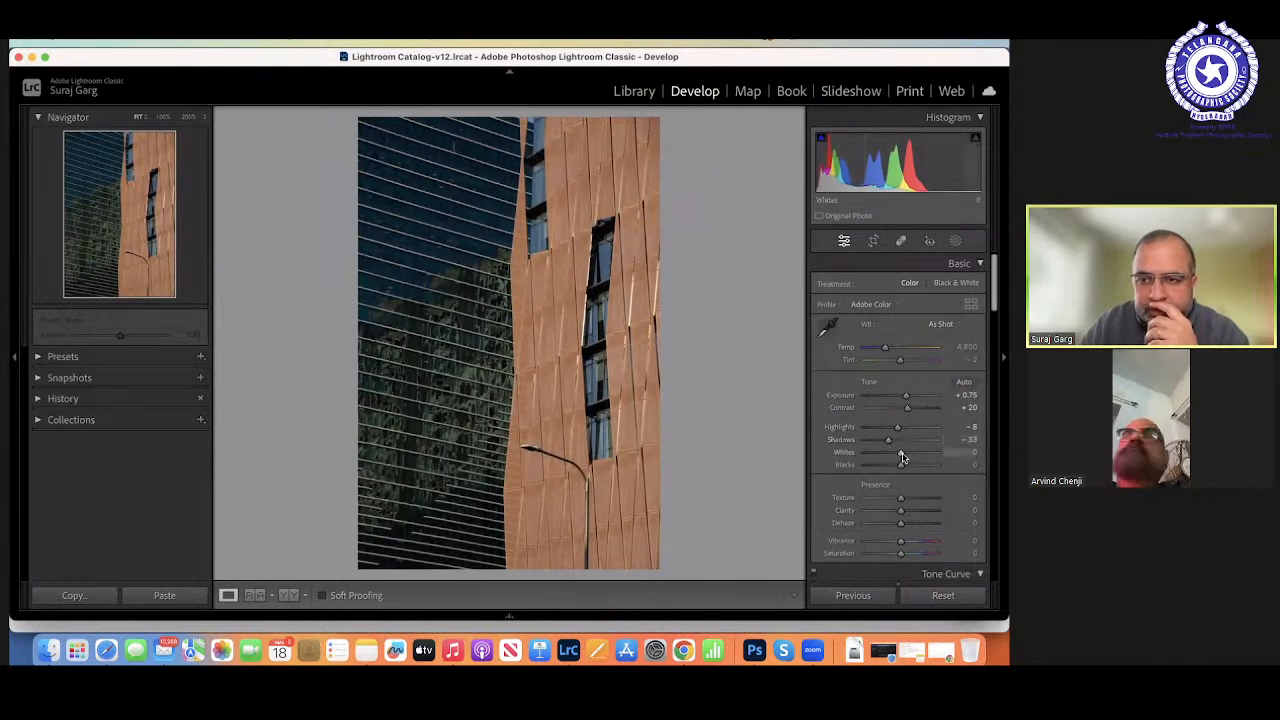
{"action": "left_click_drag", "start_coordinate": [902, 457], "coordinate": [895, 470]}
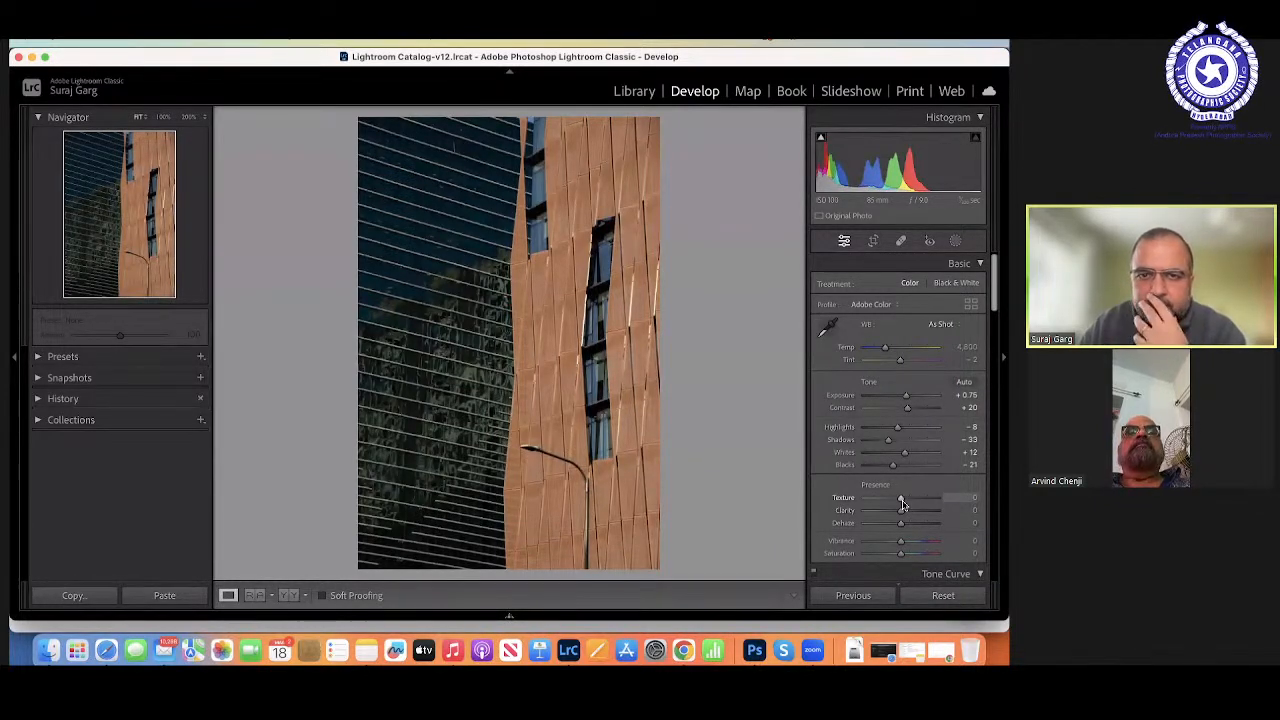
{"action": "left_click_drag", "start_coordinate": [901, 504], "coordinate": [907, 505]}
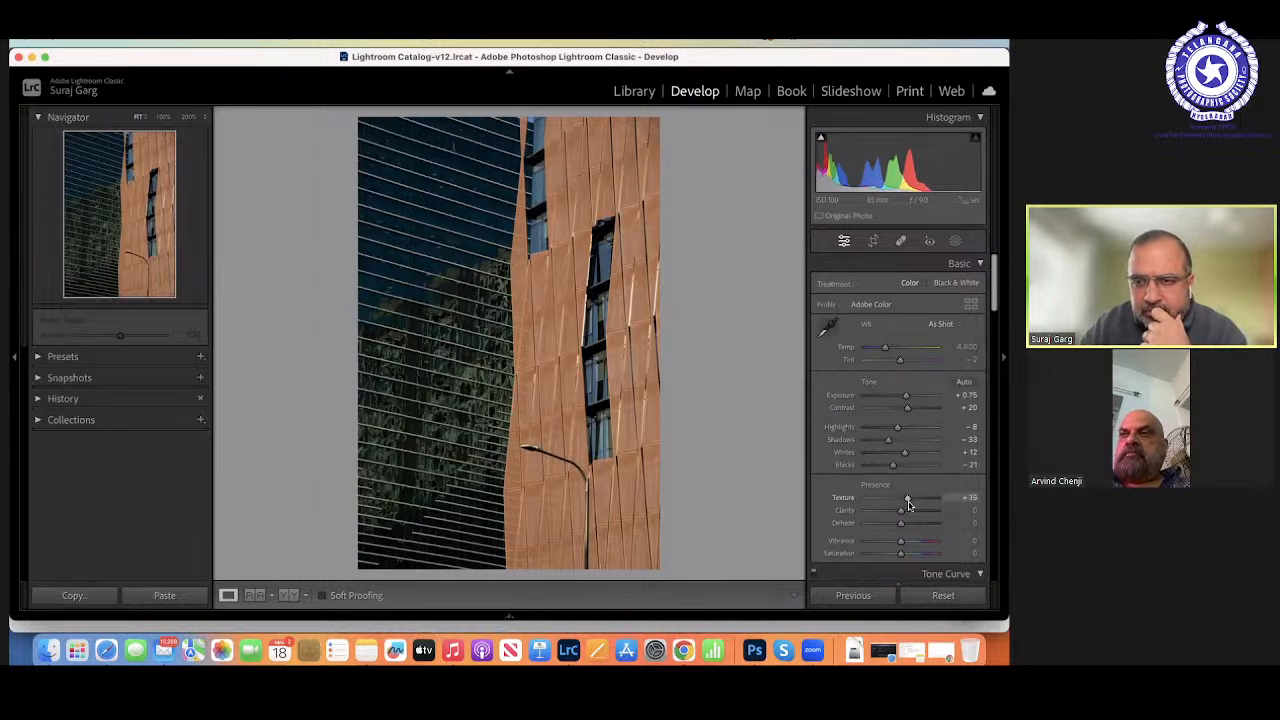
{"action": "left_click_drag", "start_coordinate": [901, 515], "coordinate": [907, 515]}
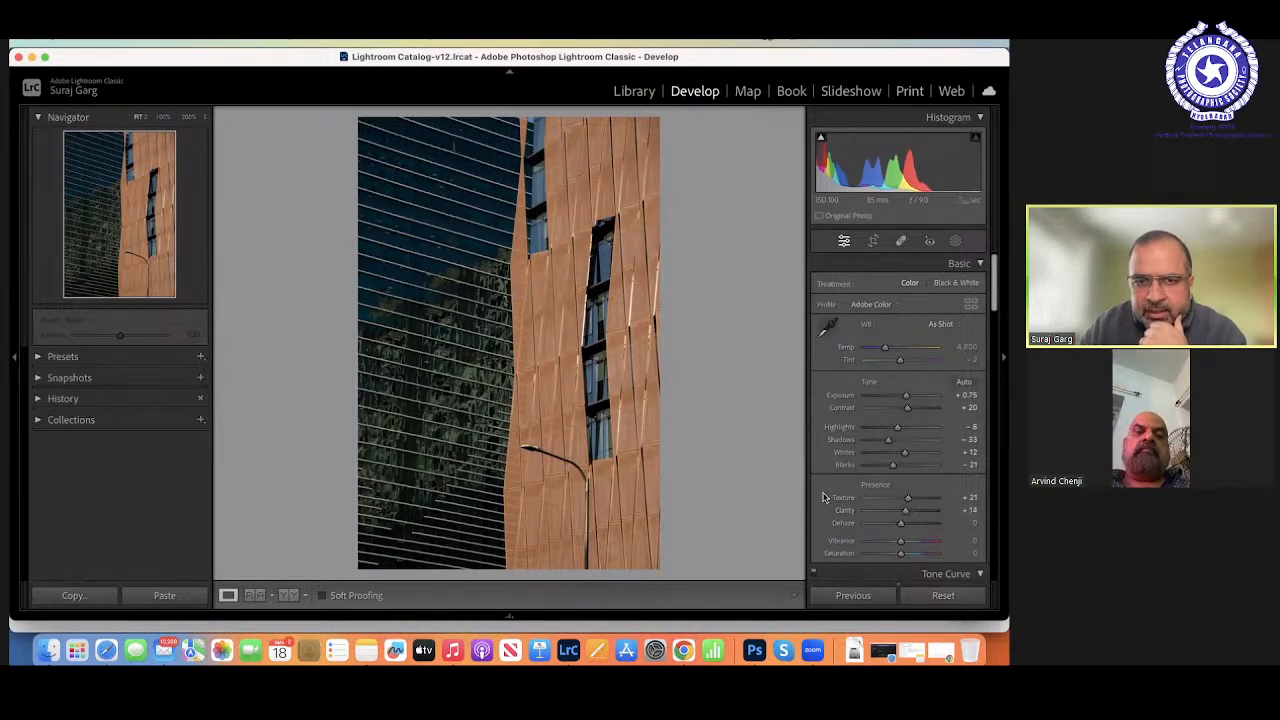
Raise the orange facade's saturation with the HSL targeted adjustment to Orange +22 and Yellow +1.
{"action": "scroll", "coordinate": [827, 470], "scroll_direction": "down", "scroll_amount": 5}
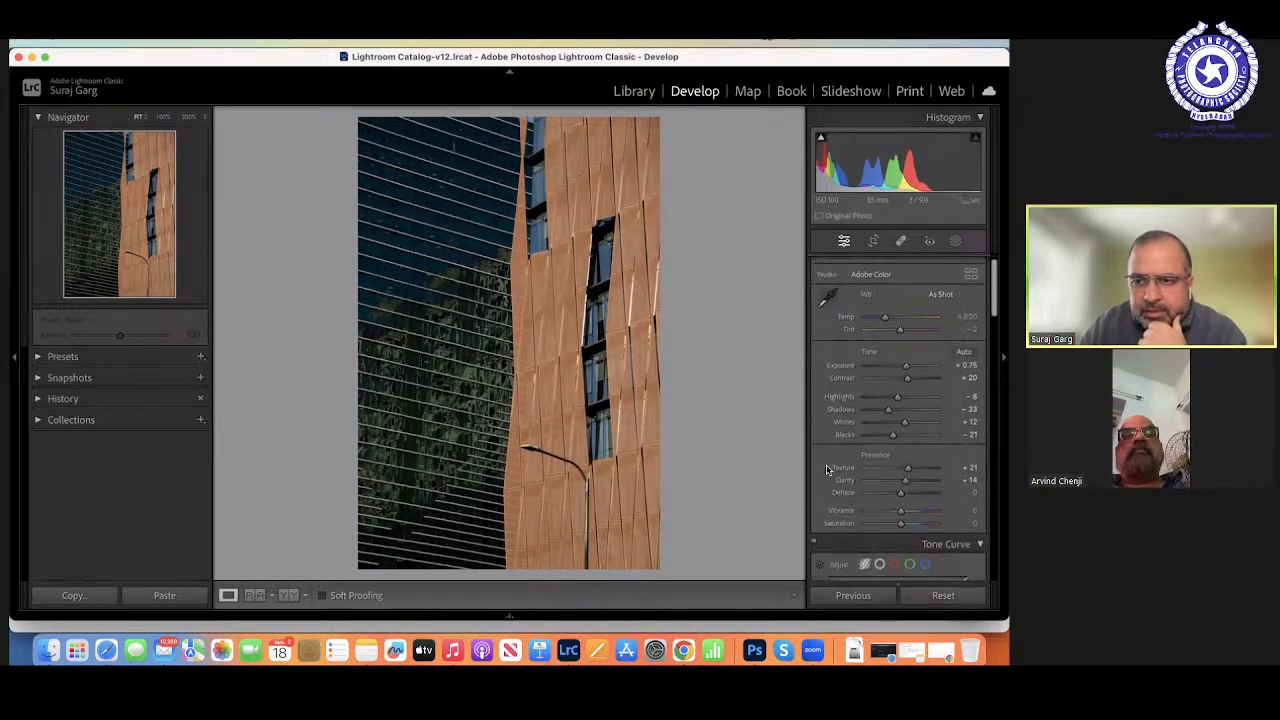
{"action": "scroll", "coordinate": [827, 470], "scroll_direction": "down", "scroll_amount": 2}
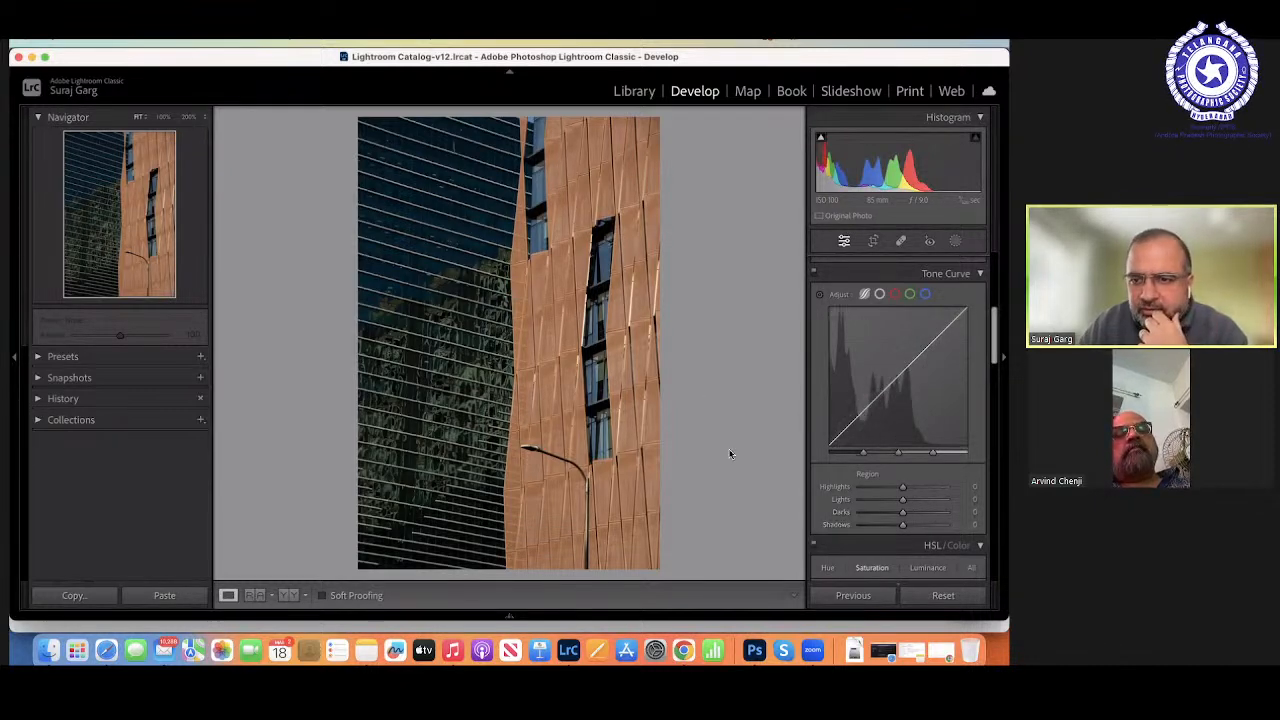
{"action": "scroll", "coordinate": [865, 458], "scroll_direction": "down", "scroll_amount": 3}
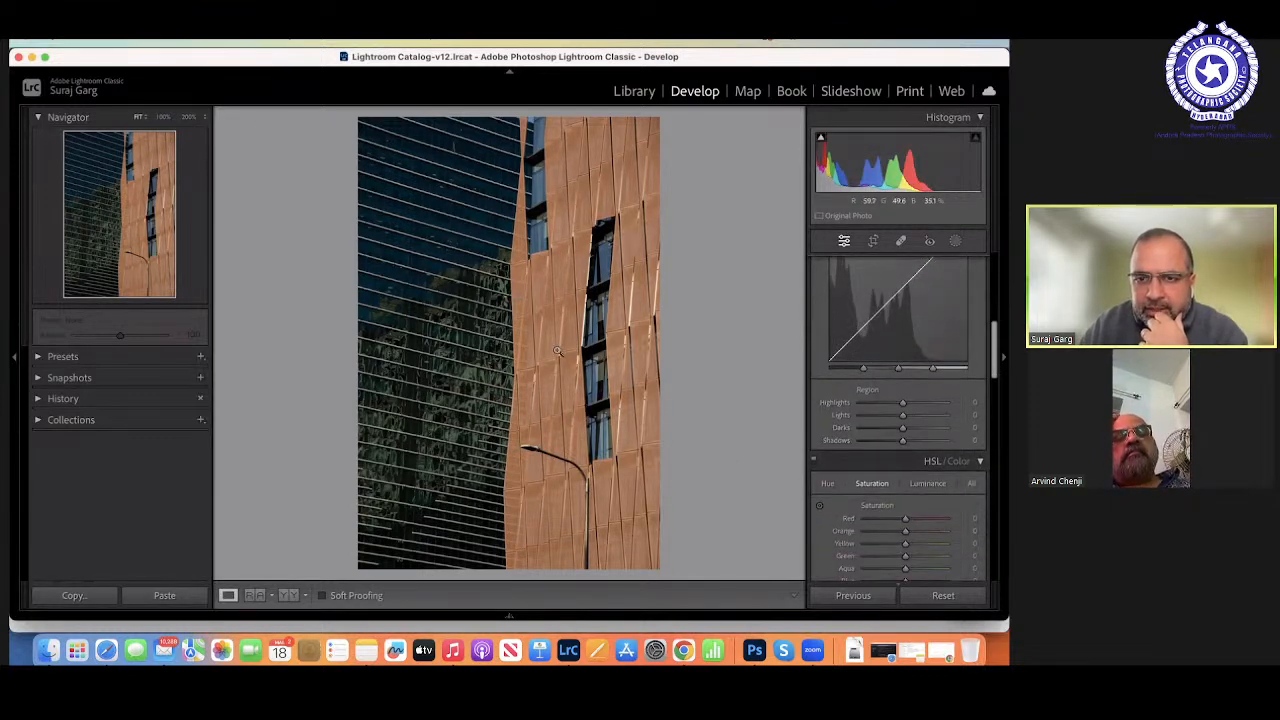
{"action": "scroll", "coordinate": [838, 510], "scroll_direction": "down", "scroll_amount": 2}
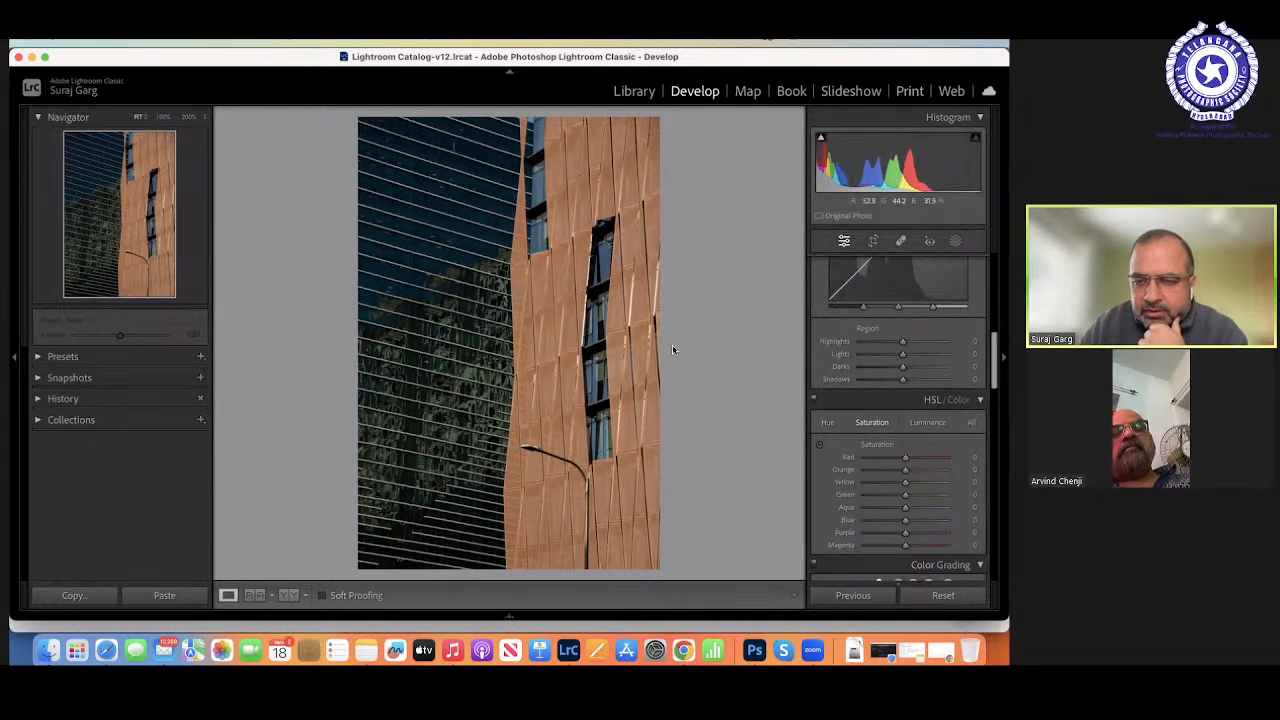
{"action": "left_click", "coordinate": [820, 448]}
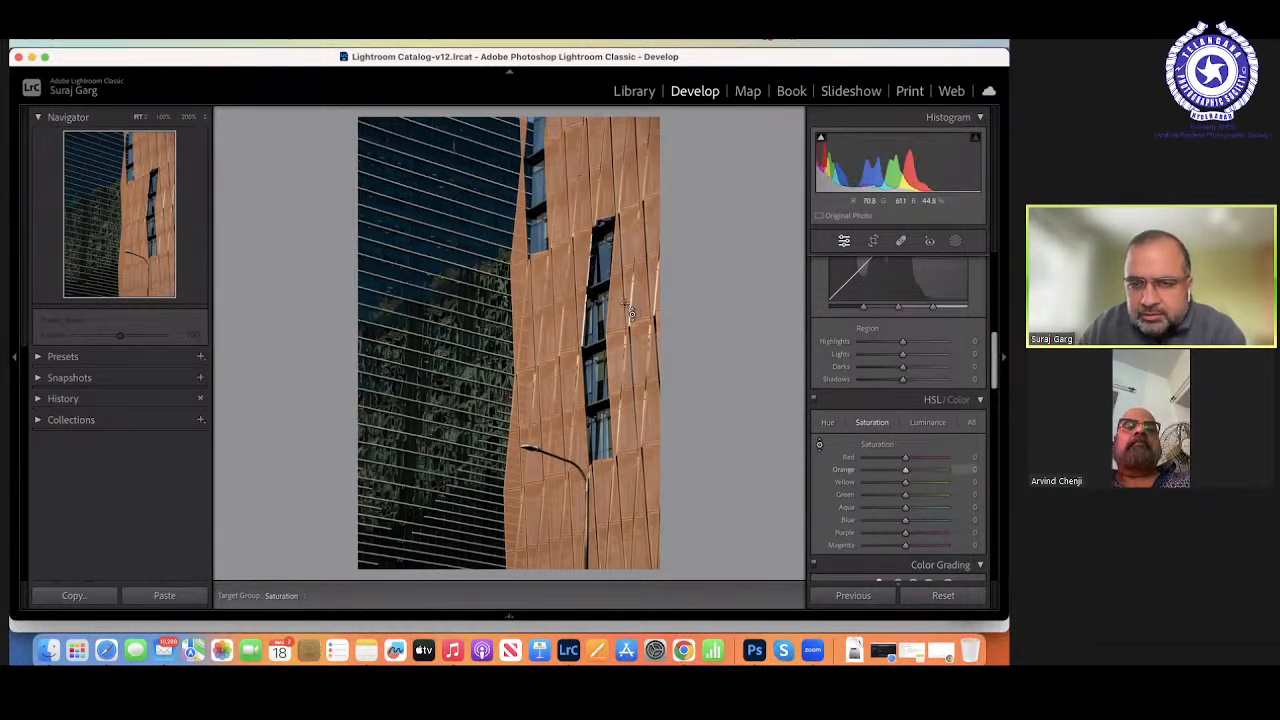
{"action": "mouse_move", "coordinate": [631, 314]}
{"action": "left_mouse_down"}
{"action": "mouse_move", "coordinate": [631, 336]}
{"action": "mouse_move", "coordinate": [621, 307]}
{"action": "left_mouse_up"}
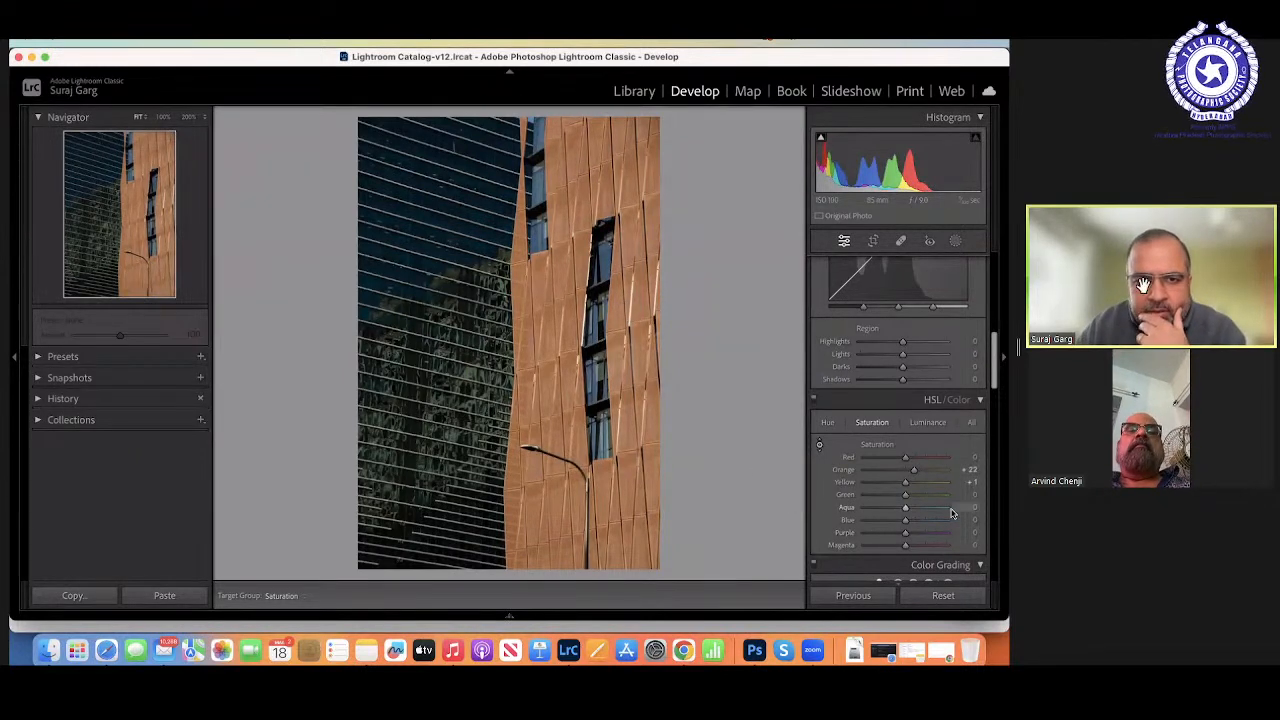
Darken the blue glass with the targeted luminance adjustment to Blue -37 and Aqua -4, and compare the photo with its unedited version.
{"action": "left_click", "coordinate": [930, 423]}
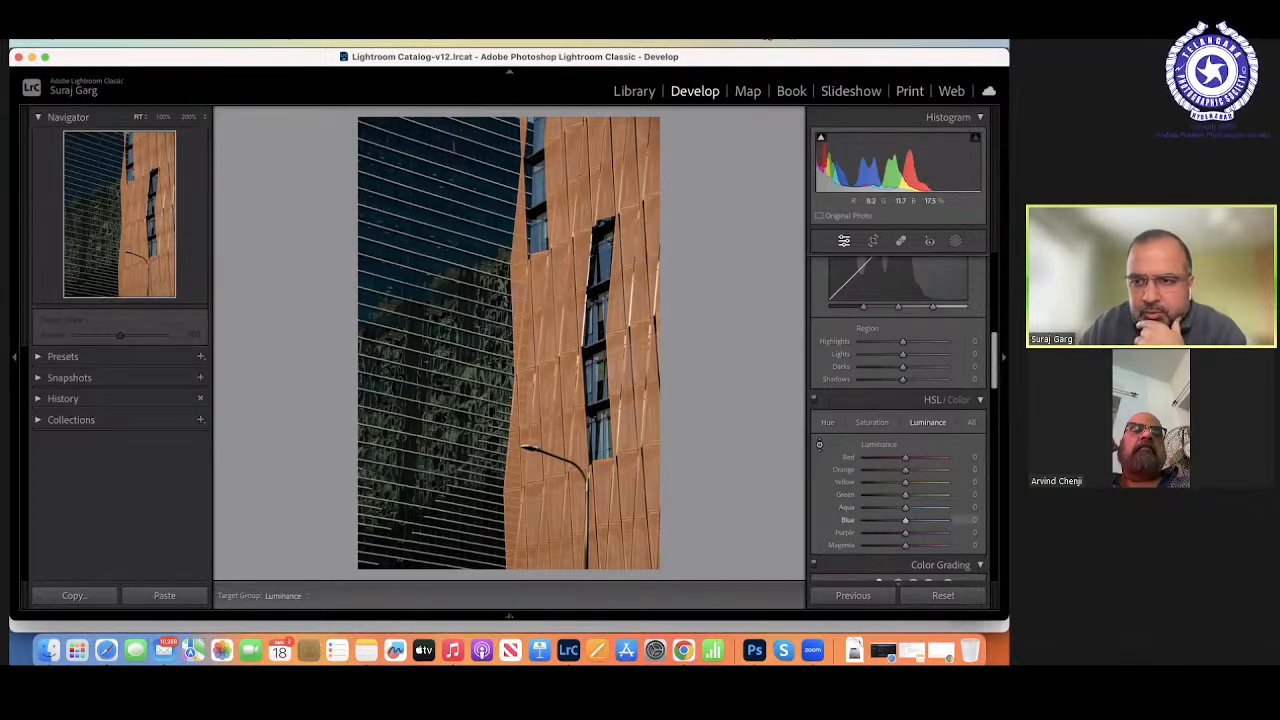
{"action": "left_click_drag", "start_coordinate": [440, 200], "coordinate": [440, 238]}
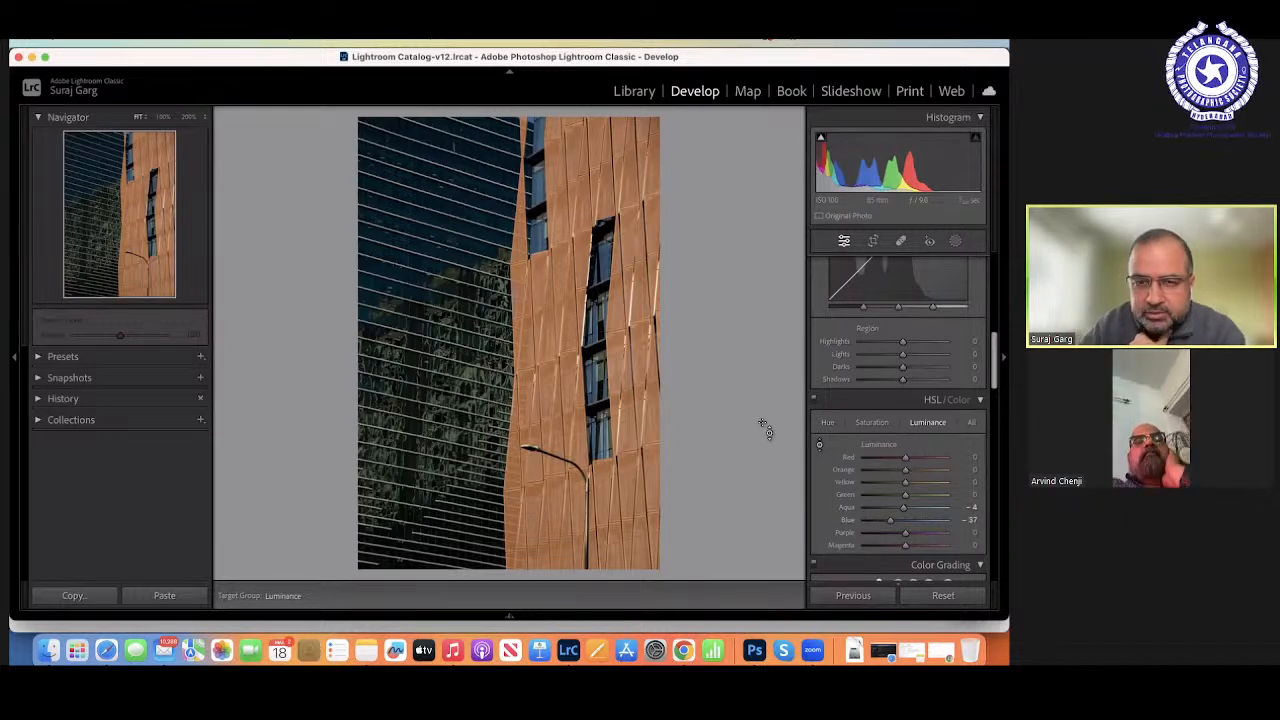
{"action": "key", "text": "backslash"}
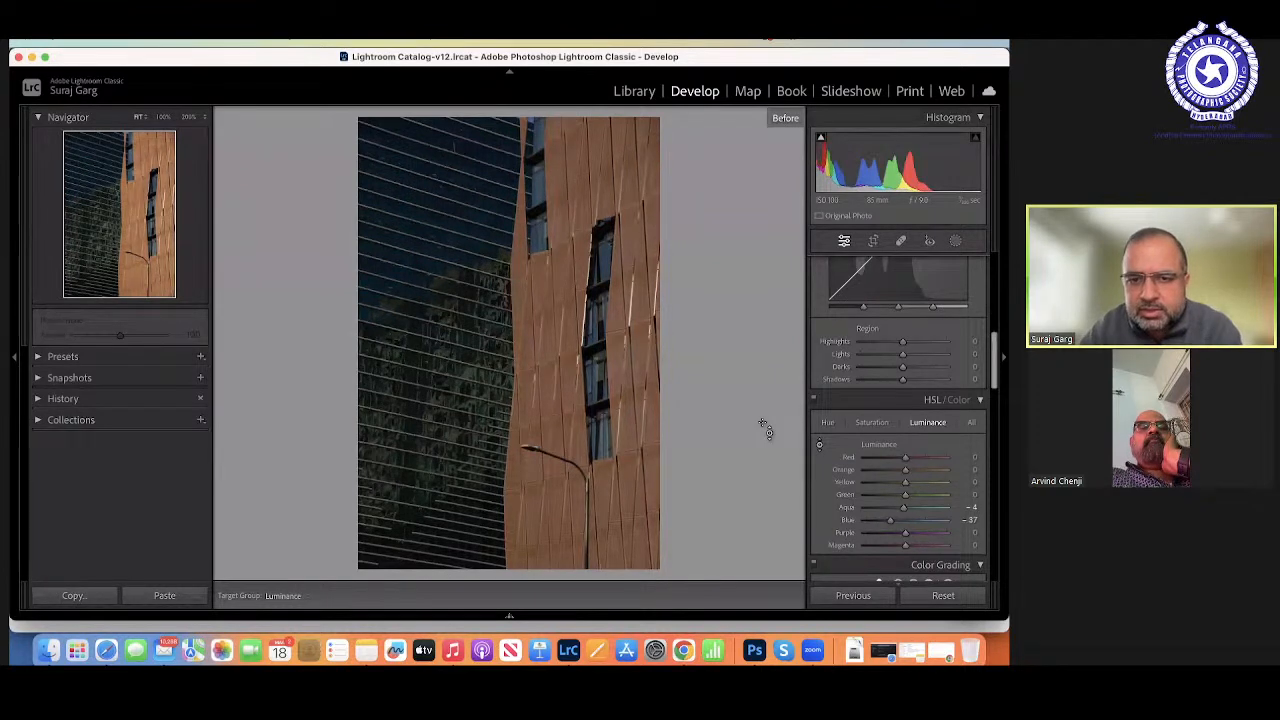
{"action": "key", "text": "backslash"}
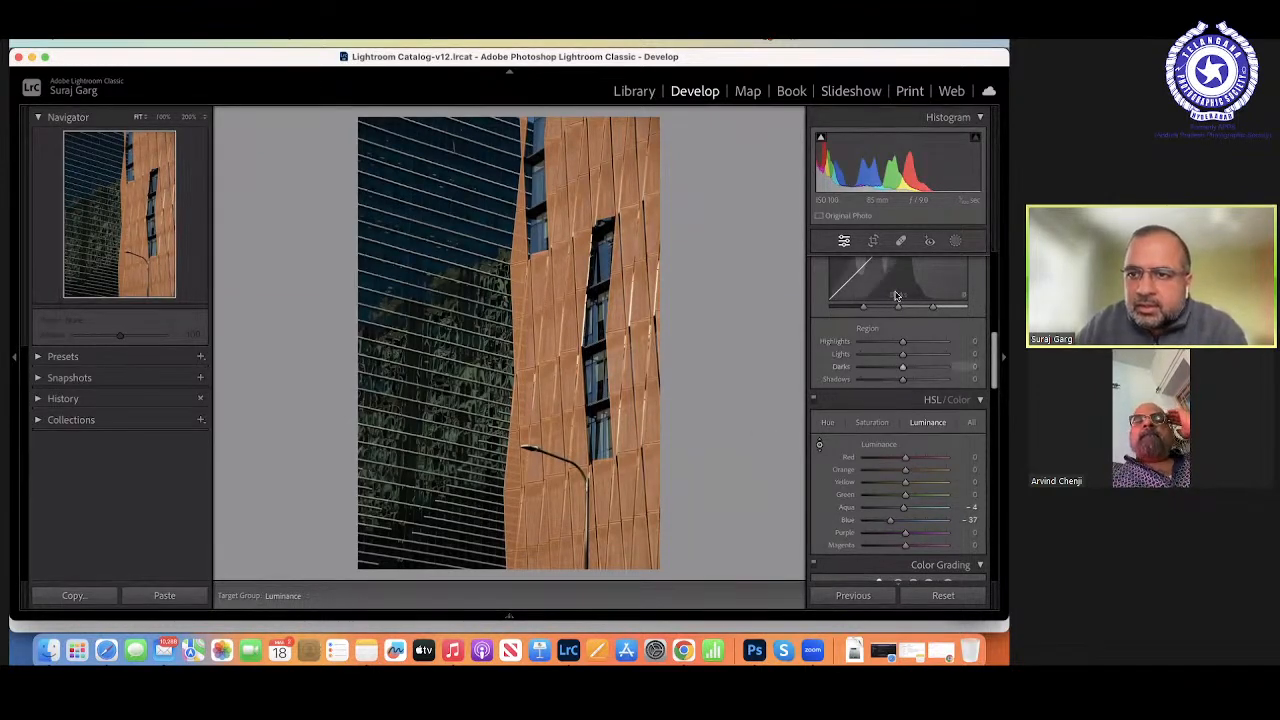
Try a landscape crop of the lower part of the photo around the street lamp, and undo it.
{"action": "left_click", "coordinate": [875, 242]}
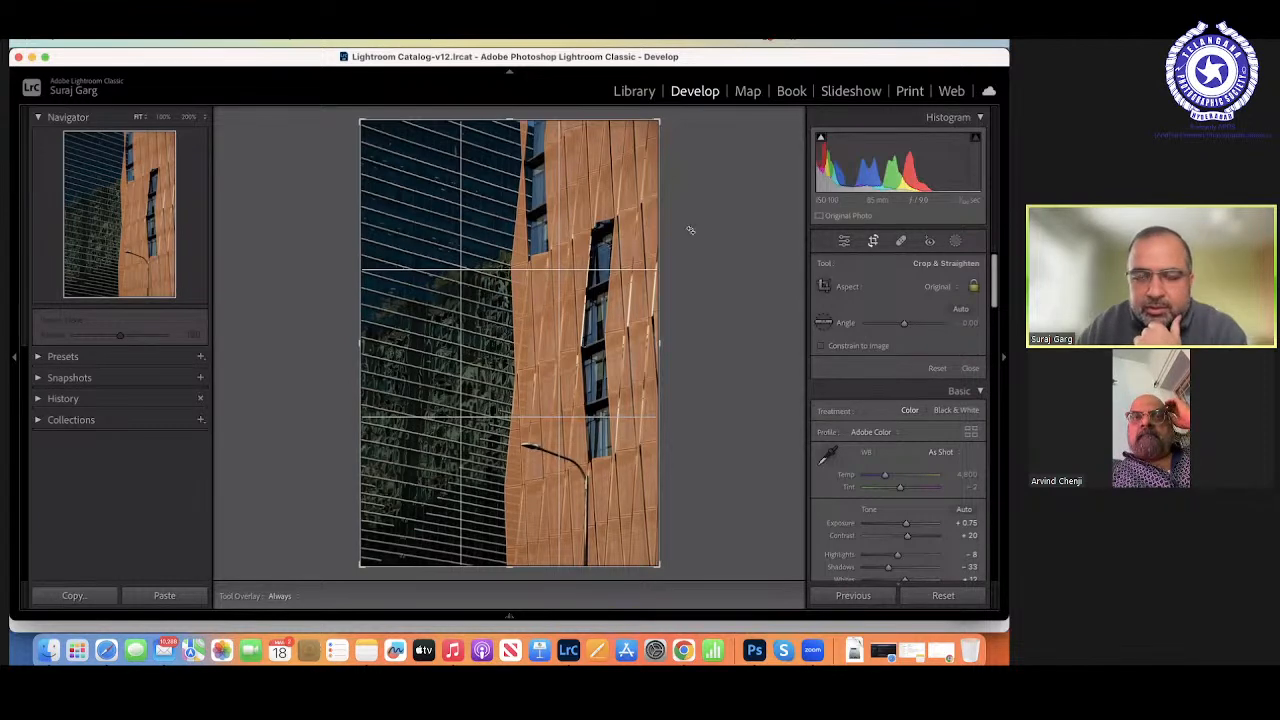
{"action": "left_click_drag", "start_coordinate": [660, 123], "coordinate": [676, 206]}
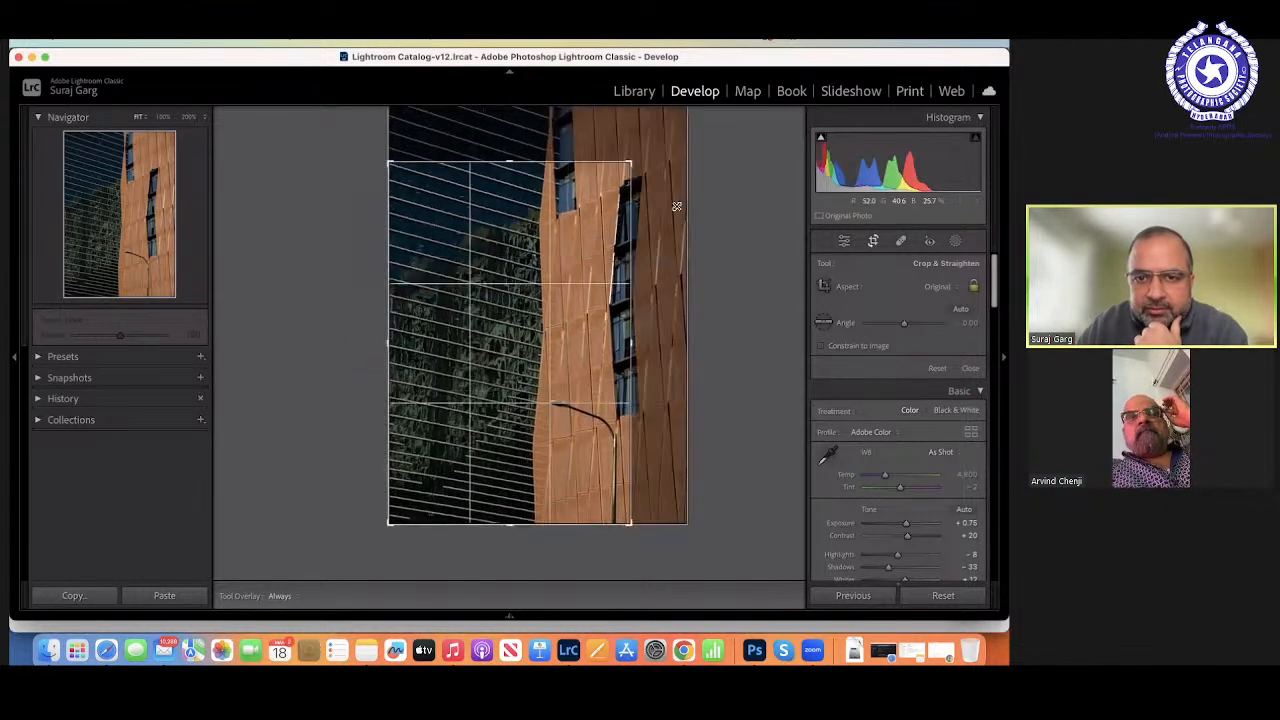
{"action": "key", "text": "x"}
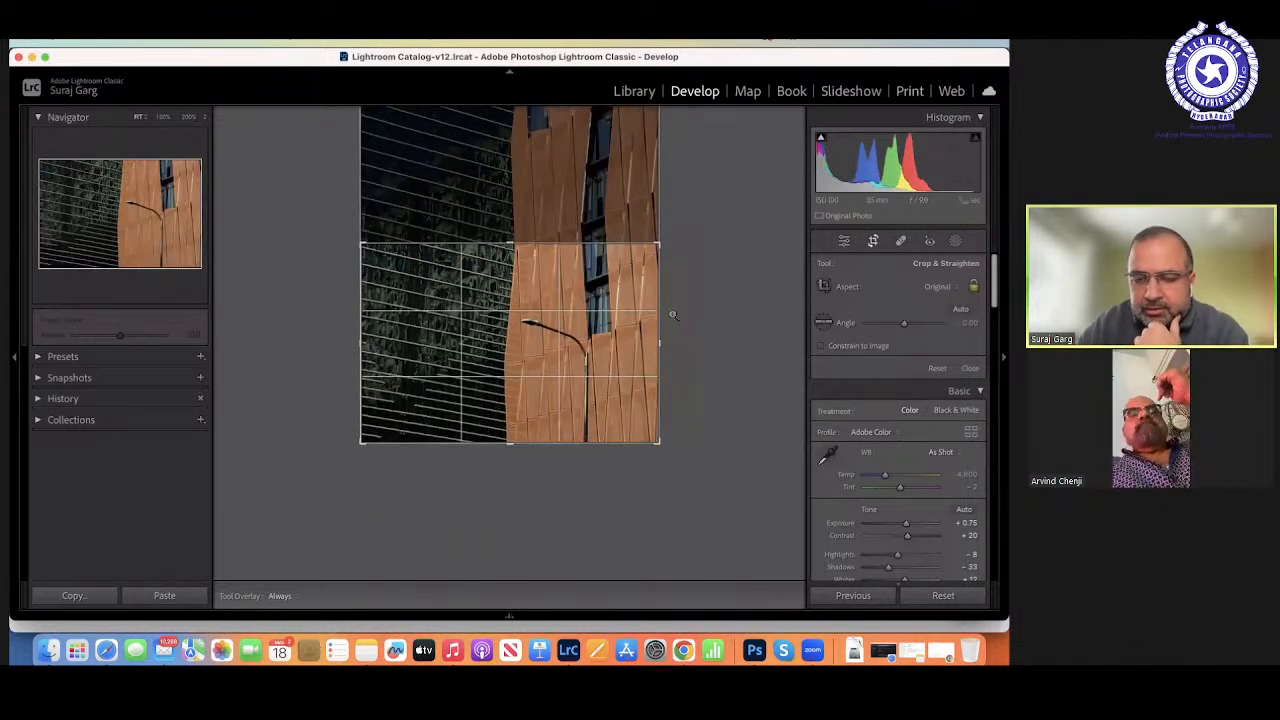
{"action": "key", "text": "Return"}
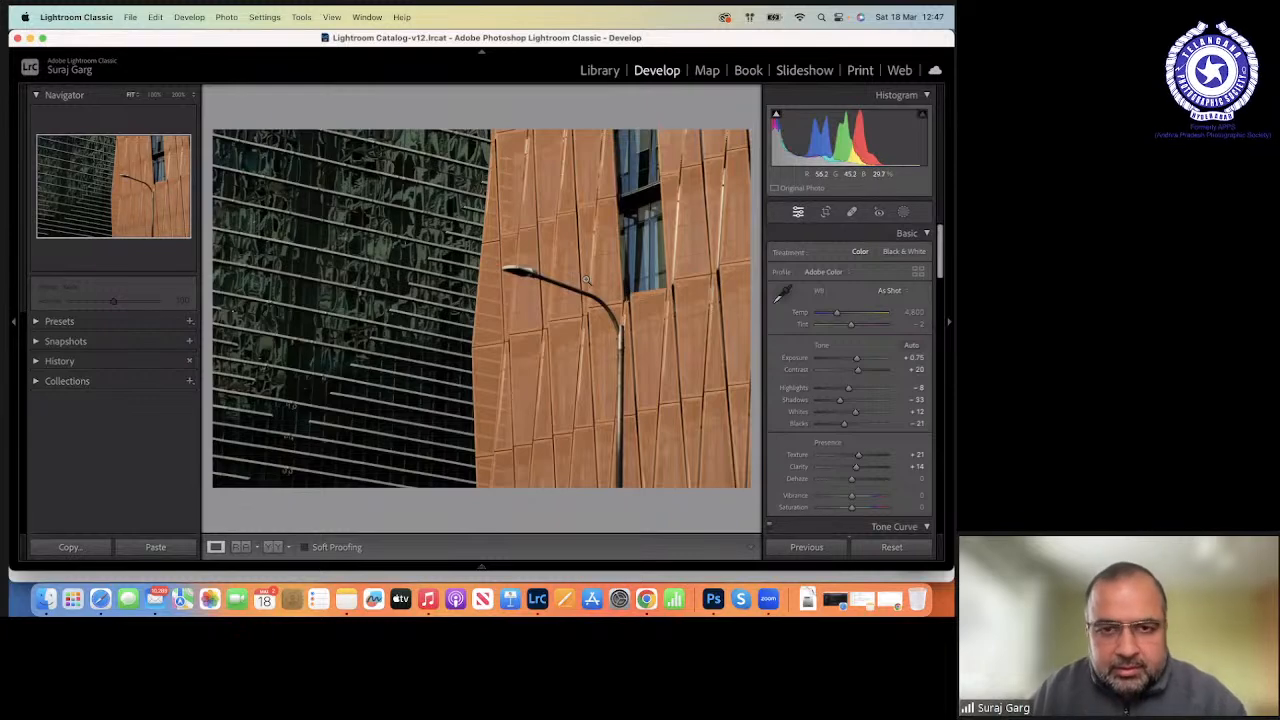
{"action": "key", "text": "super+z"}
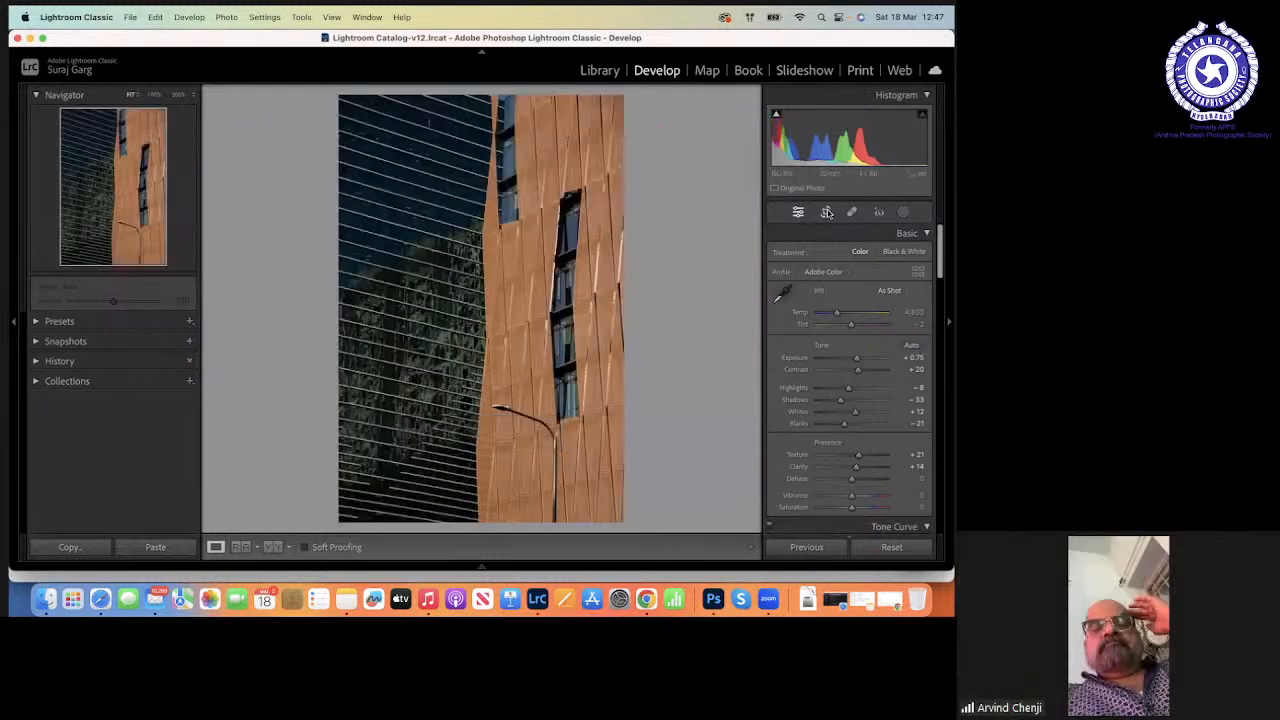
Try a tight portrait crop around the street lamp that keeps only the orange facade.
{"action": "left_click", "coordinate": [827, 213]}
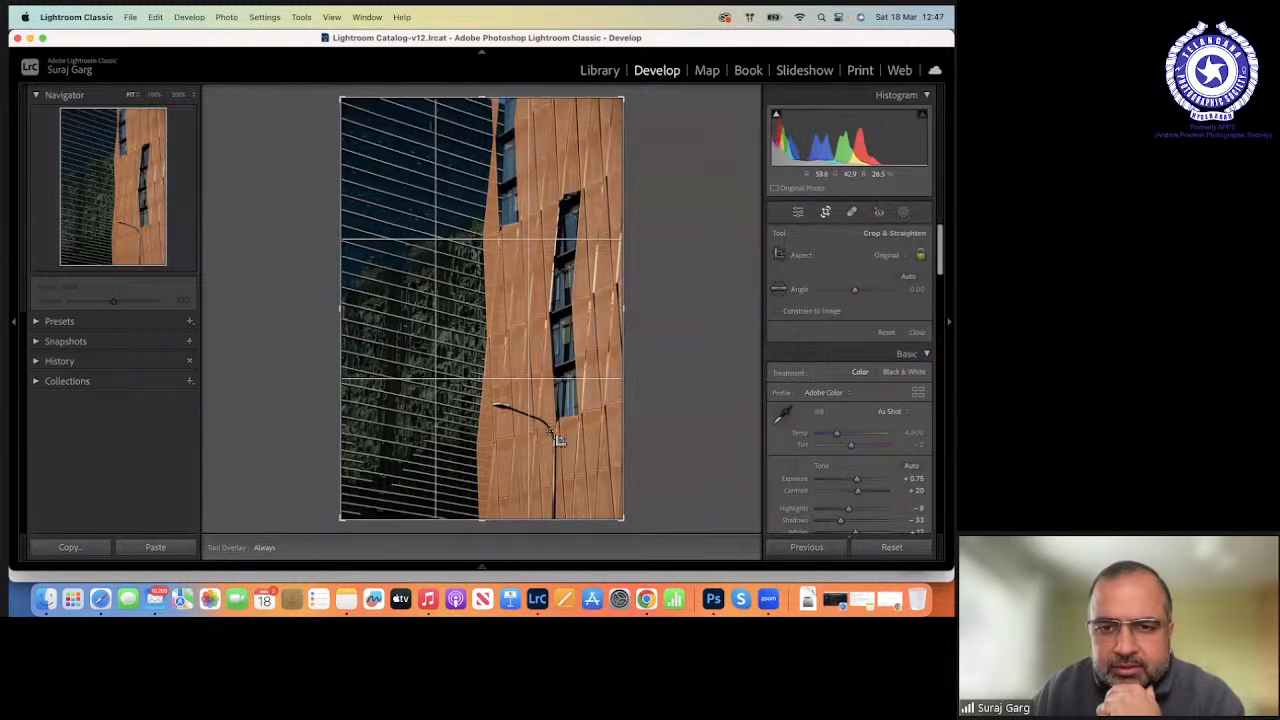
{"action": "left_click_drag", "start_coordinate": [629, 291], "coordinate": [432, 321]}
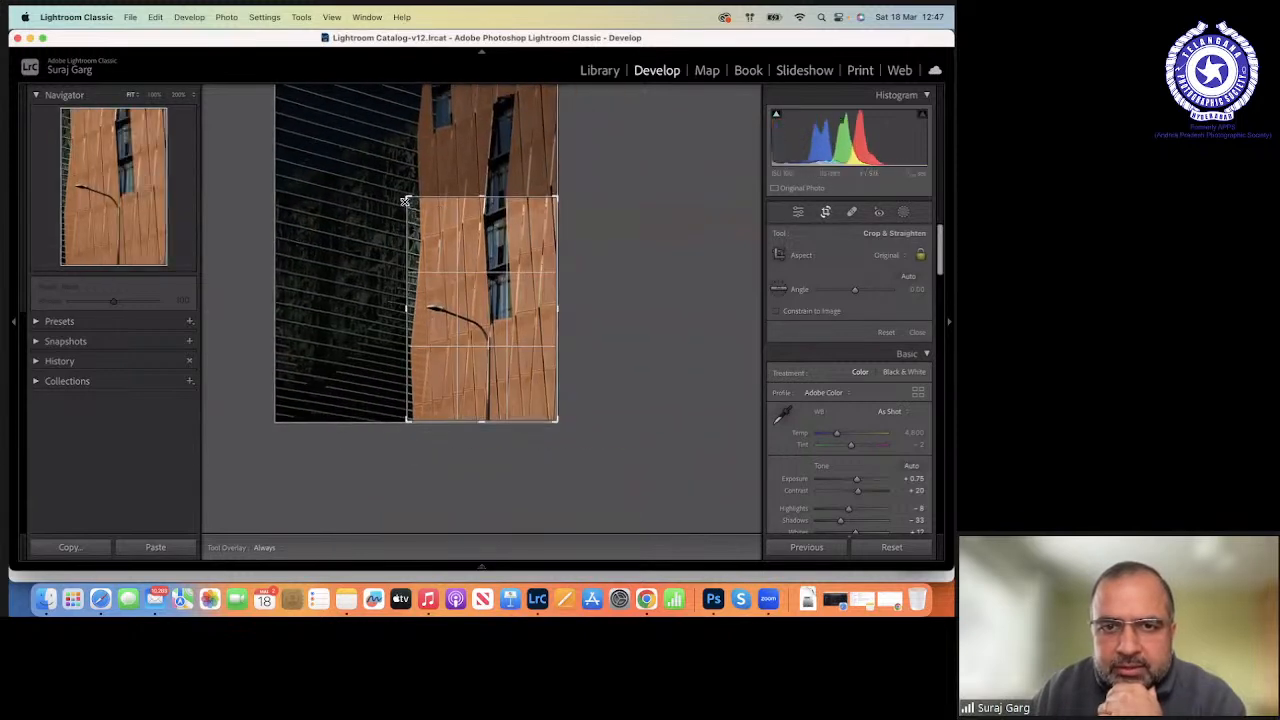
{"action": "left_click_drag", "start_coordinate": [408, 197], "coordinate": [414, 207]}
{"action": "double_click", "coordinate": [447, 307]}
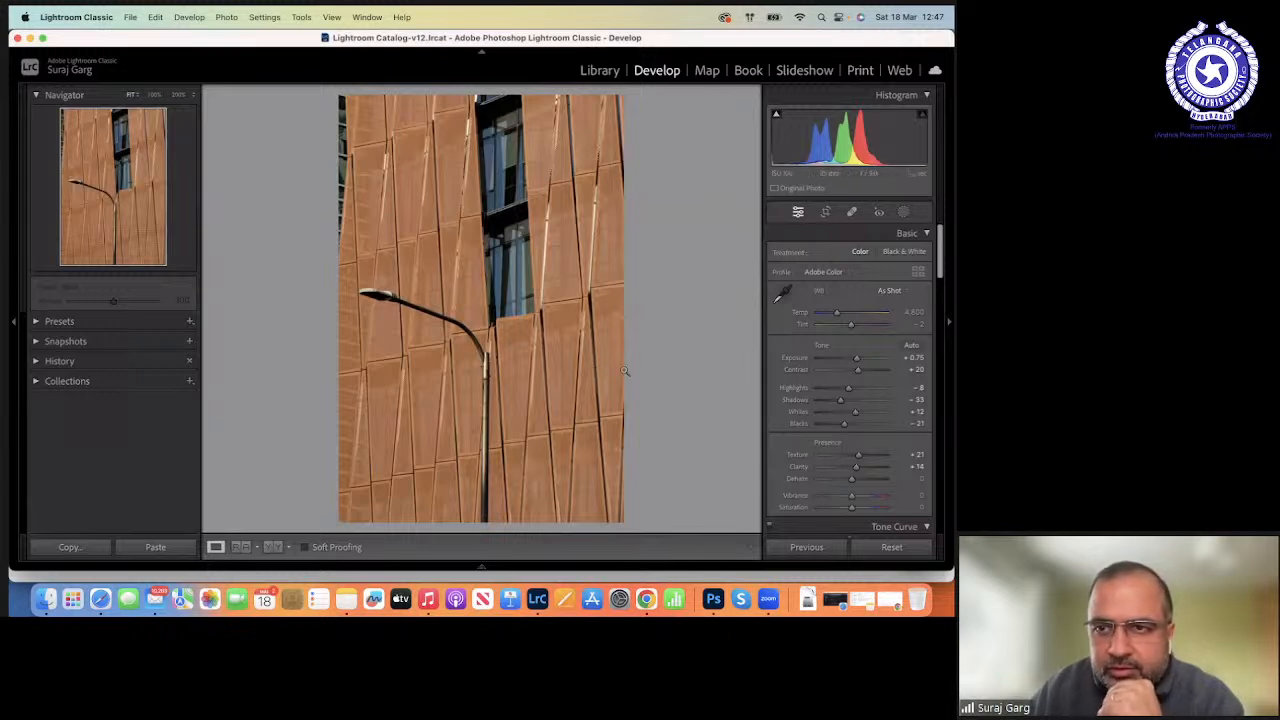
Expand the crop back to the full portrait frame and close the crop tool.
{"action": "left_click", "coordinate": [826, 213]}
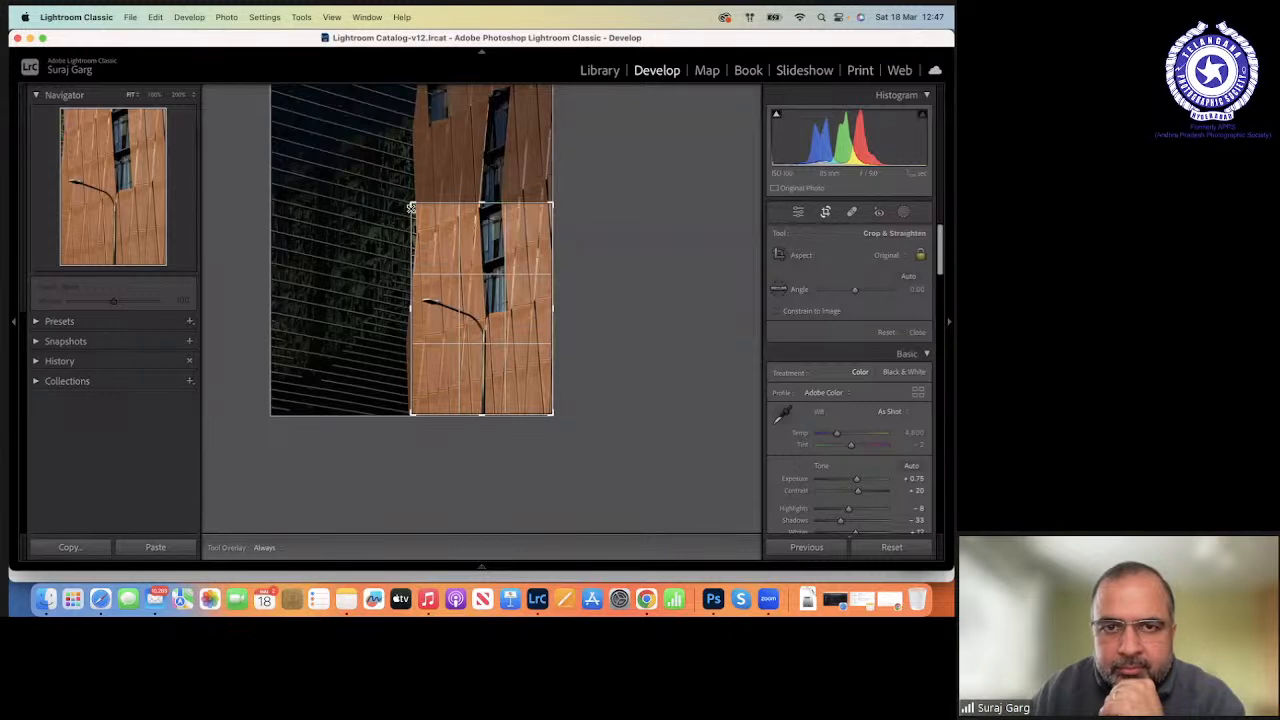
{"action": "left_click_drag", "start_coordinate": [410, 205], "coordinate": [314, 131]}
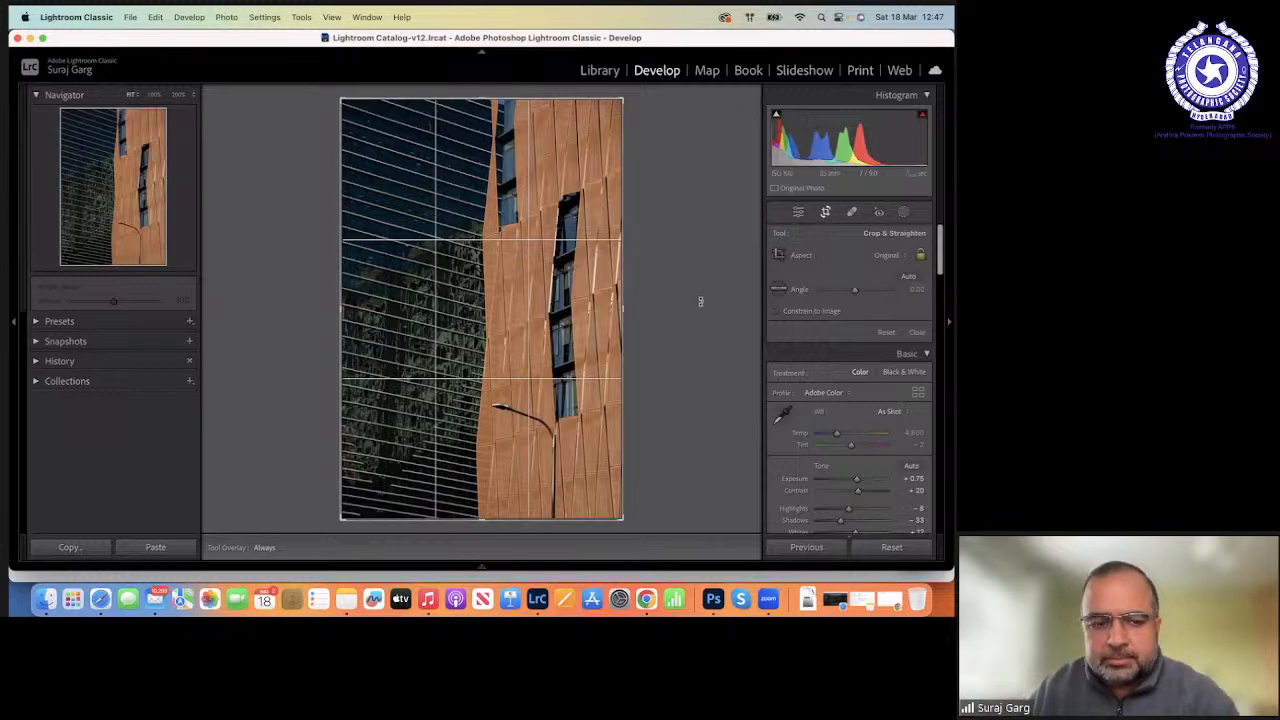
{"action": "key", "text": "Return"}
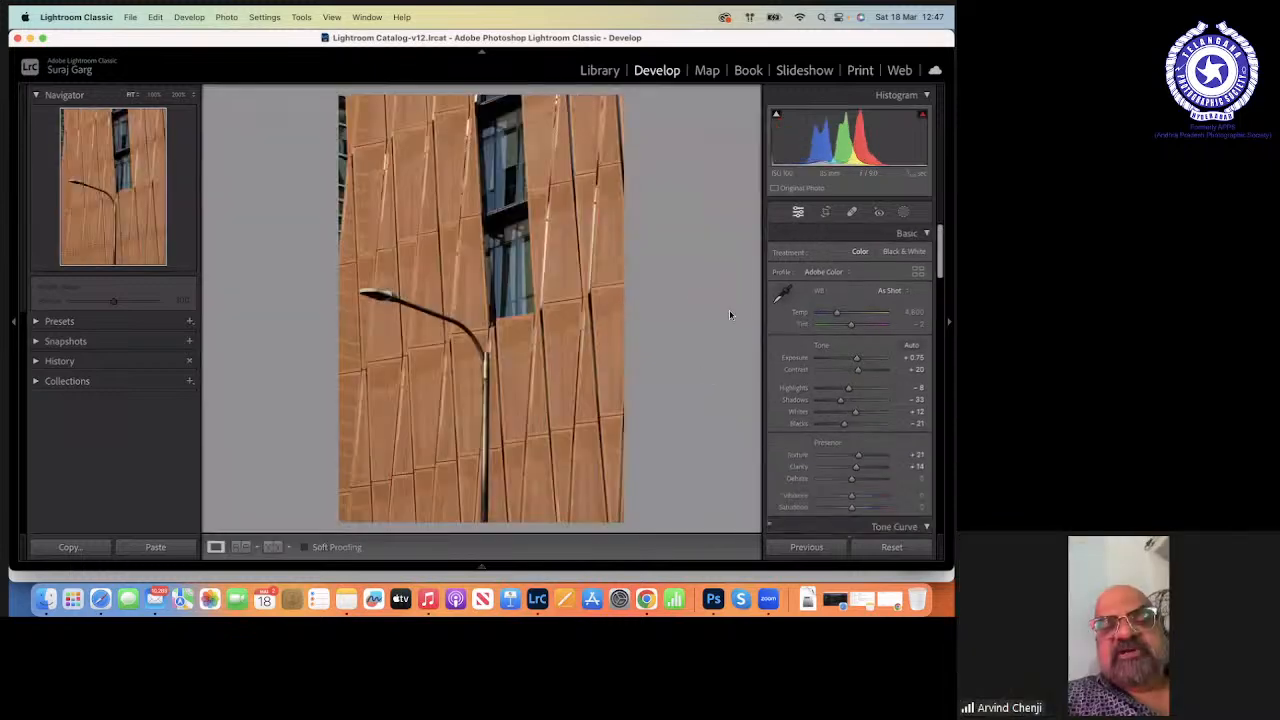
{"action": "key", "text": "super+z"}
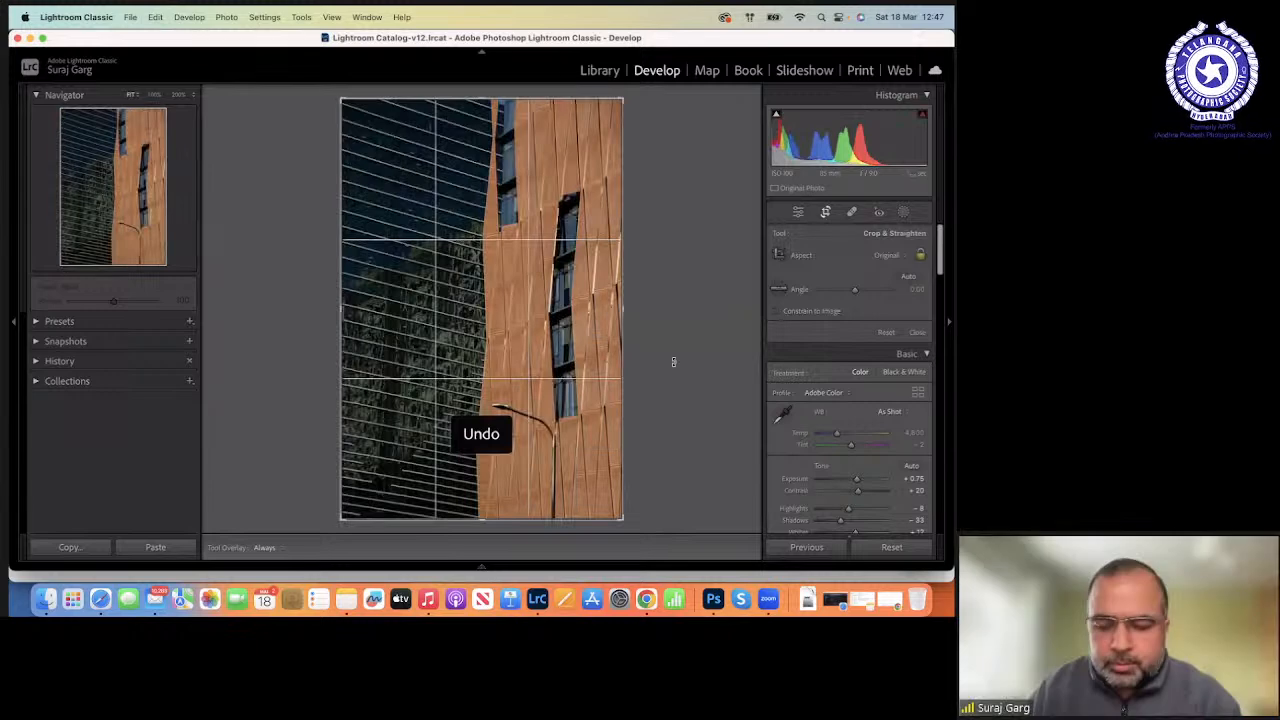
{"action": "key", "text": "Return"}
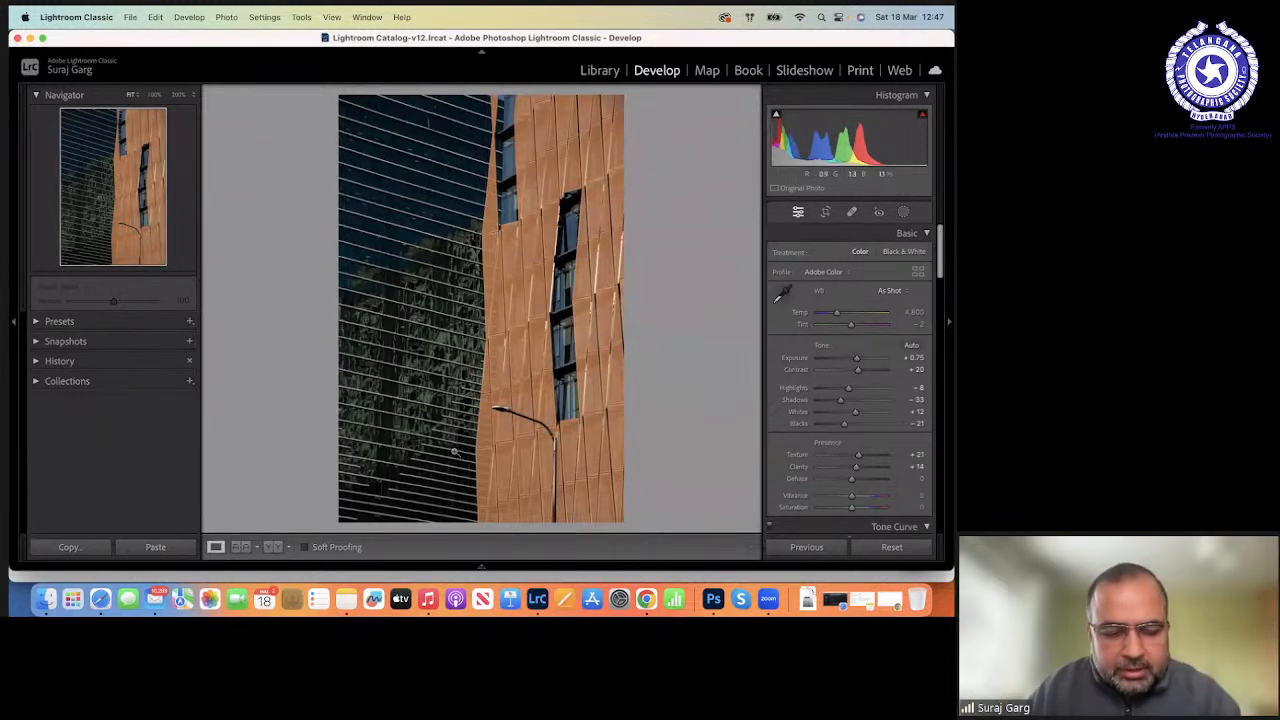
Switch to Finder and check the member's JPEG version of the building photo in the Member Pics folder.
{"action": "key", "text": "super+Tab"}
{"action": "key", "text": "super+Tab"}
{"action": "key", "text": "super+Tab"}
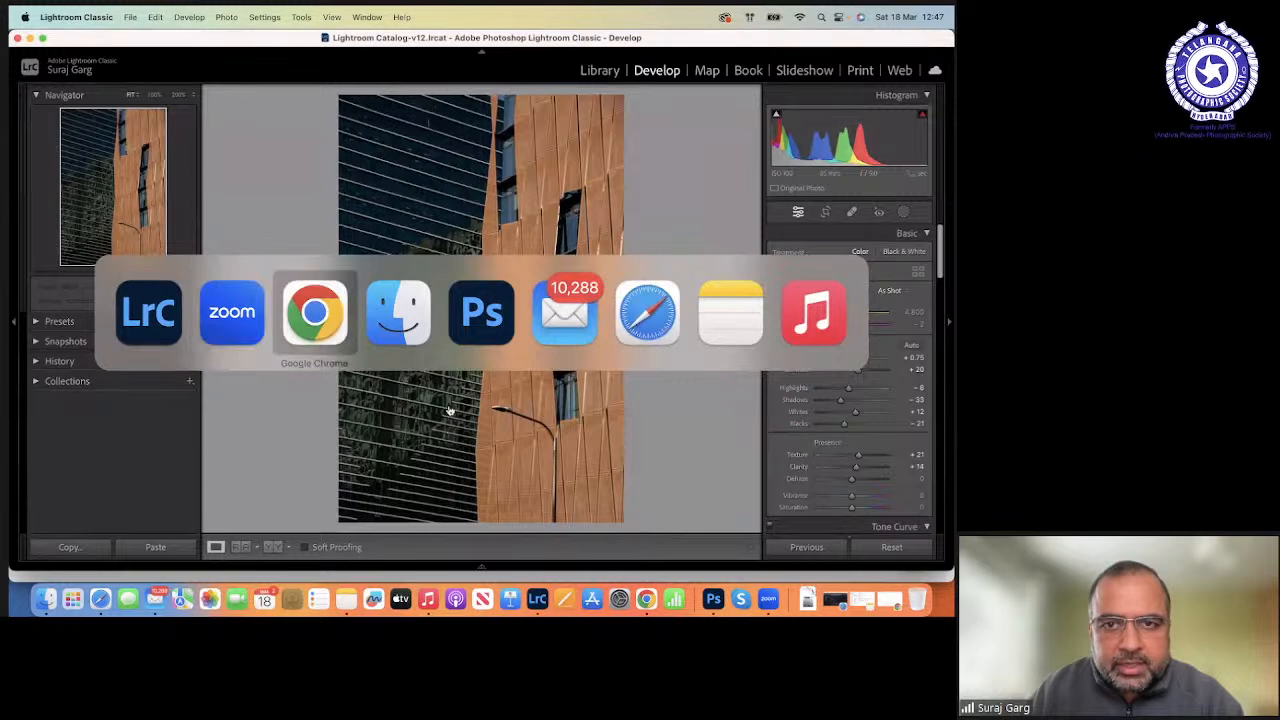
{"action": "left_click", "coordinate": [454, 130]}
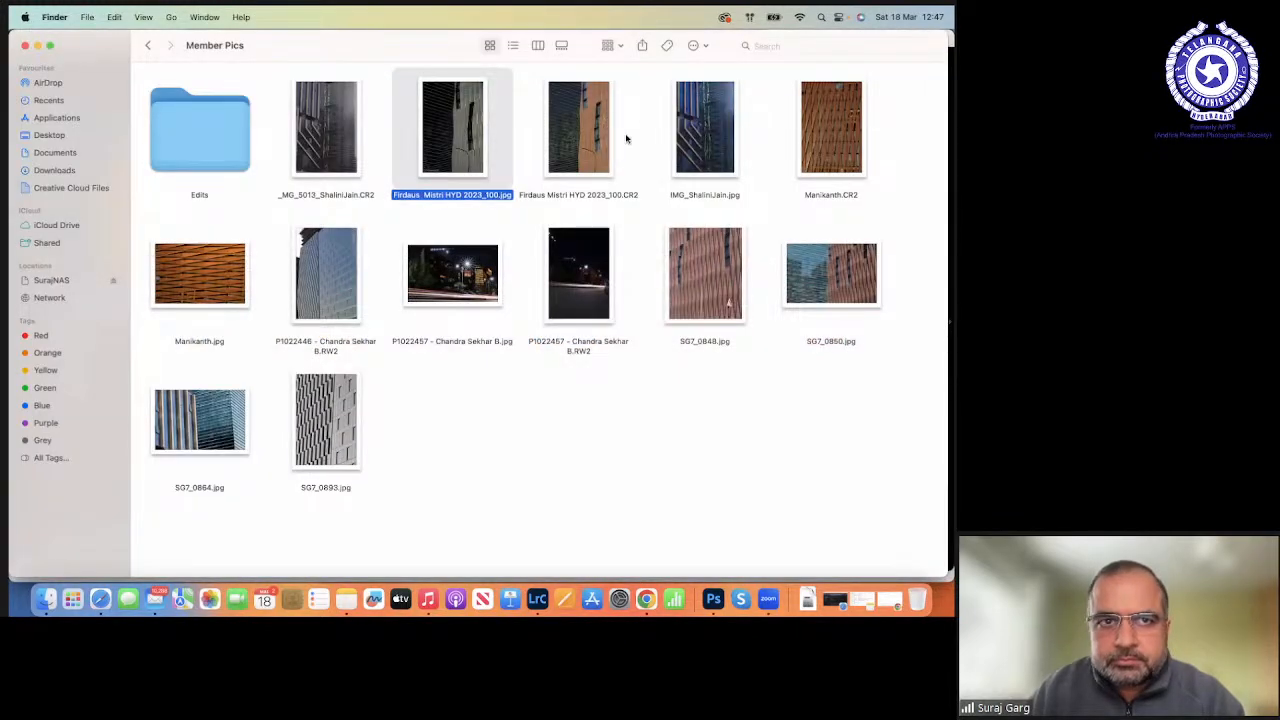
{"action": "left_click", "coordinate": [640, 104]}
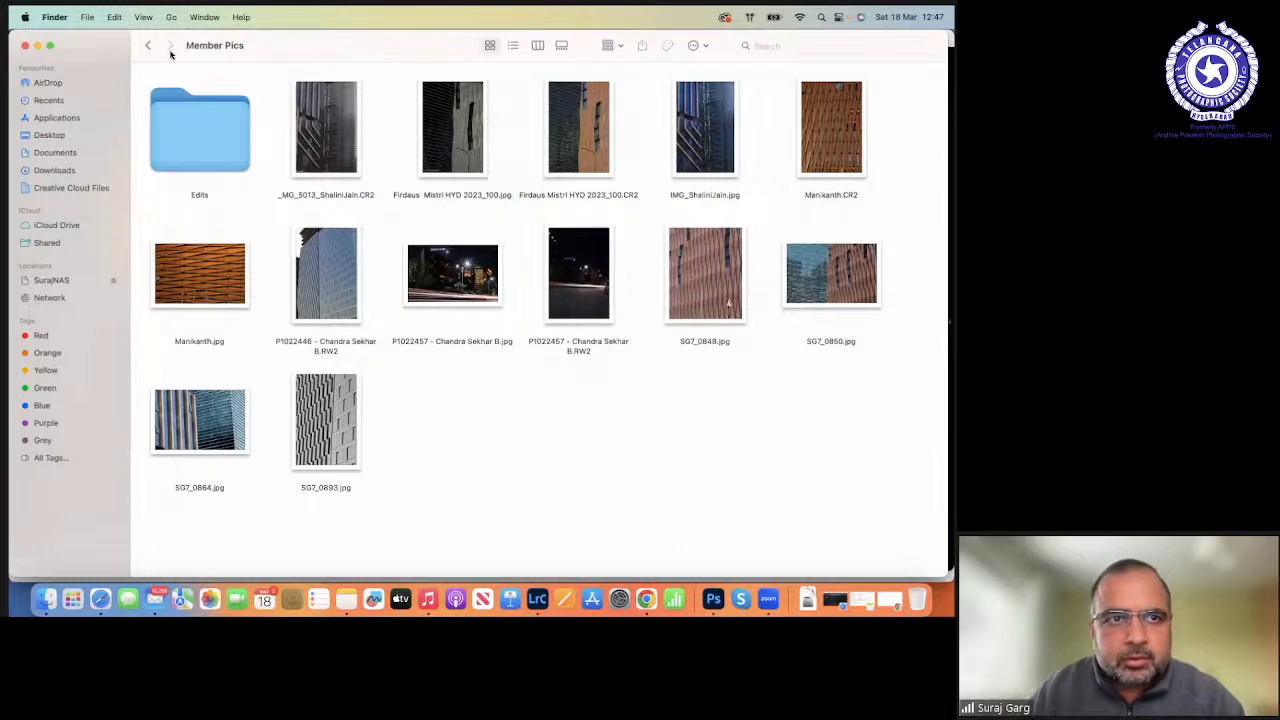
Try to preview the member's building JPEG in the gallery view of the Member Pics folder, and return to icon view.
{"action": "left_click_drag", "start_coordinate": [142, 61], "coordinate": [138, 75]}
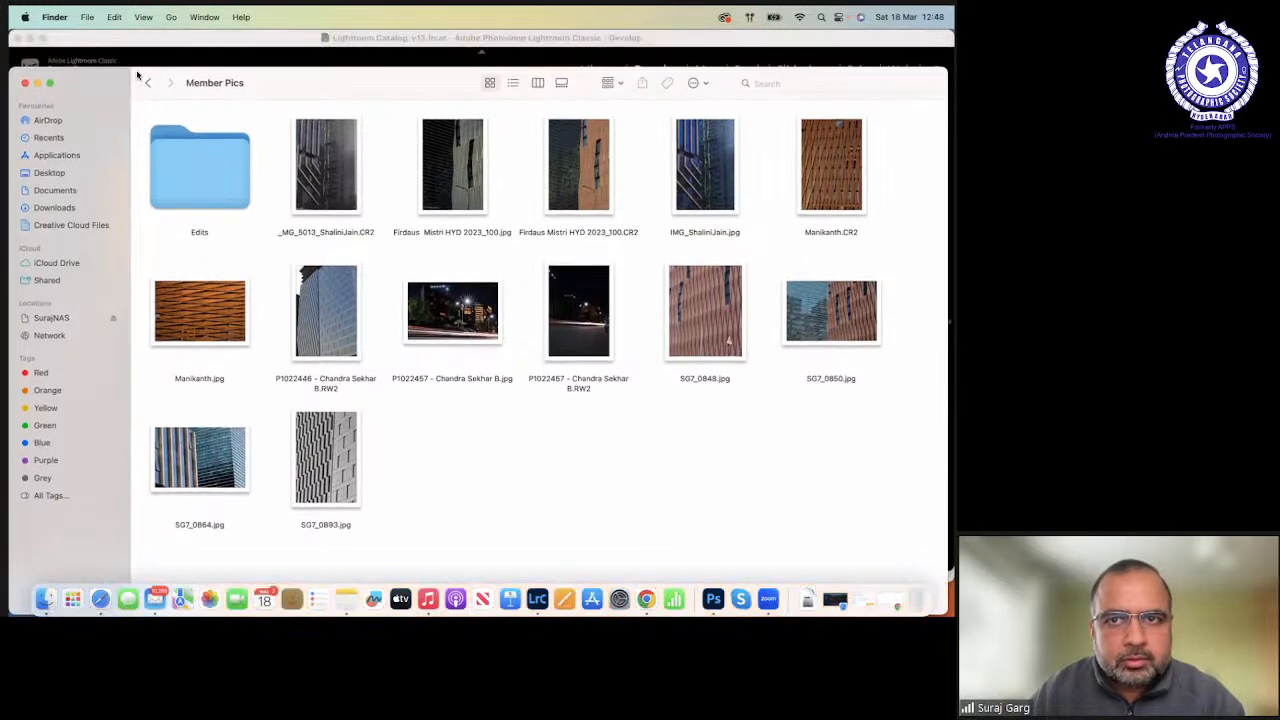
{"action": "left_click", "coordinate": [561, 83]}
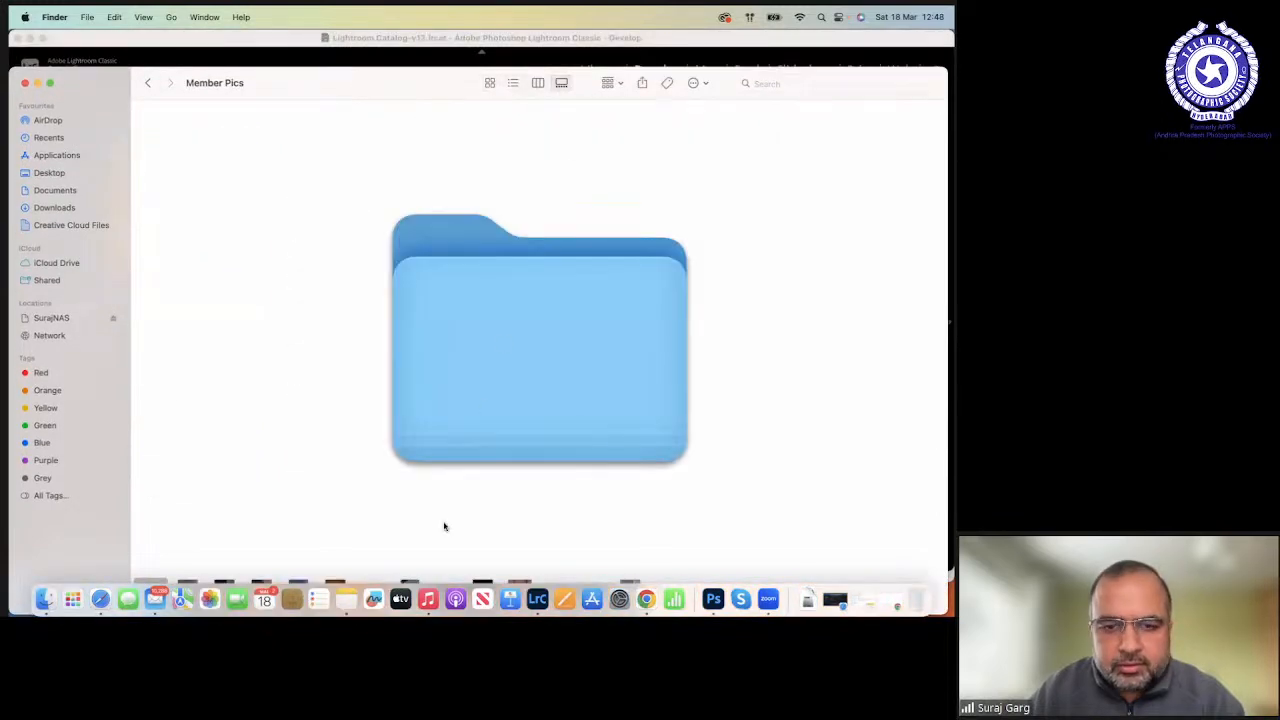
{"action": "left_click", "coordinate": [148, 83]}
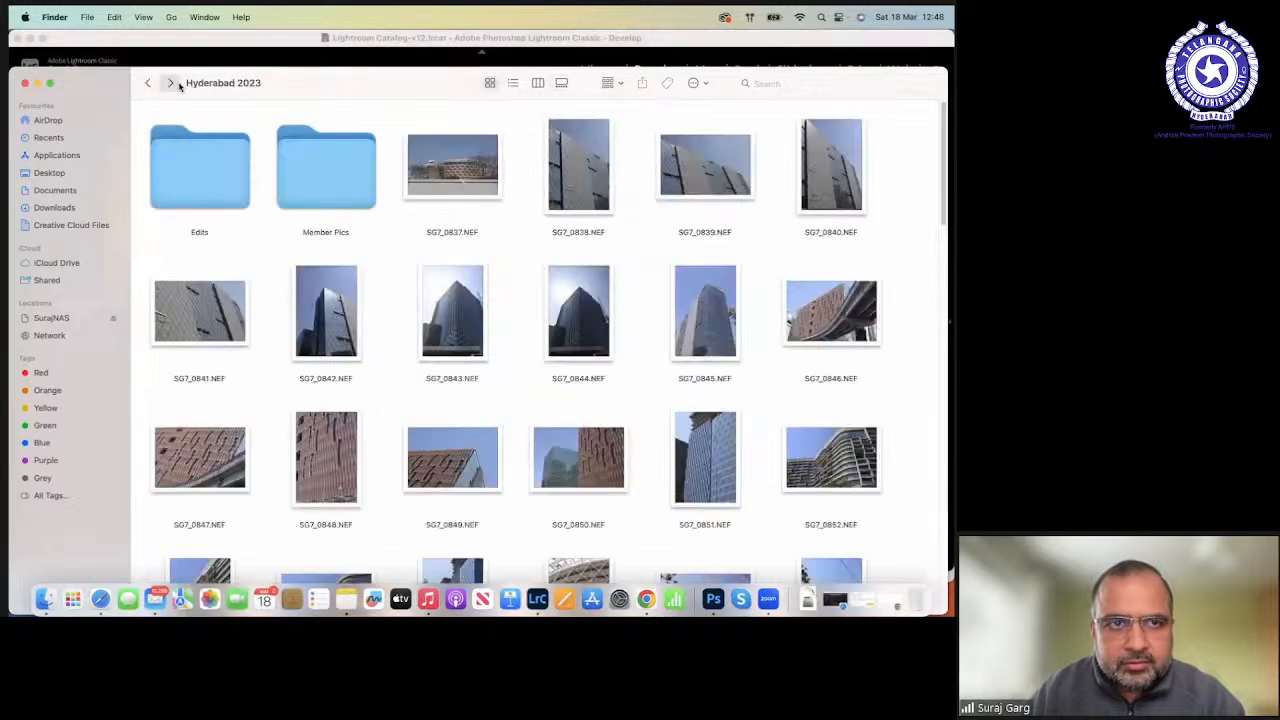
{"action": "left_click", "coordinate": [178, 85]}
{"action": "left_click", "coordinate": [491, 83]}
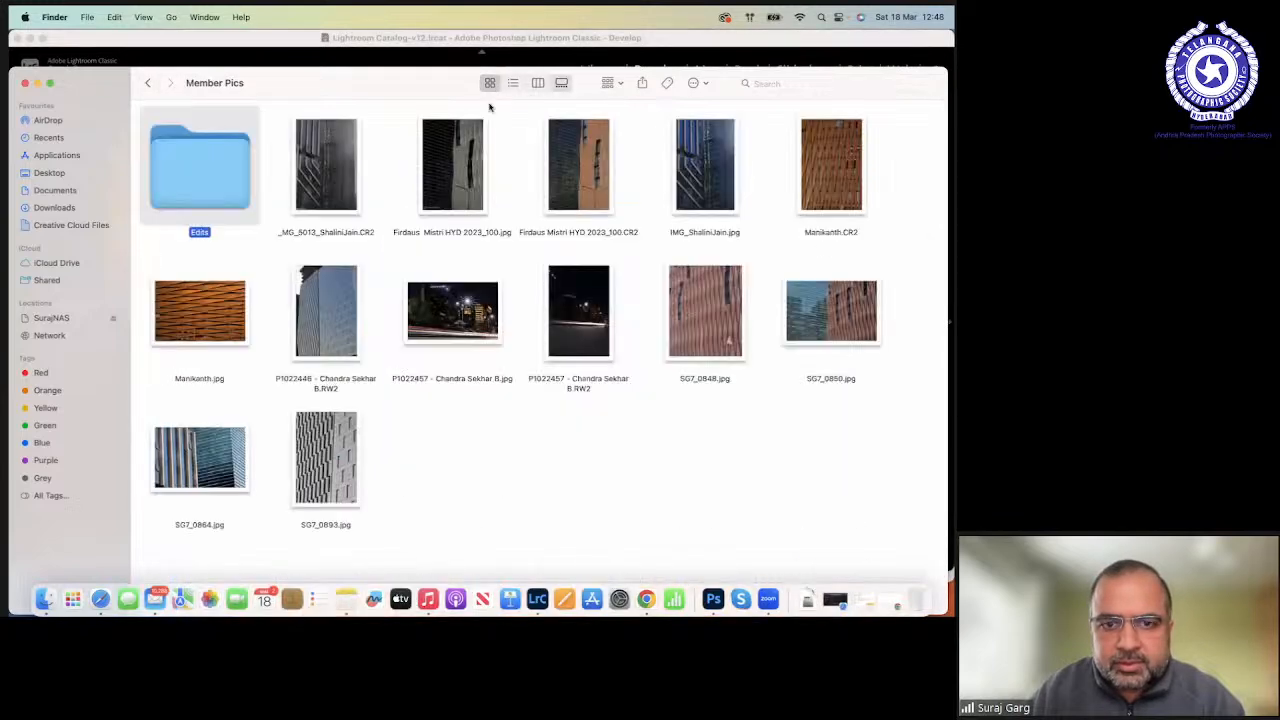
{"action": "left_click", "coordinate": [470, 178]}
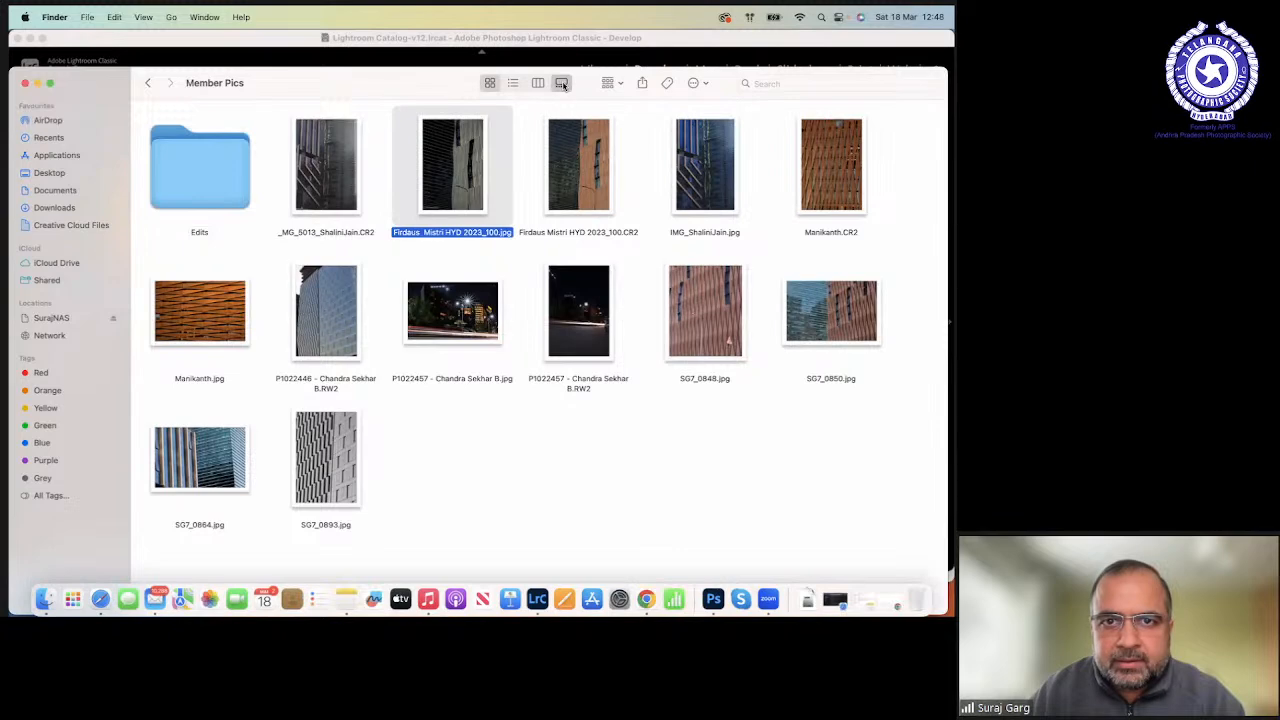
{"action": "left_click", "coordinate": [562, 84]}
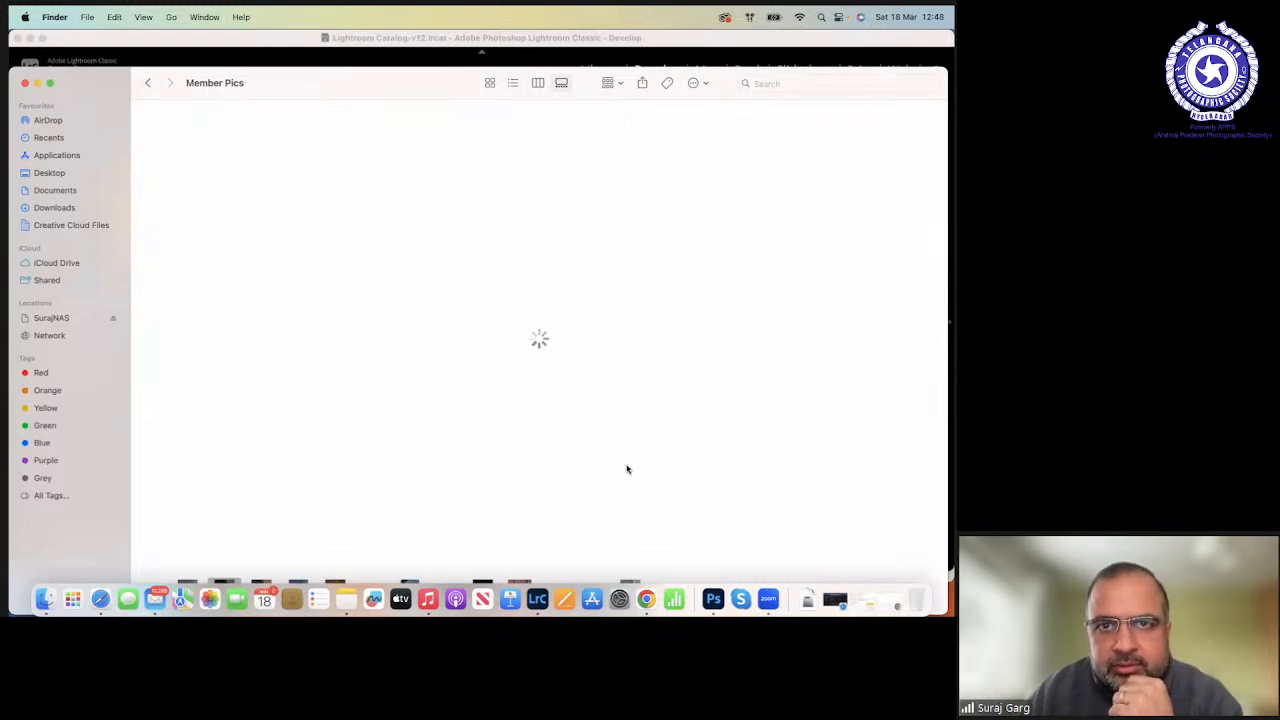
{"action": "left_click", "coordinate": [489, 84]}
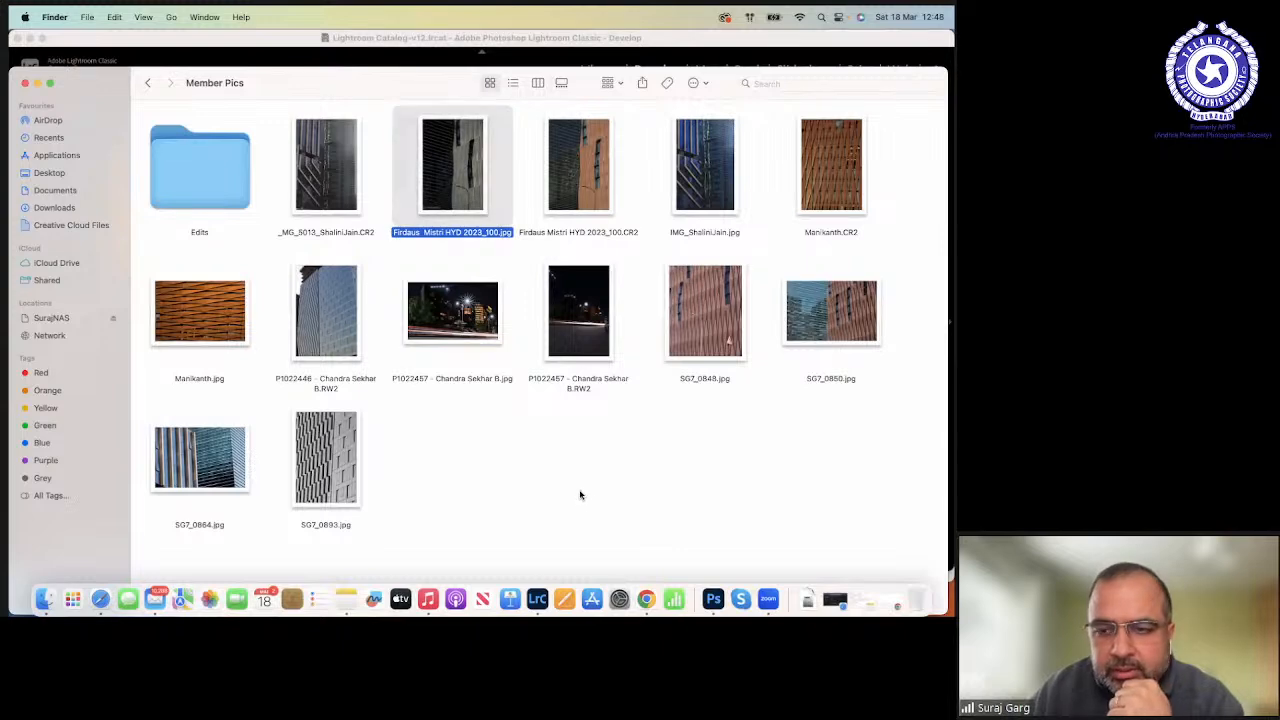
View the member's building JPEG full screen in Preview, and switch back to Lightroom Classic.
{"action": "left_click", "coordinate": [537, 600]}
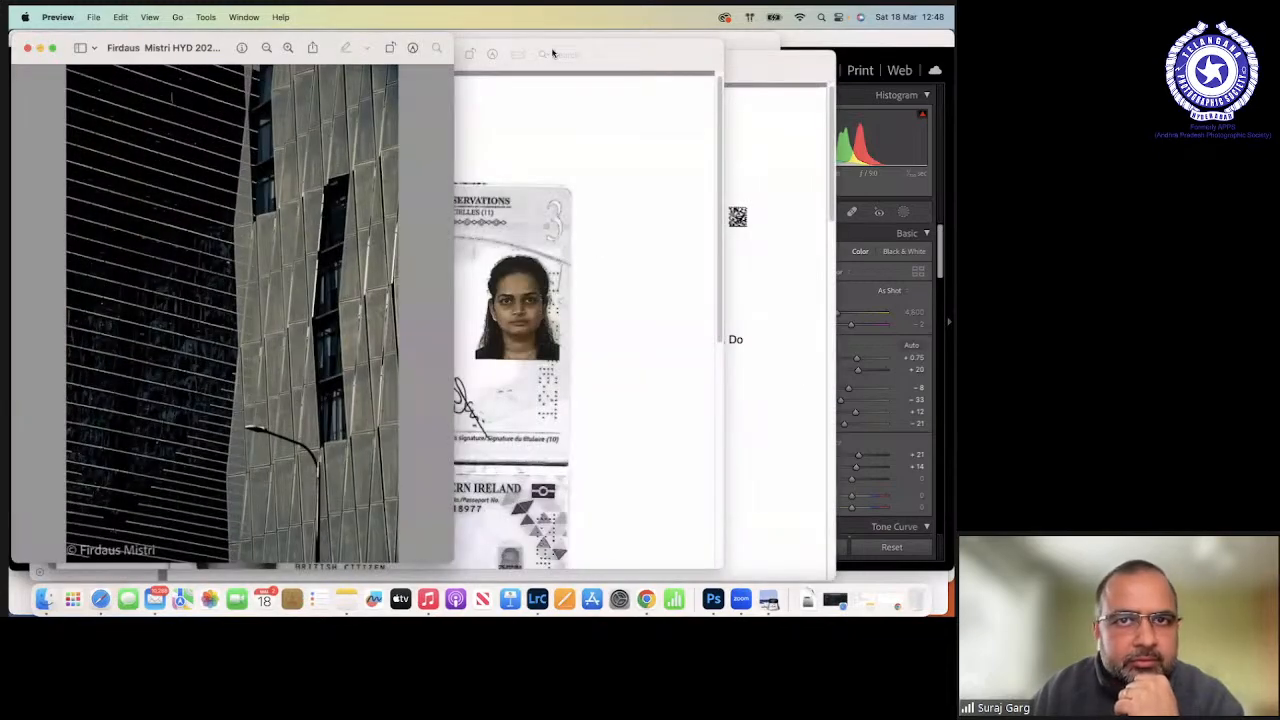
{"action": "left_click", "coordinate": [52, 47]}
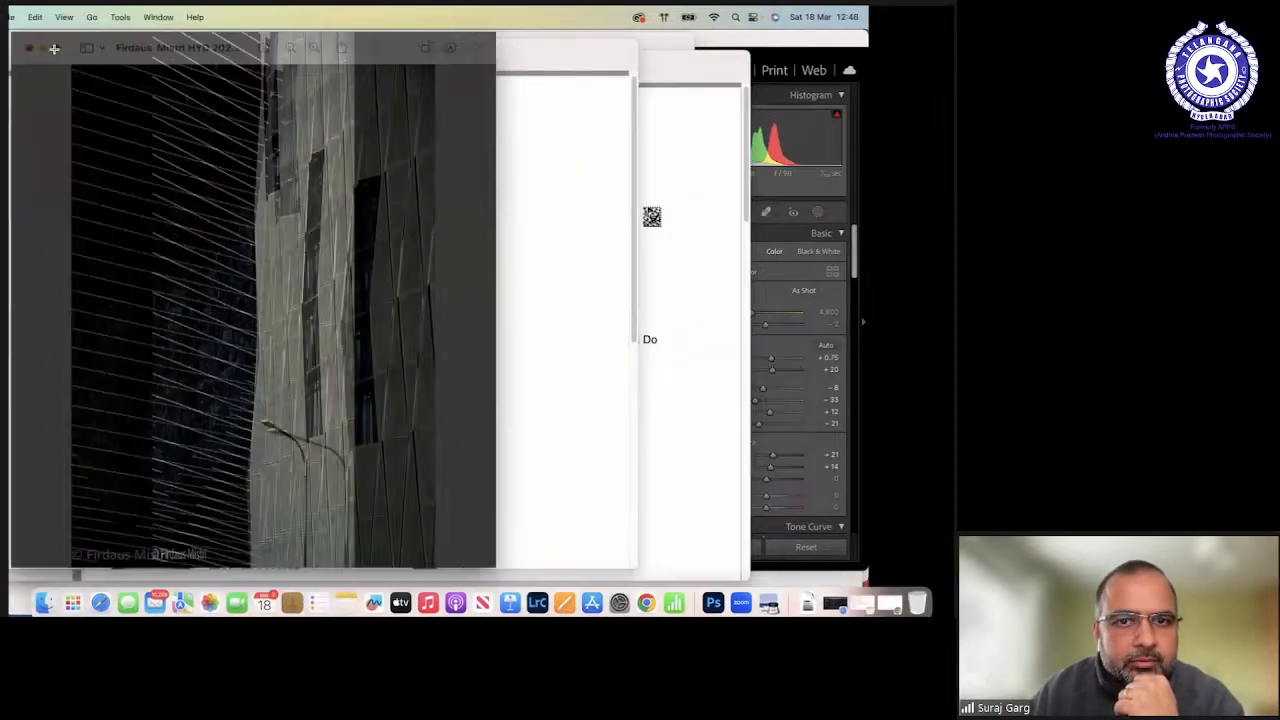
{"action": "key", "text": "Escape"}
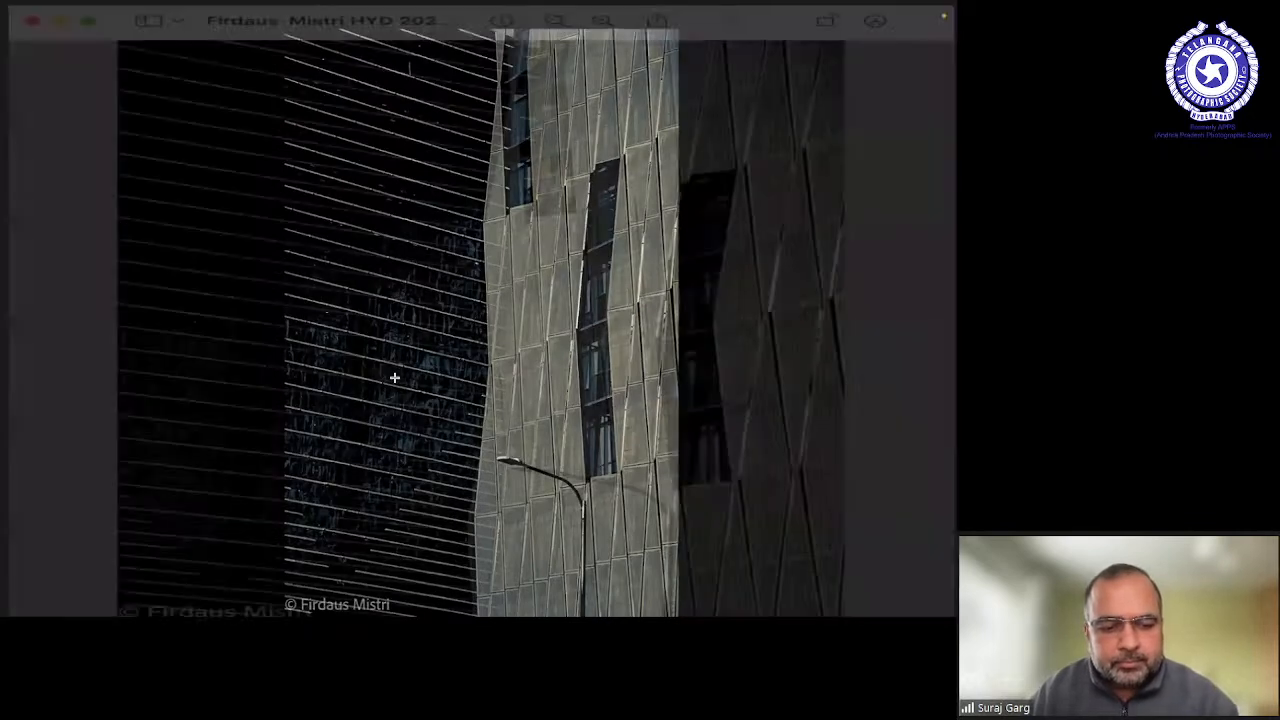
{"action": "key", "text": "super+Tab"}
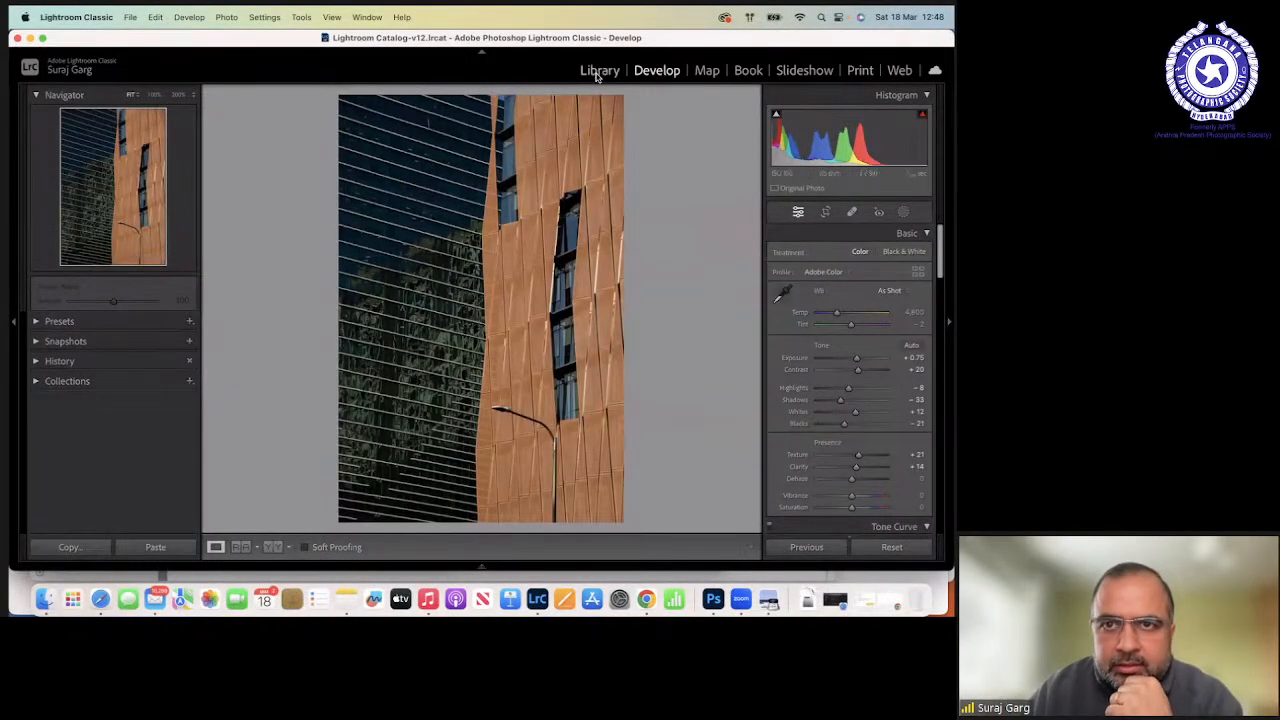
Open the dark glass tower photo from the Member Pics grid in the Library and bring it into the Develop module.
{"action": "left_click", "coordinate": [599, 71]}
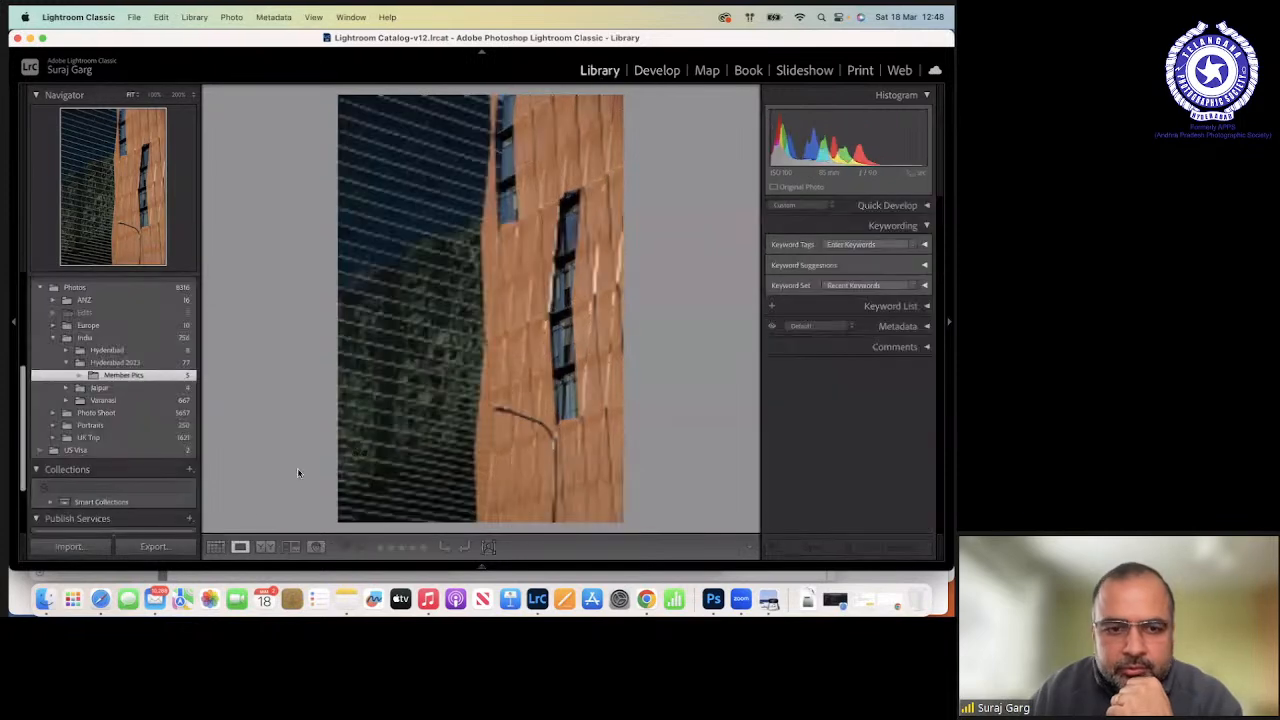
{"action": "left_click", "coordinate": [216, 547]}
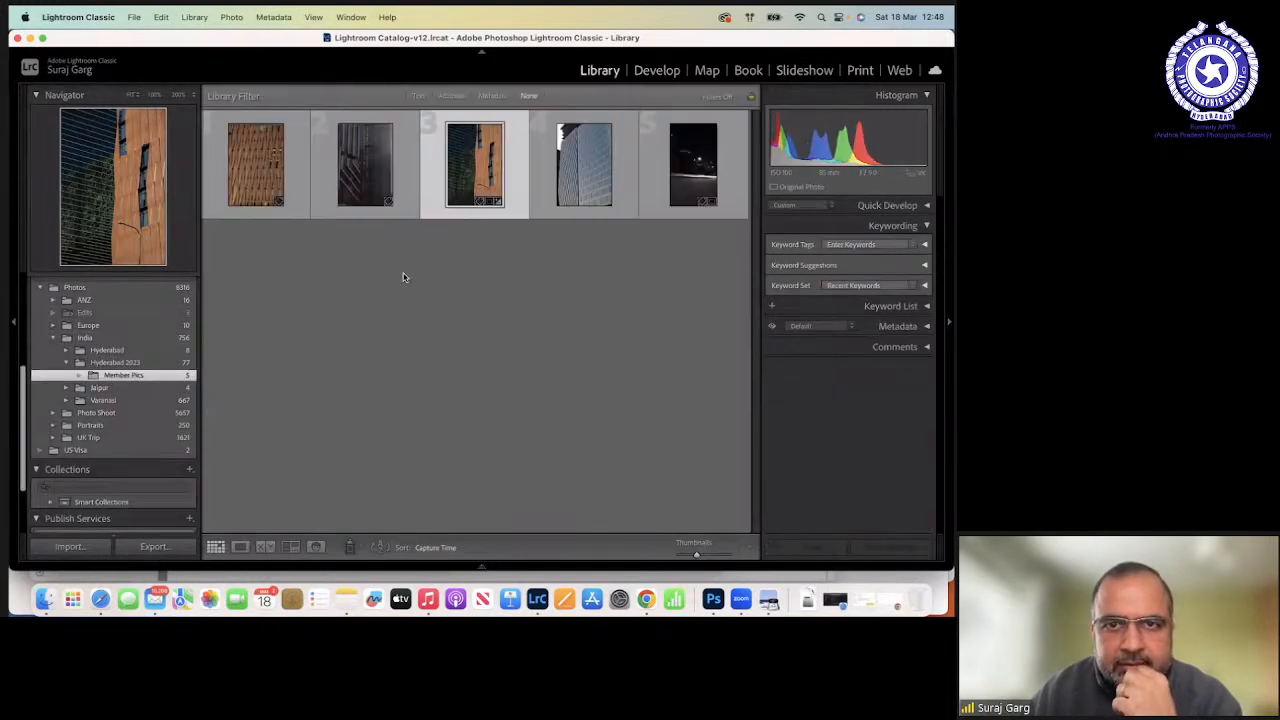
{"action": "double_click", "coordinate": [365, 165]}
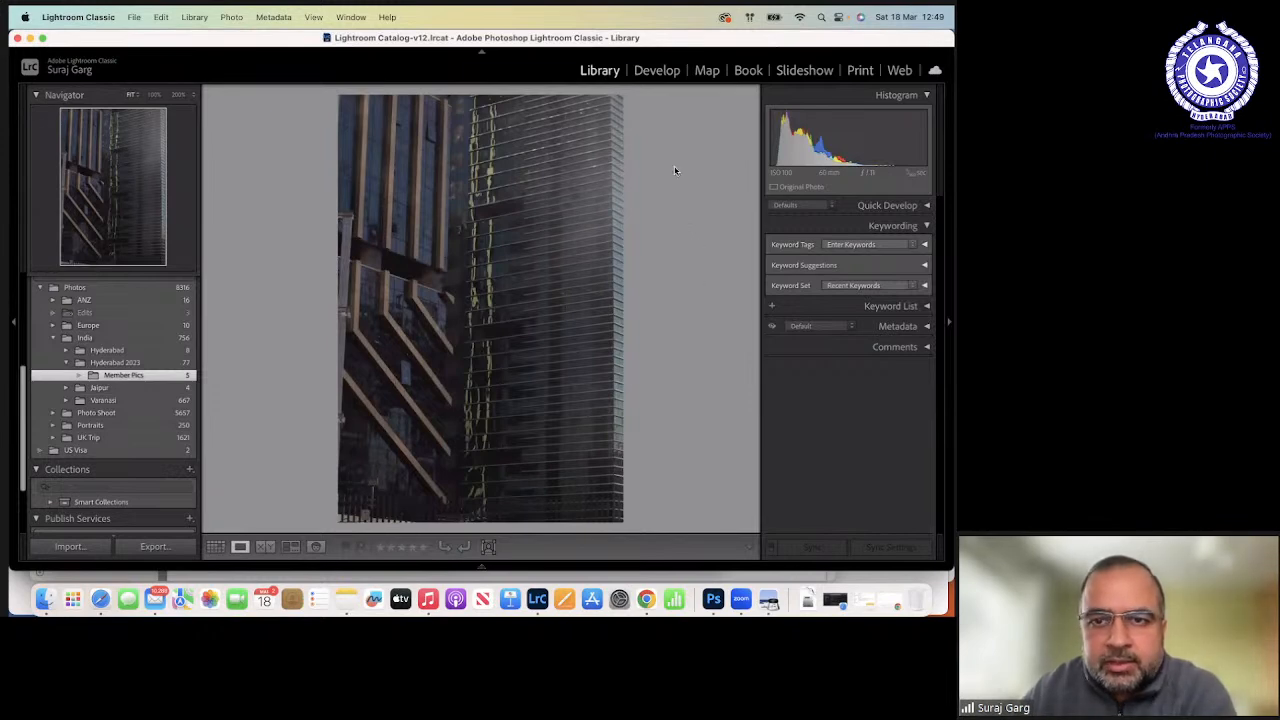
{"action": "left_click", "coordinate": [656, 71]}
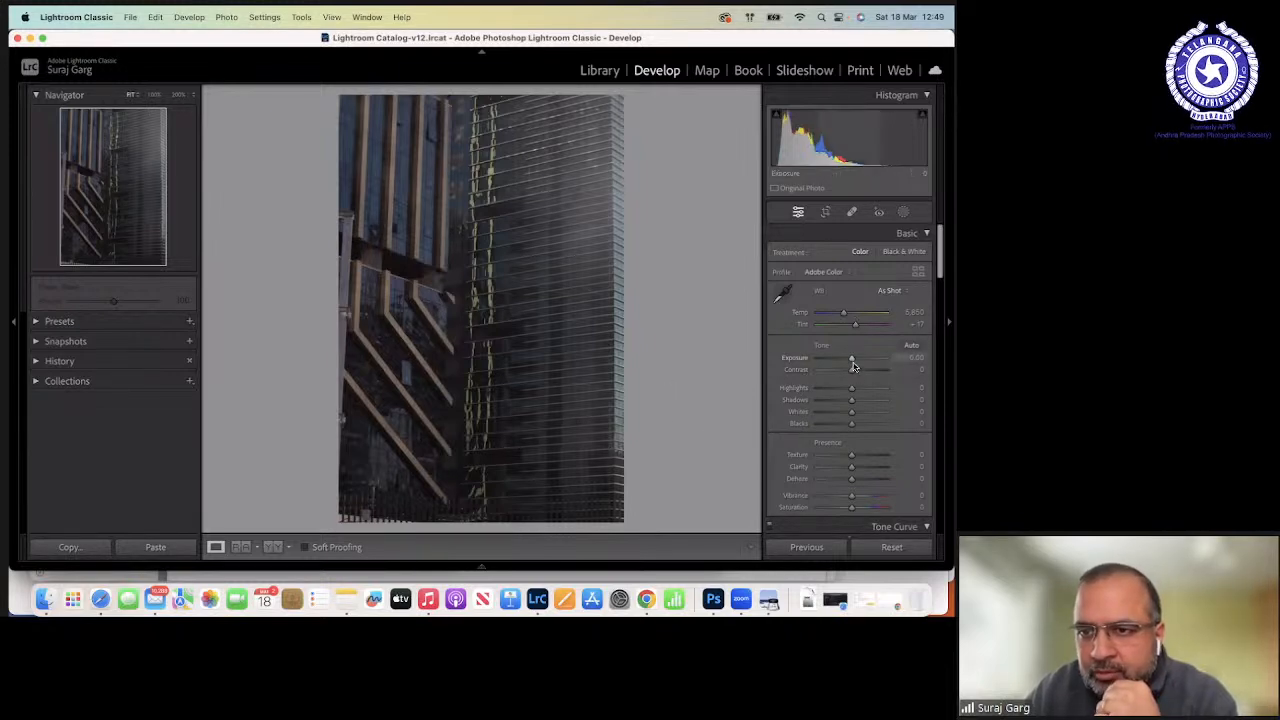
Set Exposure to +0.55, Contrast +23, Highlights −10, Shadows −17, Whites +24, Blacks −29 and Dehaze +27.
{"action": "left_click_drag", "start_coordinate": [851, 361], "coordinate": [846, 404]}
{"action": "left_click_drag", "start_coordinate": [851, 411], "coordinate": [841, 431]}
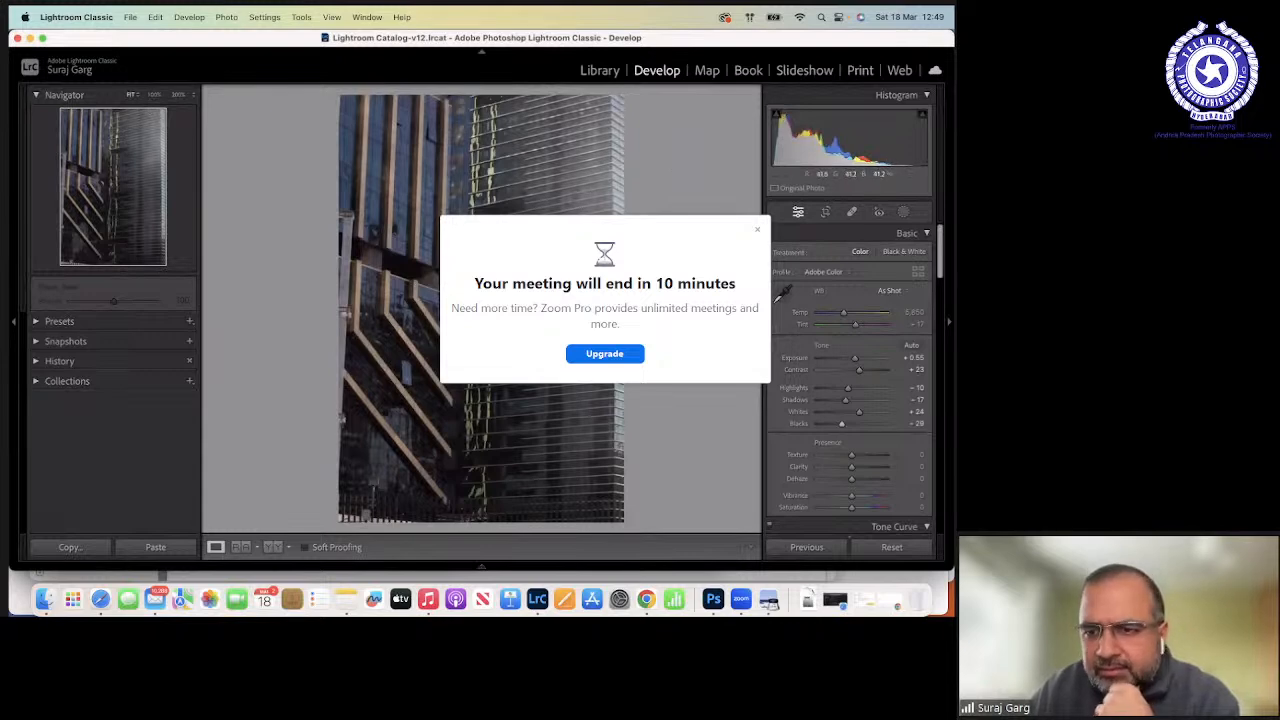
{"action": "left_click_drag", "start_coordinate": [851, 478], "coordinate": [862, 483]}
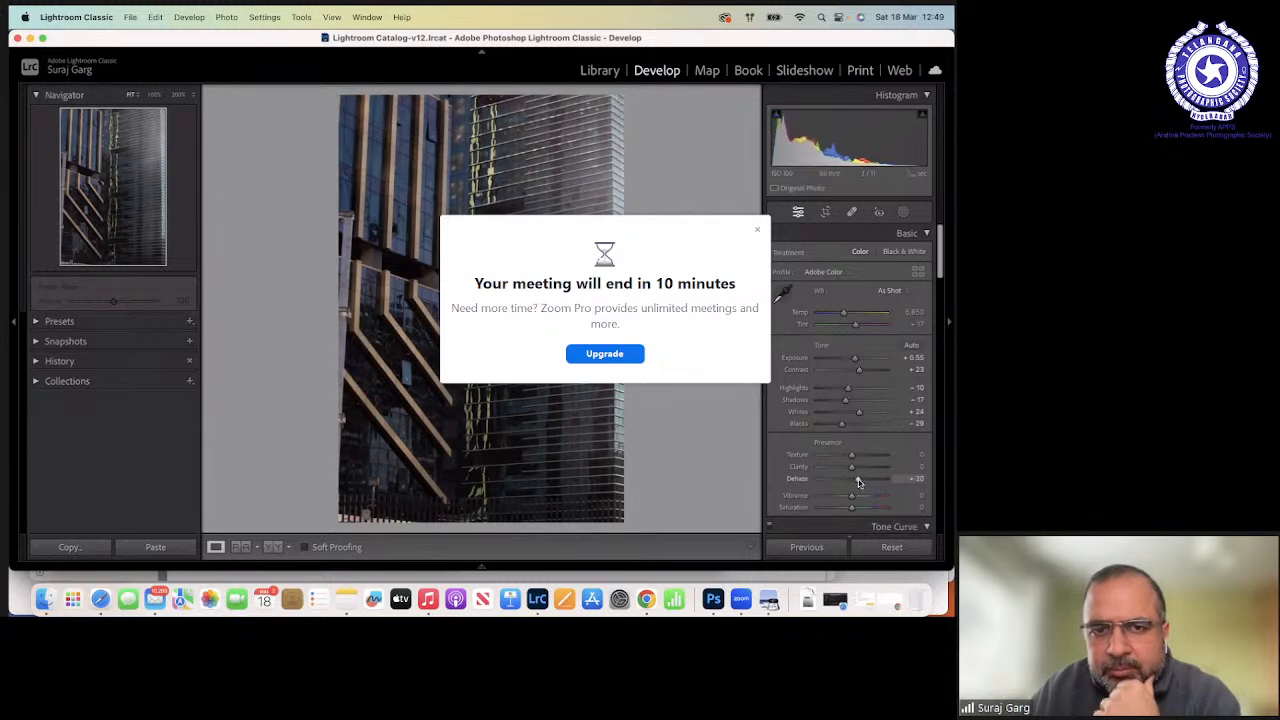
{"action": "key", "text": "Down"}
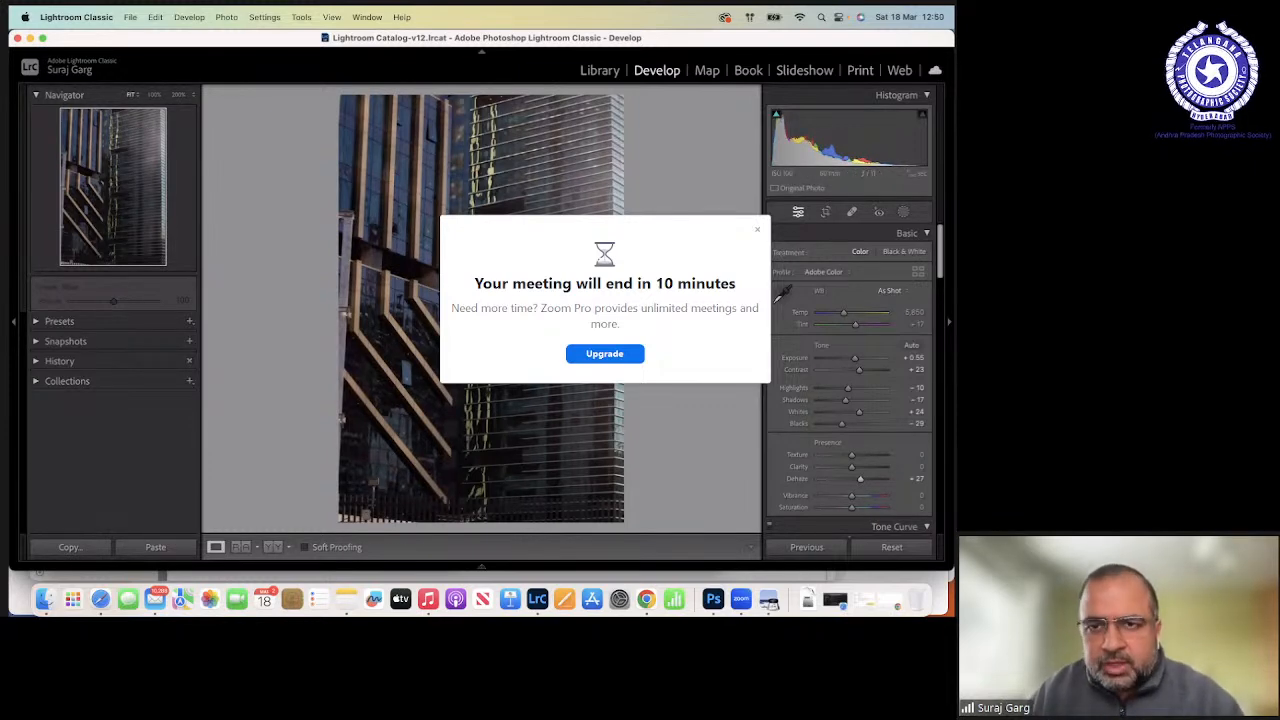
Add a linear gradient mask over the glass tower on the photo's right side, set its Dehaze to 32, and close masking.
{"action": "key", "text": "m"}
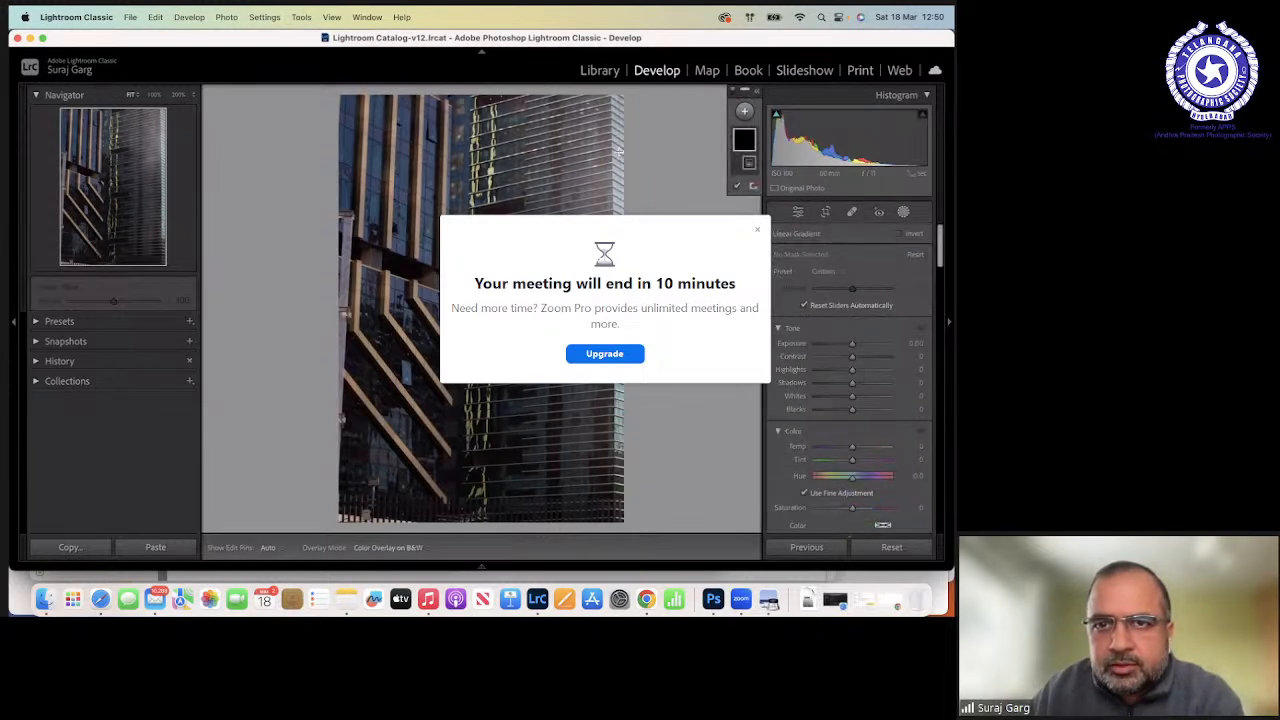
{"action": "left_click_drag", "start_coordinate": [620, 151], "coordinate": [442, 212]}
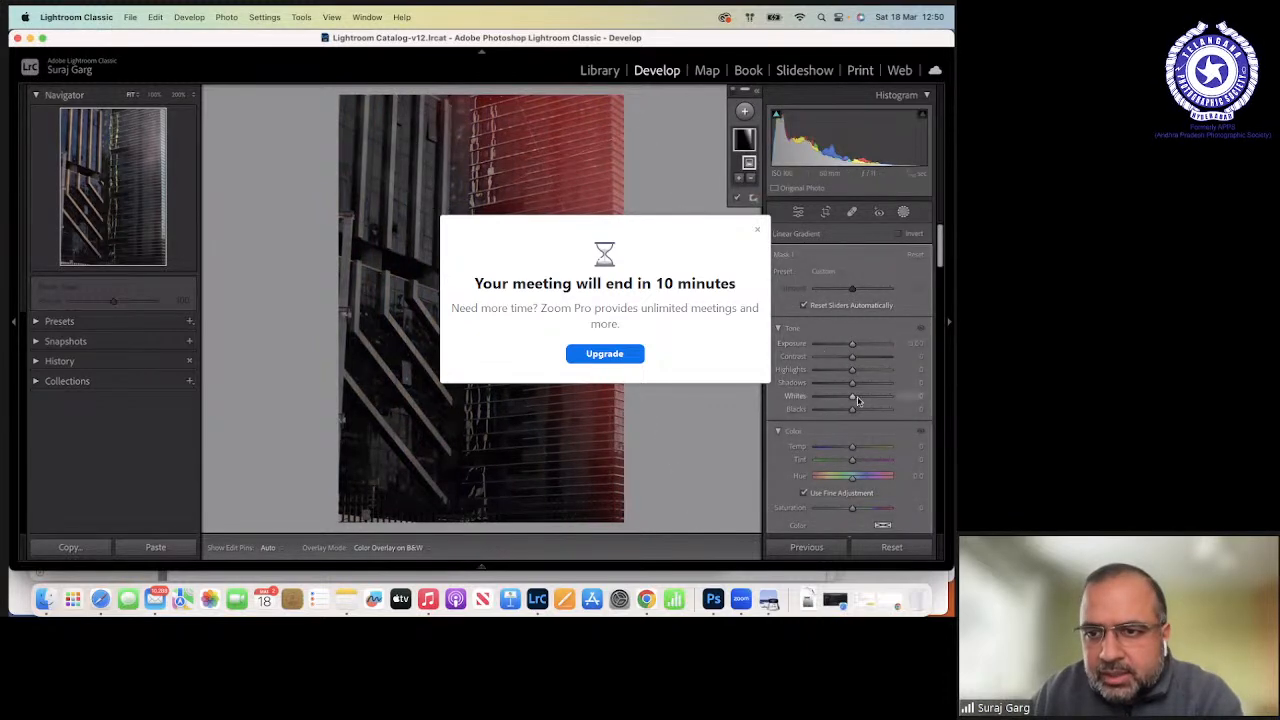
{"action": "scroll", "coordinate": [855, 446], "scroll_direction": "down", "scroll_amount": 2}
{"action": "scroll", "coordinate": [855, 446], "scroll_direction": "down", "scroll_amount": 5}
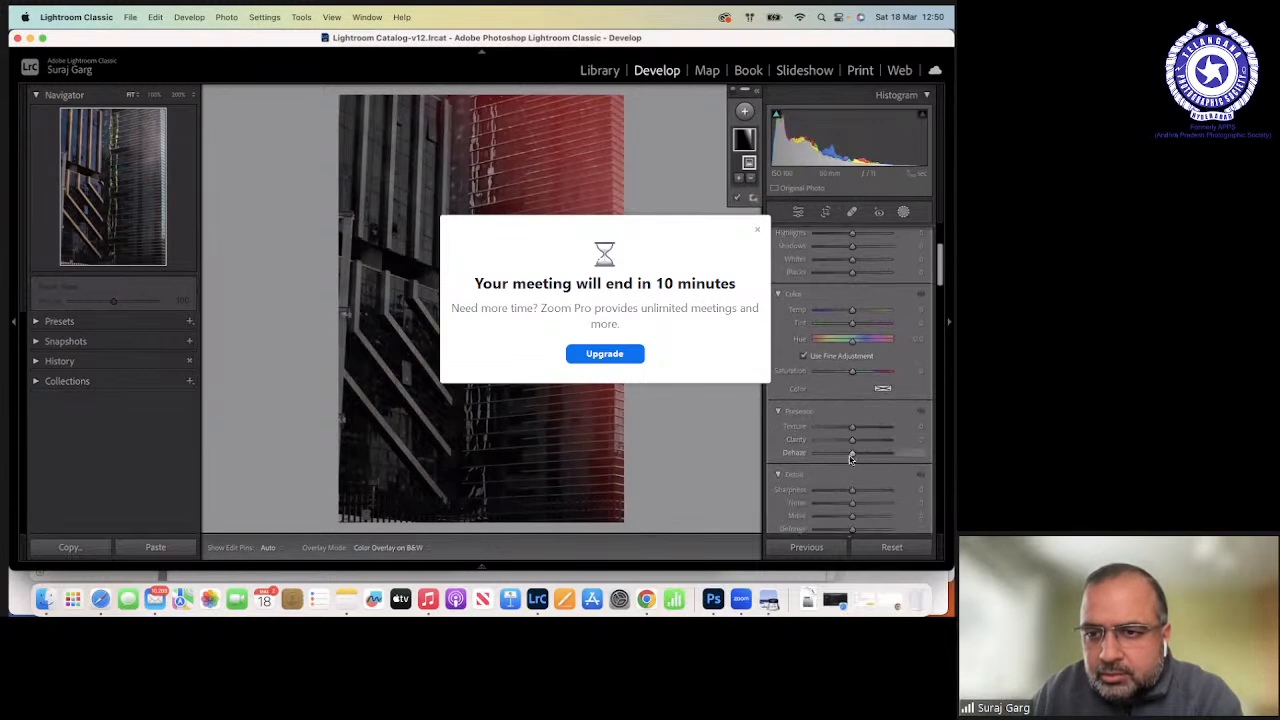
{"action": "left_click_drag", "start_coordinate": [853, 456], "coordinate": [866, 457]}
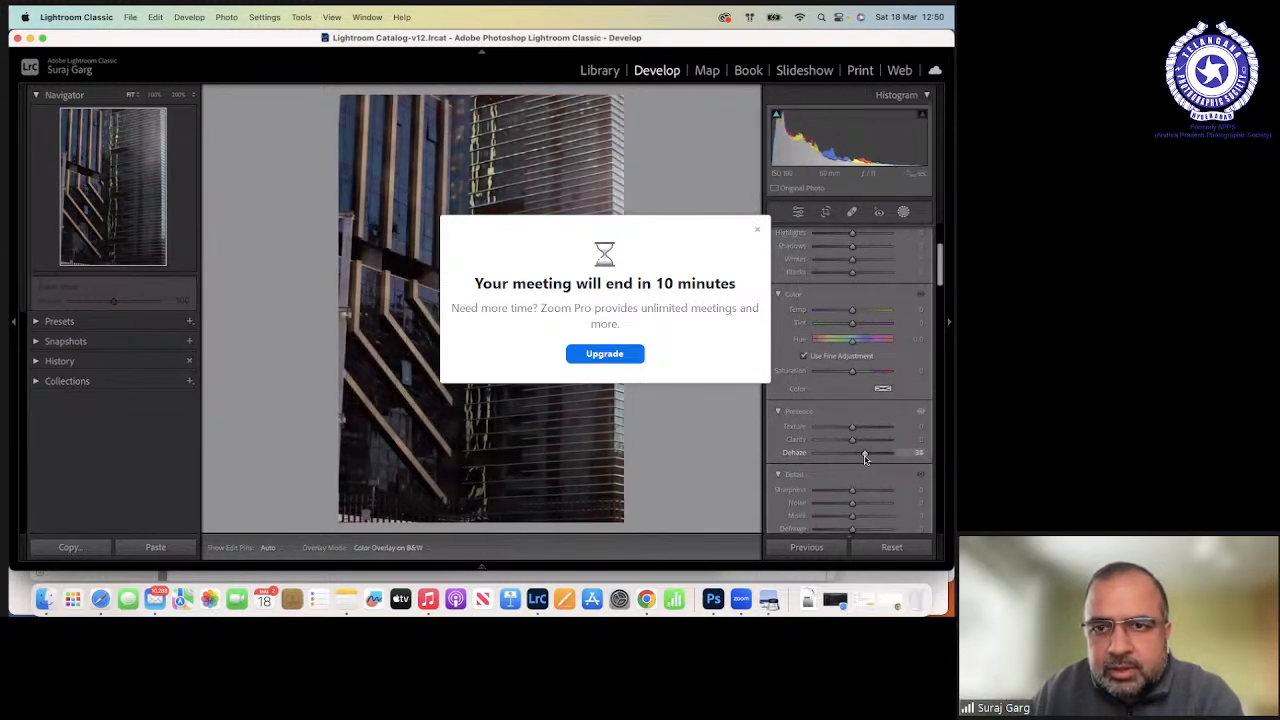
{"action": "left_click_drag", "start_coordinate": [866, 458], "coordinate": [863, 455]}
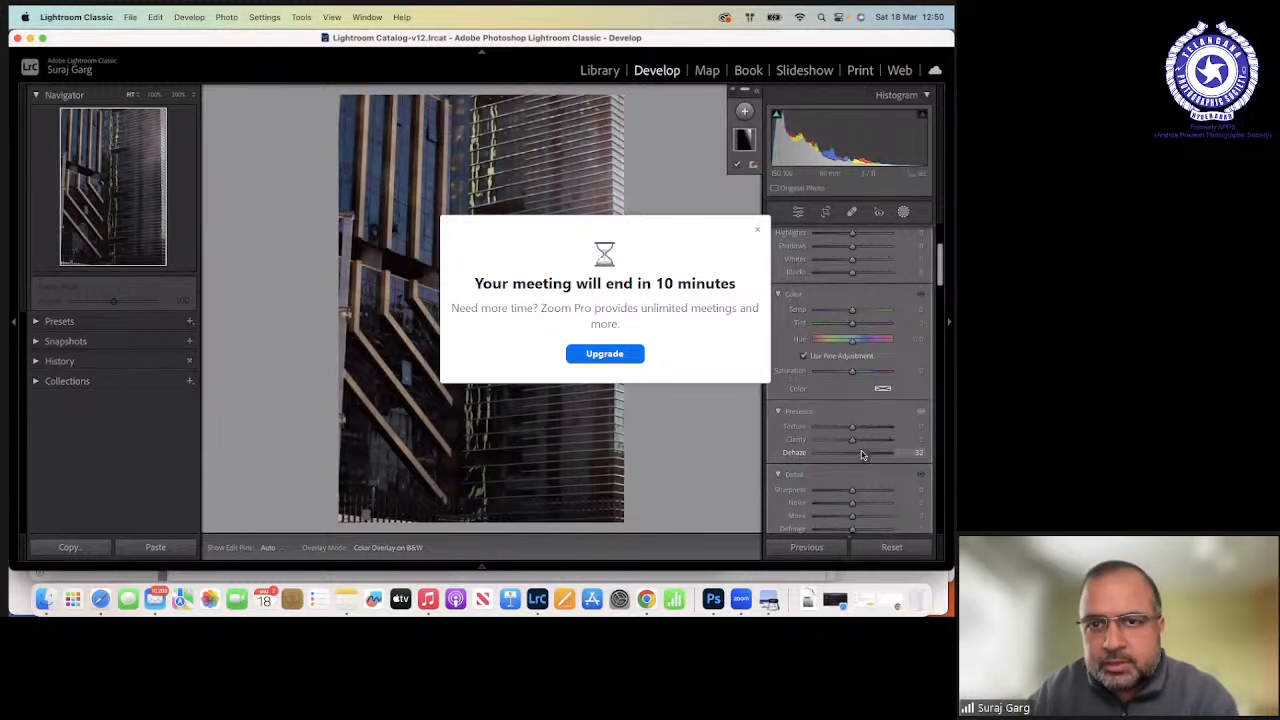
{"action": "key", "text": "shift+w"}
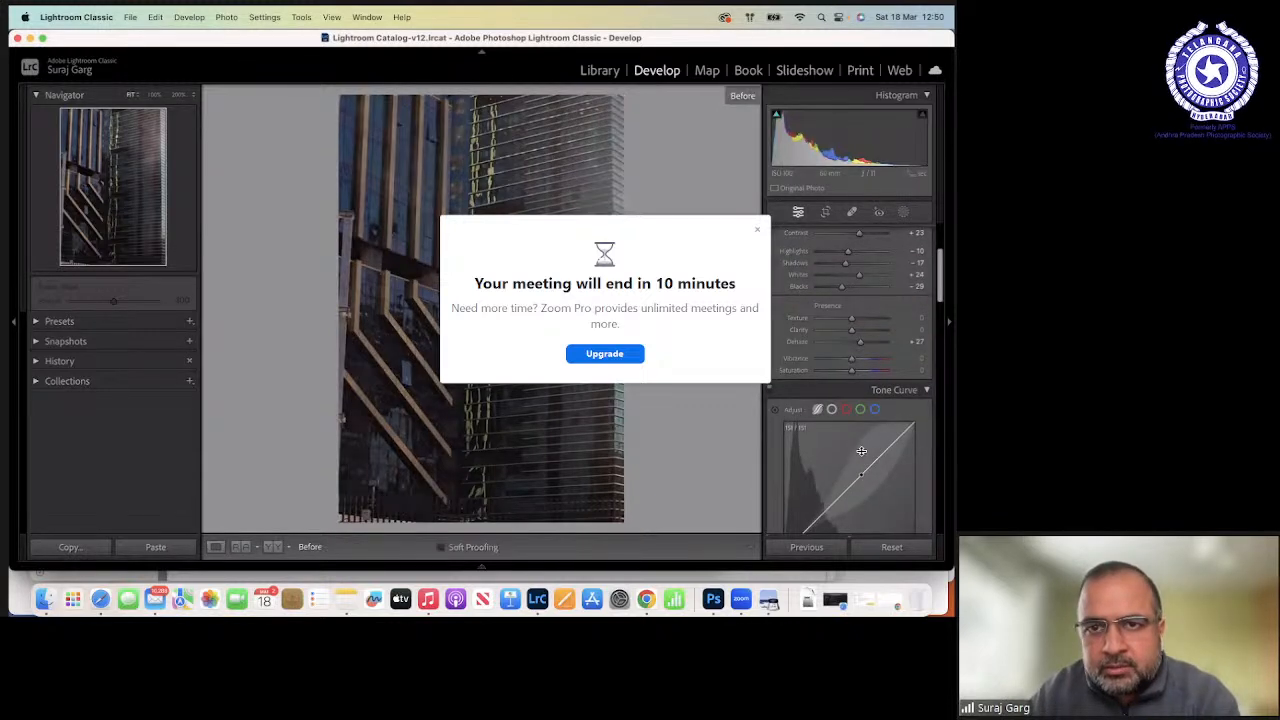
Compare the photo before and after the edits, and dismiss the meeting time notice.
{"action": "key", "text": "backslash"}
{"action": "key", "text": "backslash"}
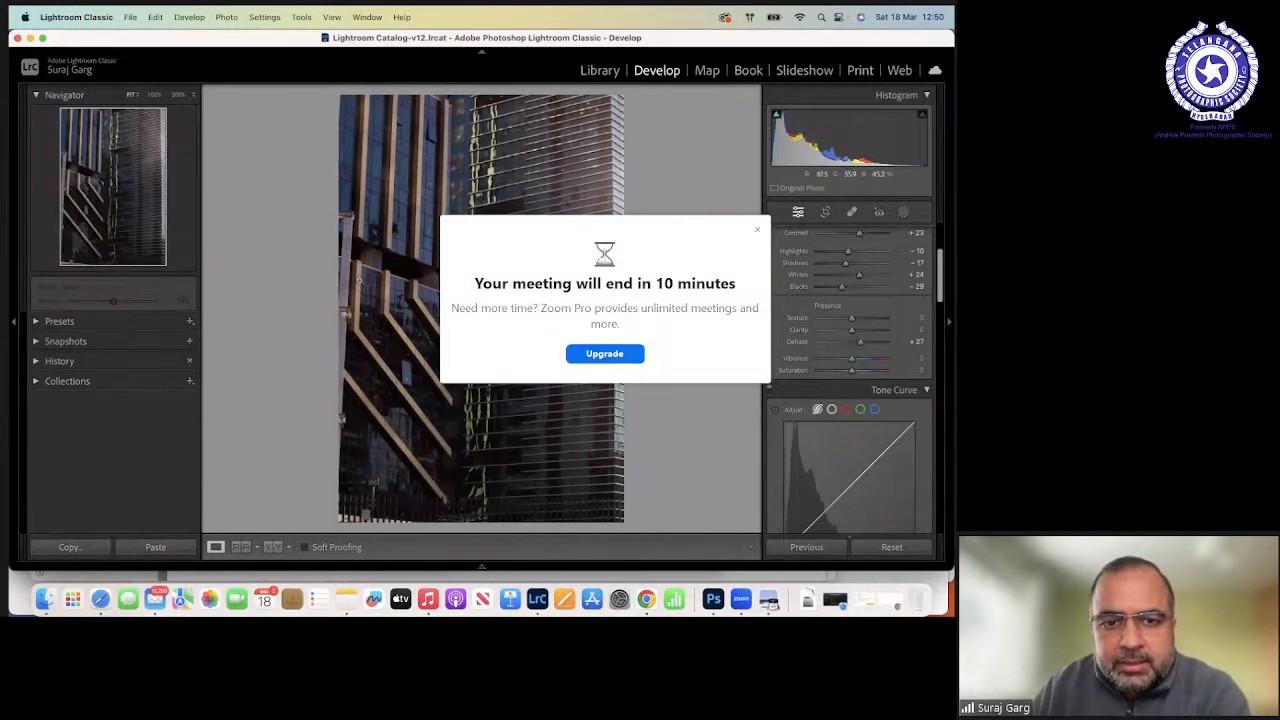
{"action": "left_click", "coordinate": [757, 229]}
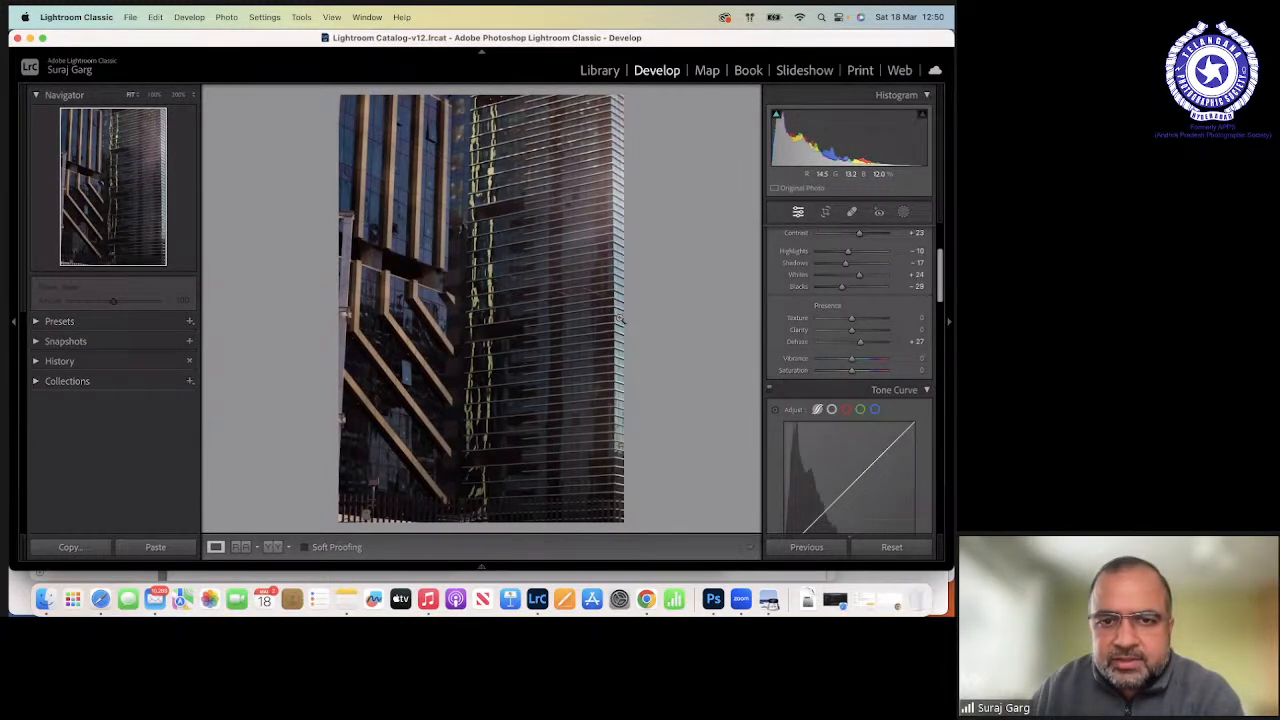
Apply the Auto Upright correction, and straighten the photo to an angle of −0.73 with the crop constrained to the image.
{"action": "left_click_drag", "start_coordinate": [943, 273], "coordinate": [943, 383]}
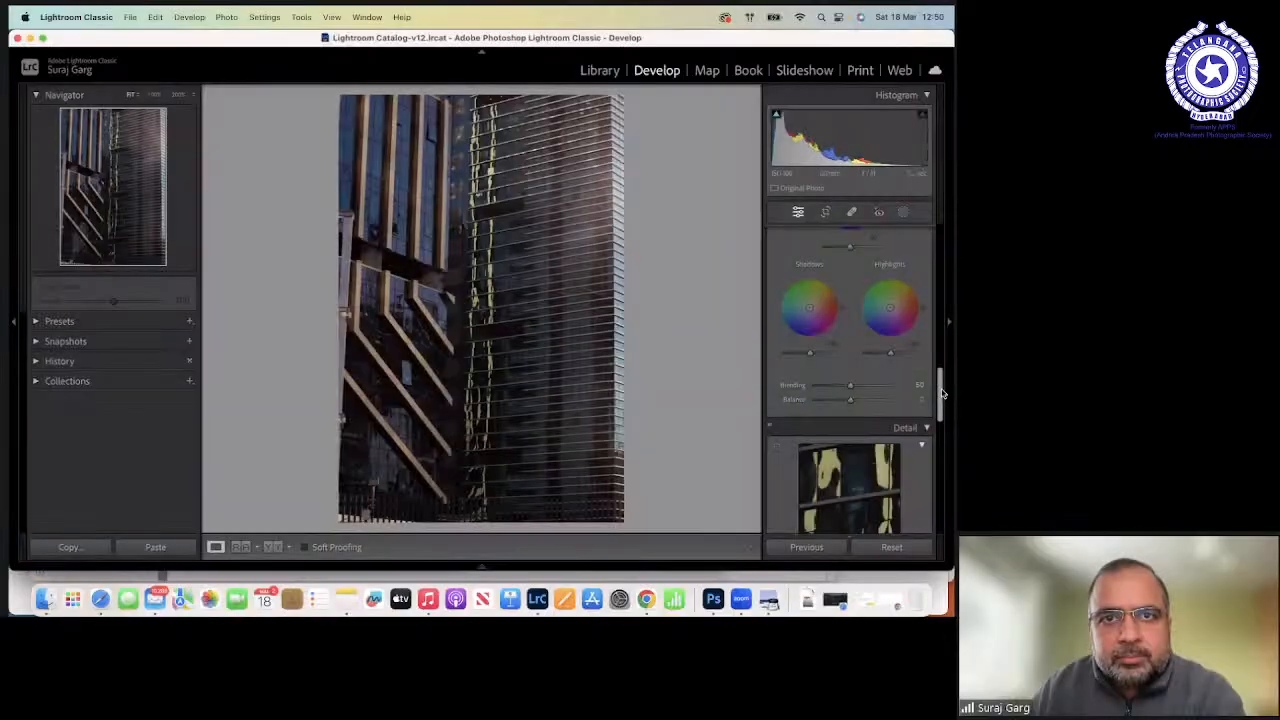
{"action": "left_click_drag", "start_coordinate": [943, 383], "coordinate": [945, 468]}
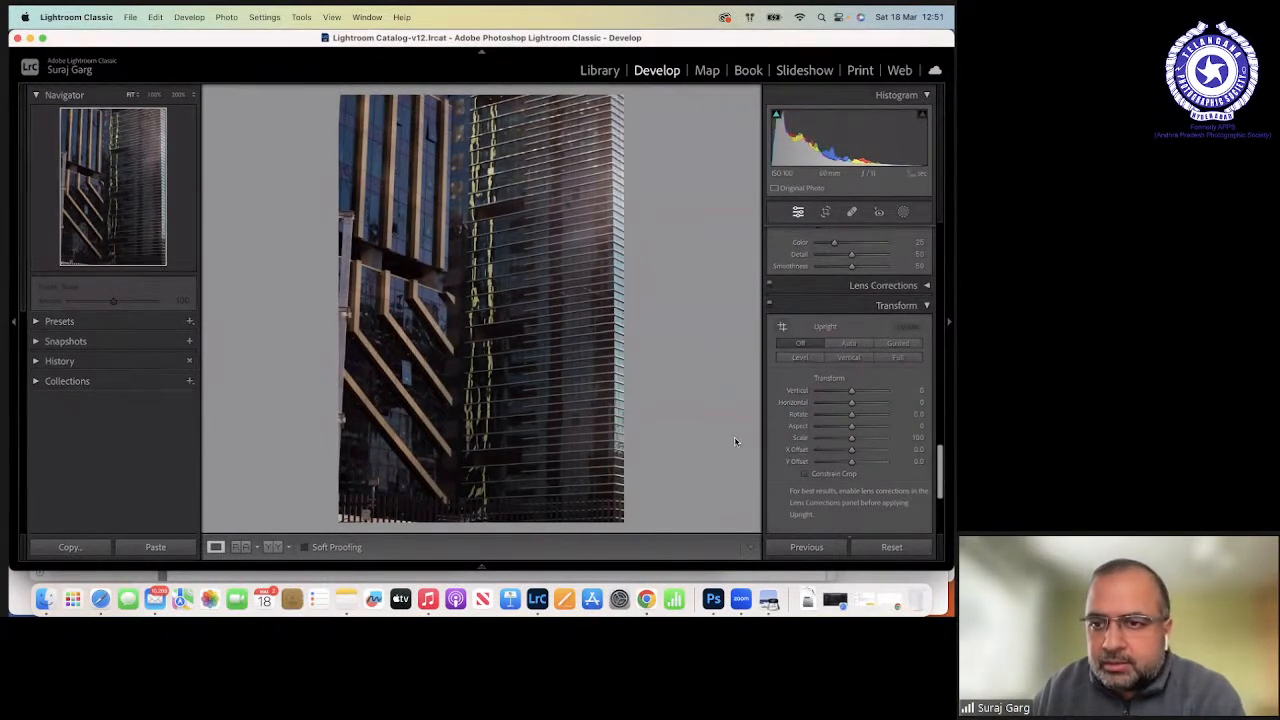
{"action": "left_click", "coordinate": [850, 348]}
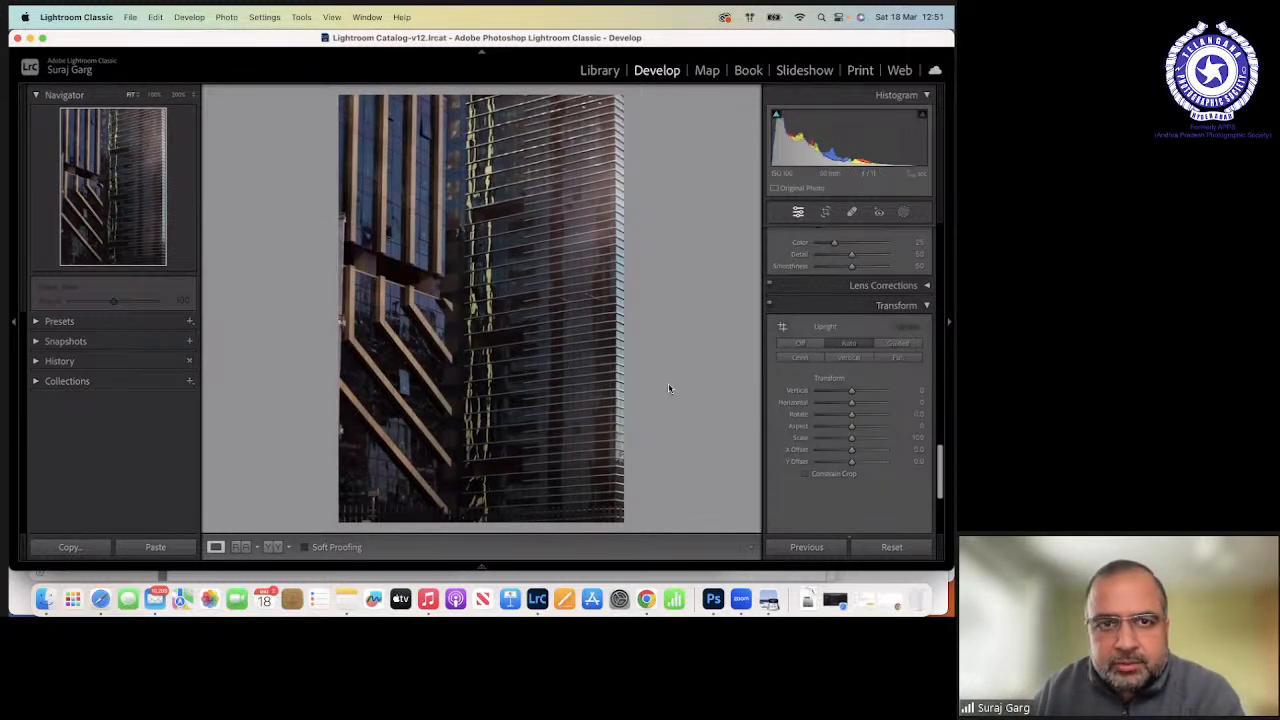
{"action": "left_click", "coordinate": [827, 213]}
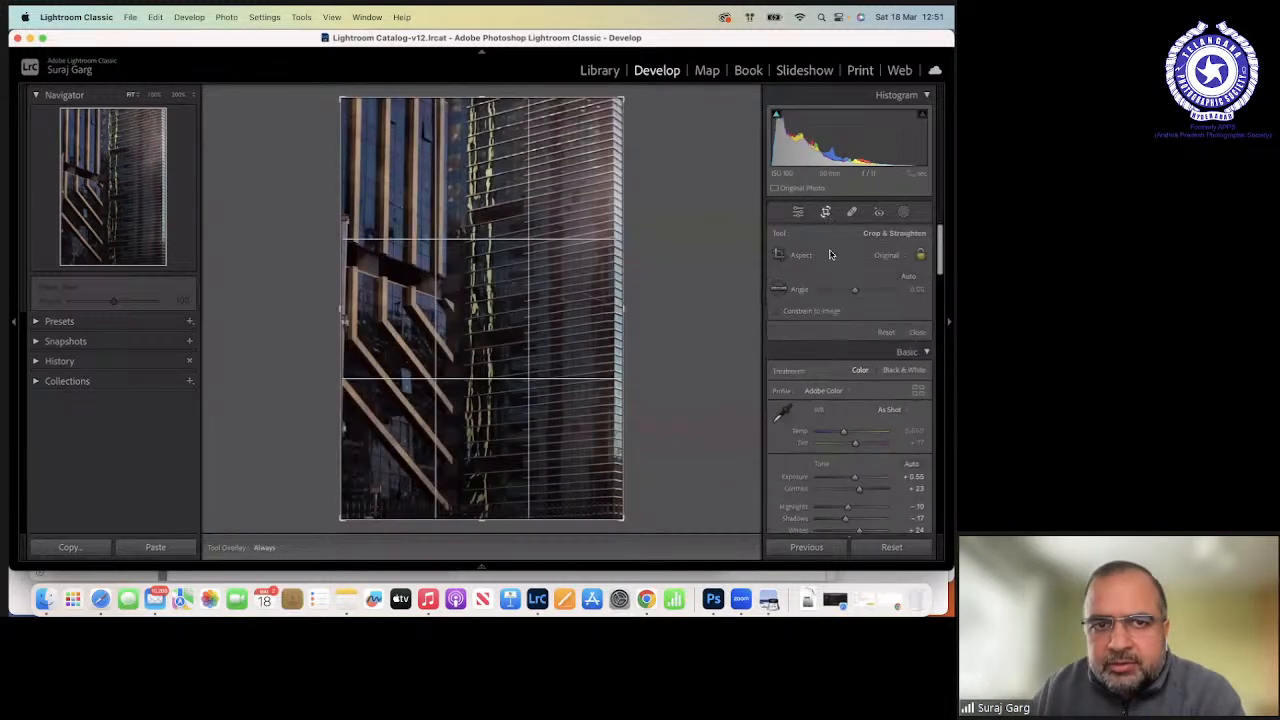
{"action": "left_click_drag", "start_coordinate": [853, 292], "coordinate": [853, 291]}
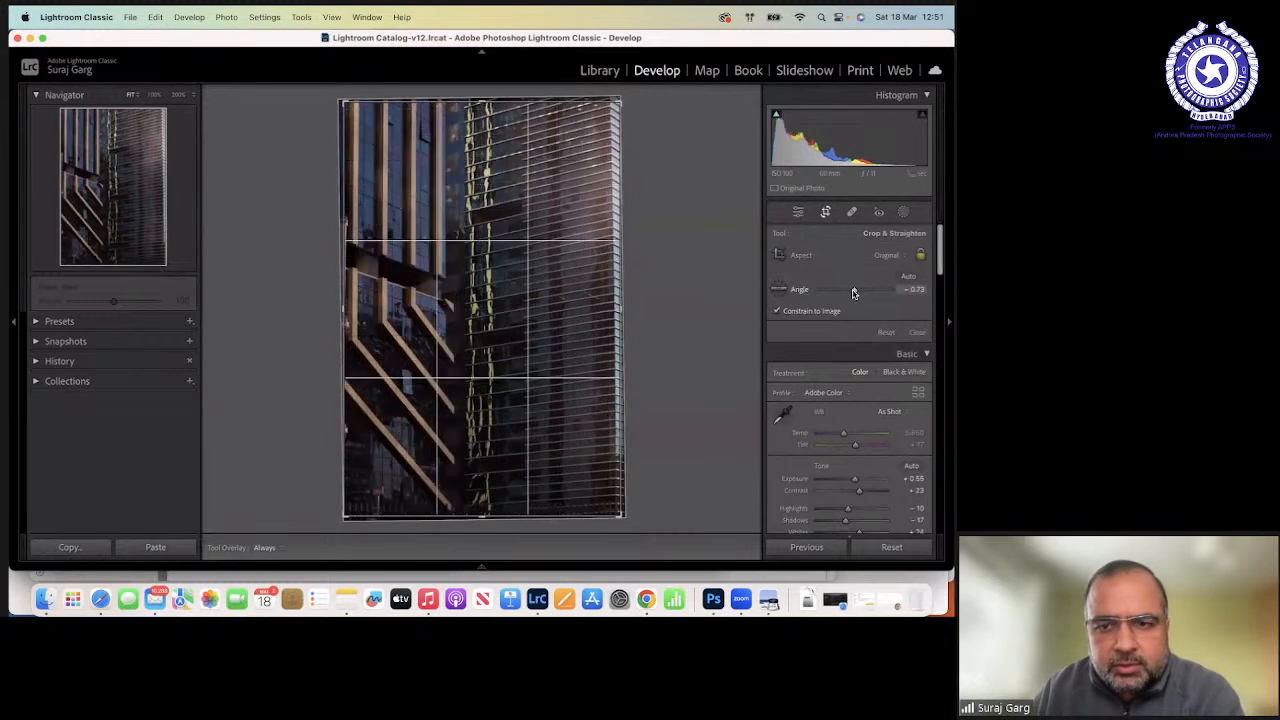
{"action": "key", "text": "Return"}
Try the Full and Level Upright corrections, and apply the Vertical correction to the tower photo.
{"action": "scroll", "coordinate": [856, 417], "scroll_direction": "down", "scroll_amount": 15}
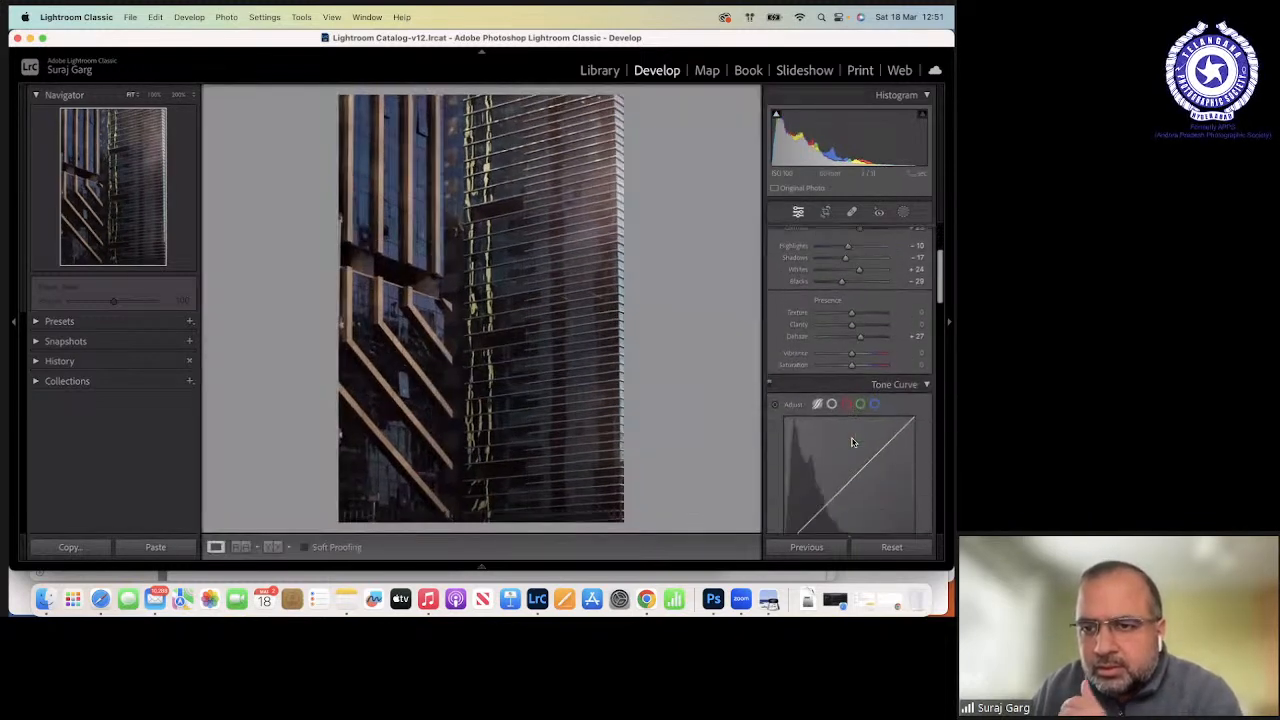
{"action": "scroll", "coordinate": [849, 440], "scroll_direction": "down", "scroll_amount": 5}
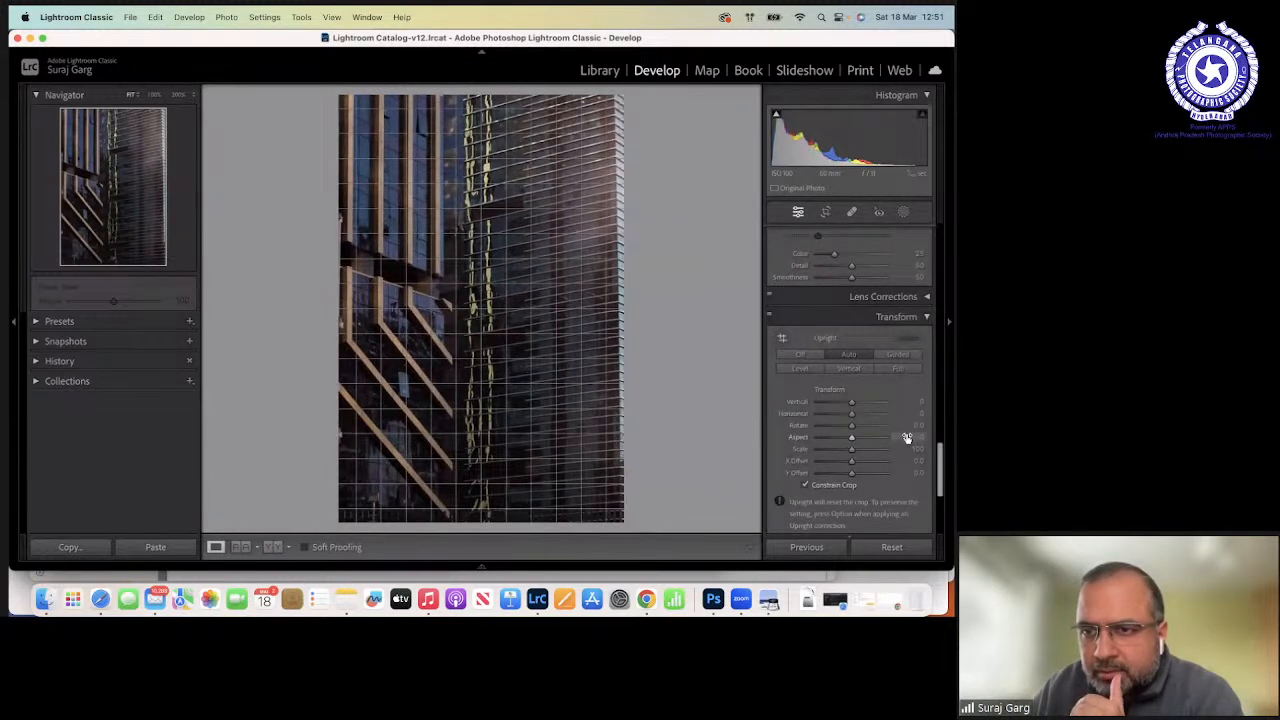
{"action": "left_click", "coordinate": [897, 368]}
{"action": "left_click", "coordinate": [806, 369]}
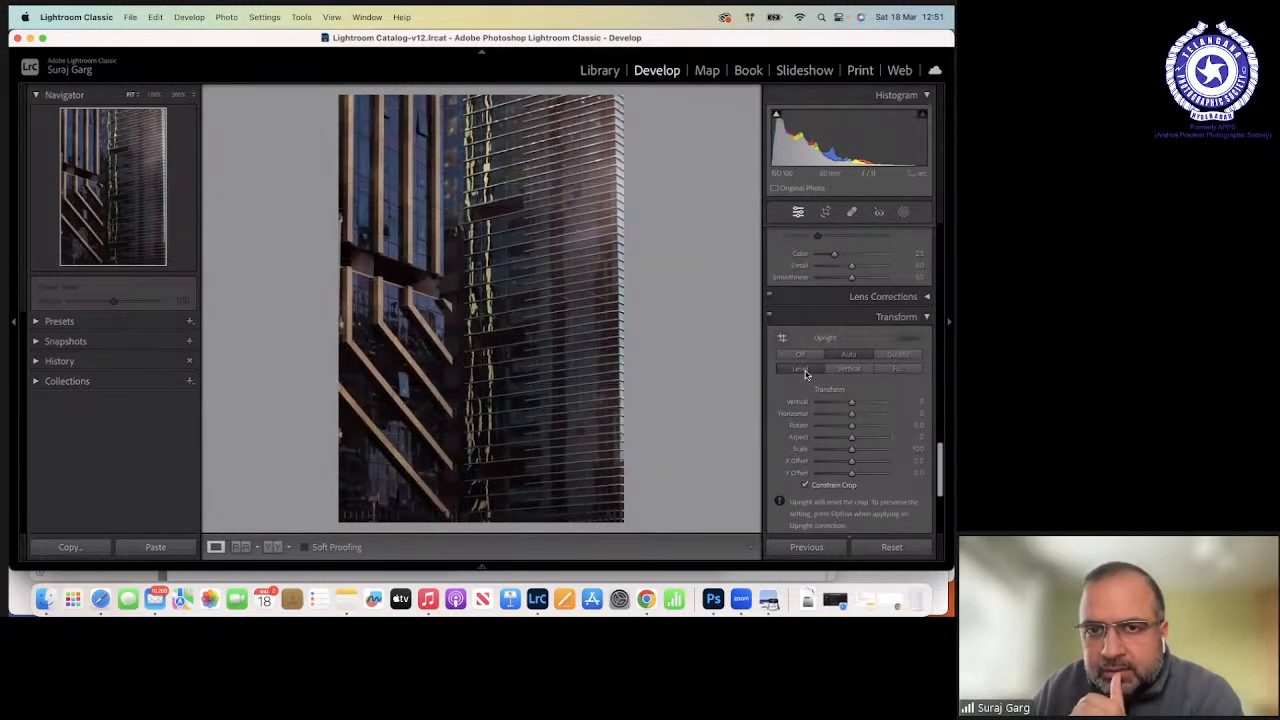
{"action": "left_click", "coordinate": [853, 370]}
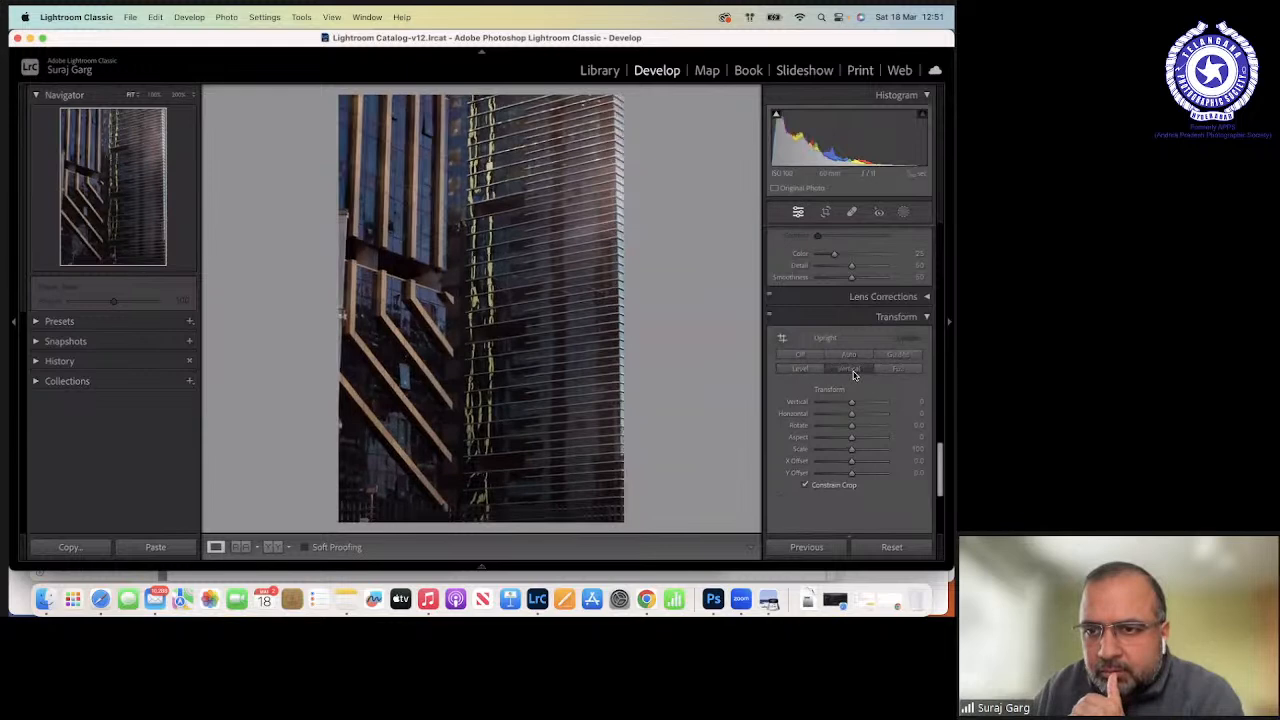
Set the tower photo's Vertical transform to +4, and compare the photo before and after the edits.
{"action": "left_click_drag", "start_coordinate": [850, 404], "coordinate": [851, 406]}
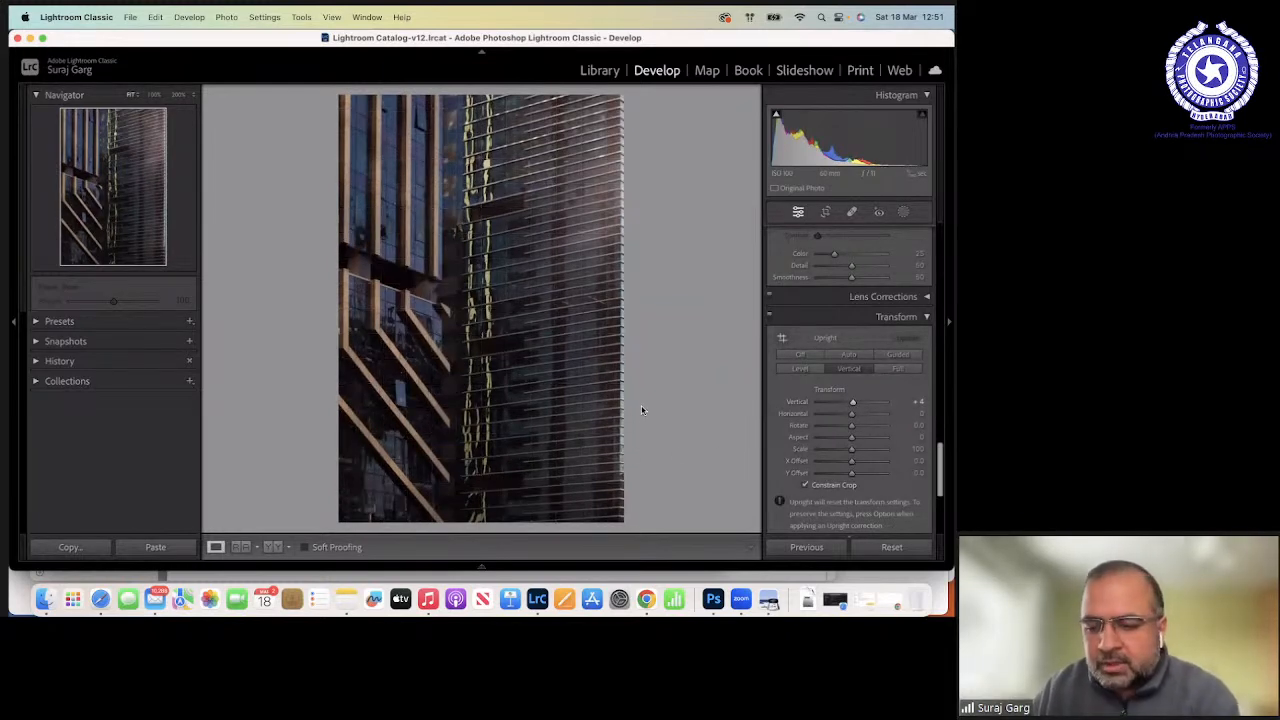
{"action": "key", "text": "backslash"}
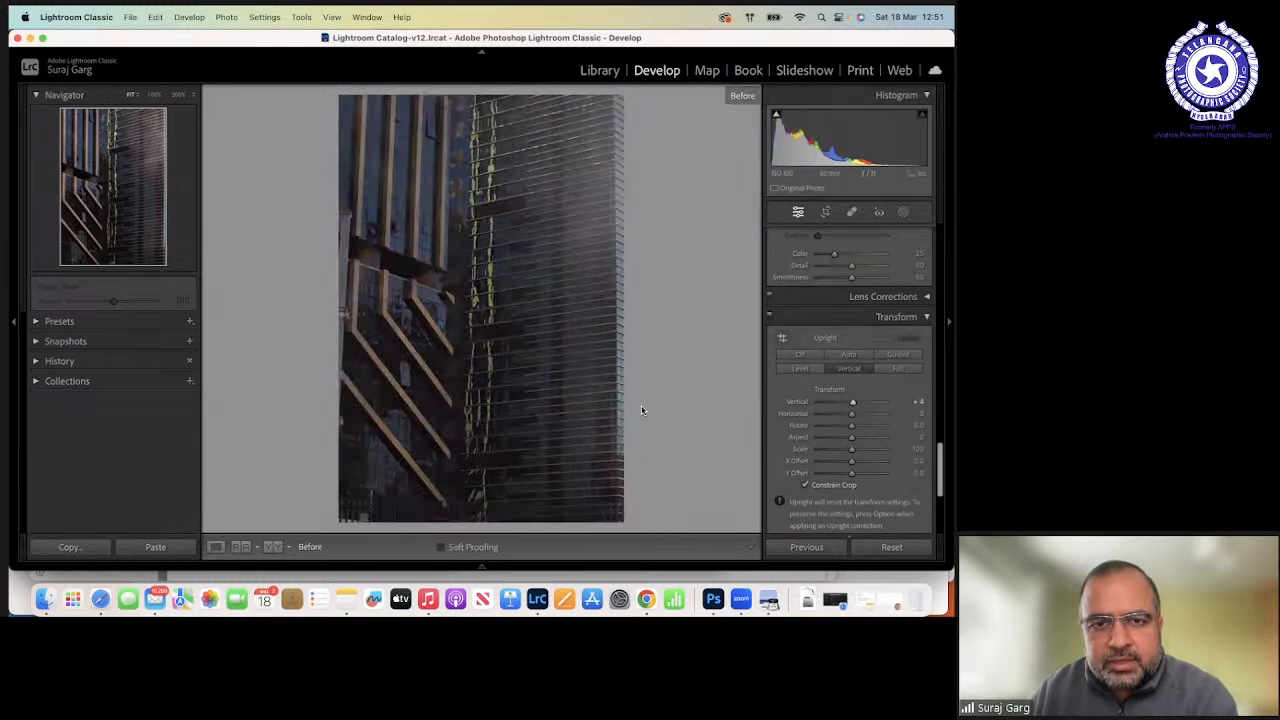
{"action": "key", "text": "backslash"}
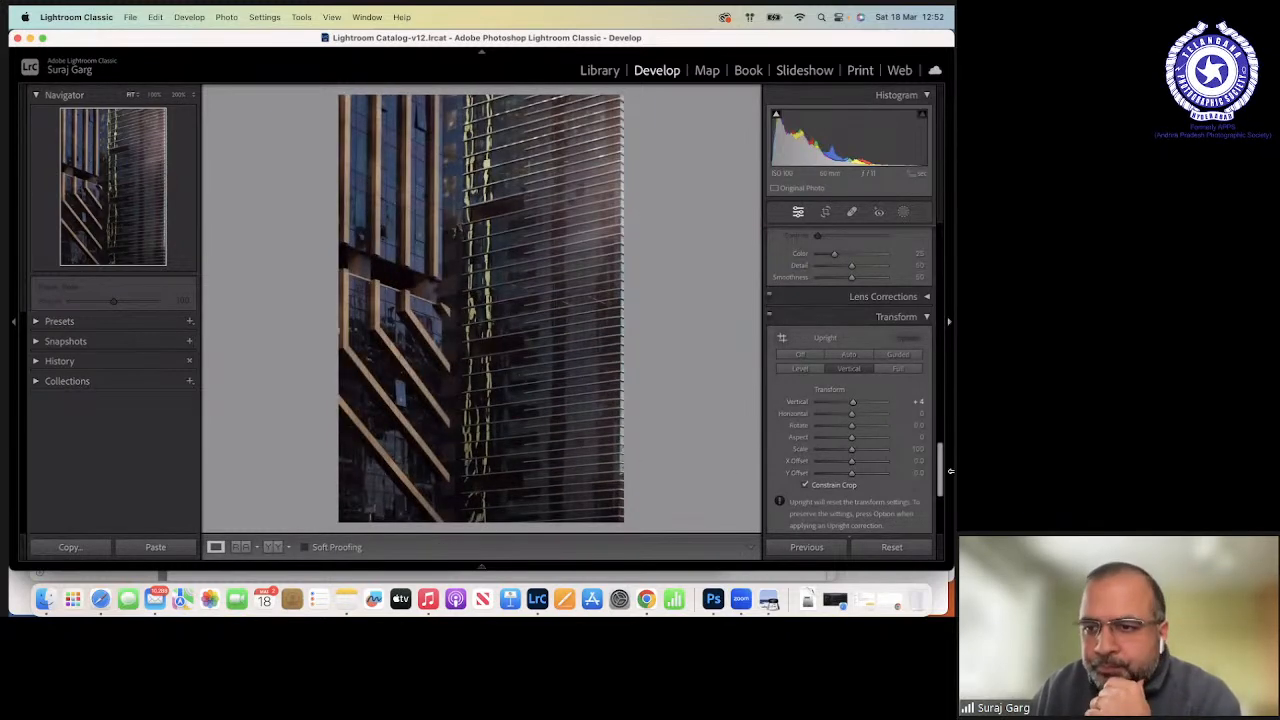
Use the targeted Saturation adjustment on the tower's bright window to set Orange to +6 and Yellow to +2.
{"action": "left_click_drag", "start_coordinate": [943, 482], "coordinate": [943, 345]}
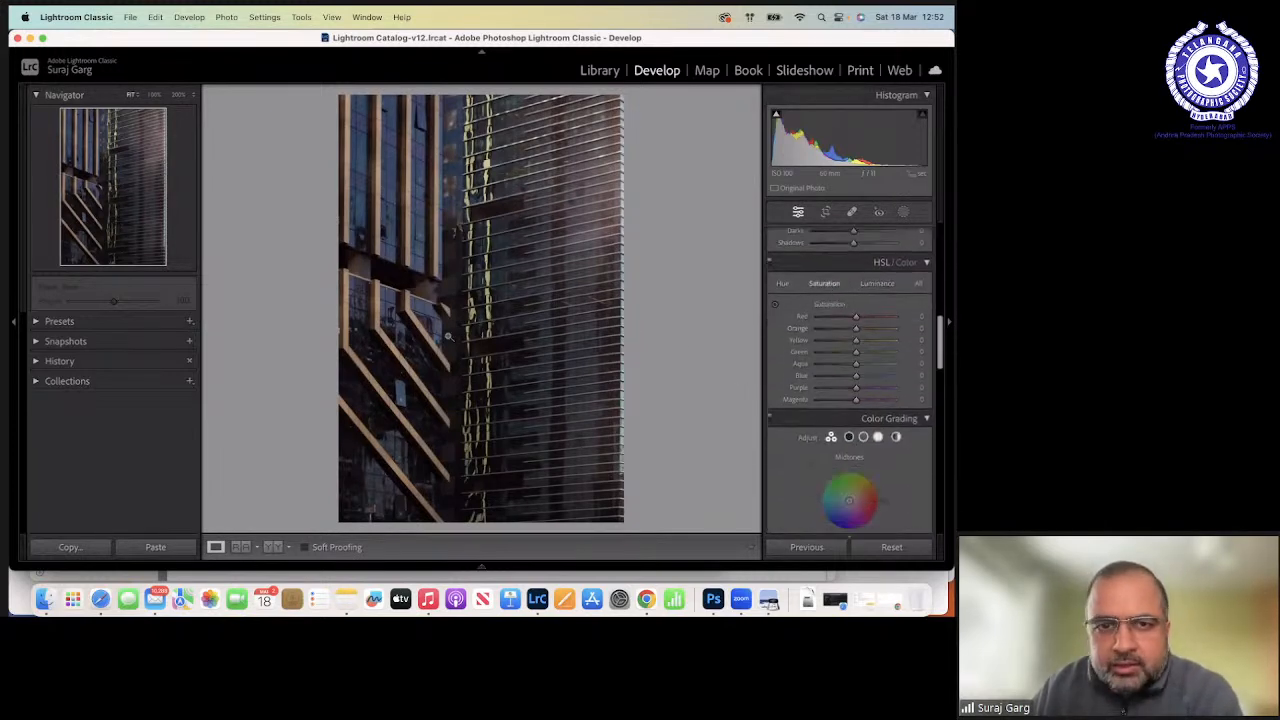
{"action": "left_click", "coordinate": [775, 305]}
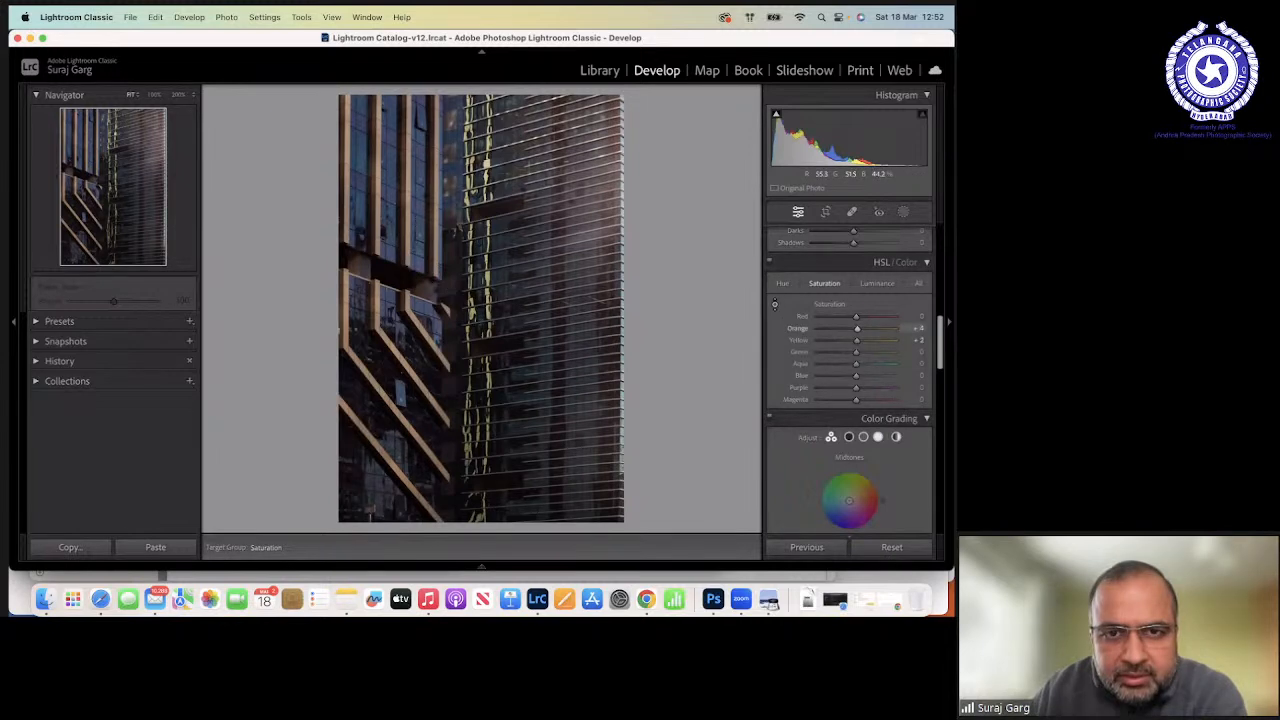
{"action": "left_click_drag", "start_coordinate": [487, 164], "coordinate": [487, 162]}
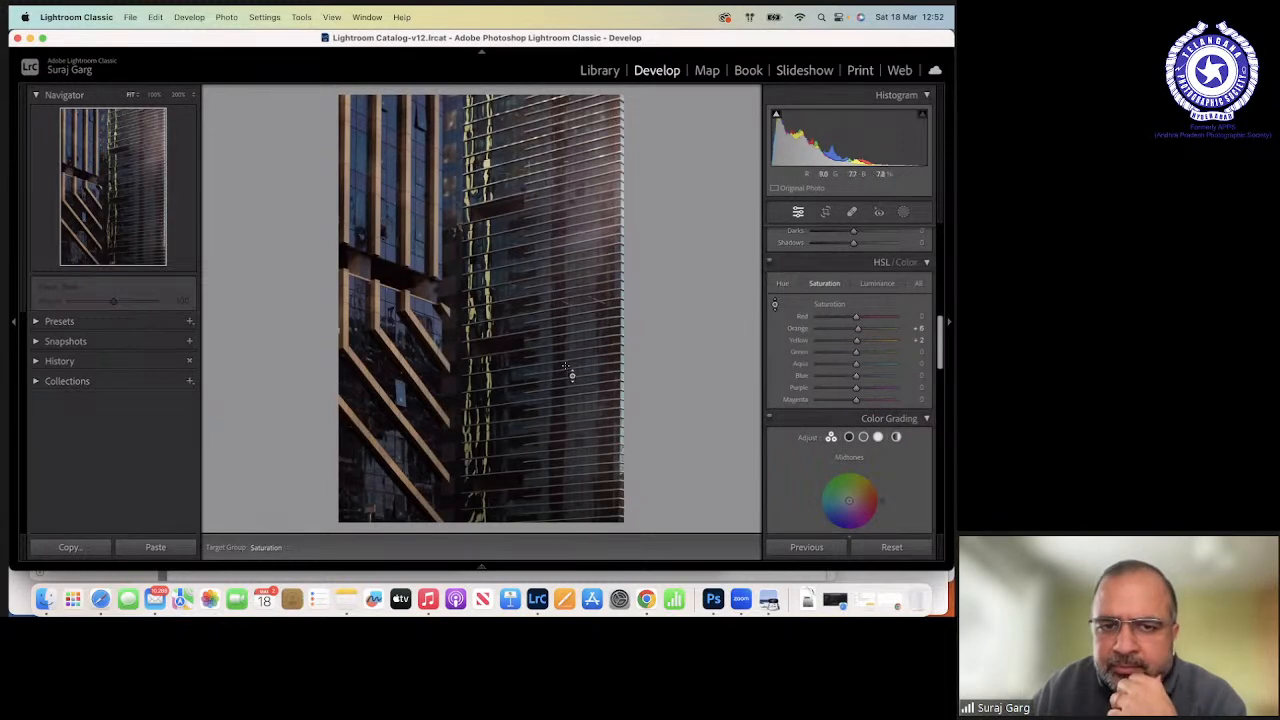
Try a landscape crop of the tower photo's lower part, shift the framing, and undo the last crop change.
{"action": "left_click", "coordinate": [824, 211]}
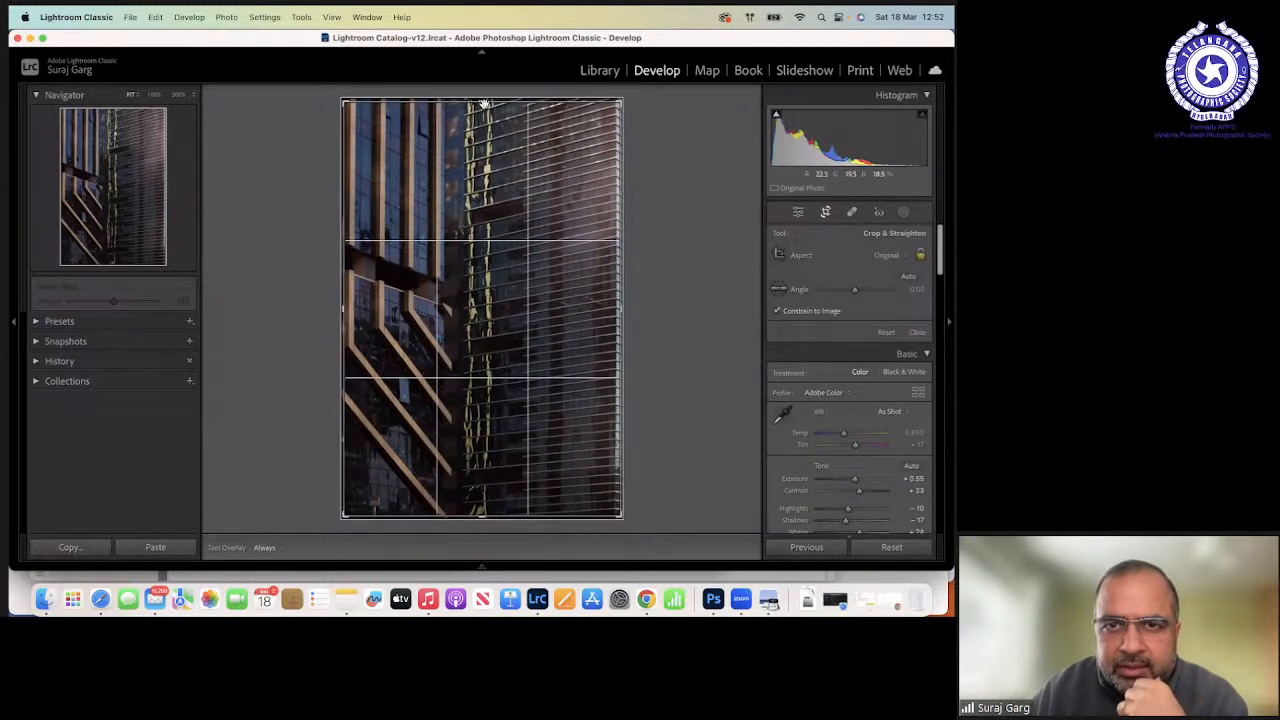
{"action": "left_click_drag", "start_coordinate": [489, 106], "coordinate": [686, 203]}
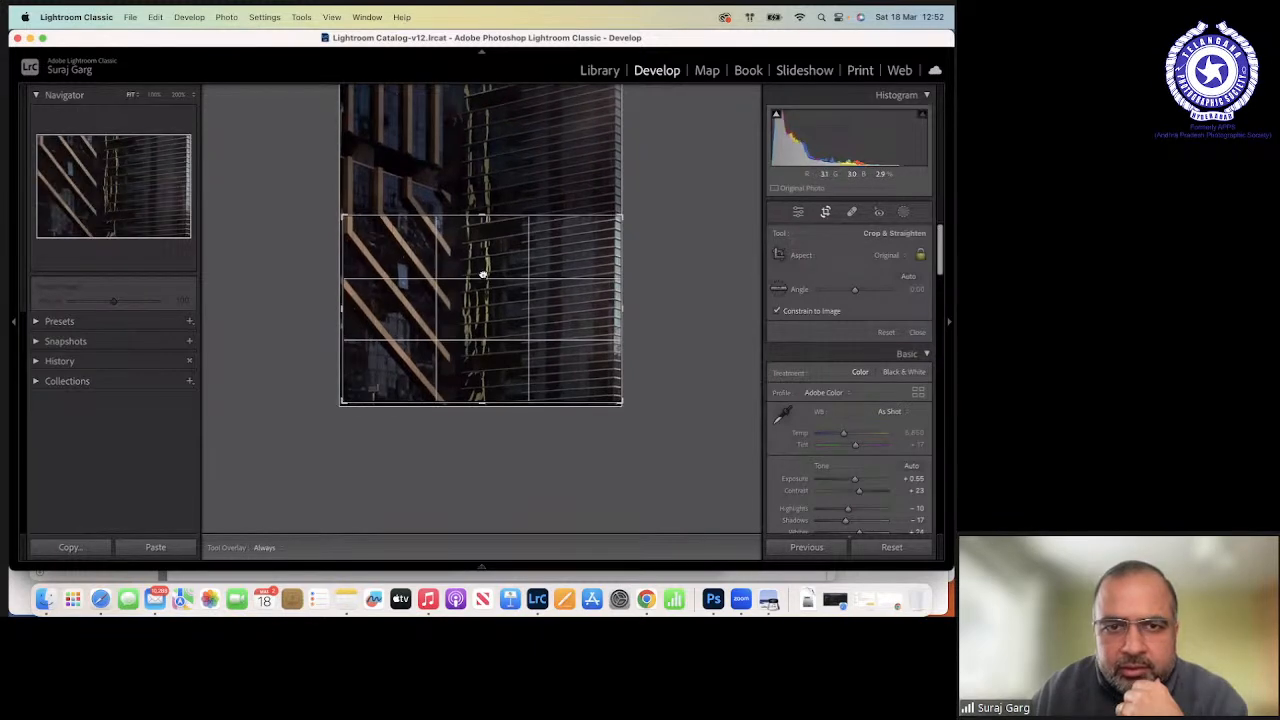
{"action": "left_click_drag", "start_coordinate": [480, 266], "coordinate": [492, 314]}
{"action": "key", "text": "Return"}
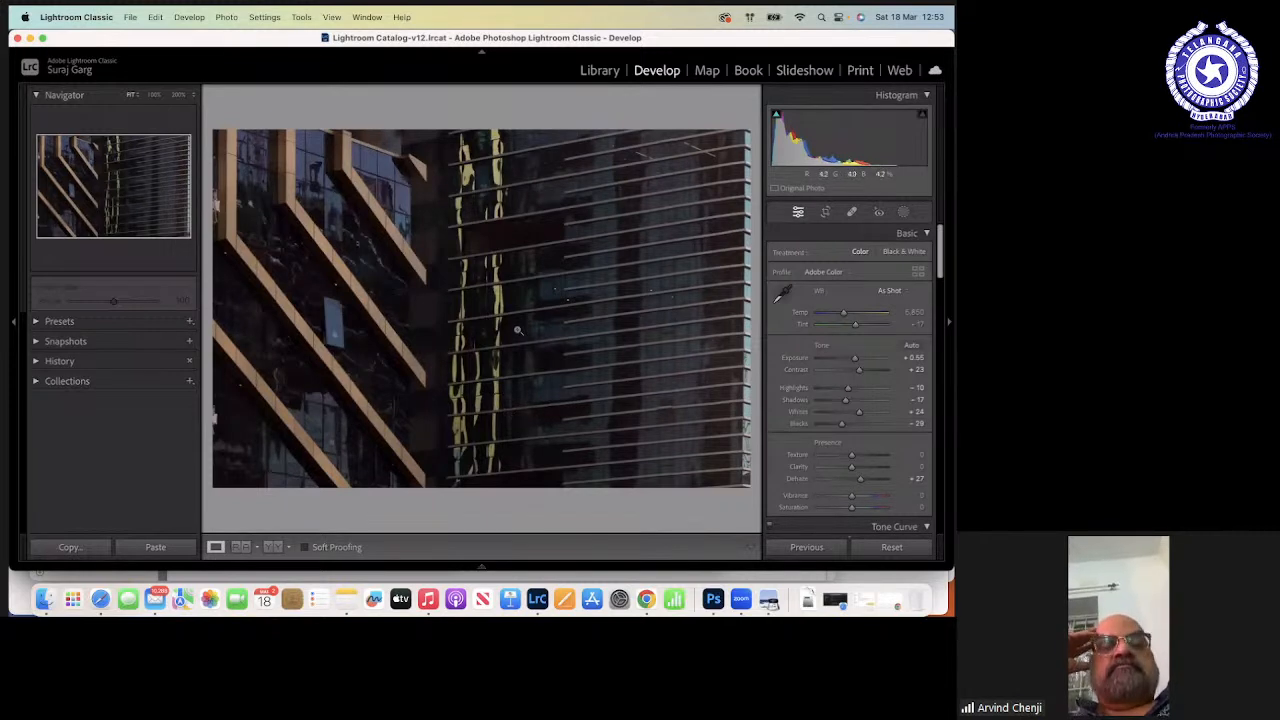
{"action": "key", "text": "super+z"}
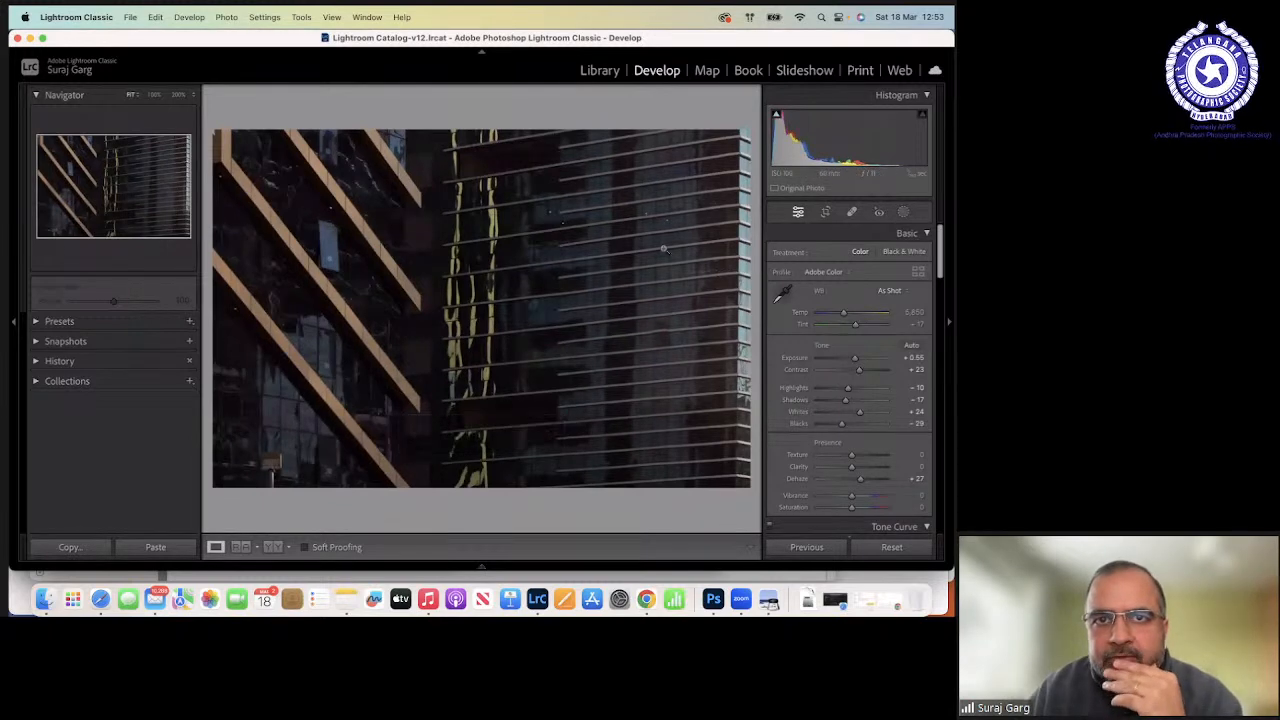
Return the tower photo's crop to the As Shot aspect and apply it.
{"action": "left_click", "coordinate": [827, 213]}
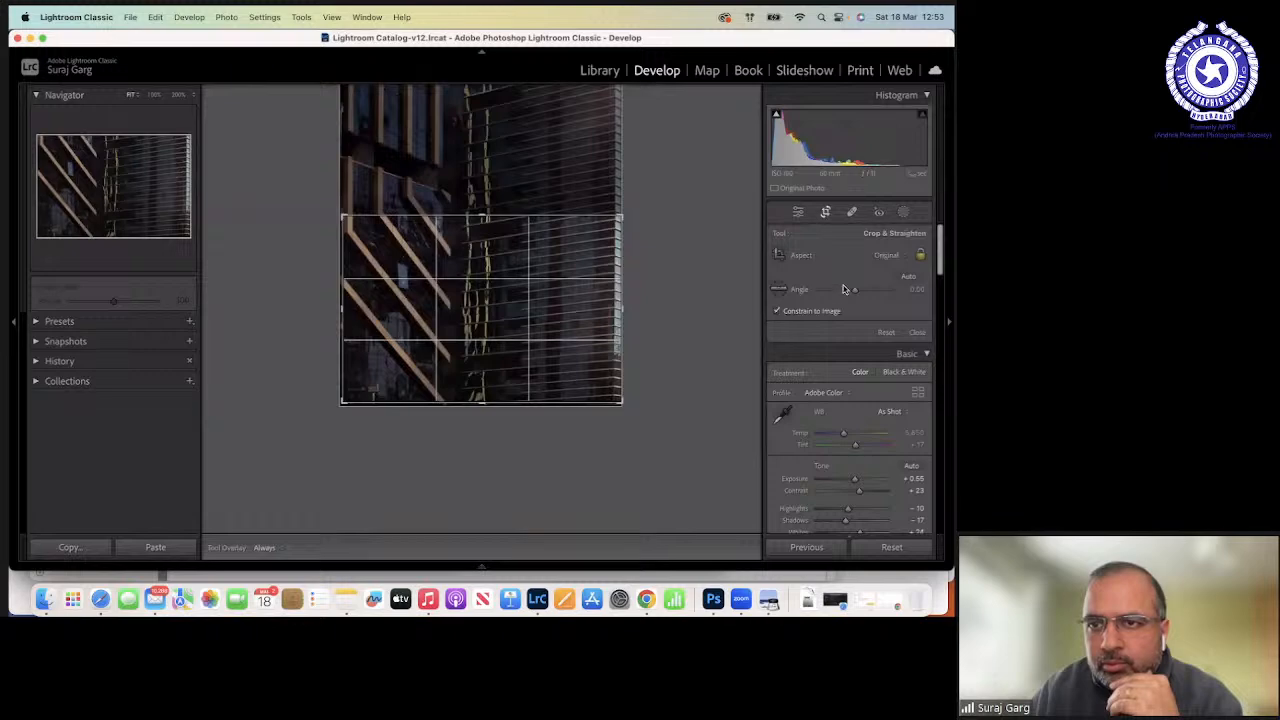
{"action": "left_click", "coordinate": [886, 257]}
{"action": "left_click", "coordinate": [862, 241]}
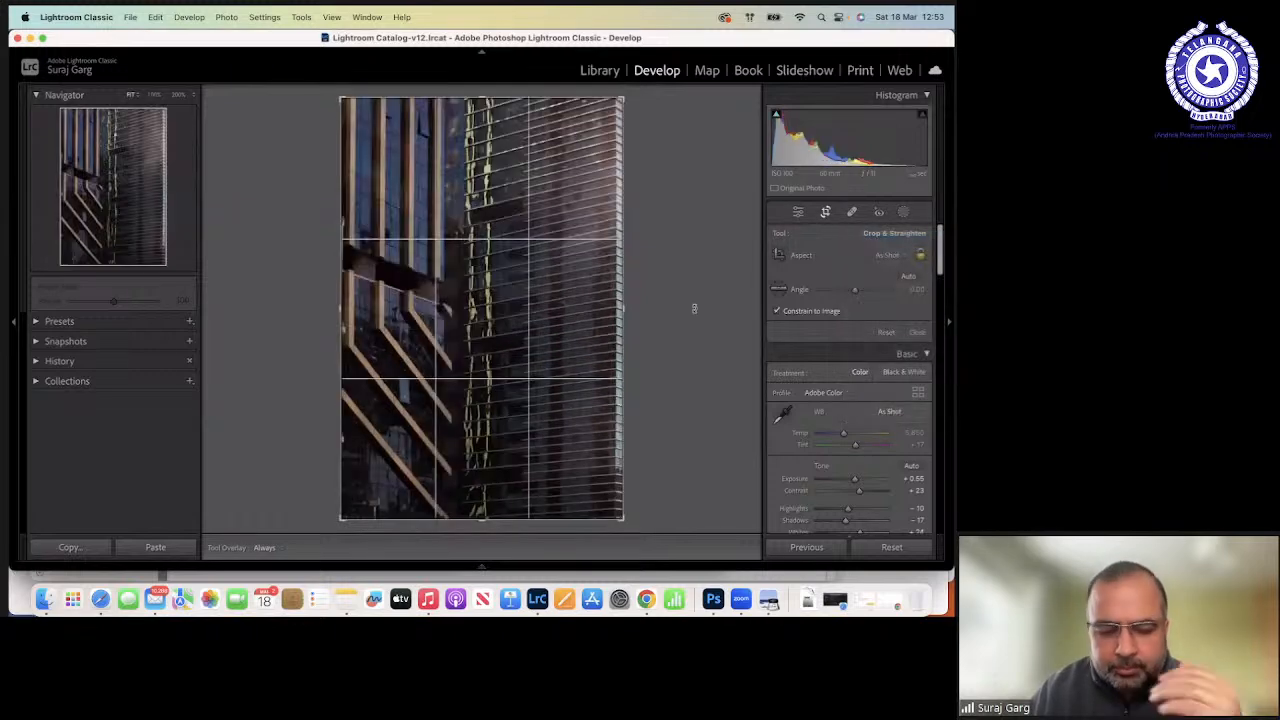
{"action": "key", "text": "Return"}
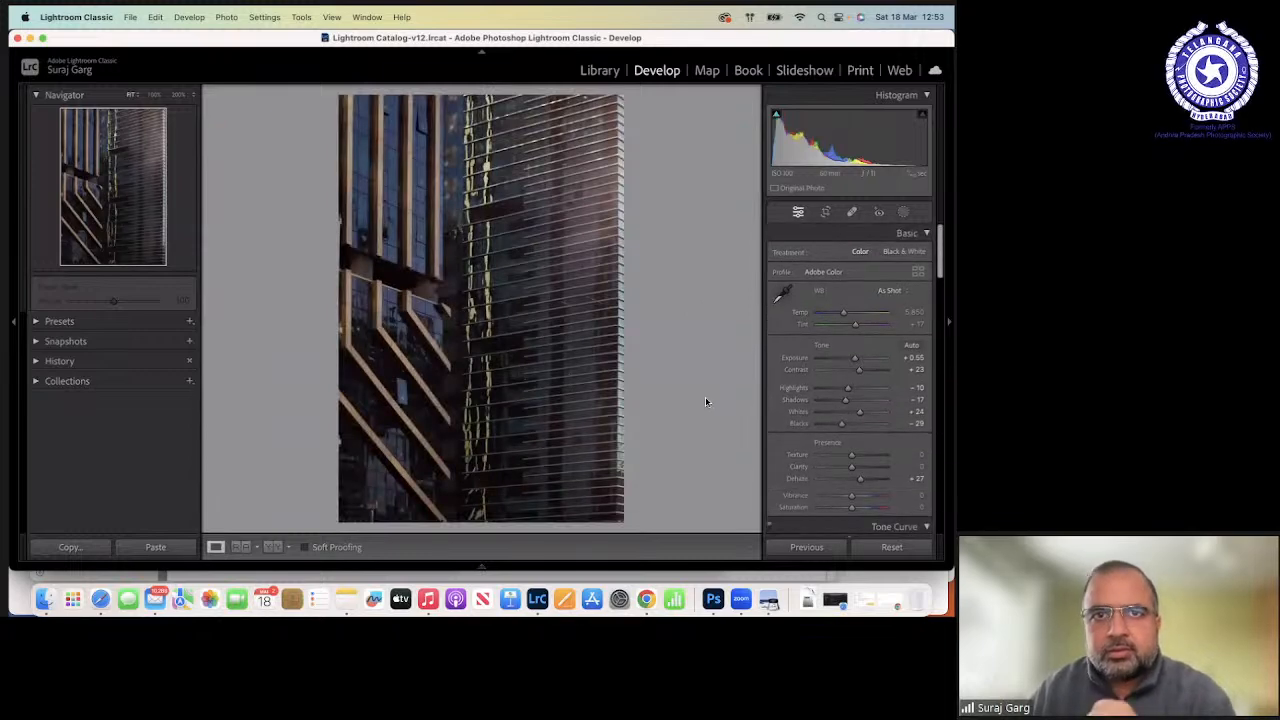
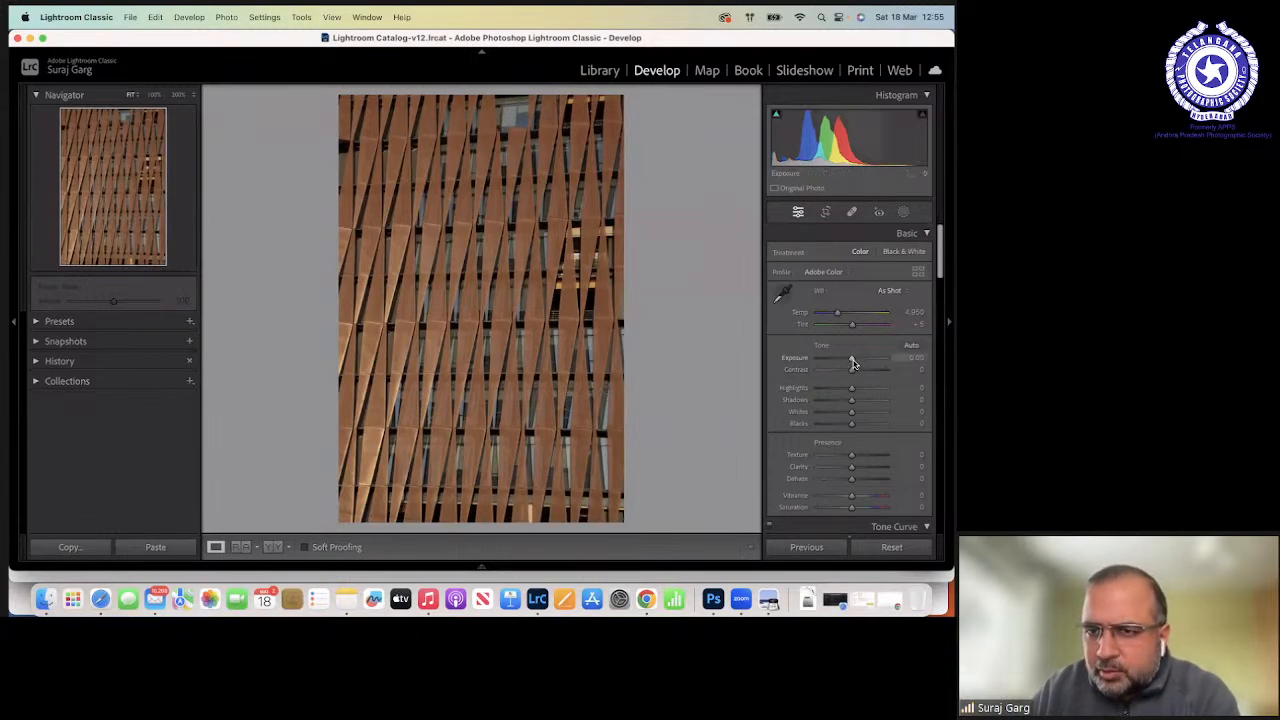
Set the brown facade photo's Exposure to +0.65, Contrast to +40, Highlights to −13, Shadows to −19 and Whites to +19.
{"action": "left_click_drag", "start_coordinate": [851, 360], "coordinate": [856, 359]}
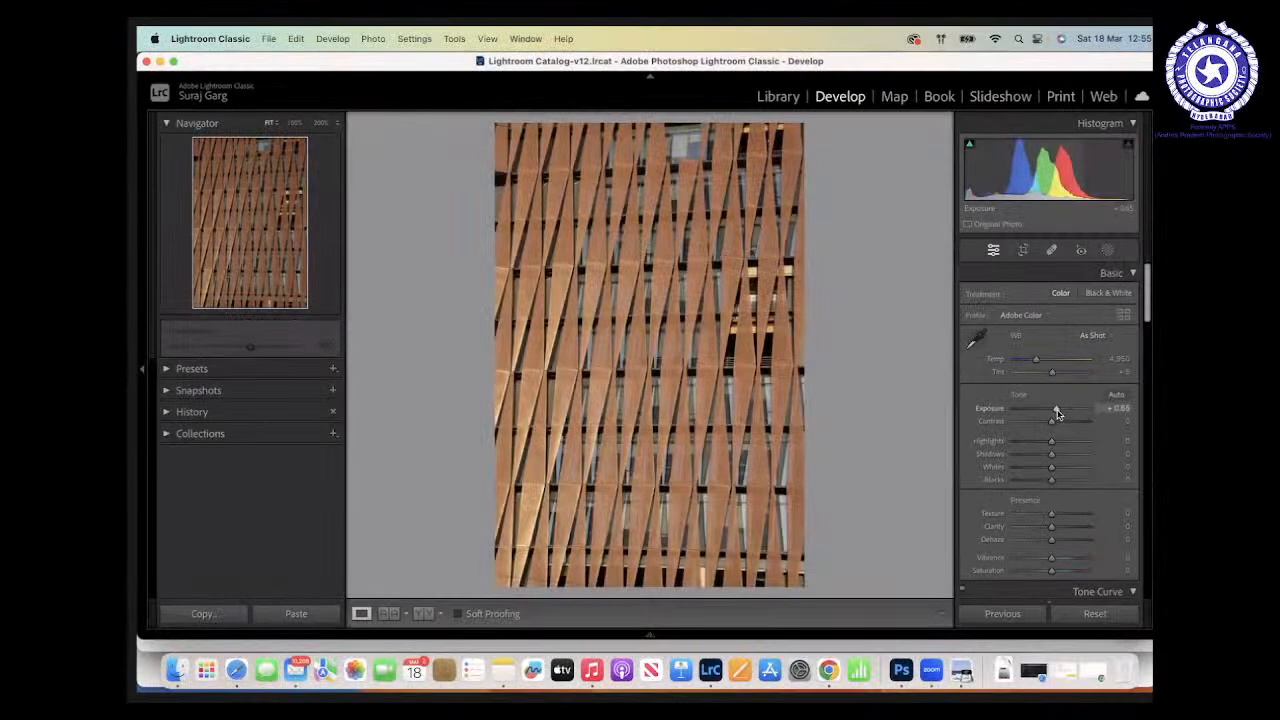
{"action": "left_click_drag", "start_coordinate": [1051, 420], "coordinate": [1065, 427]}
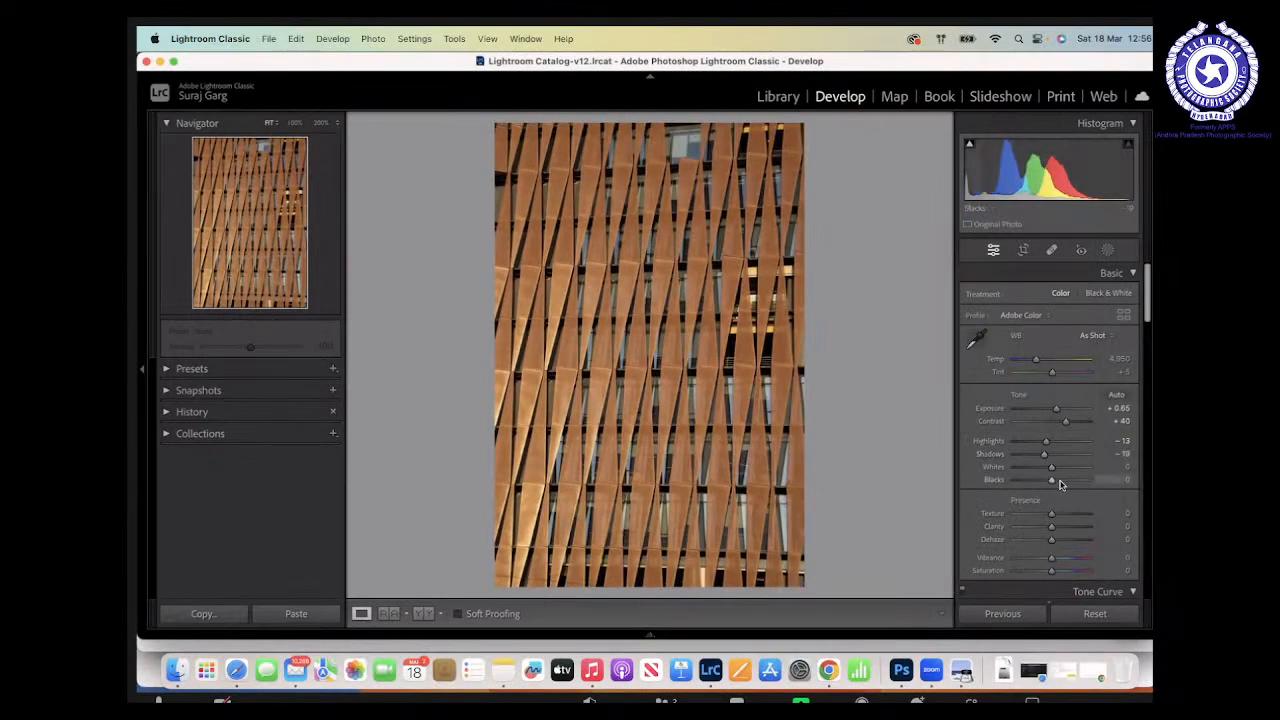
{"action": "left_click_drag", "start_coordinate": [1052, 470], "coordinate": [1064, 476]}
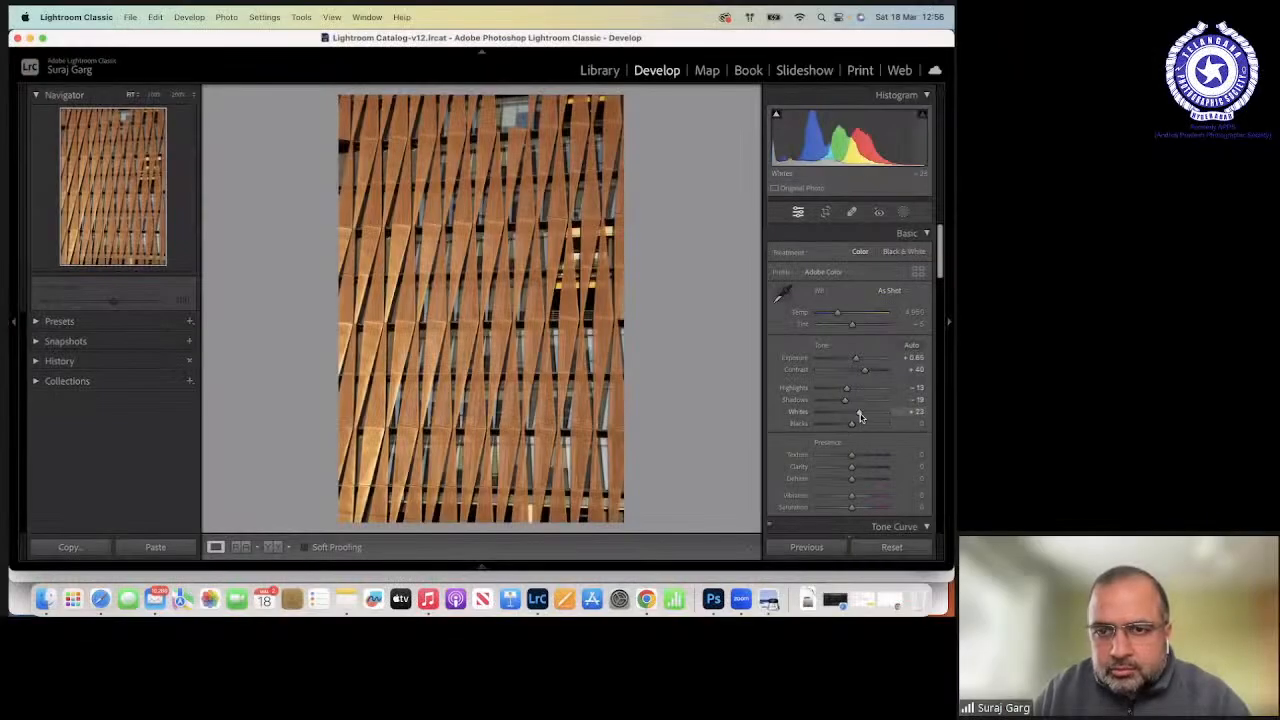
Set the facade photo's Blacks to −8, Texture to +28 and Clarity to +16, and compare before and after.
{"action": "left_click_drag", "start_coordinate": [851, 426], "coordinate": [852, 458]}
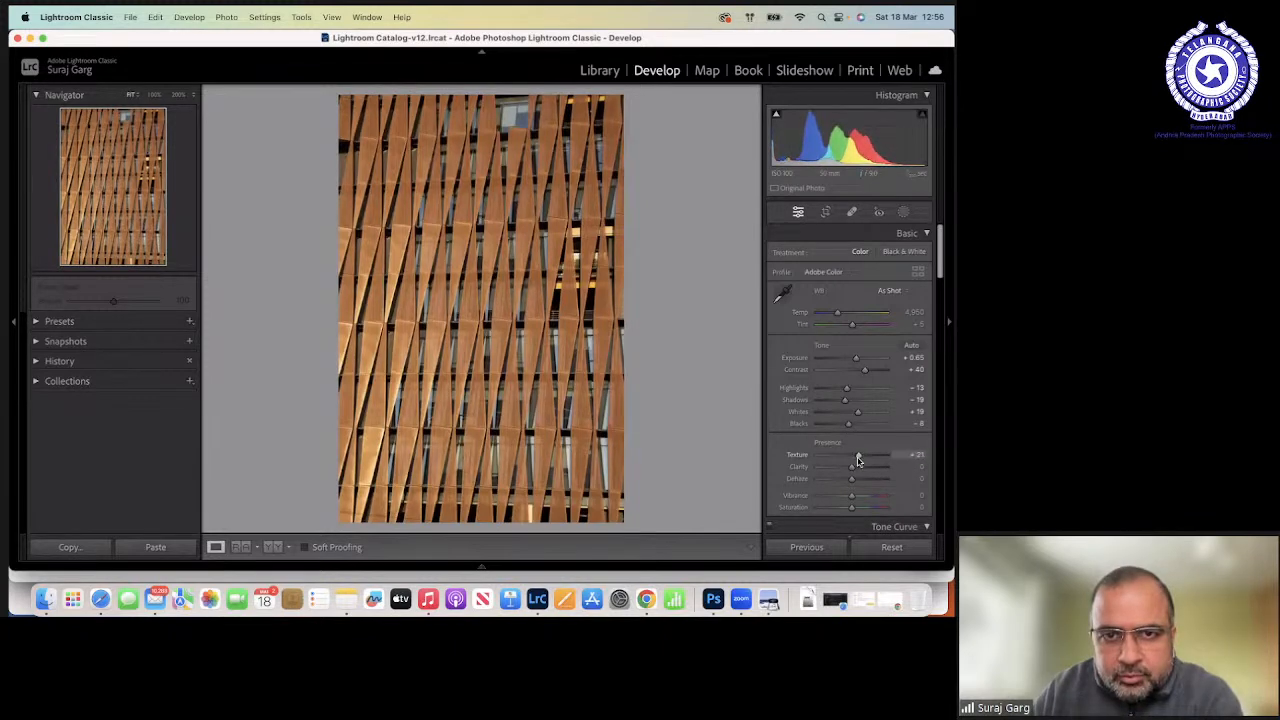
{"action": "mouse_move", "coordinate": [852, 460]}
{"action": "left_mouse_down"}
{"action": "mouse_move", "coordinate": [870, 457]}
{"action": "mouse_move", "coordinate": [857, 467]}
{"action": "left_mouse_up"}
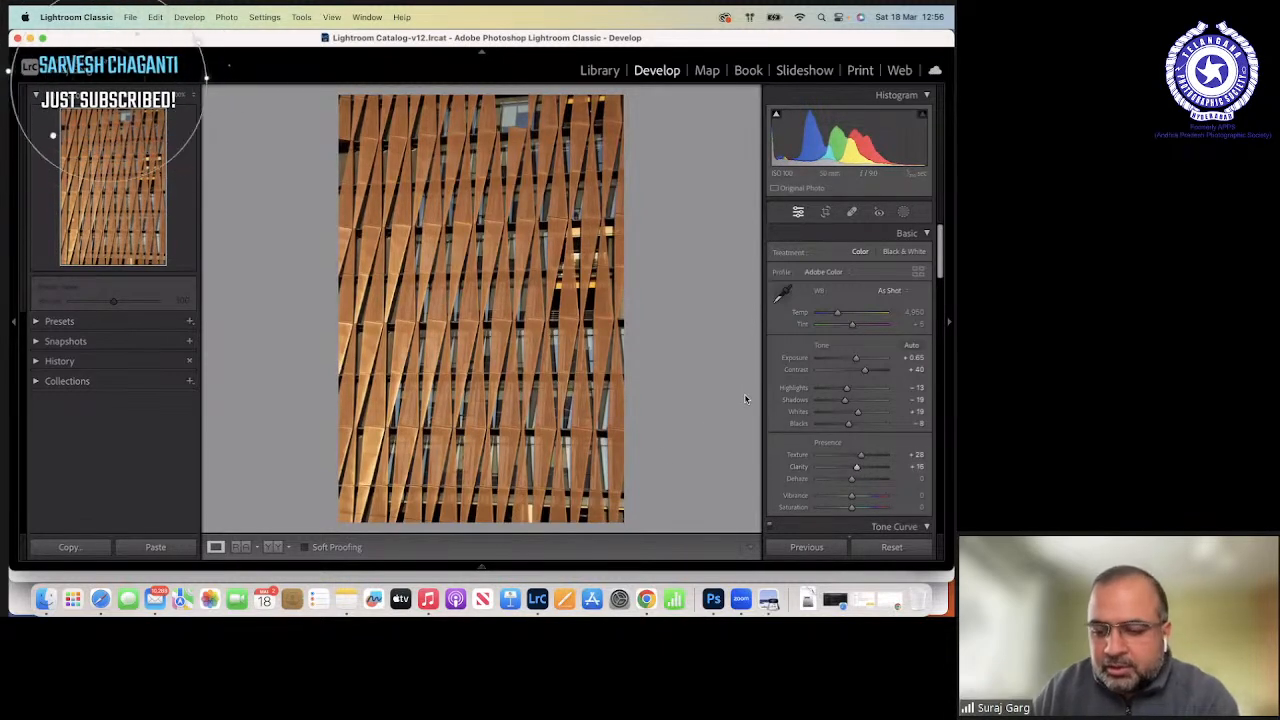
{"action": "key", "text": "backslash"}
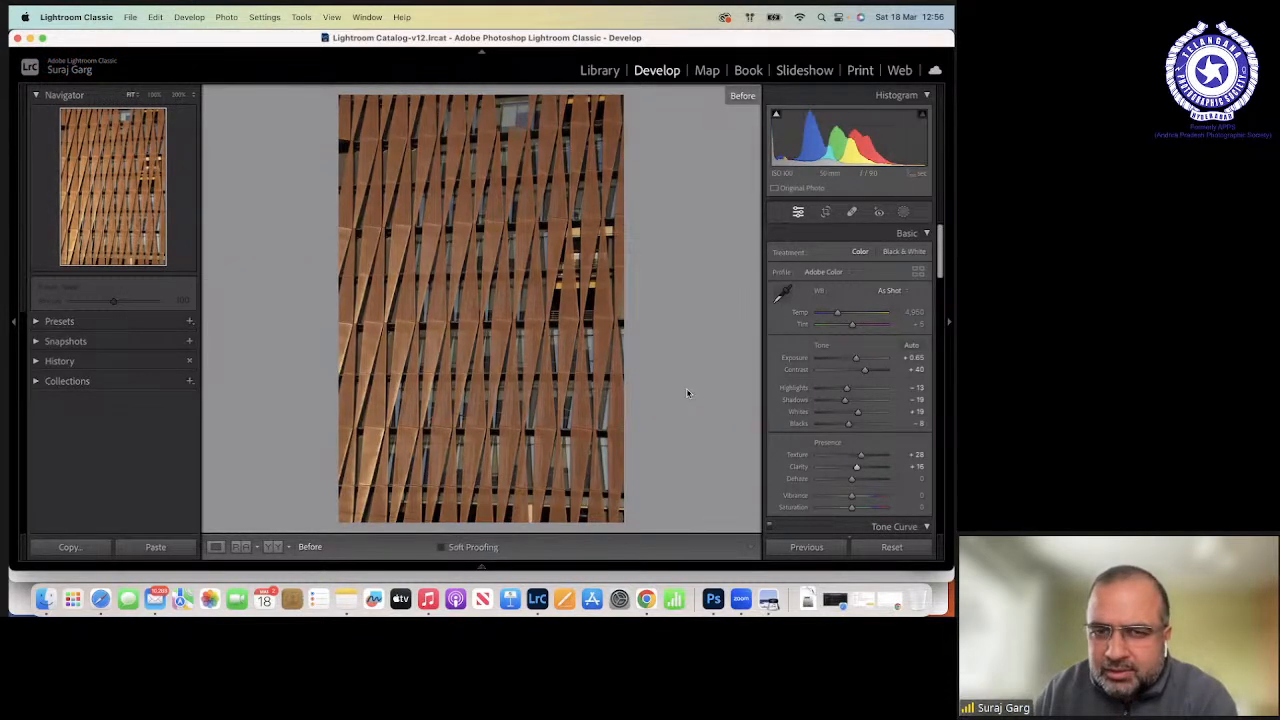
{"action": "key", "text": "backslash"}
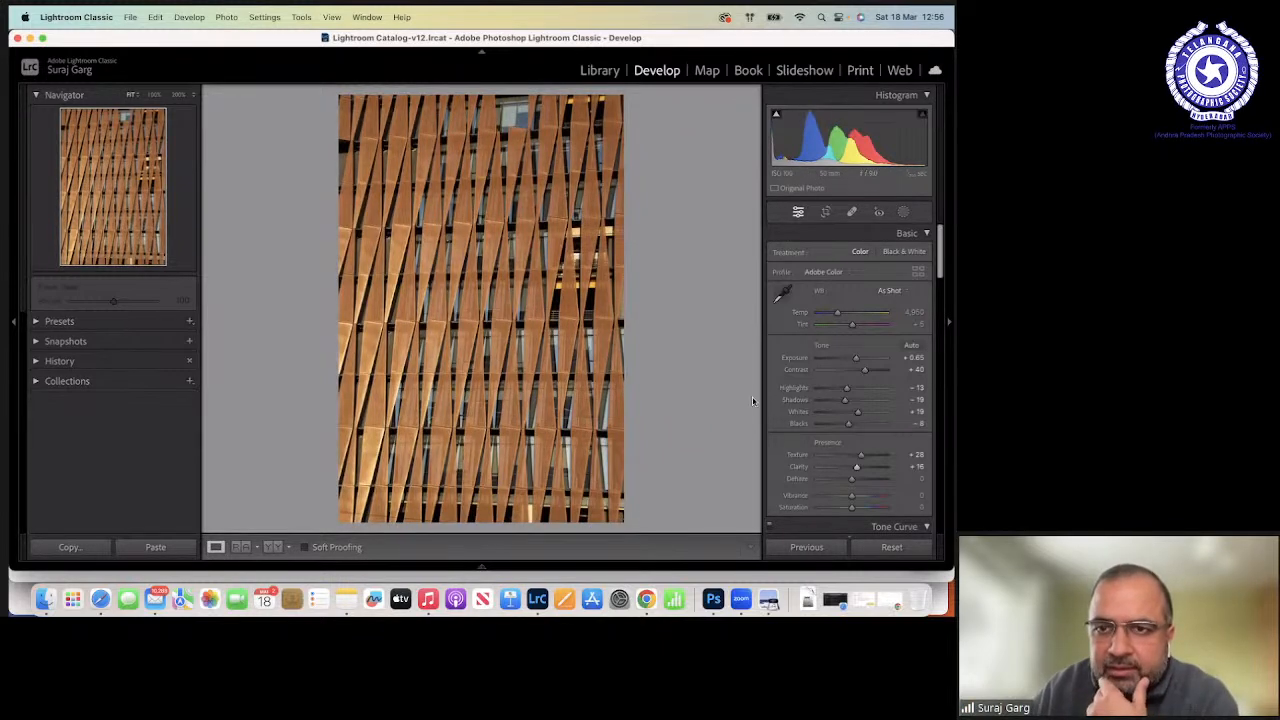
Use the targeted Saturation adjustment on the facade panels to set Orange to −11 and Yellow to −1.
{"action": "left_click_drag", "start_coordinate": [940, 263], "coordinate": [944, 348]}
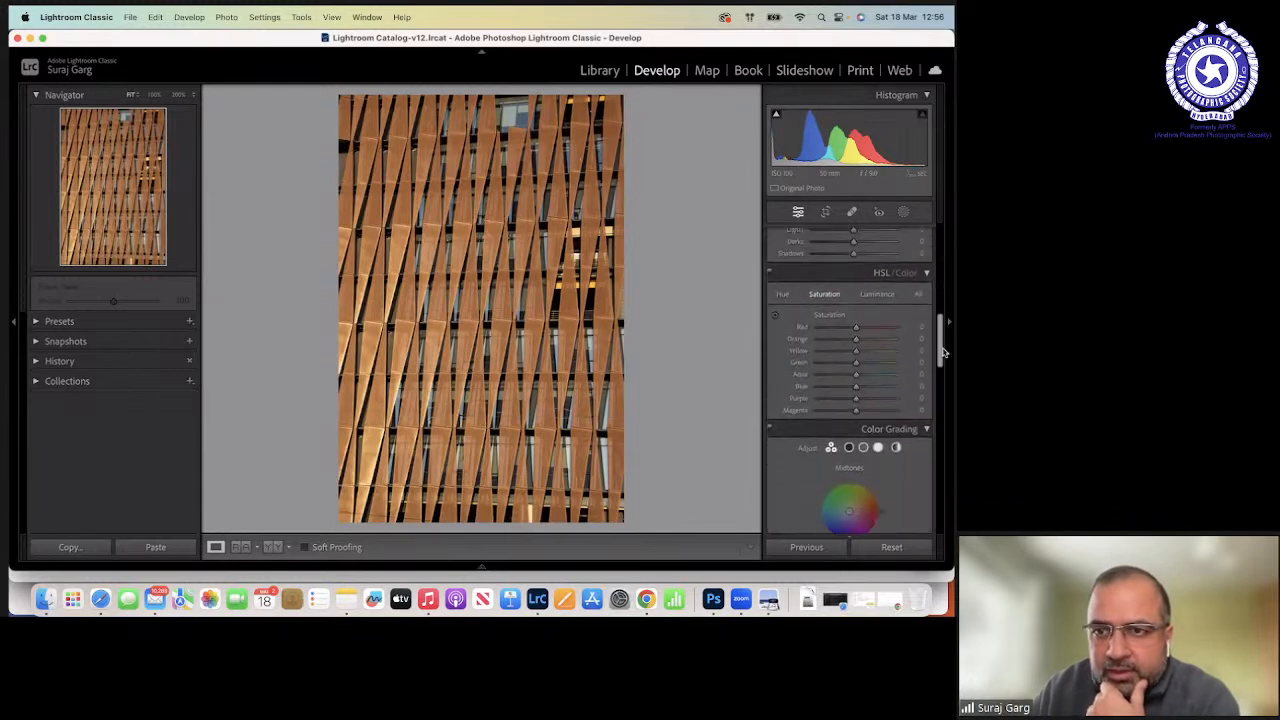
{"action": "left_click", "coordinate": [775, 317]}
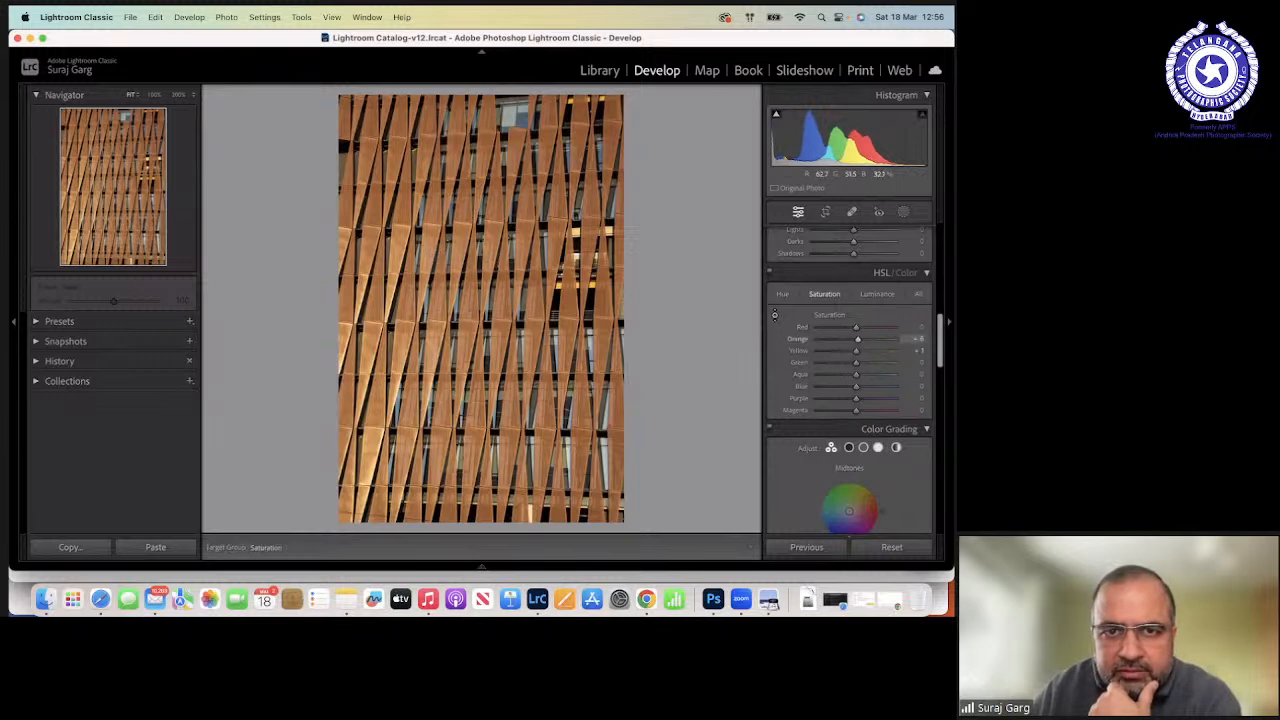
{"action": "left_click_drag", "start_coordinate": [580, 232], "coordinate": [580, 266]}
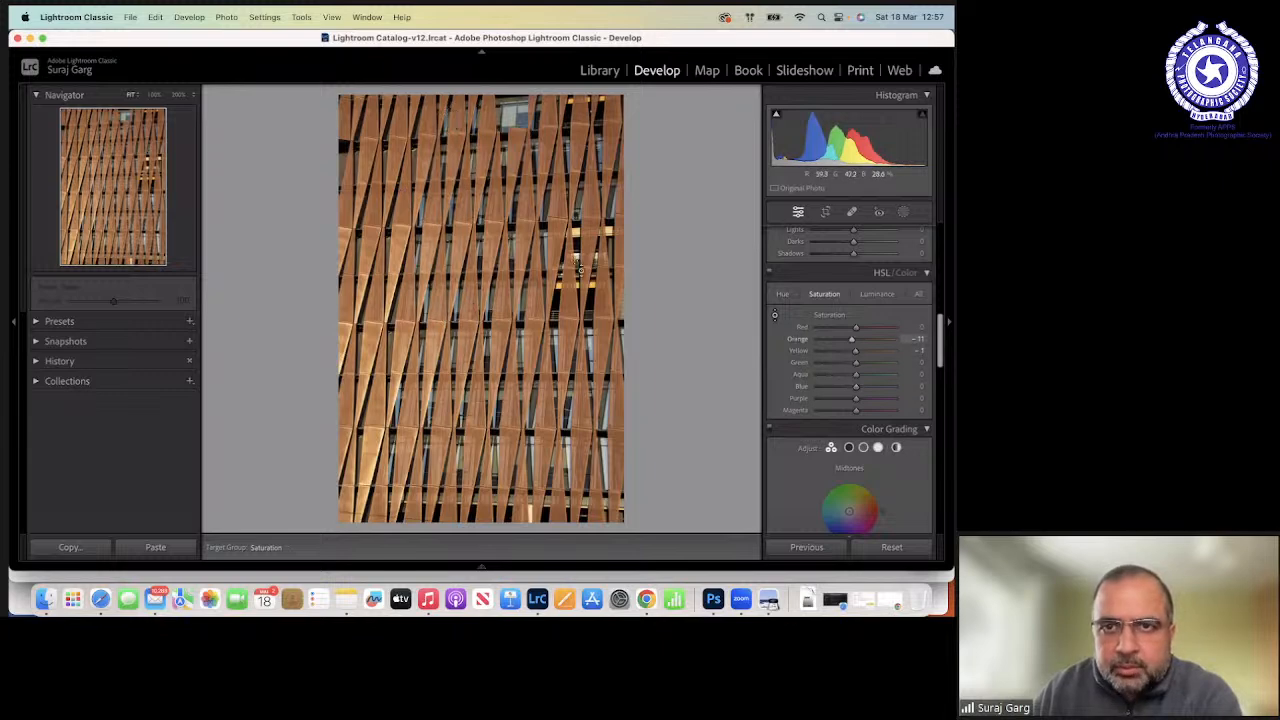
Try rotating the facade photo counterclockwise into landscape orientation, and undo the rotation.
{"action": "left_click", "coordinate": [227, 18]}
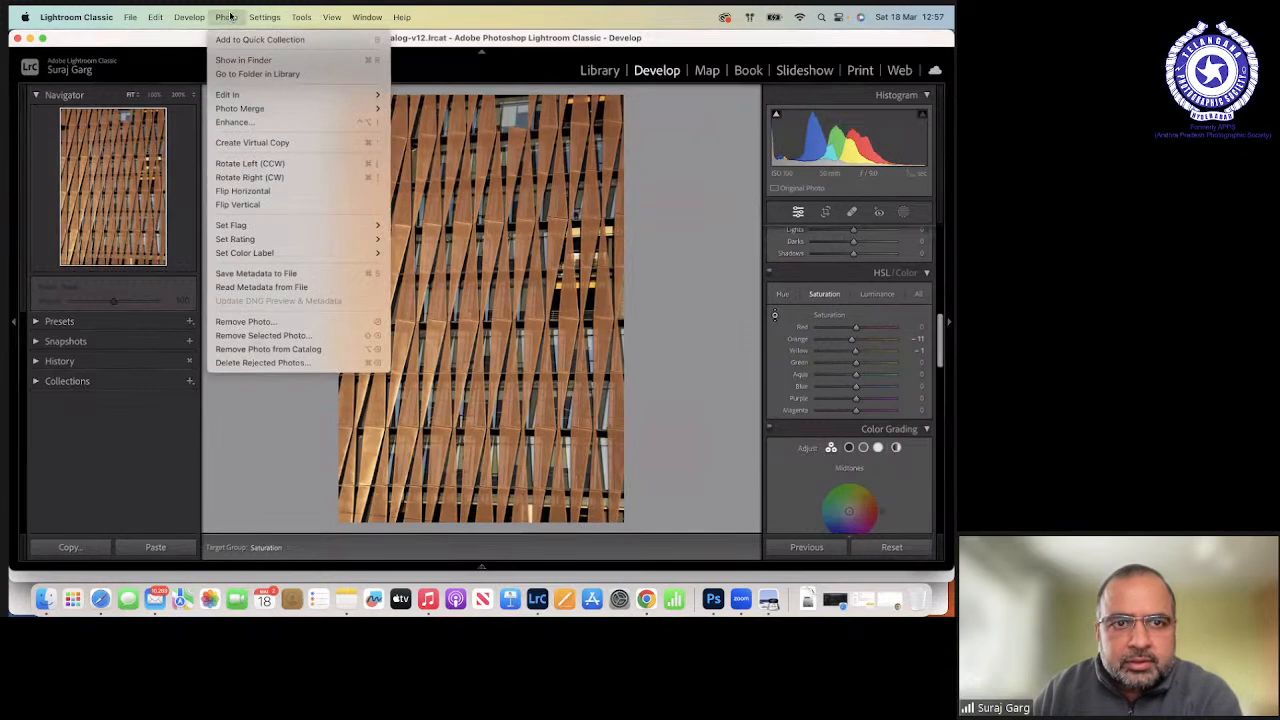
{"action": "left_click", "coordinate": [240, 166]}
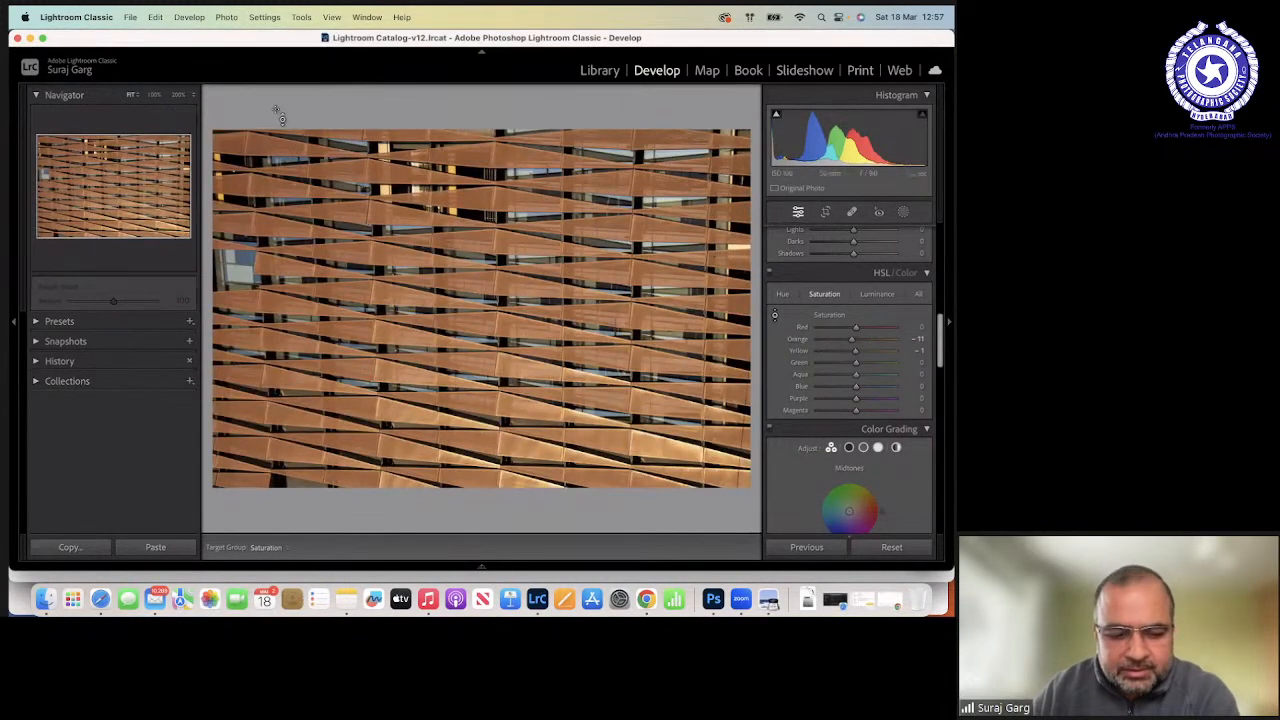
{"action": "key", "text": "super+z"}
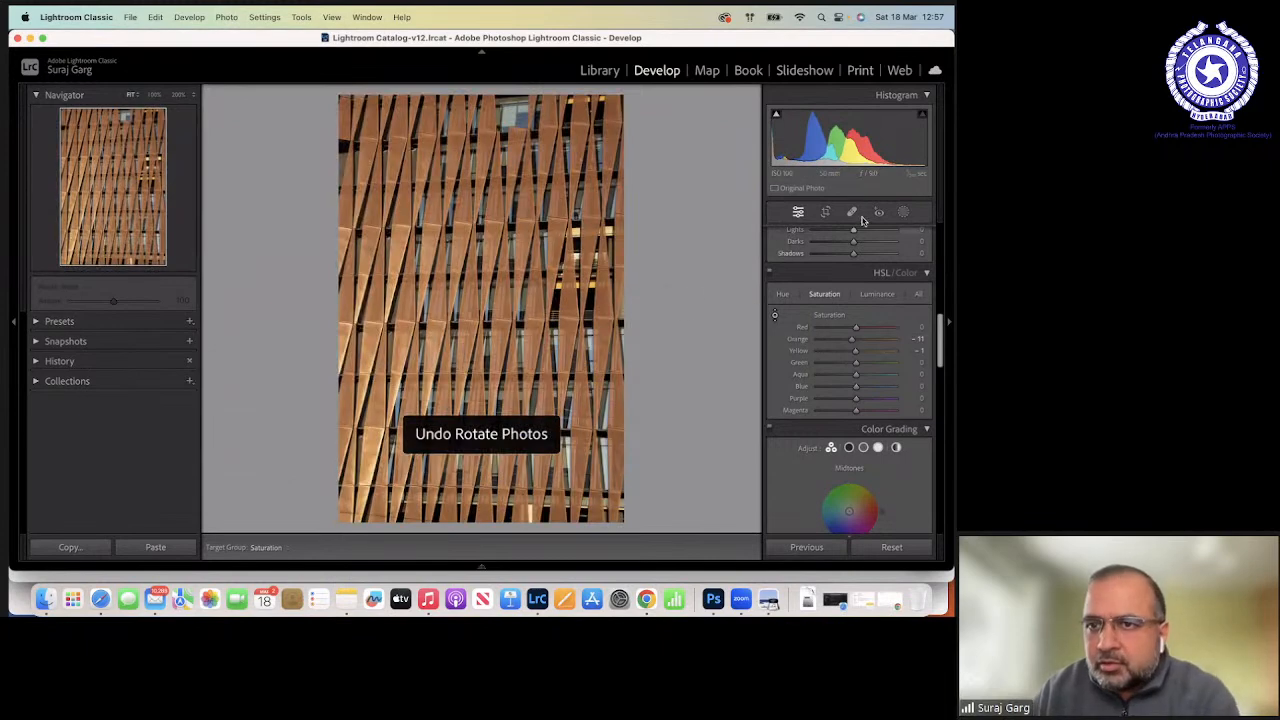
Try tilting the facade photo with a crop angle of 12.84, and undo the crop.
{"action": "left_click", "coordinate": [825, 212]}
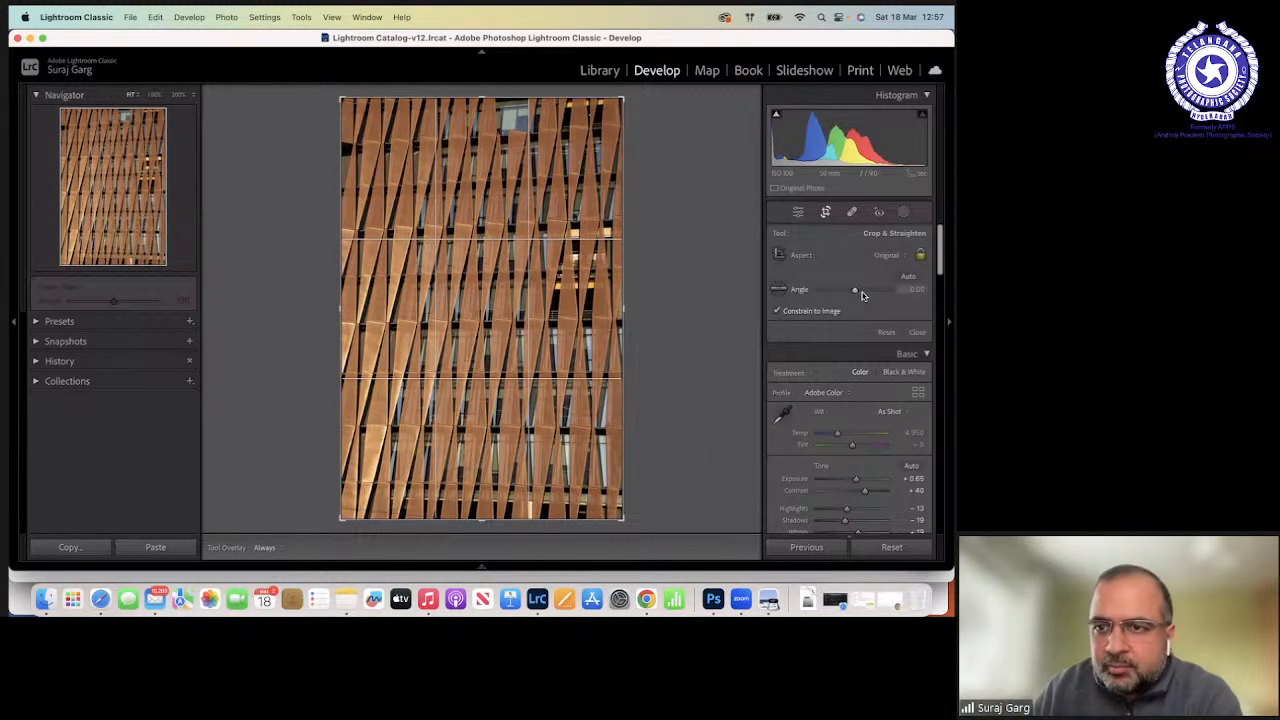
{"action": "left_click_drag", "start_coordinate": [856, 292], "coordinate": [866, 293]}
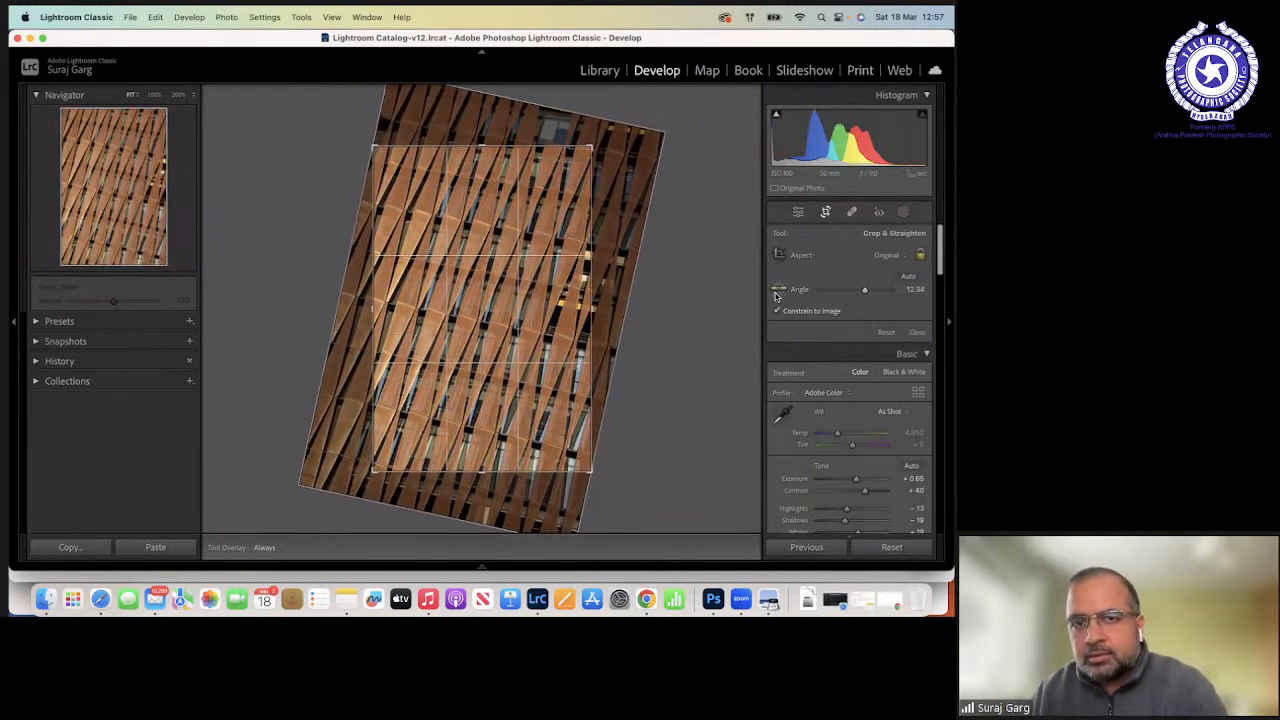
{"action": "key", "text": "Return"}
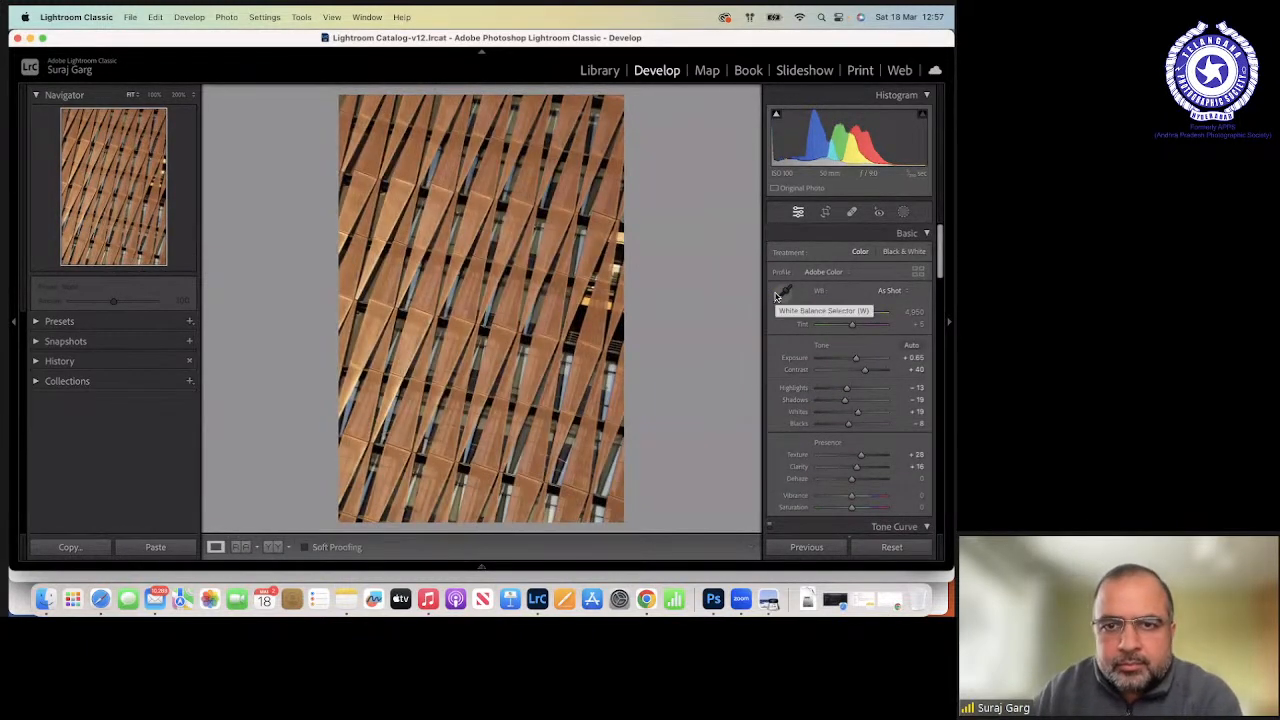
{"action": "key", "text": "super+z"}
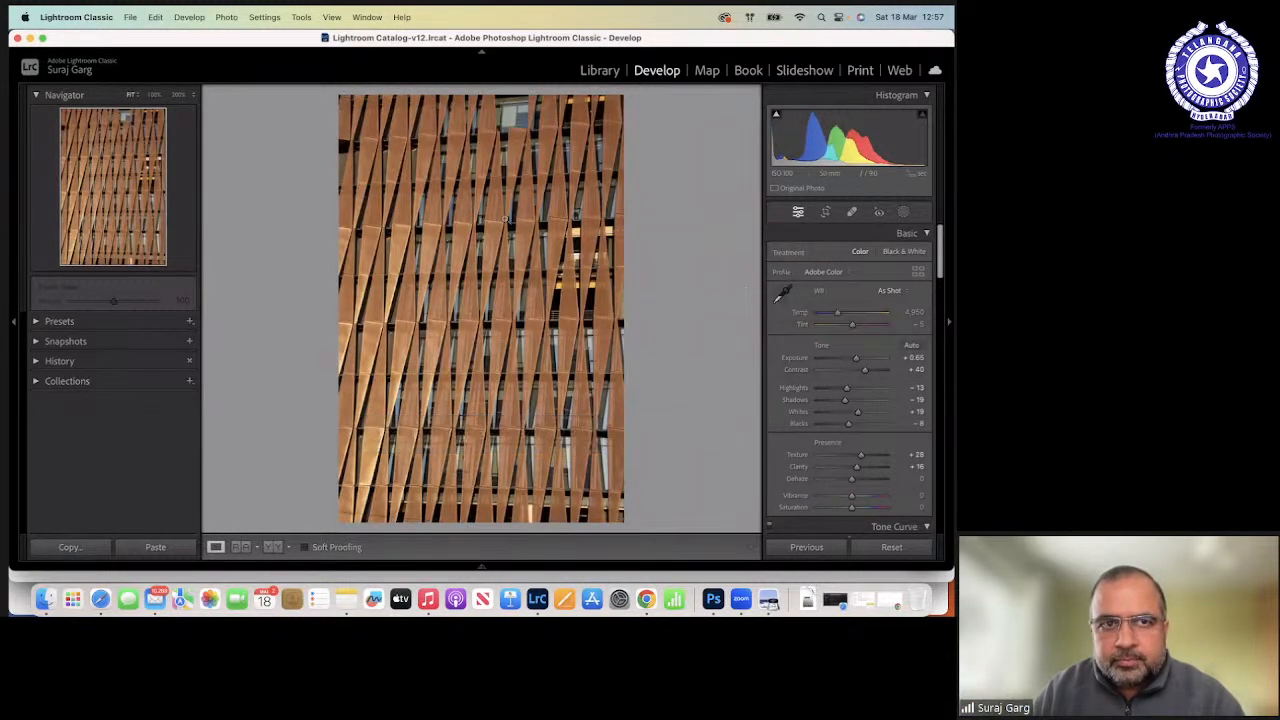
Tilt the facade photo with a crop angle of 17.31 and apply the crop.
{"action": "left_click", "coordinate": [825, 213]}
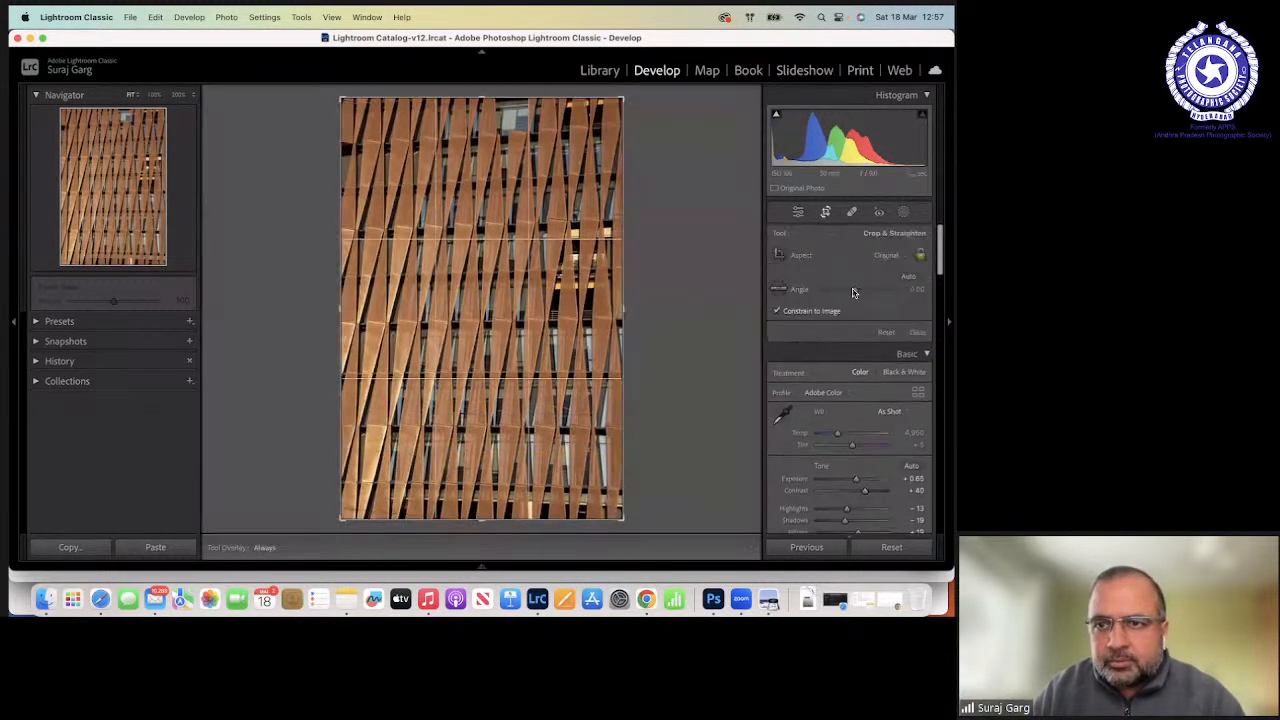
{"action": "left_click_drag", "start_coordinate": [853, 292], "coordinate": [870, 292]}
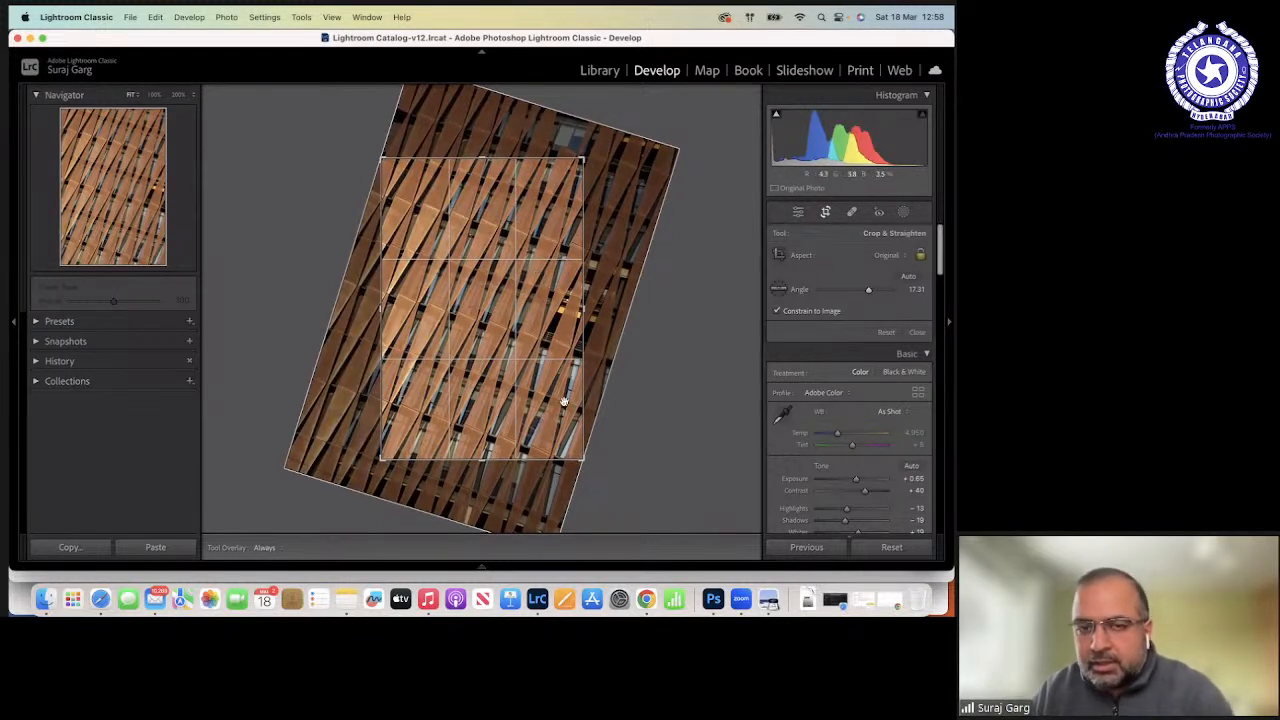
{"action": "key", "text": "Return"}
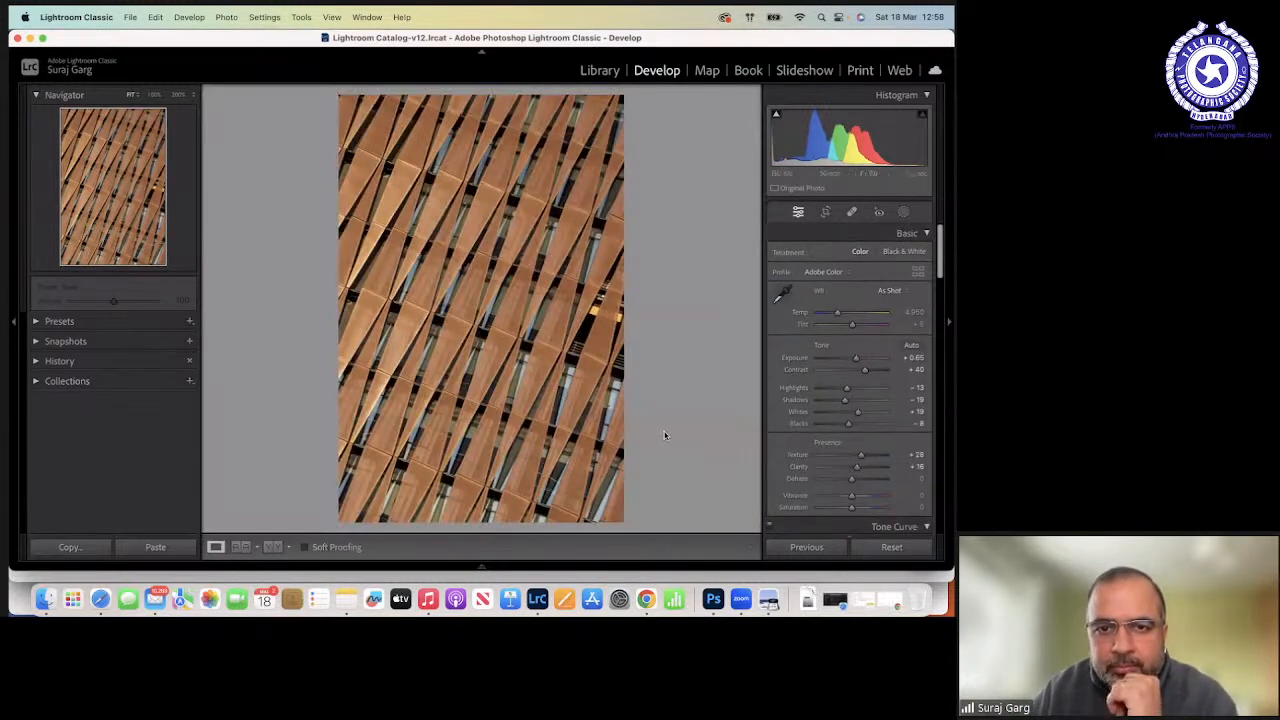
Switch to Finder, enlarge the member's own landscape edit of the orange facade for comparison, and return to Lightroom Classic.
{"action": "left_click", "coordinate": [44, 598]}
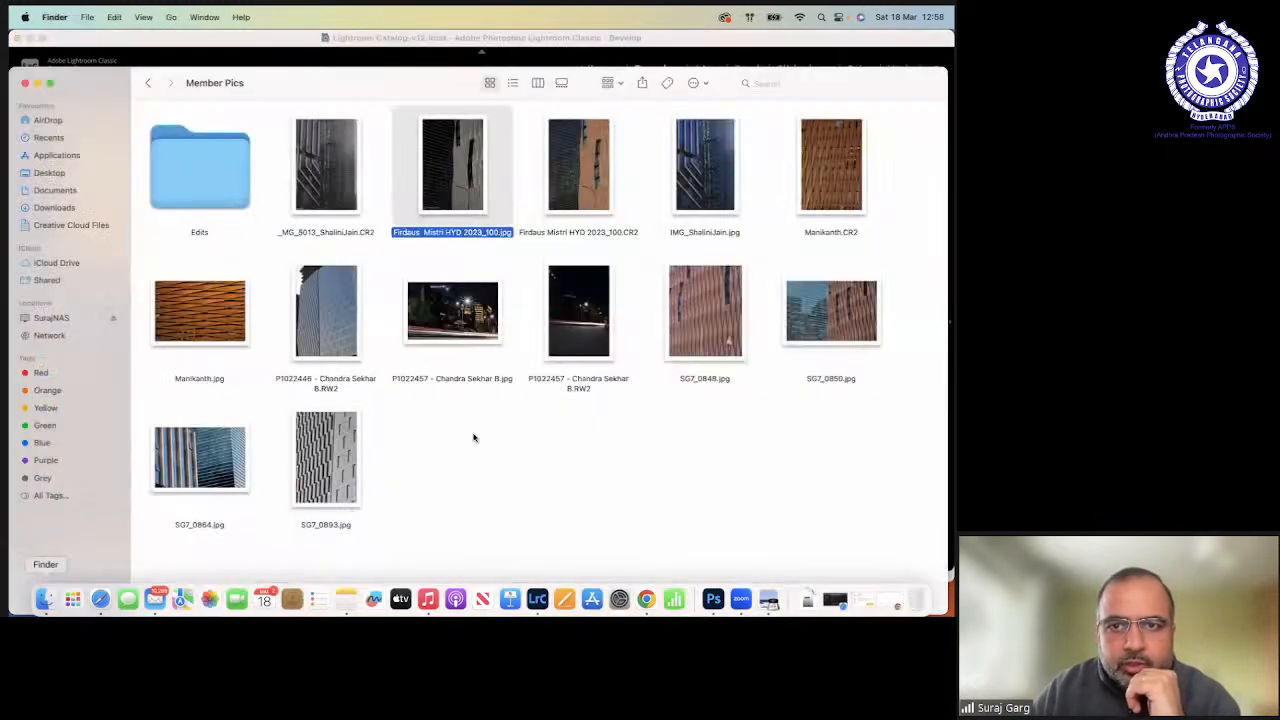
{"action": "left_click", "coordinate": [205, 308]}
{"action": "left_click", "coordinate": [563, 83]}
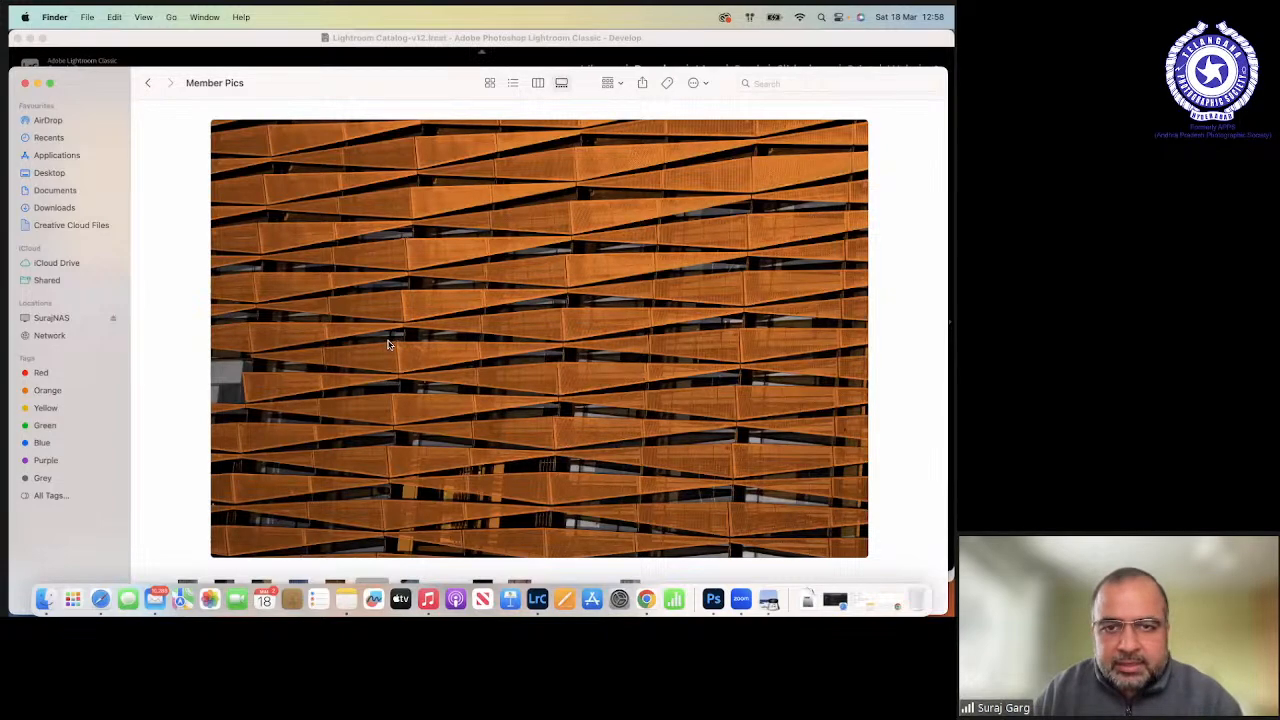
{"action": "key", "text": "super+Tab"}
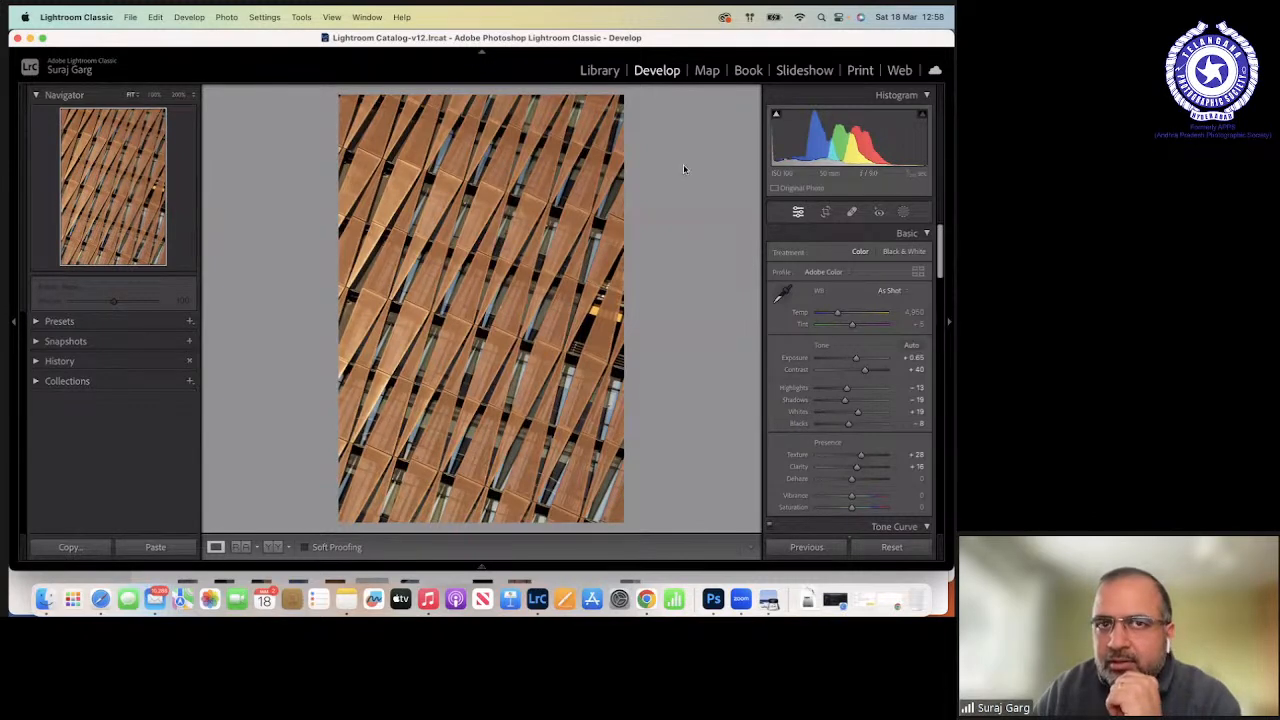
Open the color glass tower photo from the Member Pics folder, inspect its facade at full size, and bring it into Develop.
{"action": "left_click", "coordinate": [597, 71]}
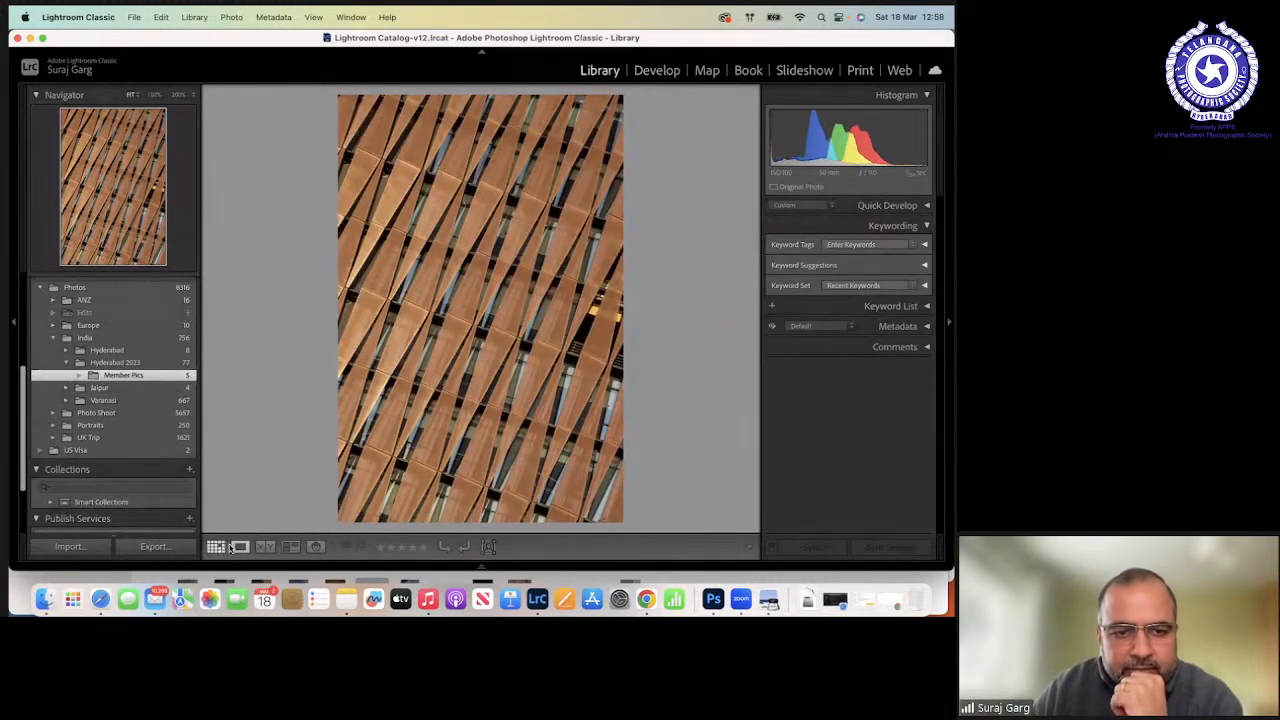
{"action": "left_click", "coordinate": [215, 547]}
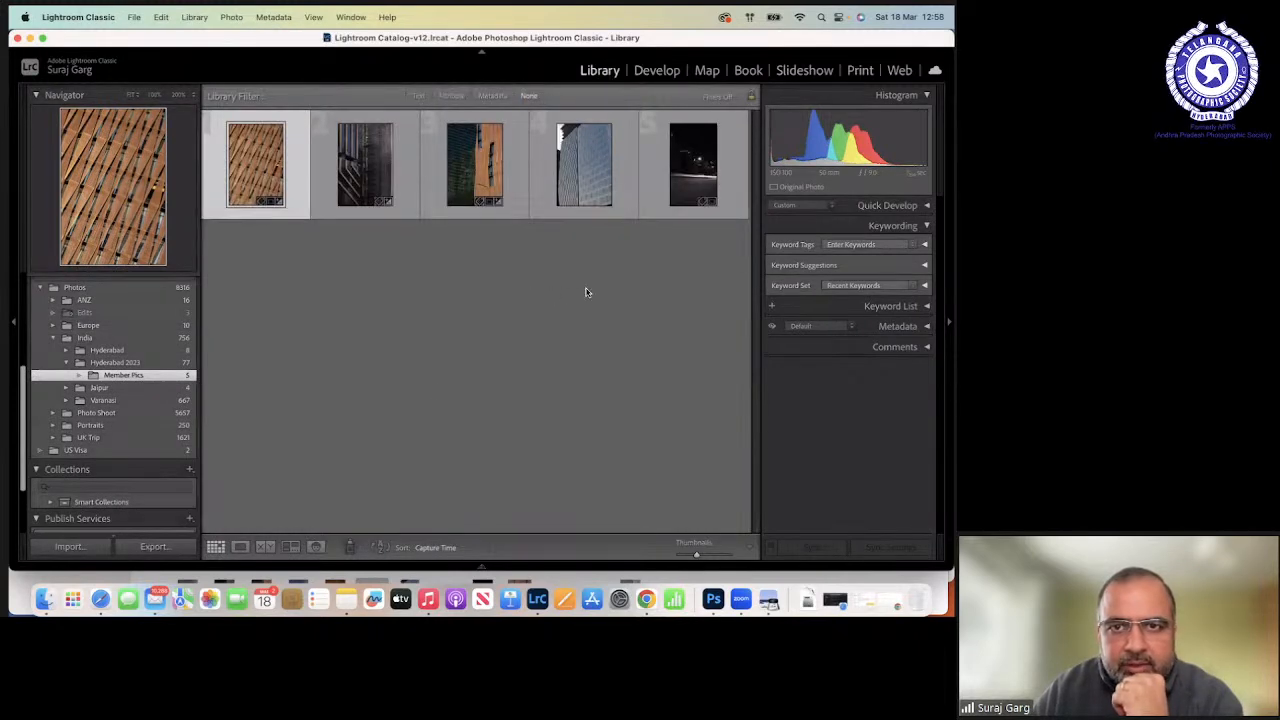
{"action": "double_click", "coordinate": [583, 167]}
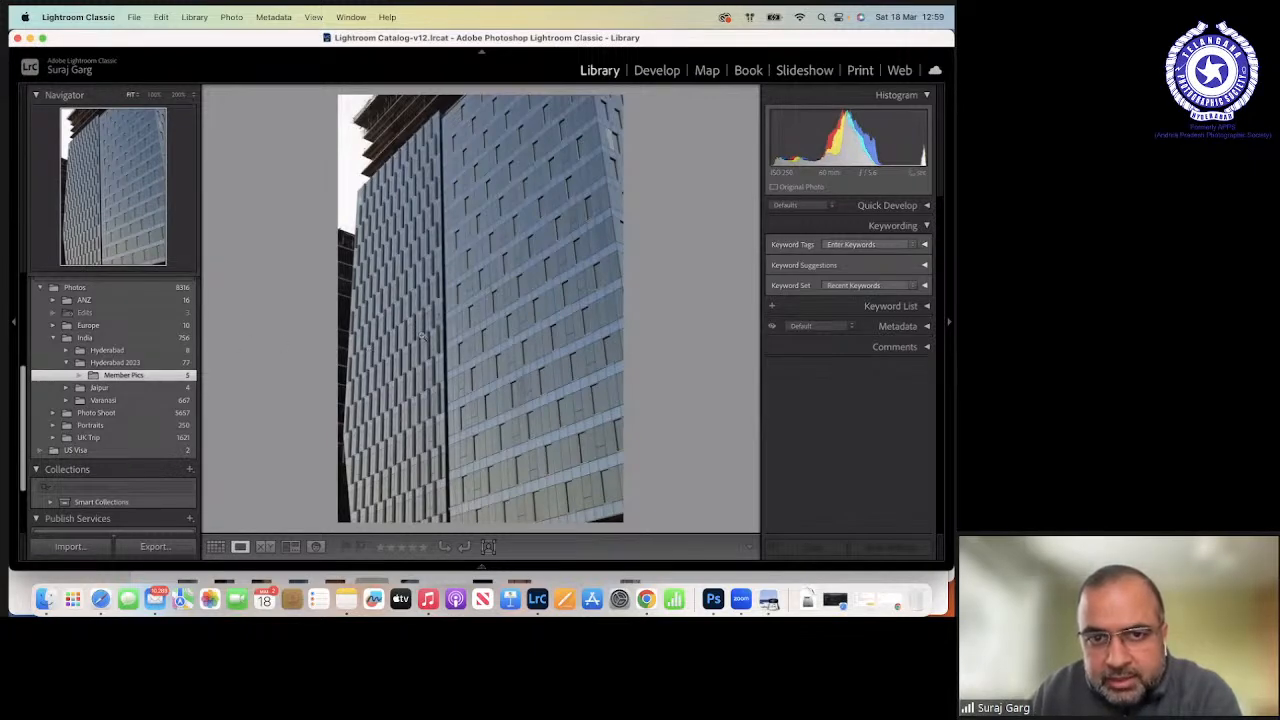
{"action": "left_click", "coordinate": [414, 345]}
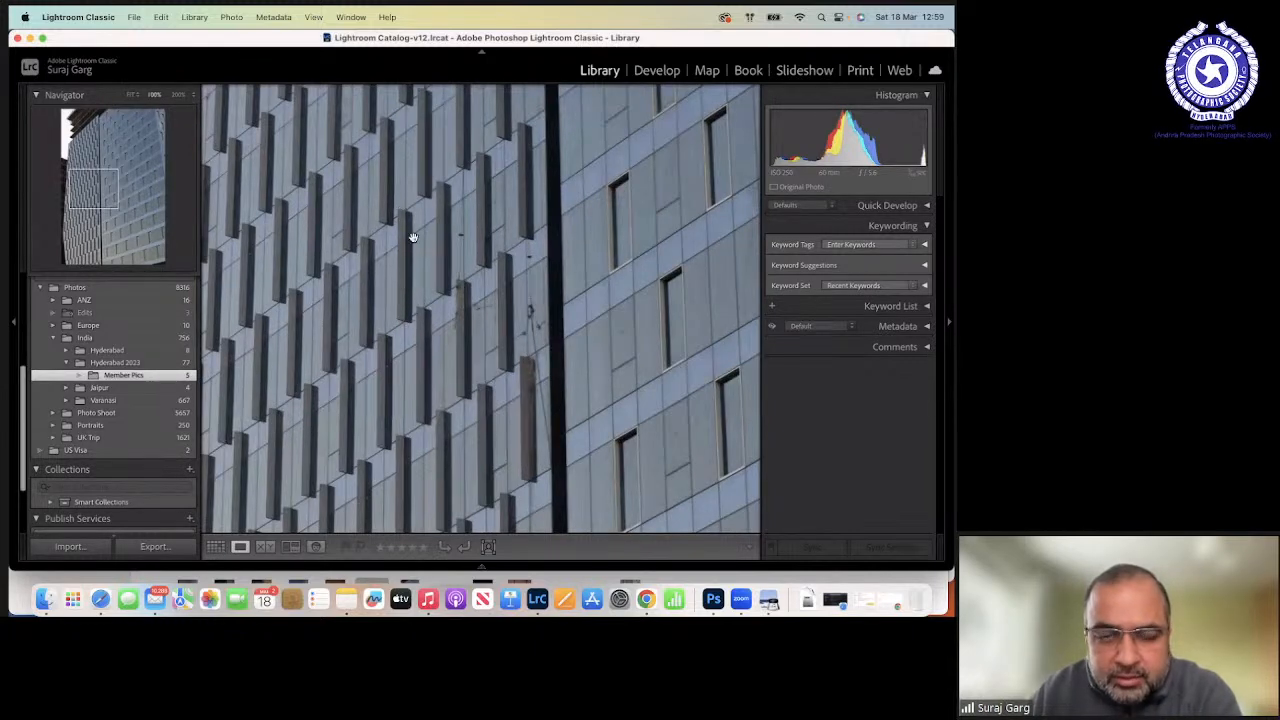
{"action": "left_click", "coordinate": [394, 320]}
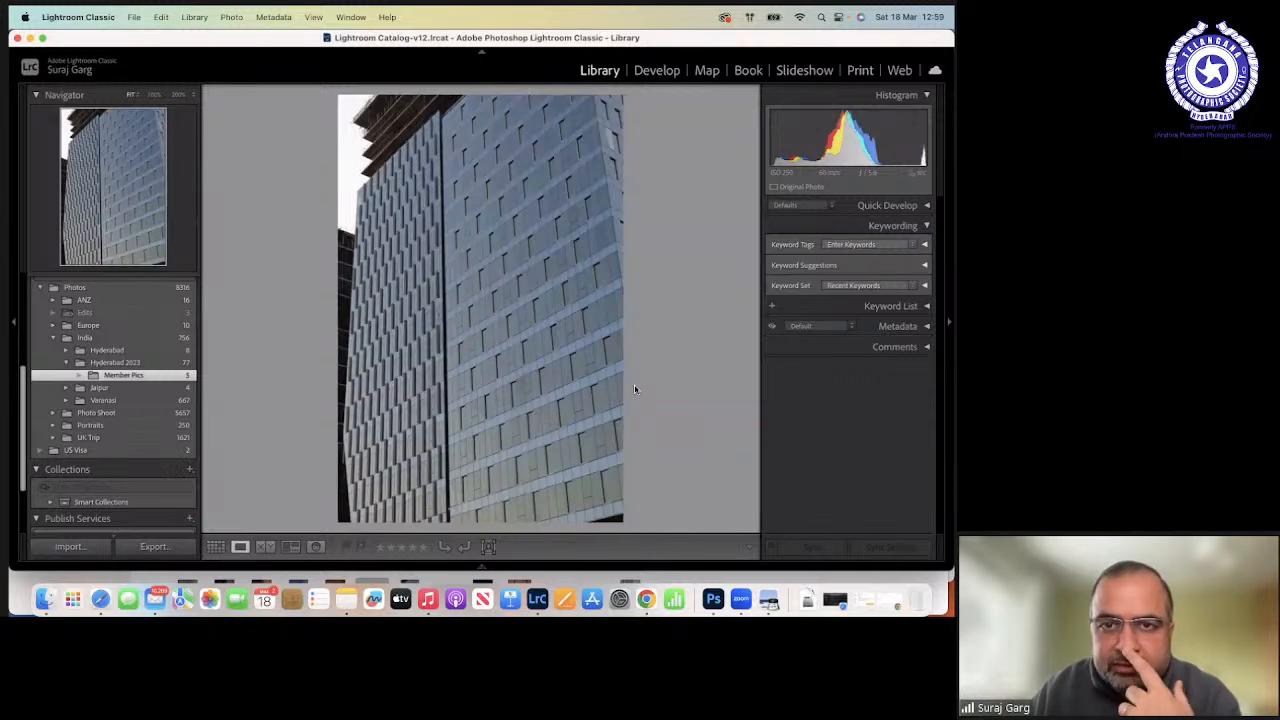
{"action": "left_click", "coordinate": [656, 70]}
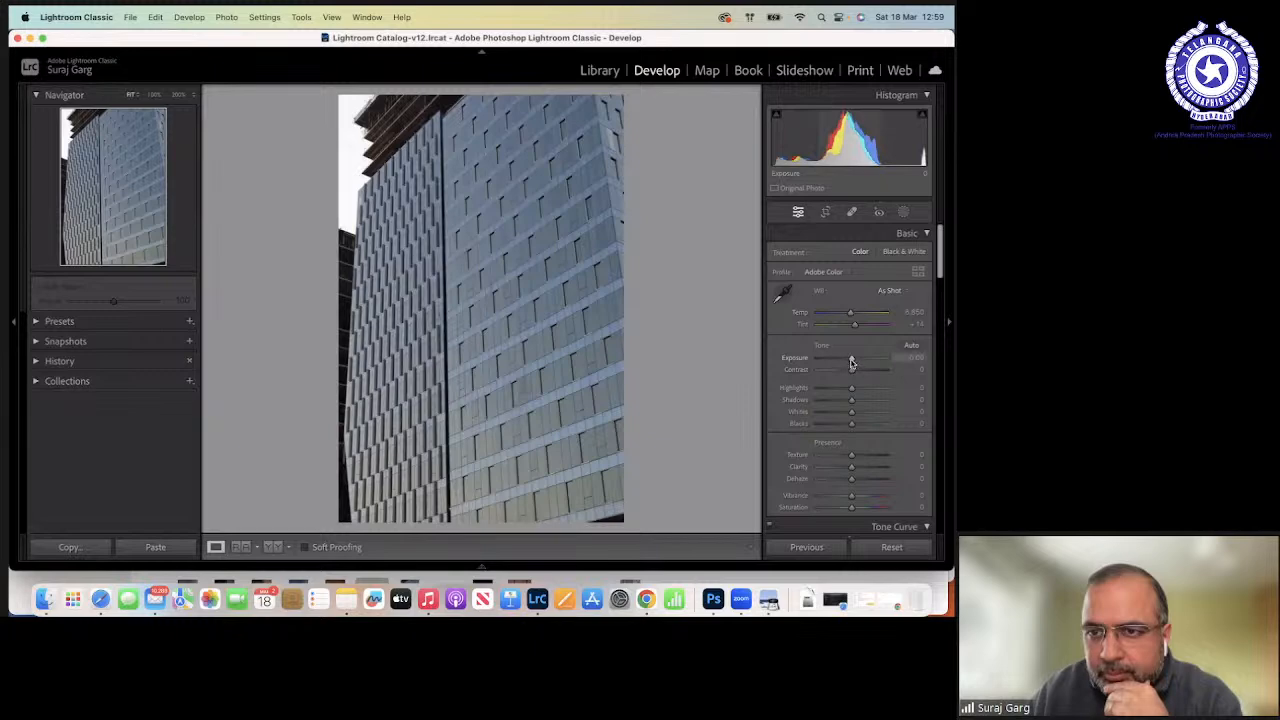
Set the tower photo's Exposure to −0.25, Contrast to +27 and Highlights to −2.
{"action": "left_click_drag", "start_coordinate": [853, 362], "coordinate": [858, 372]}
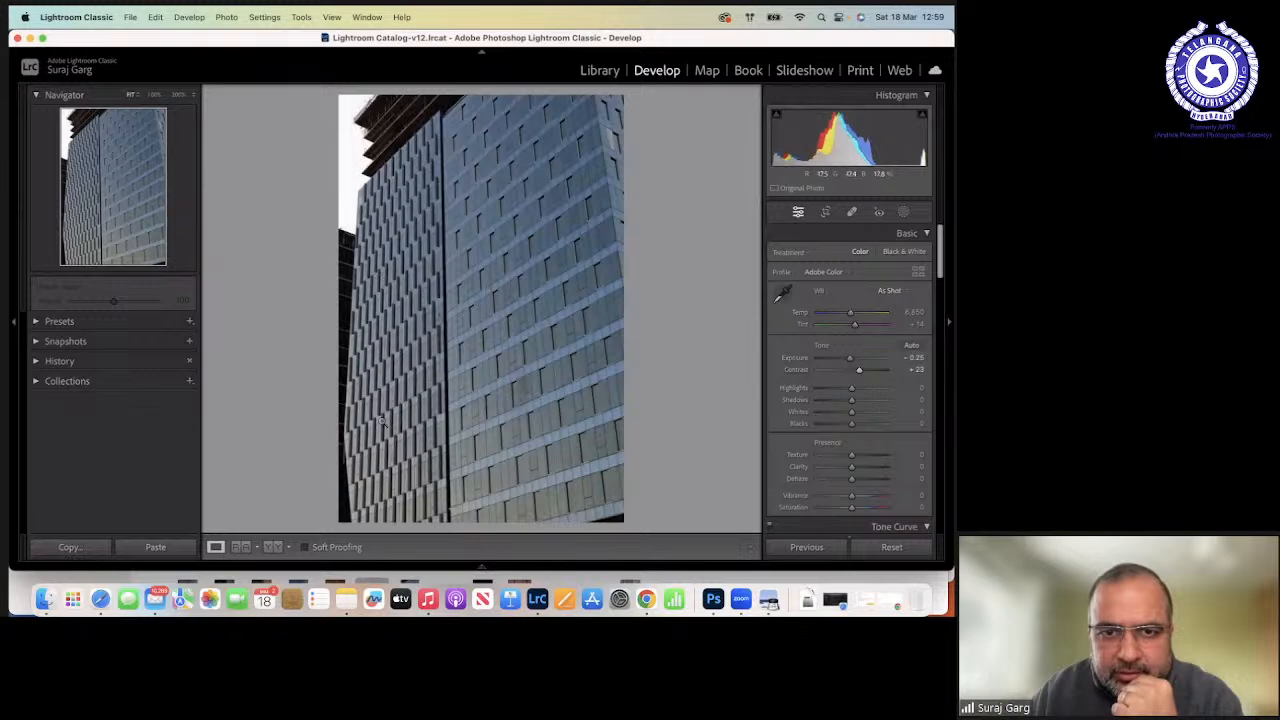
{"action": "double_click", "coordinate": [858, 371]}
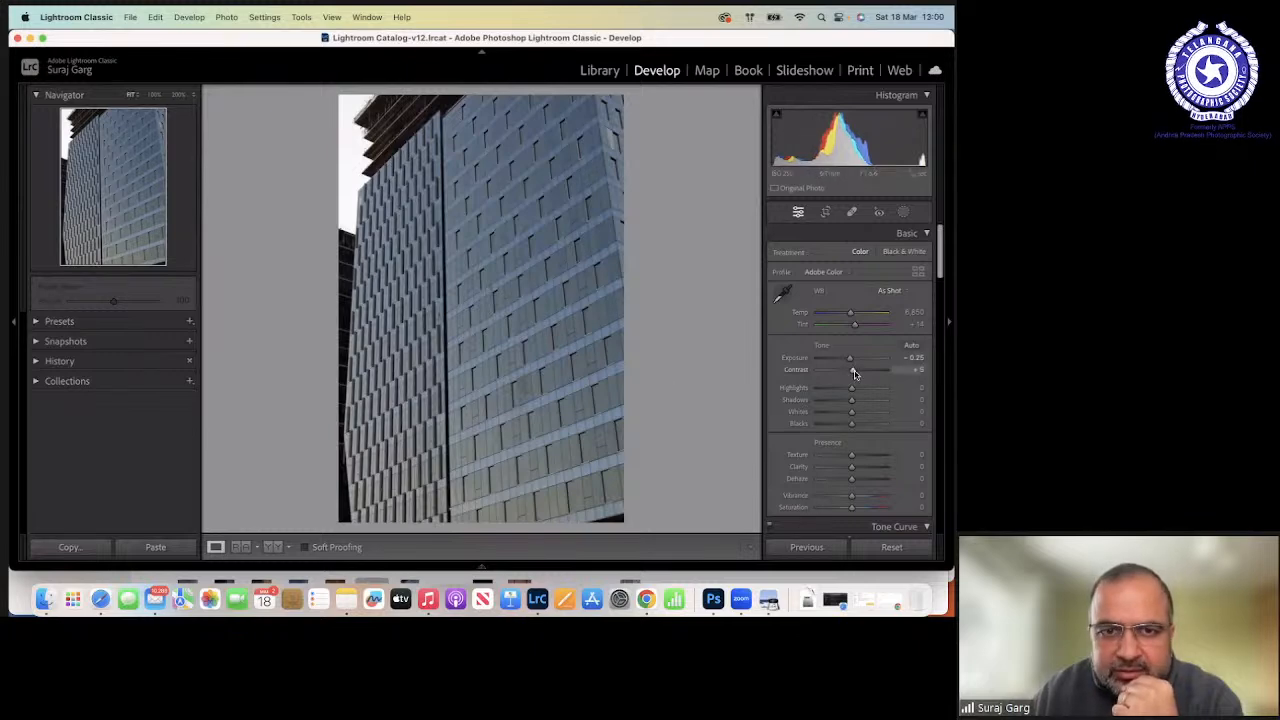
{"action": "left_click_drag", "start_coordinate": [854, 373], "coordinate": [858, 373]}
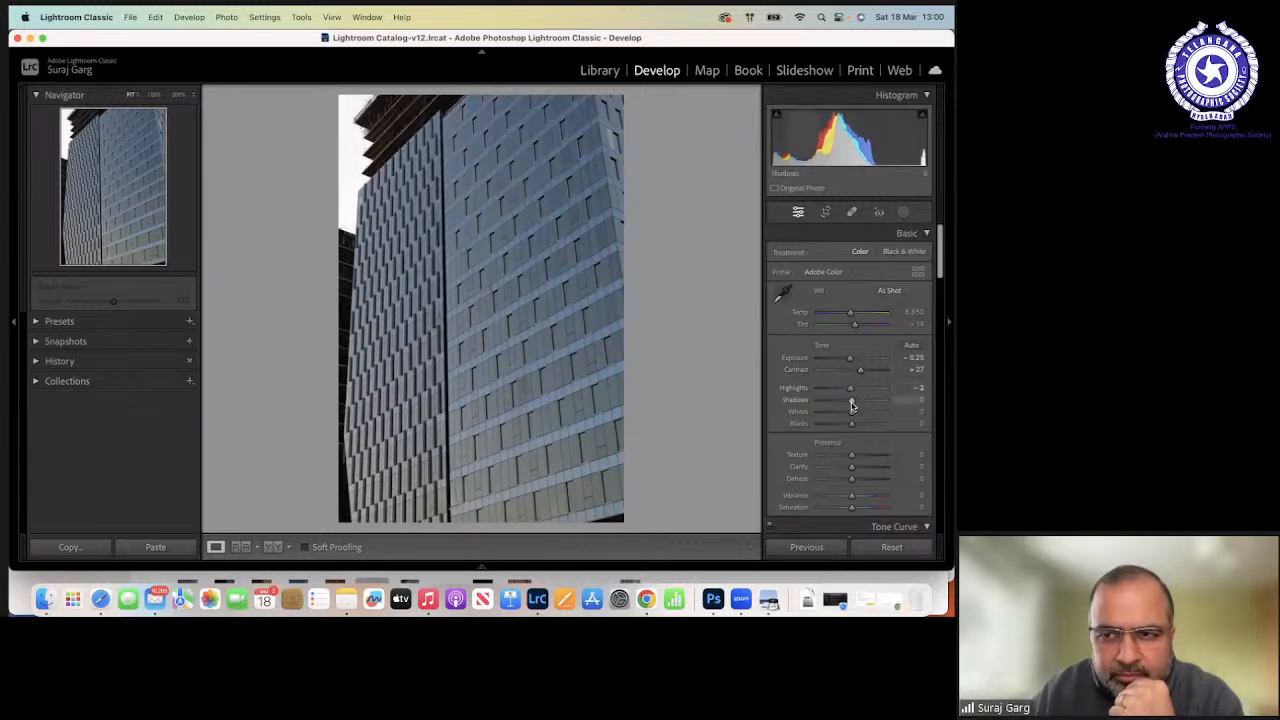
Set Shadows to −11, Whites to +14, Blacks to −14, Texture to +18, Clarity to +15 and Dehaze to +7.
{"action": "left_click_drag", "start_coordinate": [852, 405], "coordinate": [854, 467]}
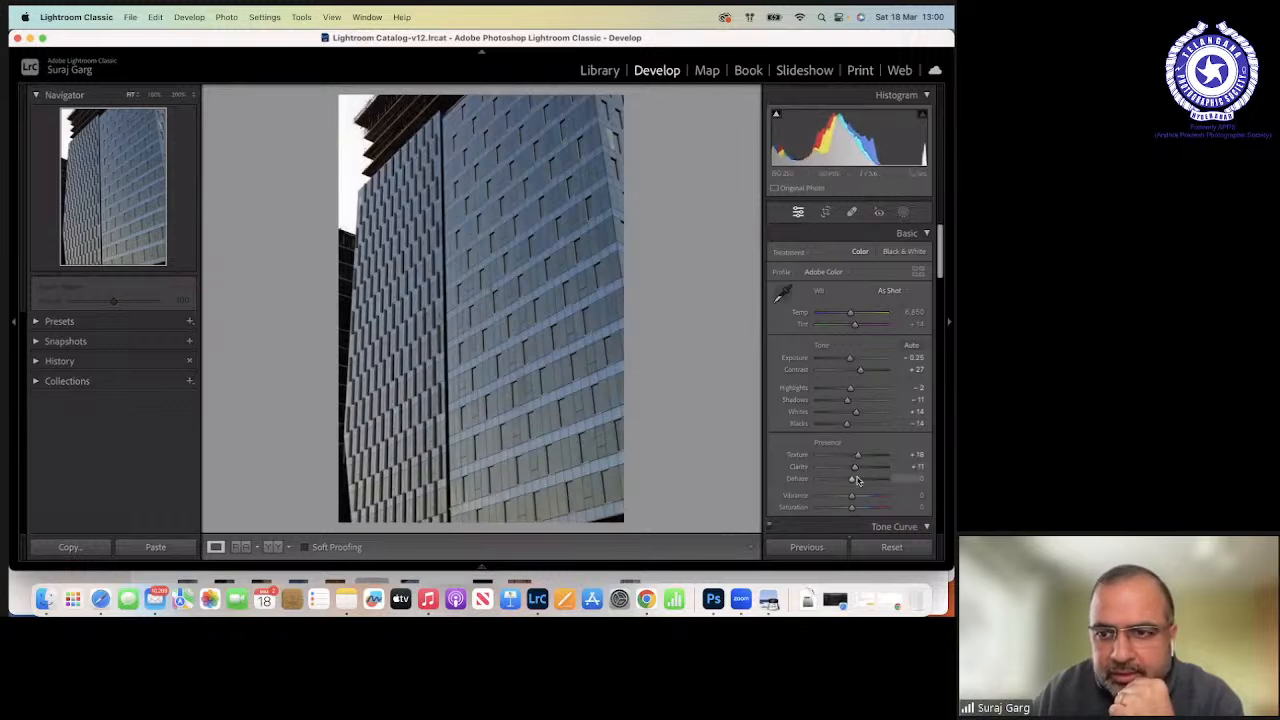
{"action": "double_click", "coordinate": [853, 467]}
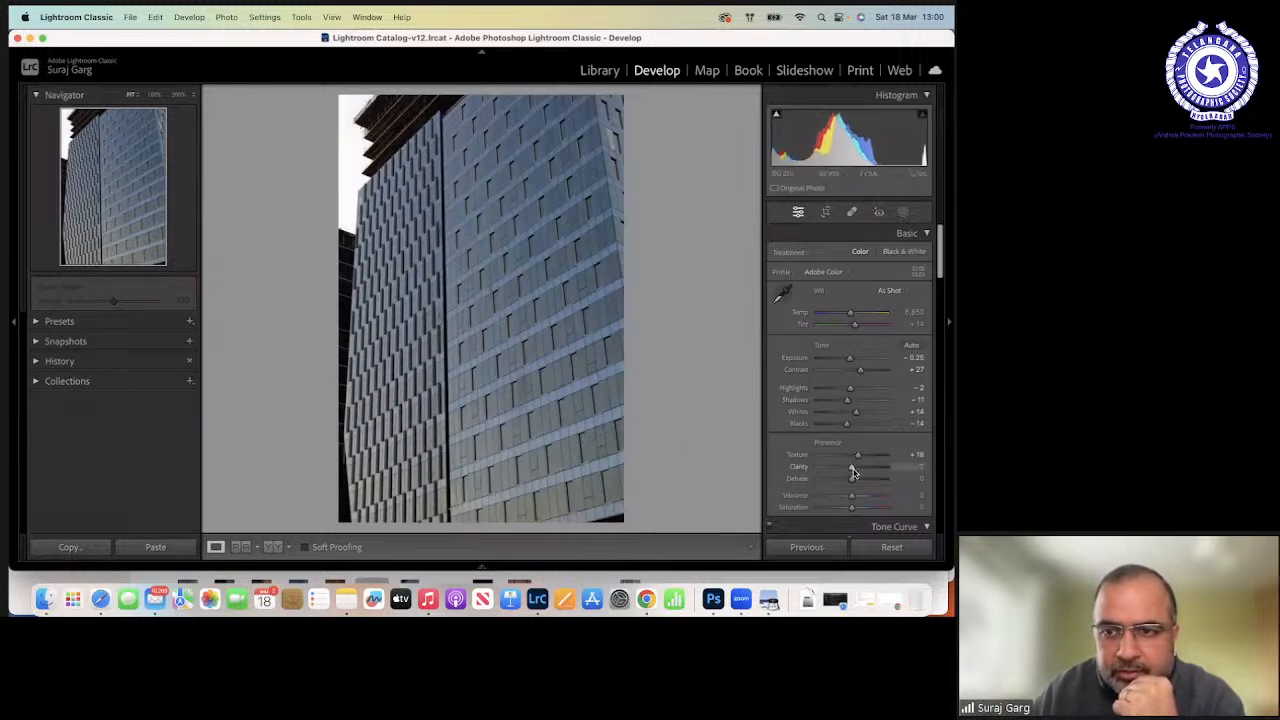
{"action": "left_click_drag", "start_coordinate": [852, 467], "coordinate": [854, 483]}
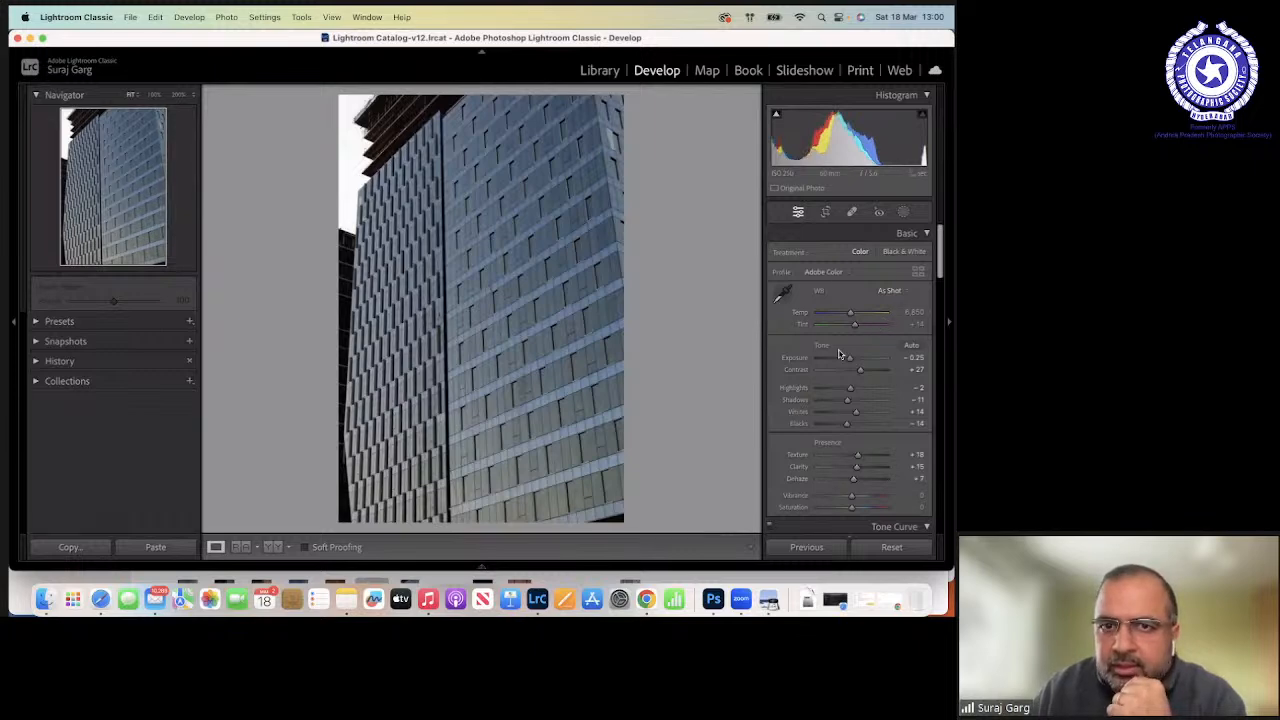
Convert the tower photo to Black & White and set the tone curve's Highlights to −21, Lights to +6 and Shadows to −8.
{"action": "left_click", "coordinate": [910, 253]}
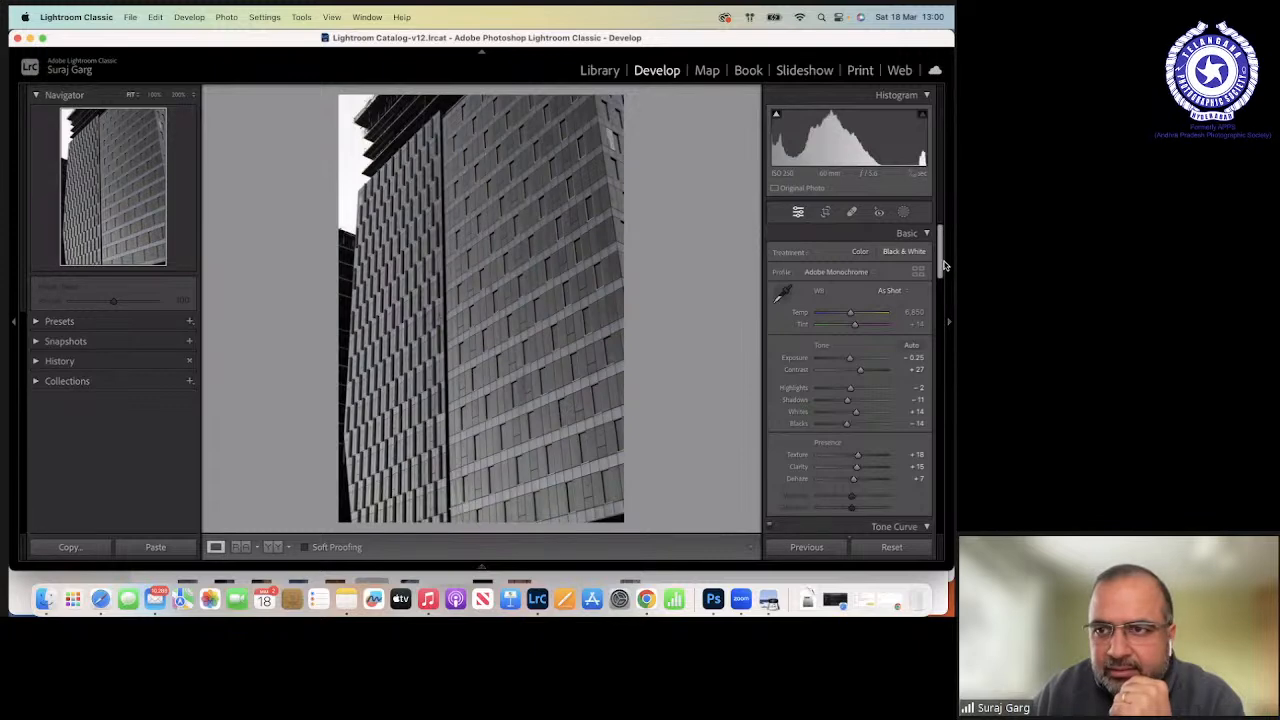
{"action": "left_click_drag", "start_coordinate": [942, 260], "coordinate": [943, 316]}
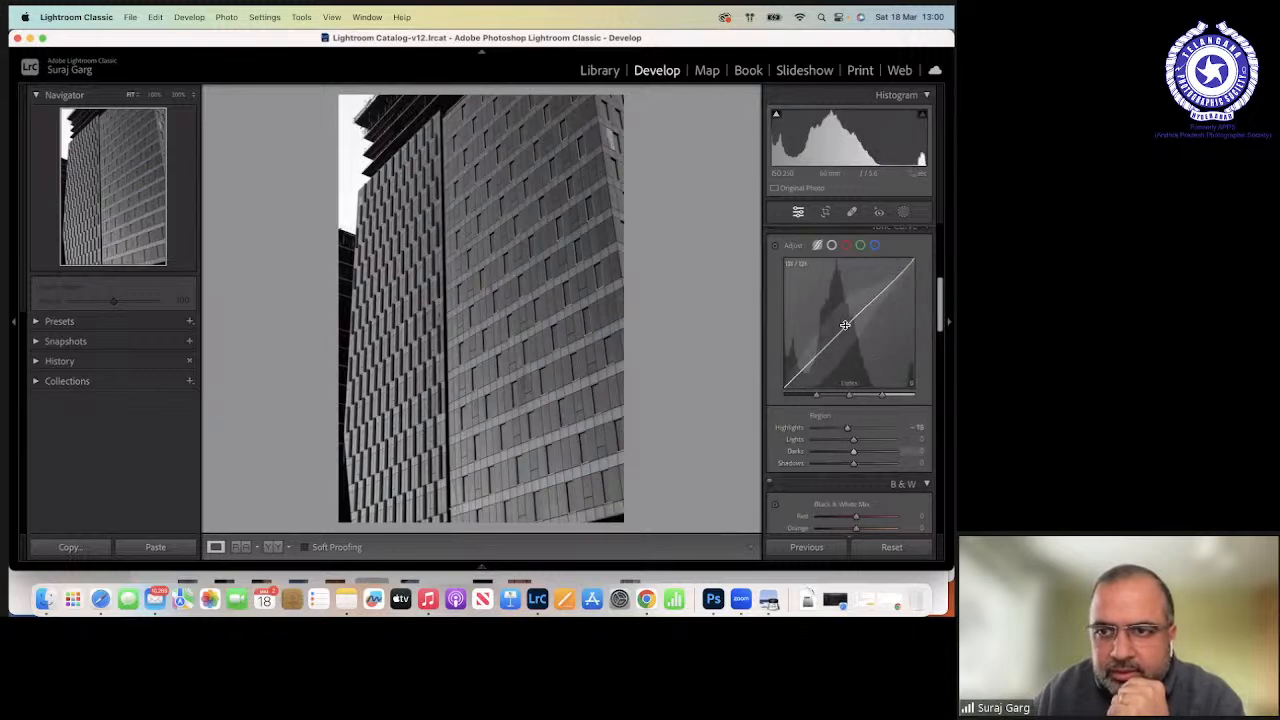
{"action": "left_click_drag", "start_coordinate": [851, 321], "coordinate": [860, 304]}
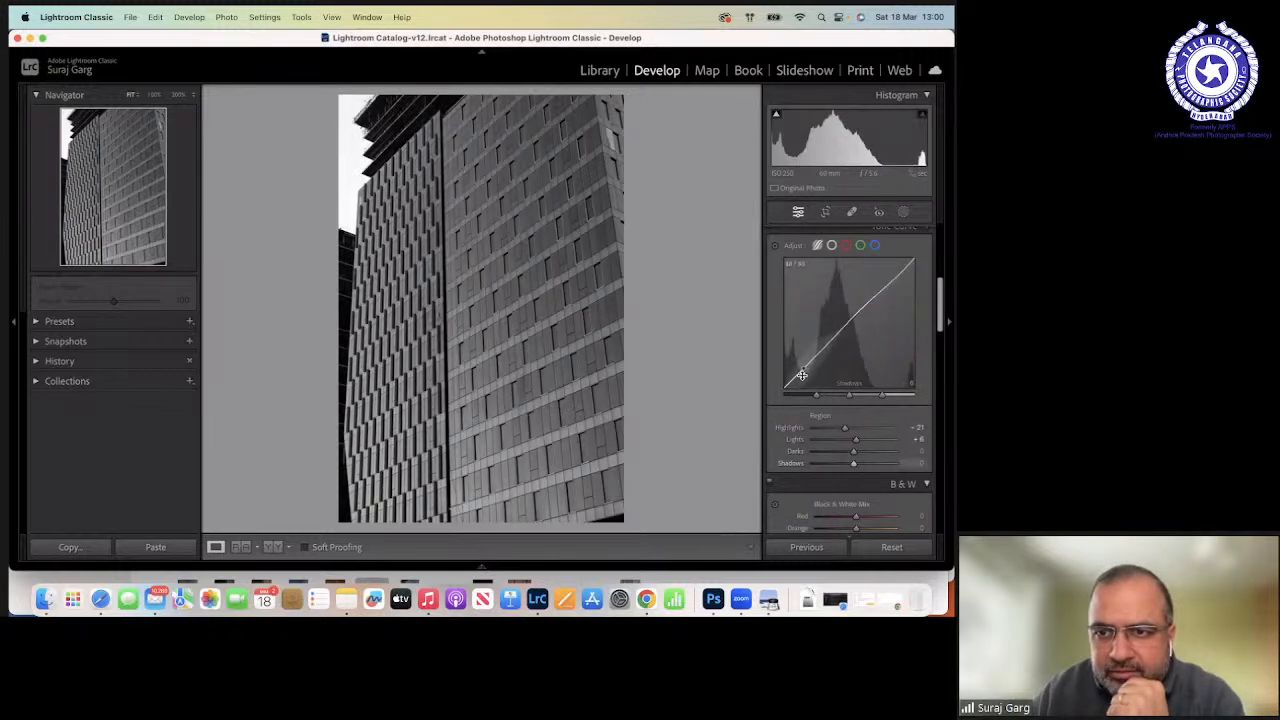
{"action": "left_click_drag", "start_coordinate": [801, 369], "coordinate": [801, 372]}
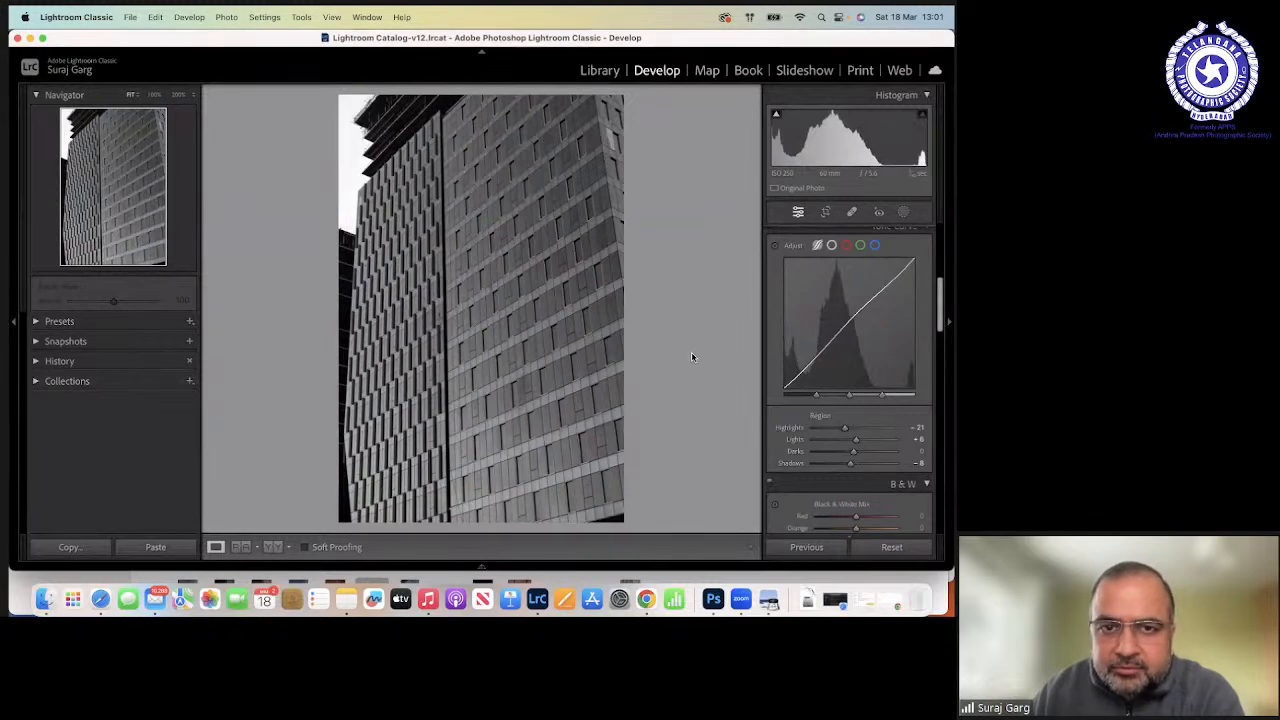
Try cropping the tower photo in its original aspect to the area where the two facades meet, and undo the last crop change.
{"action": "left_click", "coordinate": [826, 212]}
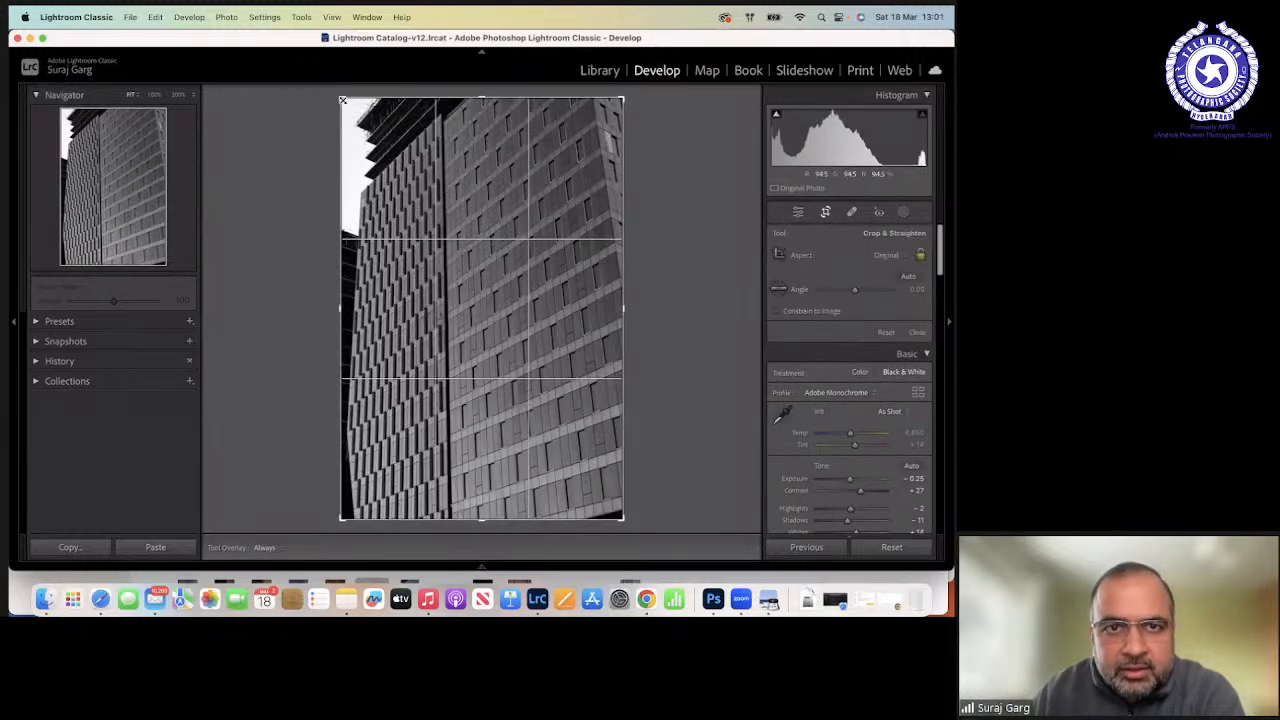
{"action": "left_click_drag", "start_coordinate": [342, 100], "coordinate": [449, 118]}
{"action": "left_click_drag", "start_coordinate": [466, 271], "coordinate": [494, 343]}
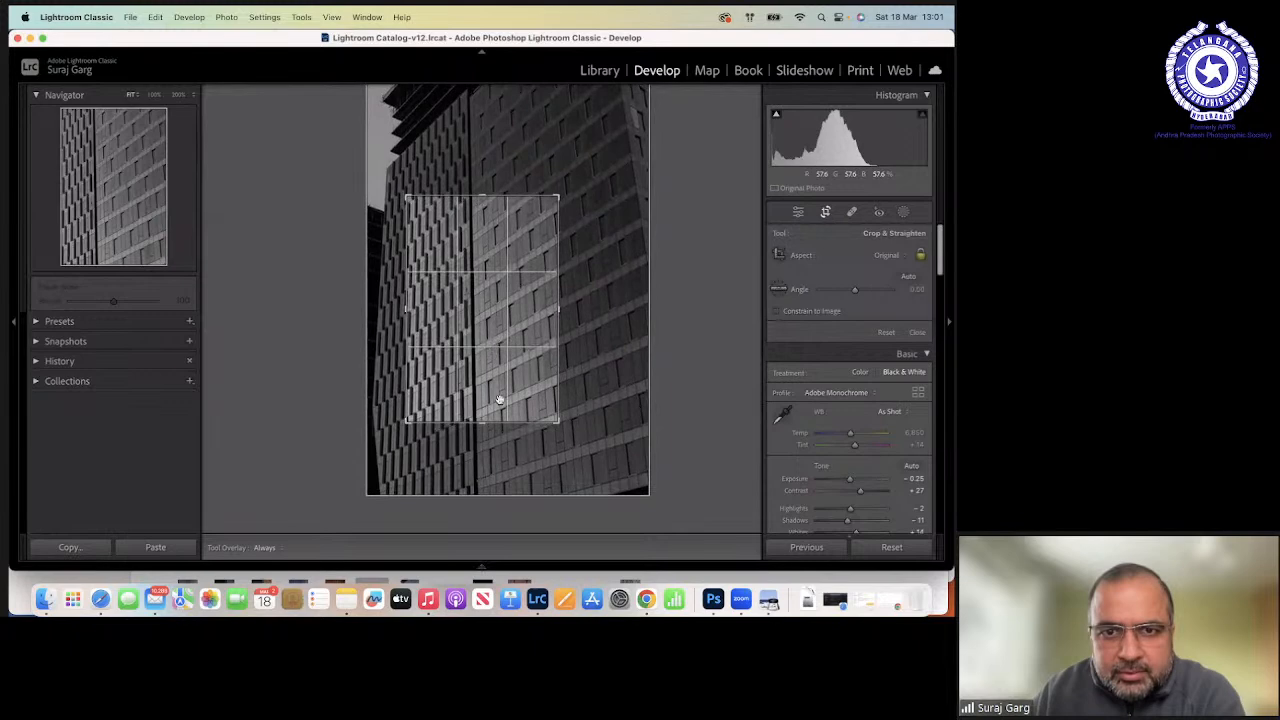
{"action": "left_click_drag", "start_coordinate": [499, 399], "coordinate": [506, 406]}
{"action": "key", "text": "Return"}
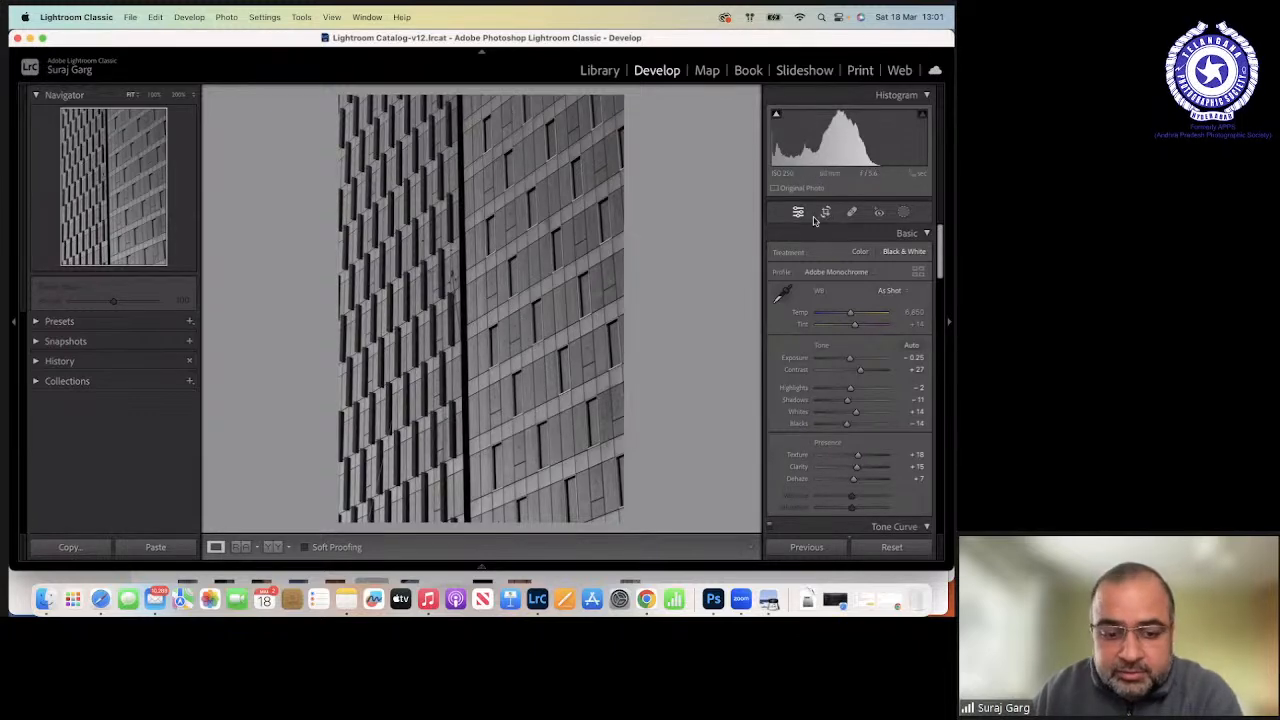
{"action": "key", "text": "super+z"}
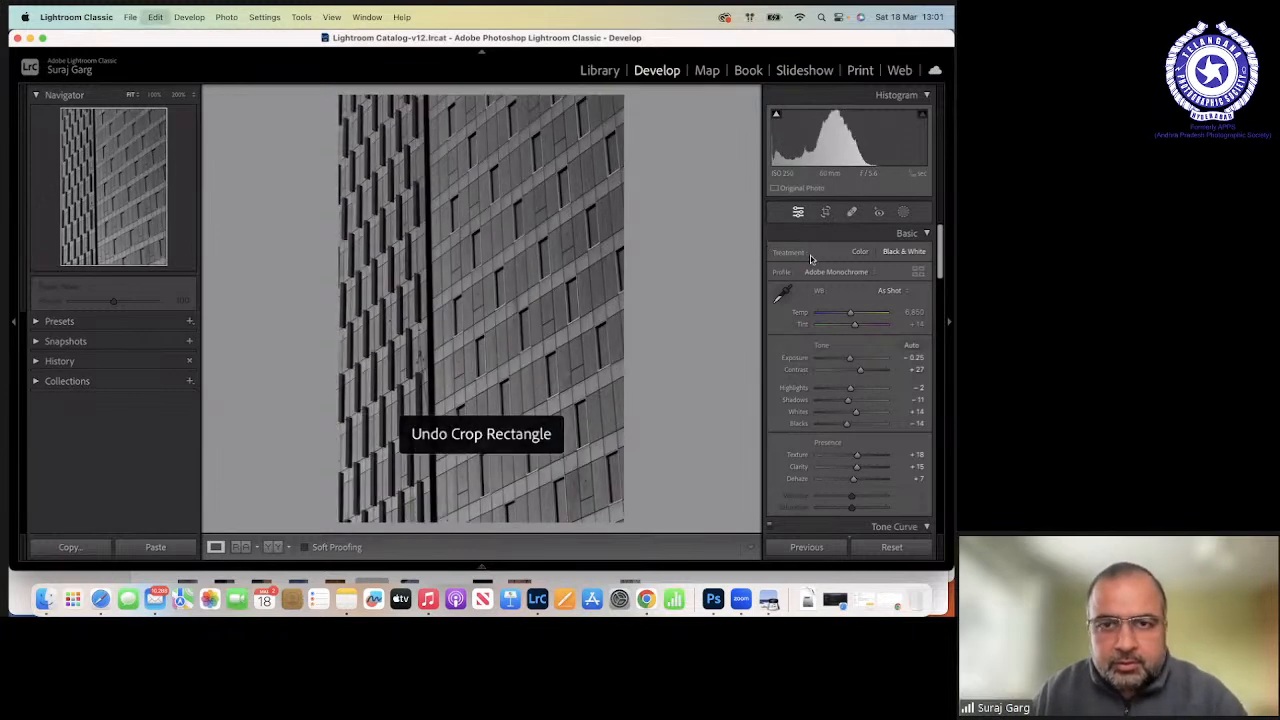
Change the crop aspect to As Shot and try a tight portrait crop on the facade with the vertical fins.
{"action": "left_click", "coordinate": [825, 212]}
{"action": "left_click", "coordinate": [900, 257]}
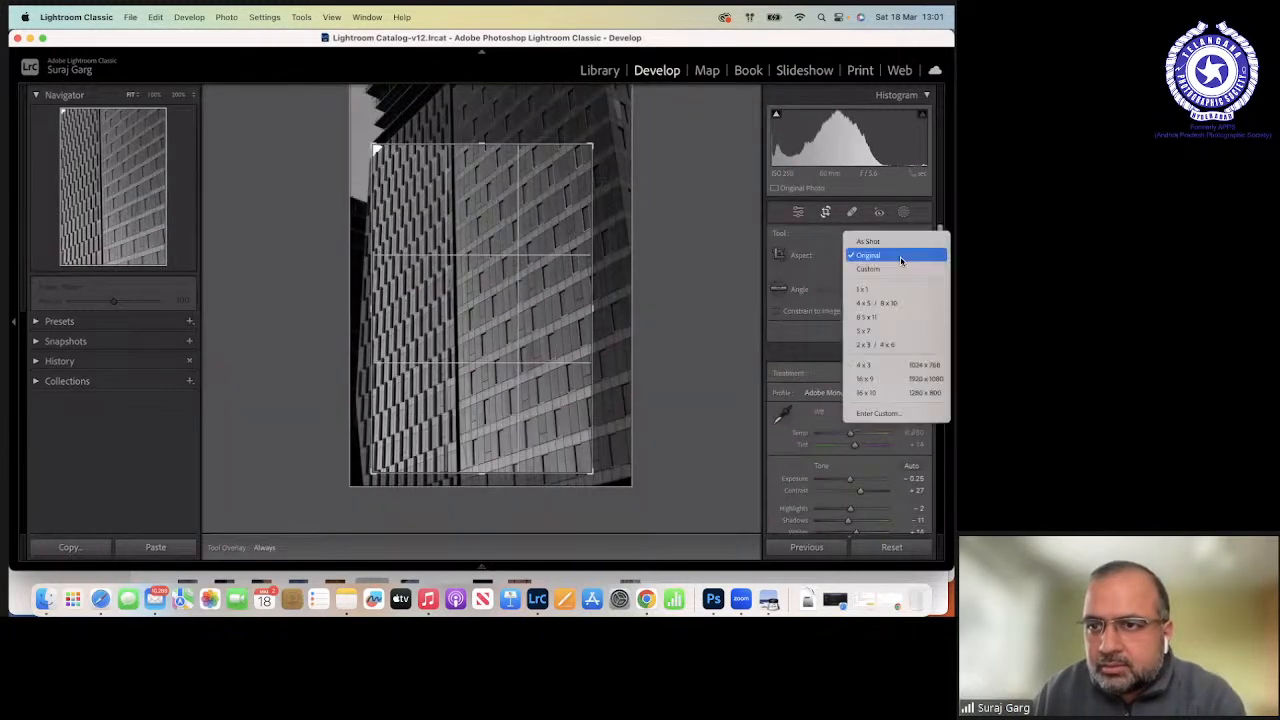
{"action": "left_click", "coordinate": [868, 242]}
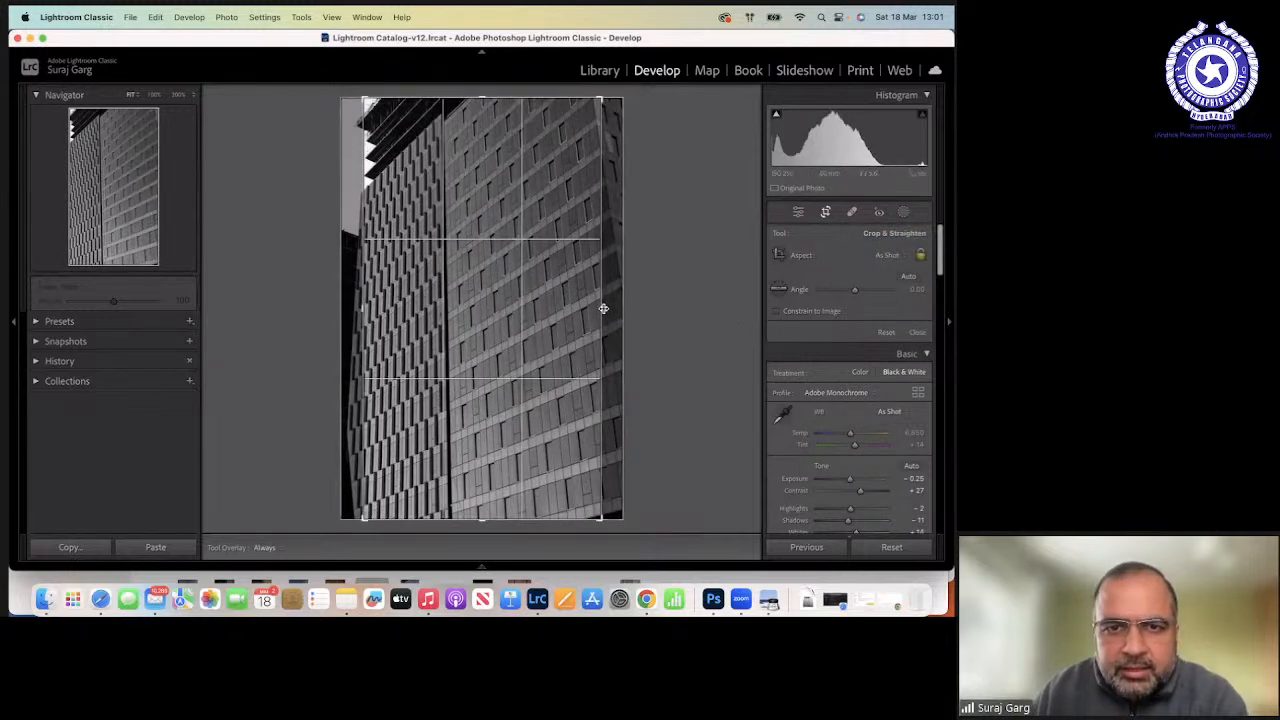
{"action": "left_click_drag", "start_coordinate": [364, 98], "coordinate": [623, 400]}
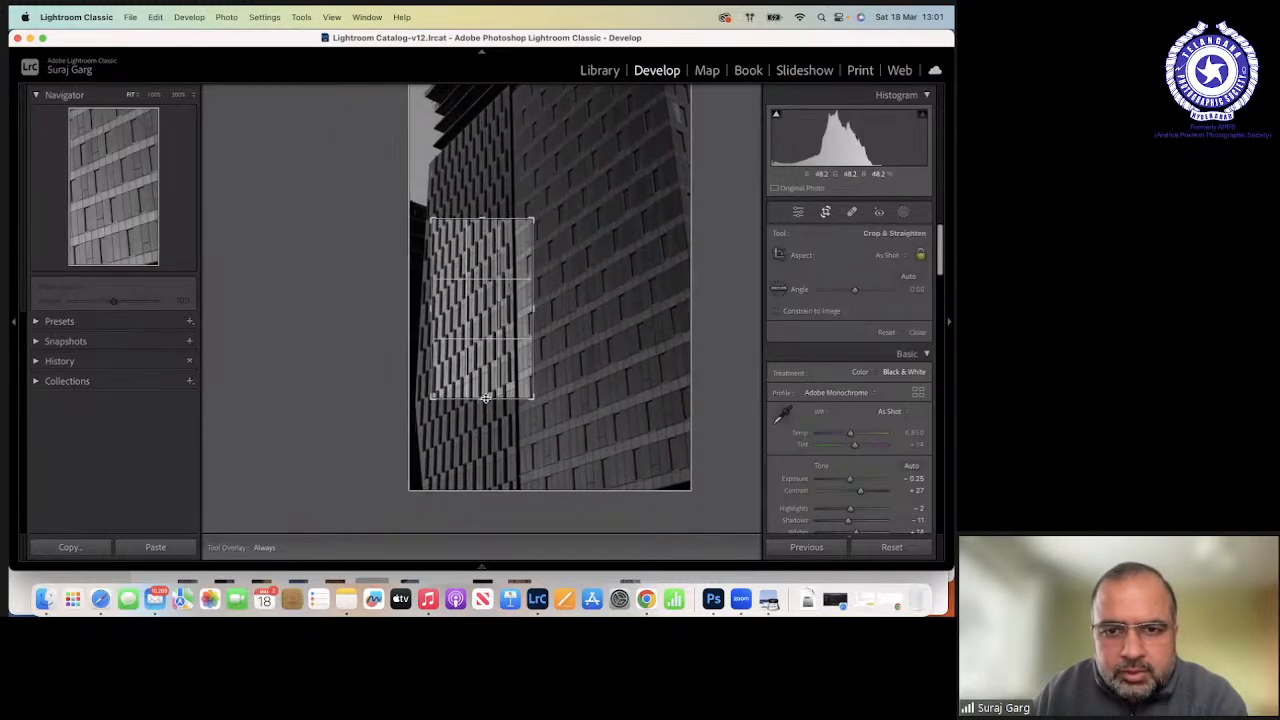
Set the crop aspect to 4 x 5 / 8 x 10, try repositioning the crop within the finned facade, and undo the repositioning.
{"action": "left_click", "coordinate": [897, 252]}
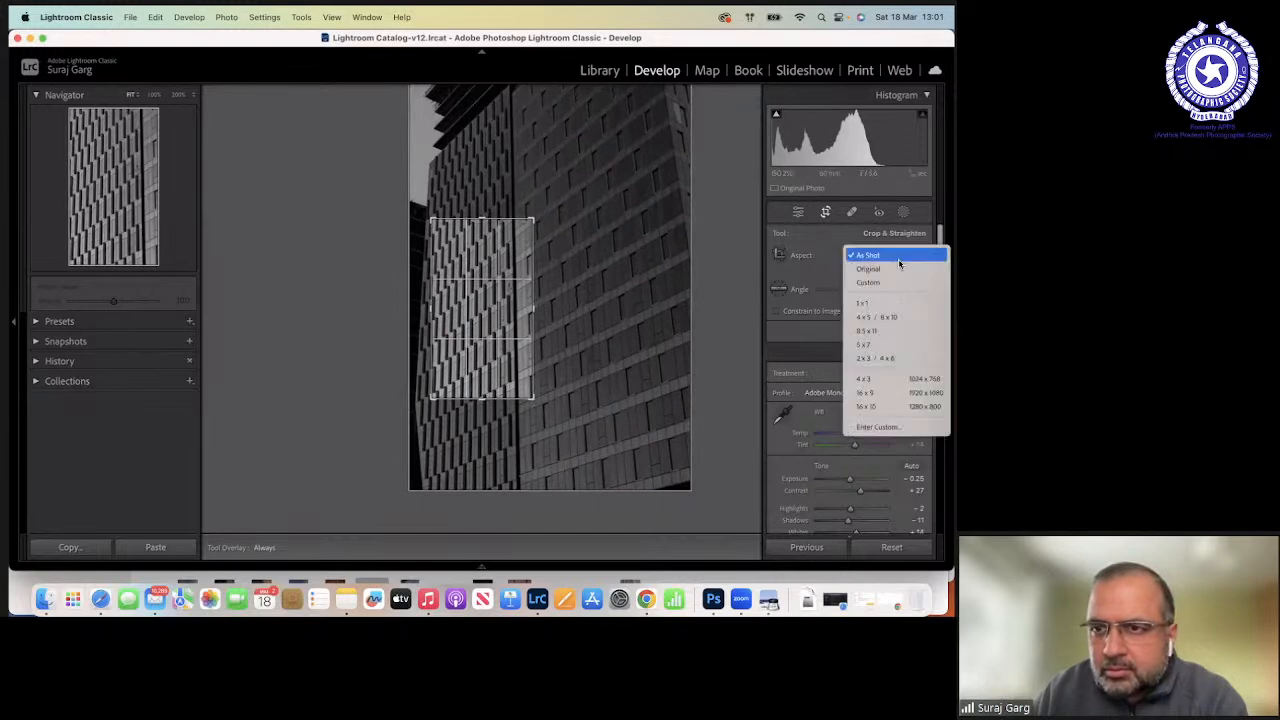
{"action": "left_click", "coordinate": [905, 318]}
{"action": "left_click_drag", "start_coordinate": [539, 342], "coordinate": [500, 328]}
{"action": "key", "text": "Return"}
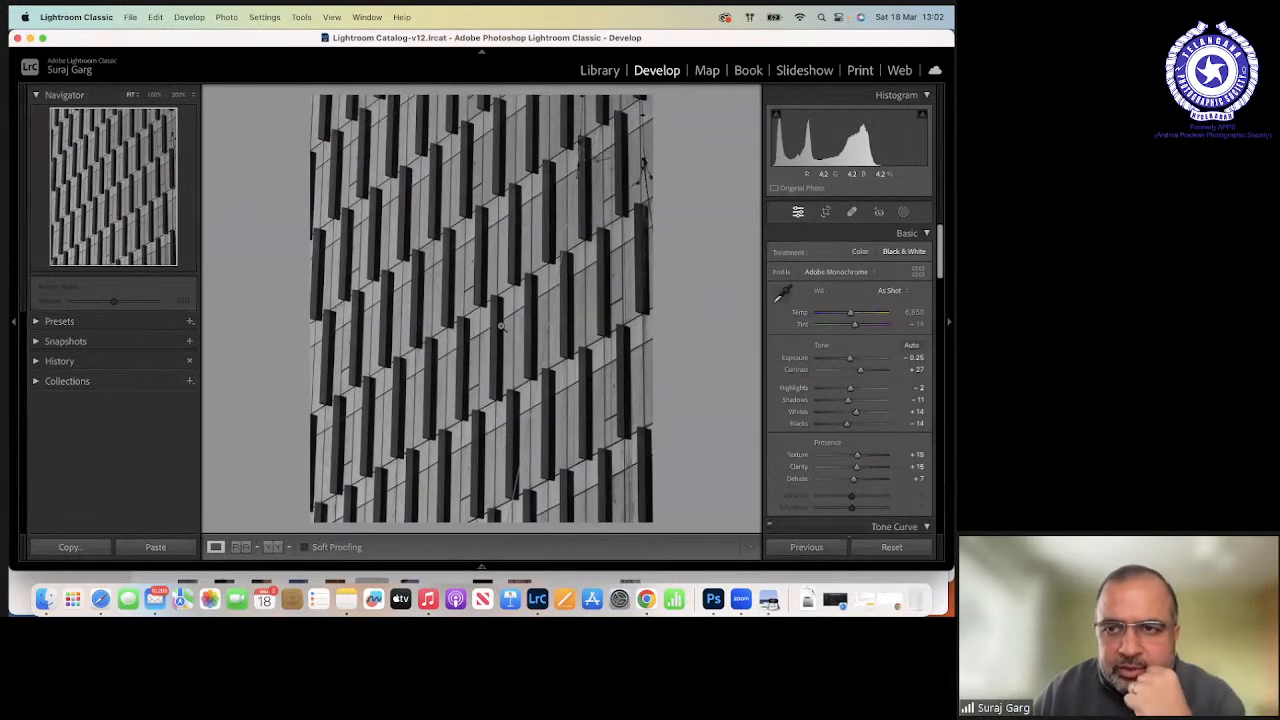
{"action": "key", "text": "super+z"}
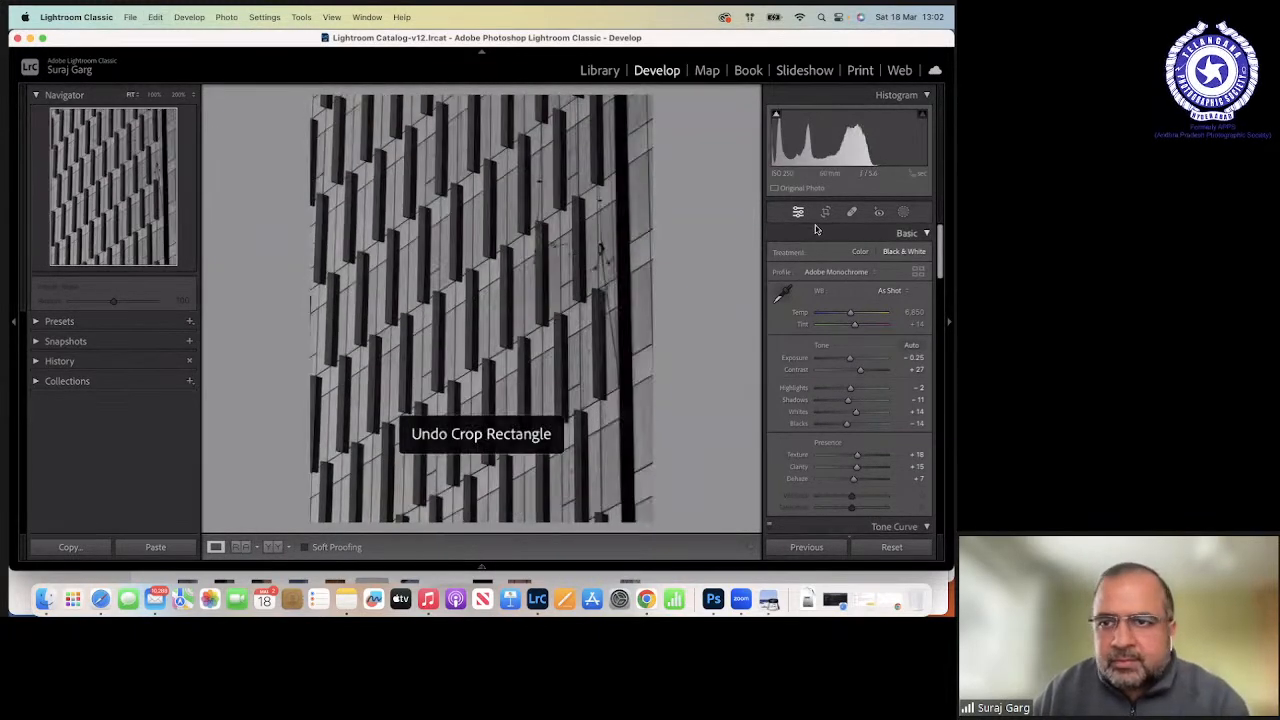
Try moving the 4 x 5 portrait crop onto the windowed facade and apply it.
{"action": "left_click", "coordinate": [826, 213]}
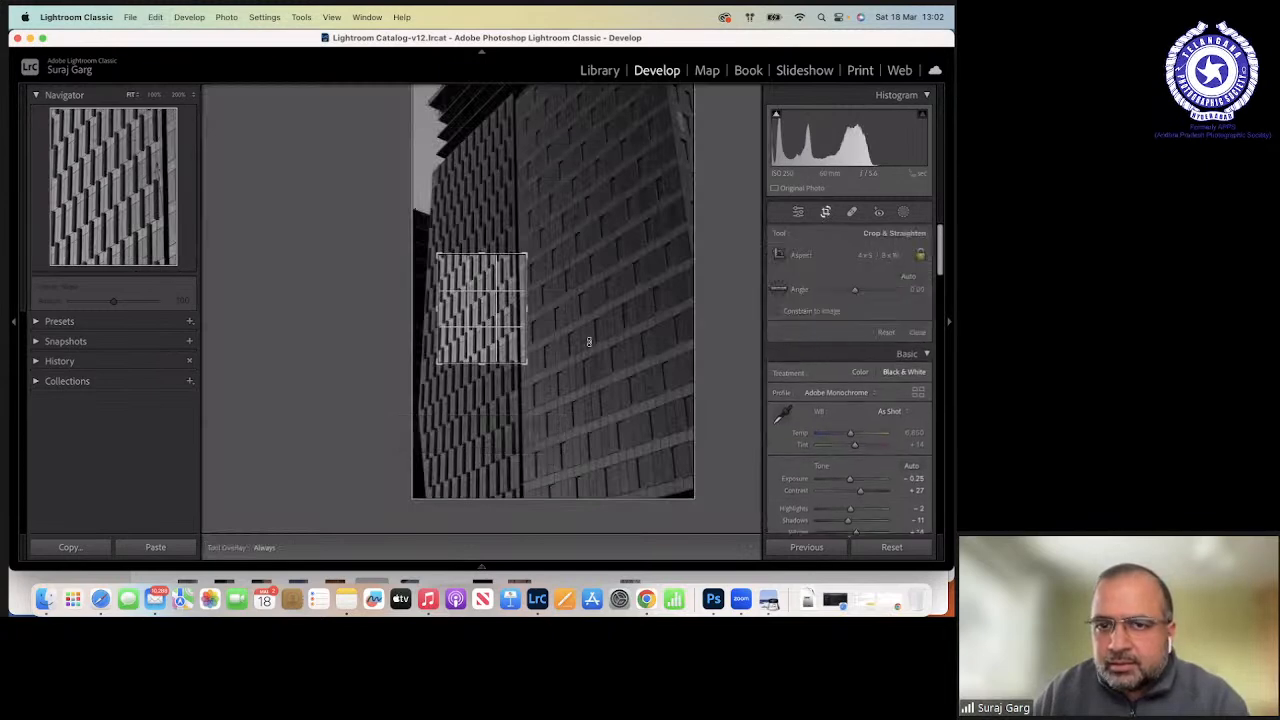
{"action": "left_click_drag", "start_coordinate": [483, 313], "coordinate": [394, 305]}
{"action": "key", "text": "Return"}
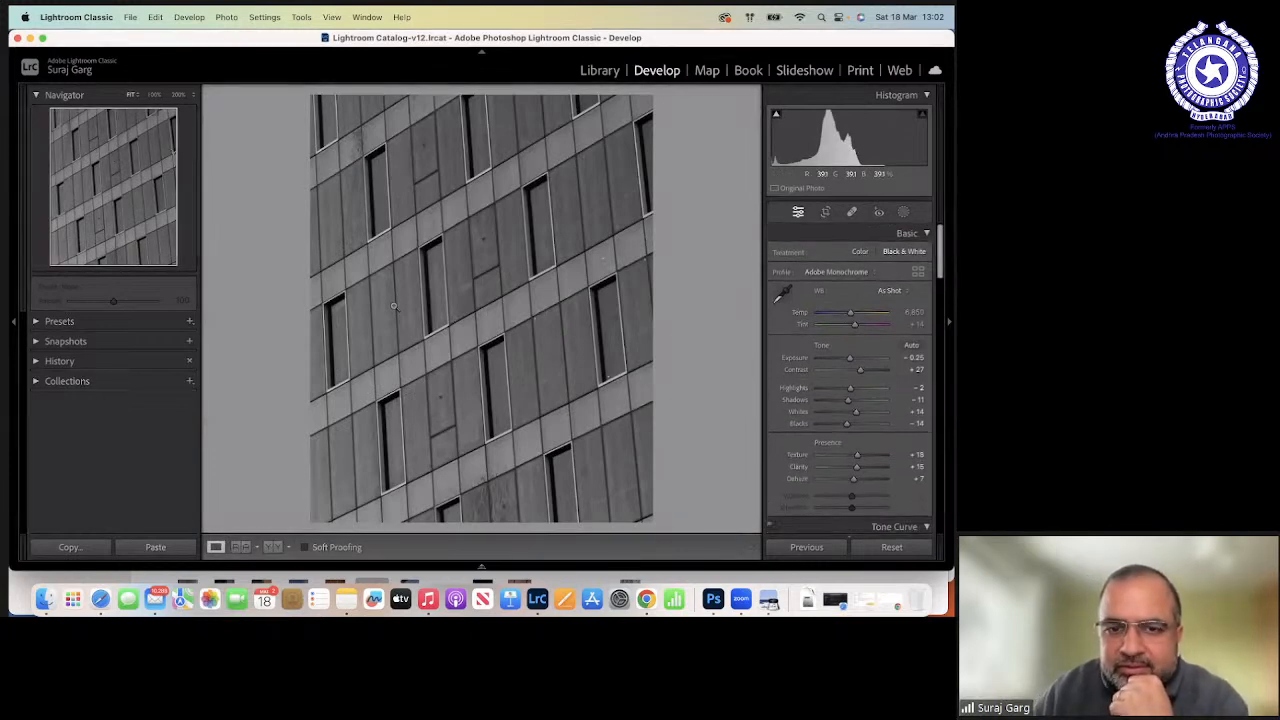
Reshape the crop into a larger 4 x 5 landscape frame spanning both the finned and windowed facades, and apply it.
{"action": "left_click", "coordinate": [825, 212]}
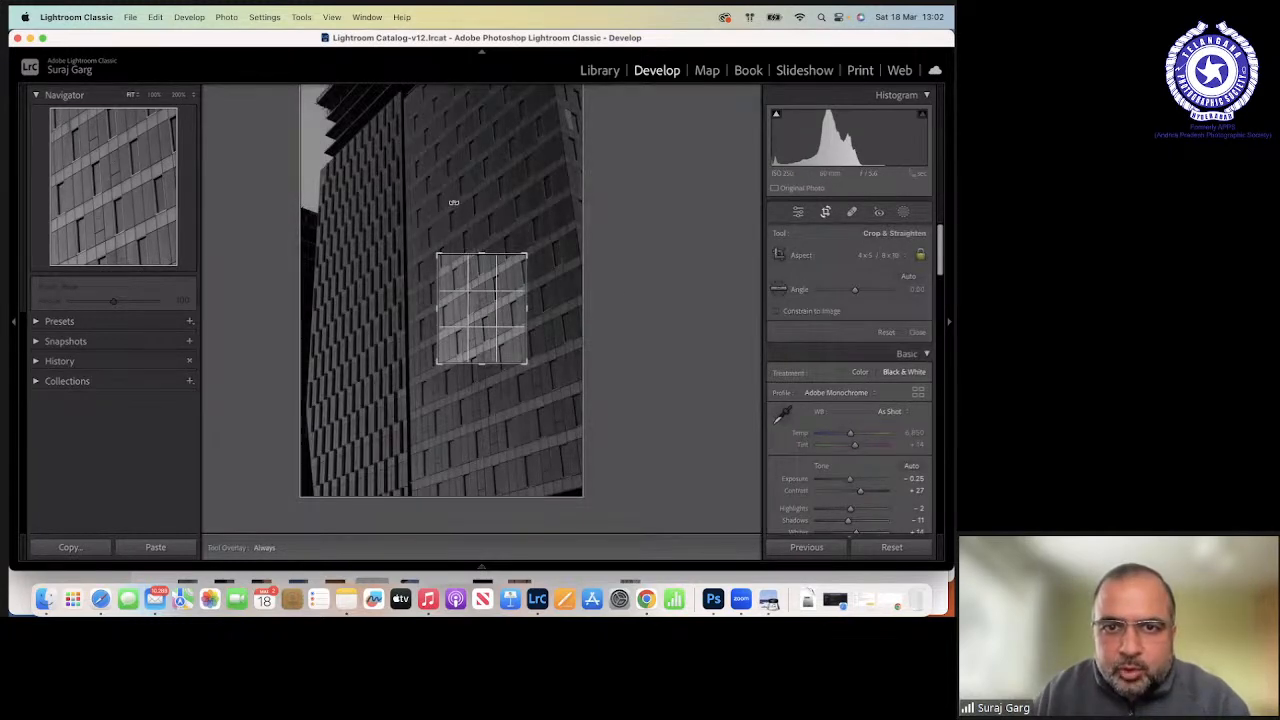
{"action": "mouse_move", "coordinate": [480, 289]}
{"action": "left_mouse_down"}
{"action": "mouse_move", "coordinate": [499, 316]}
{"action": "mouse_move", "coordinate": [506, 300]}
{"action": "mouse_move", "coordinate": [491, 297]}
{"action": "left_mouse_up"}
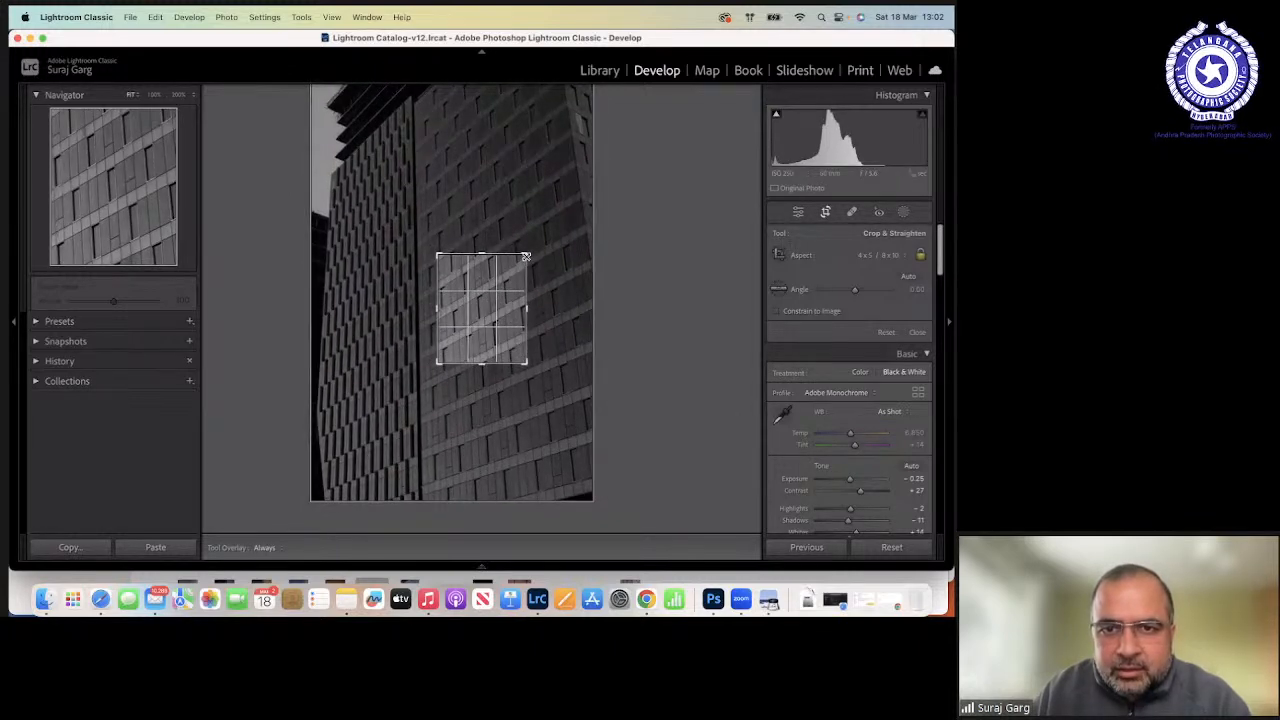
{"action": "left_click_drag", "start_coordinate": [527, 256], "coordinate": [597, 240]}
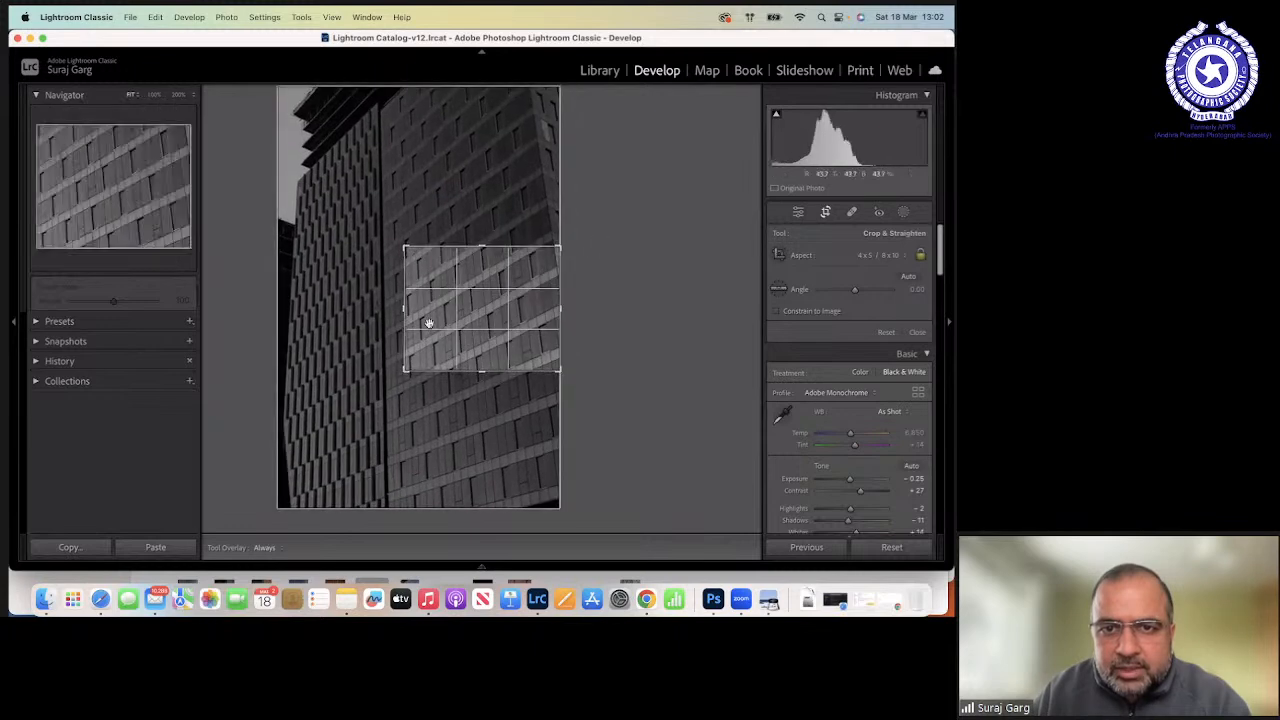
{"action": "left_click_drag", "start_coordinate": [405, 308], "coordinate": [531, 294]}
{"action": "left_click", "coordinate": [797, 213]}
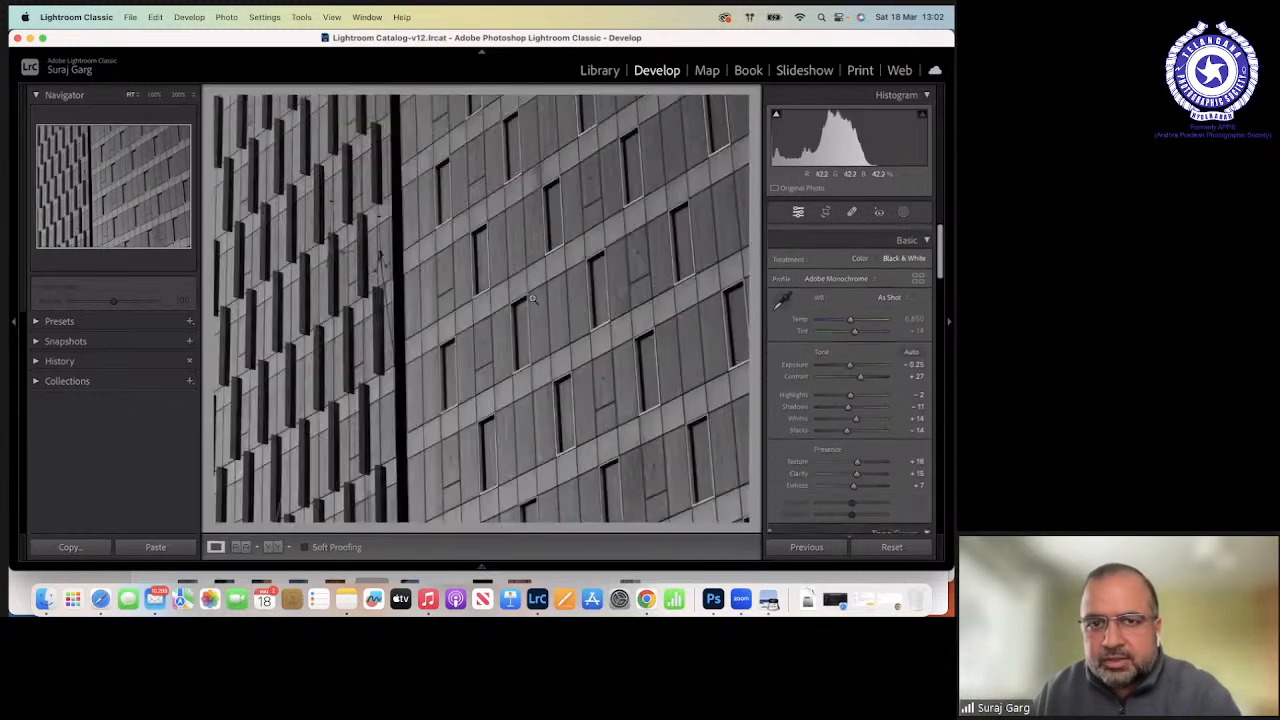
Reposition the 4 x 5 landscape crop to take in more of the finned facade and apply it.
{"action": "left_click", "coordinate": [825, 212]}
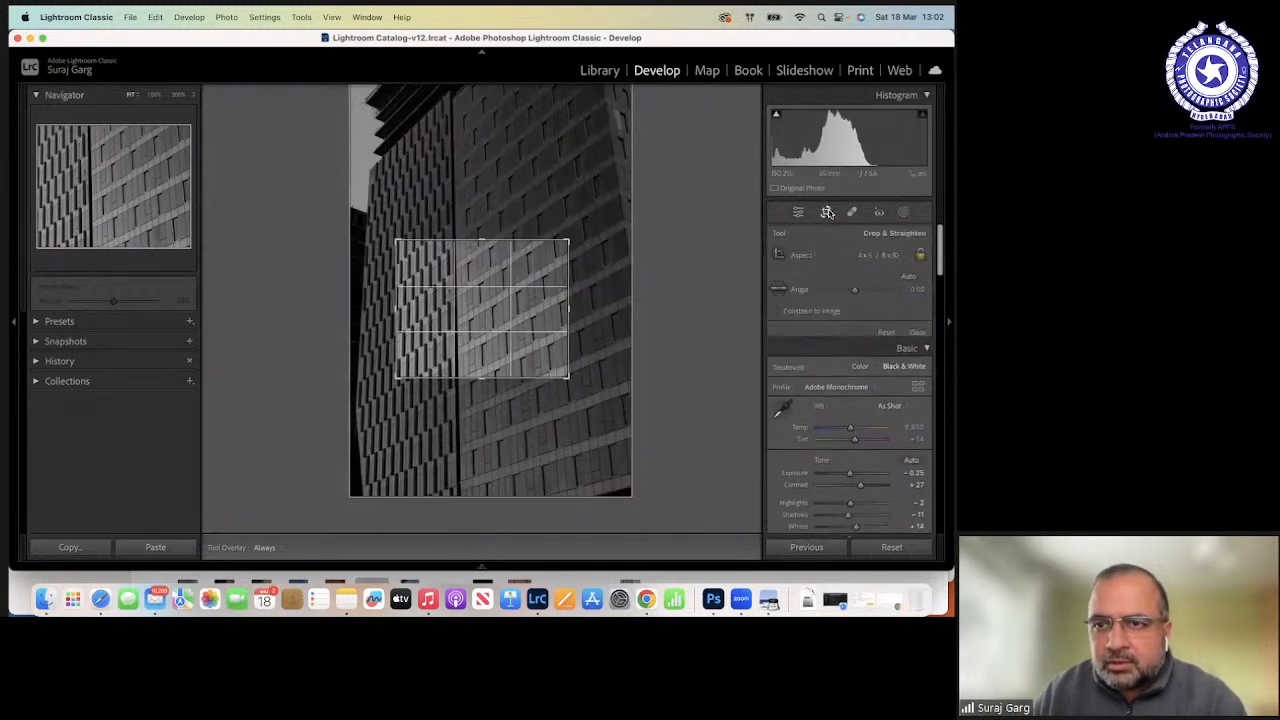
{"action": "left_click_drag", "start_coordinate": [494, 314], "coordinate": [529, 286]}
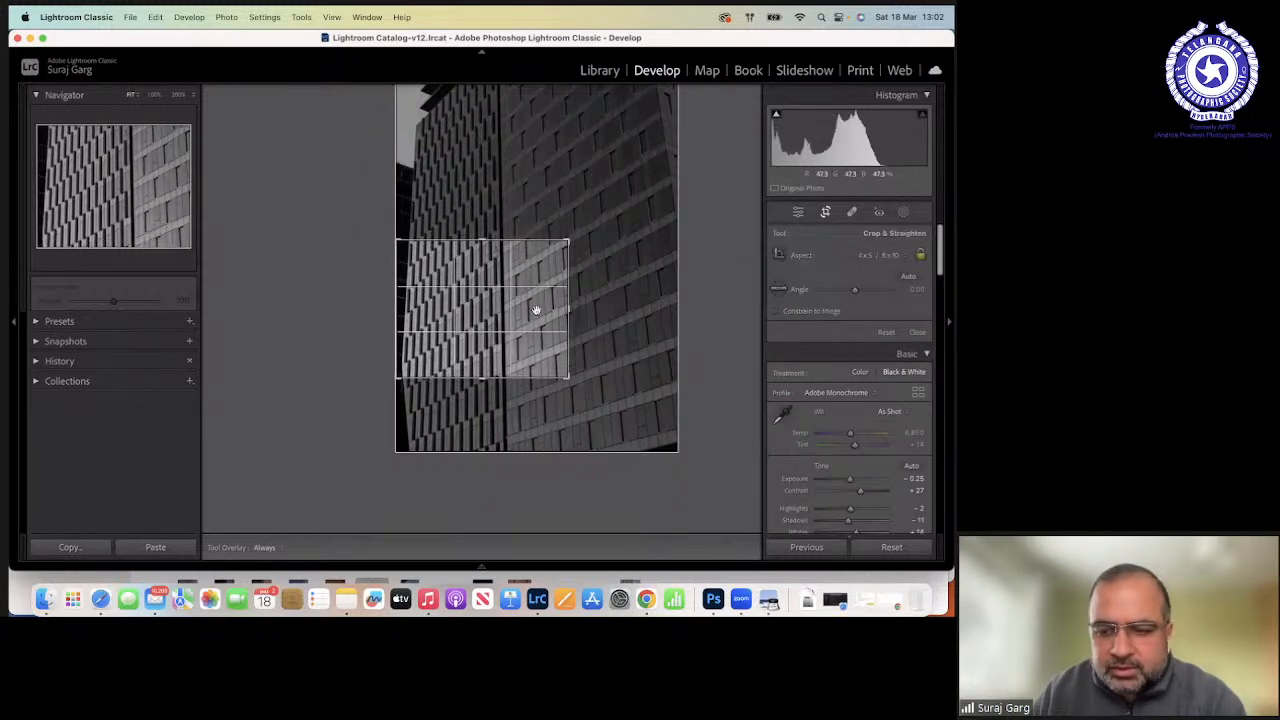
{"action": "key", "text": "Return"}
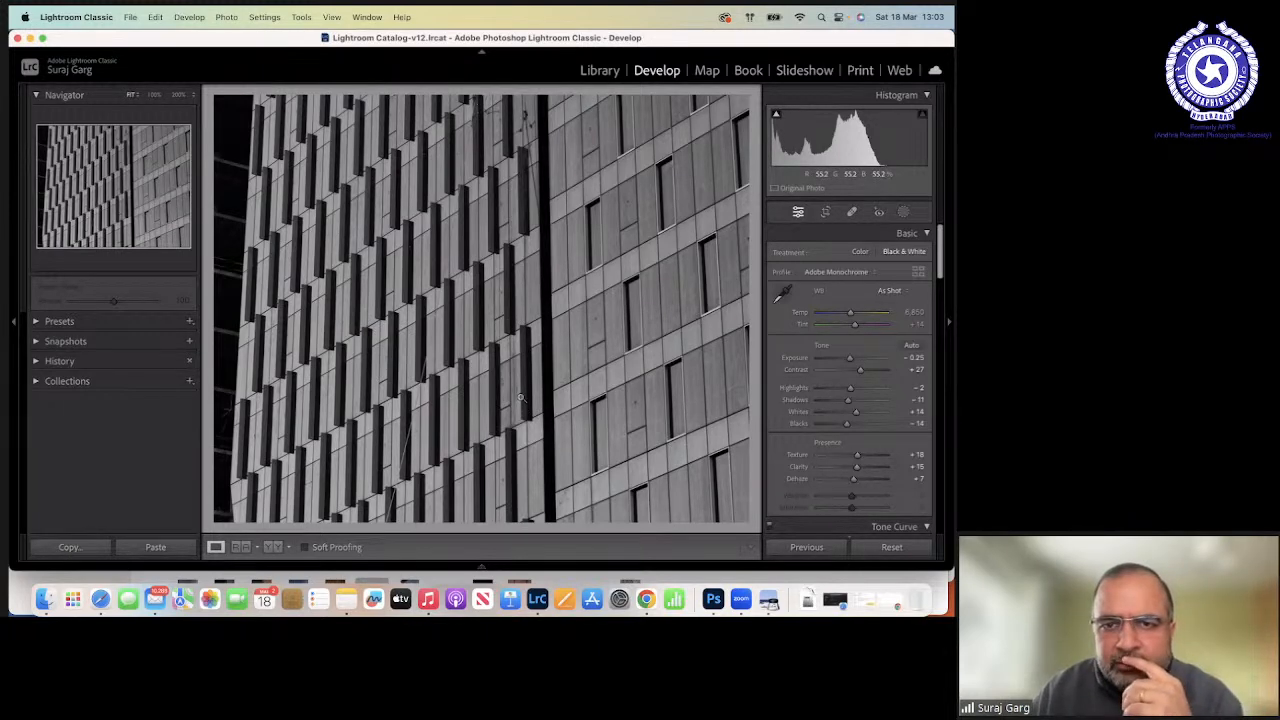
Return the crop to the As Shot aspect with a full-height portrait frame around both facades.
{"action": "left_click", "coordinate": [825, 212]}
{"action": "left_click", "coordinate": [887, 256]}
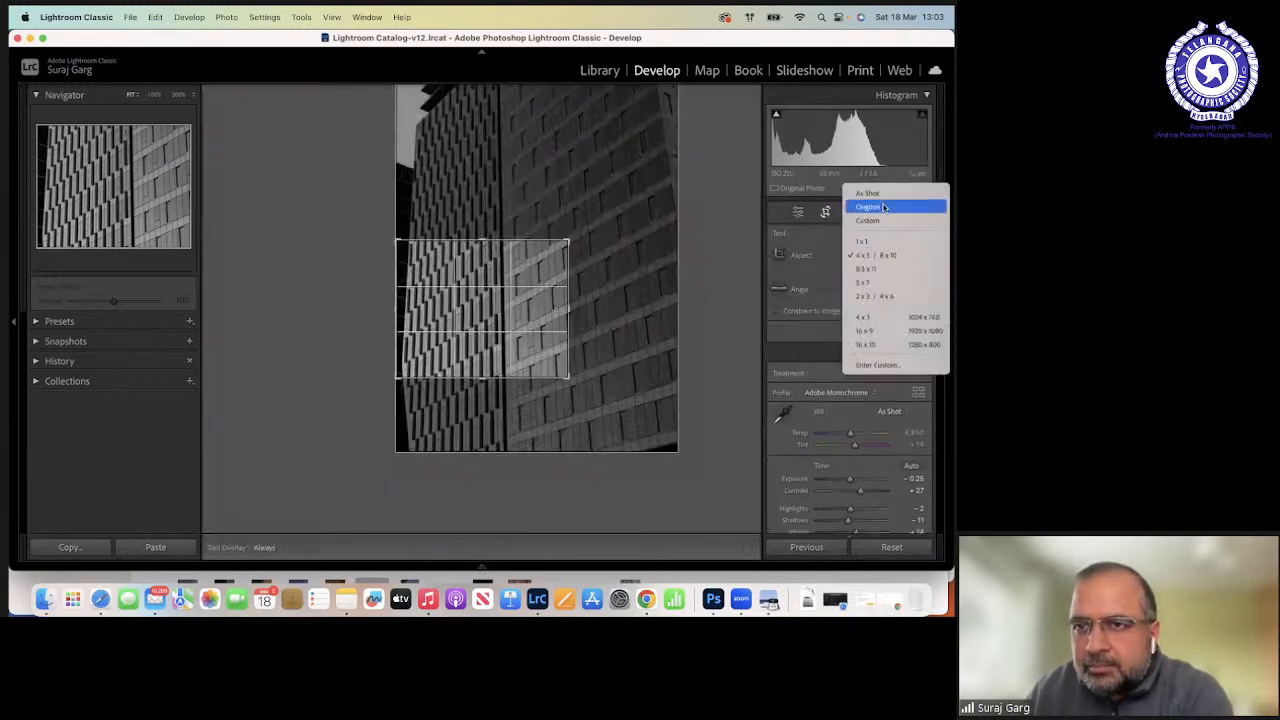
{"action": "left_click", "coordinate": [881, 205]}
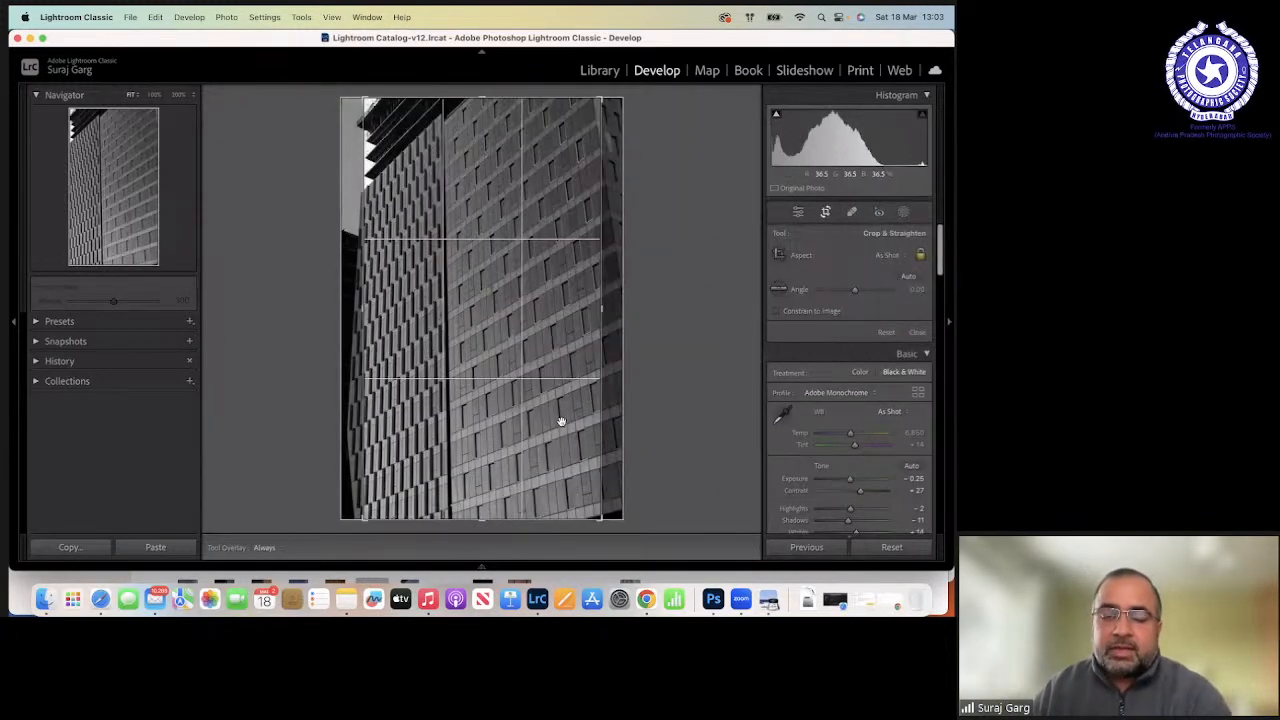
Browse the Hyderabad 2023 folder in the Library and view the color portrait photo of the curved lattice tower enlarged.
{"action": "left_click", "coordinate": [600, 71]}
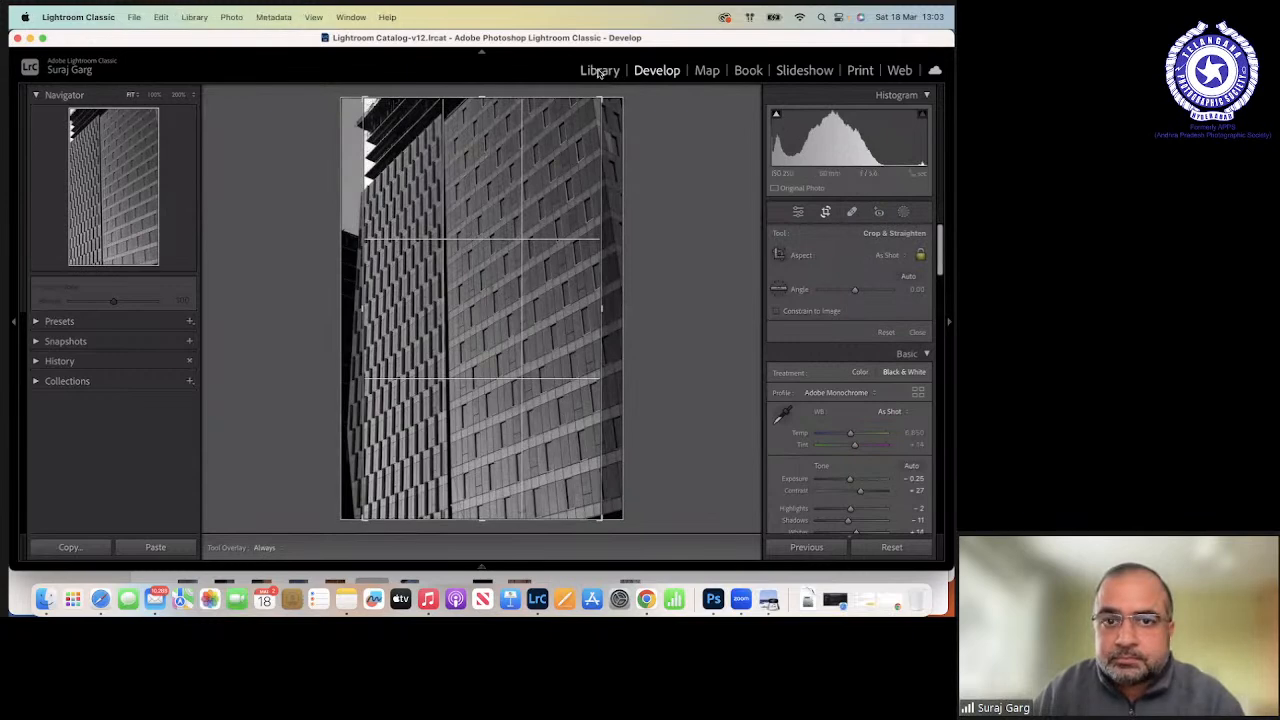
{"action": "left_click", "coordinate": [215, 547]}
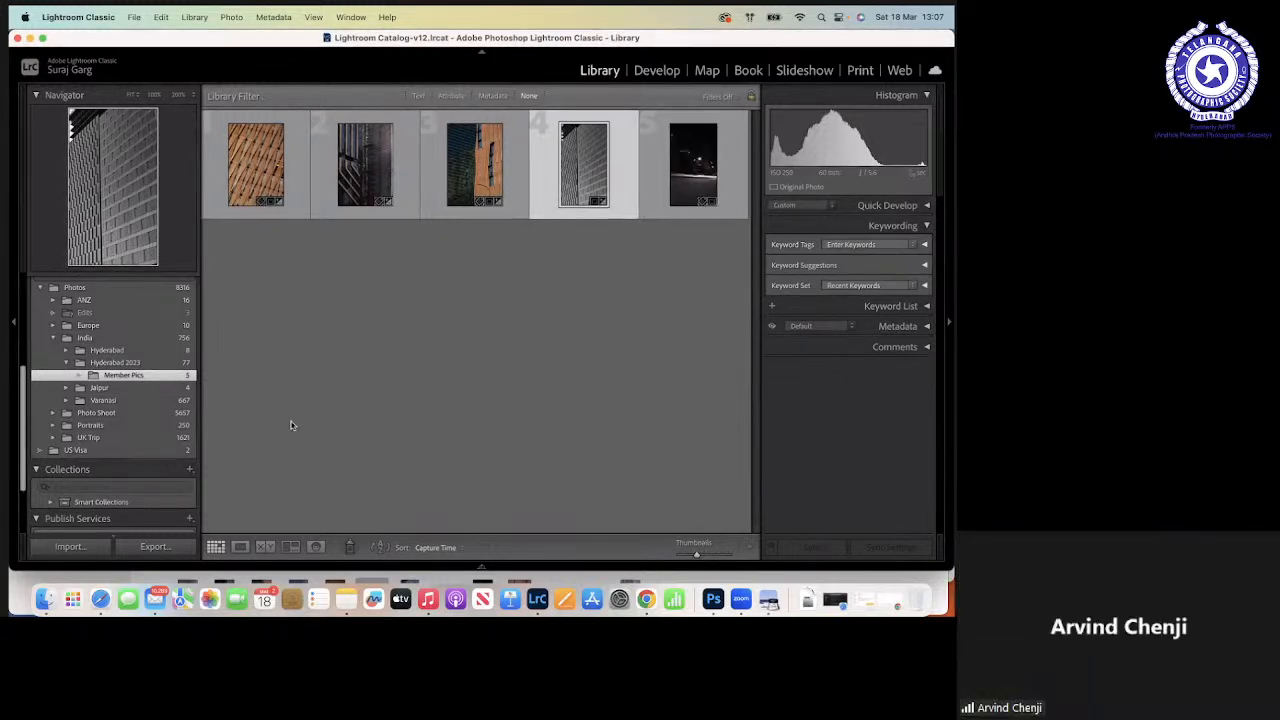
{"action": "left_click", "coordinate": [115, 362]}
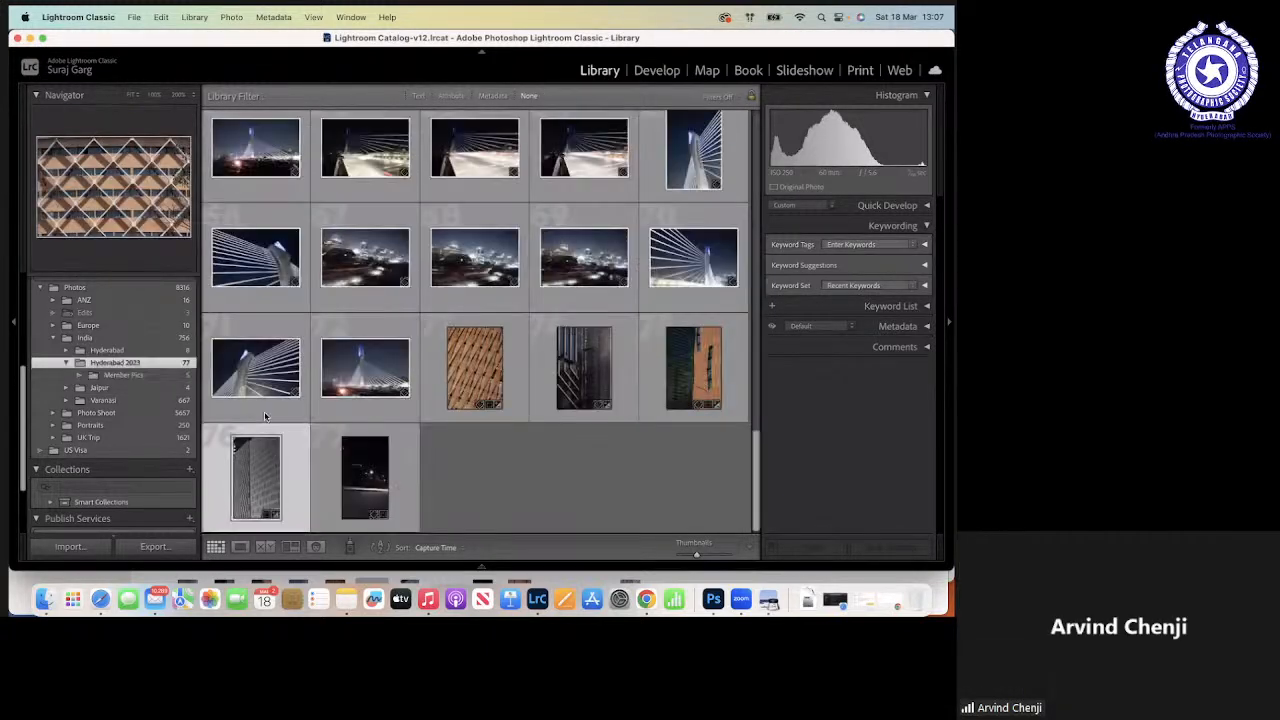
{"action": "scroll", "coordinate": [549, 497], "scroll_direction": "up", "scroll_amount": 10}
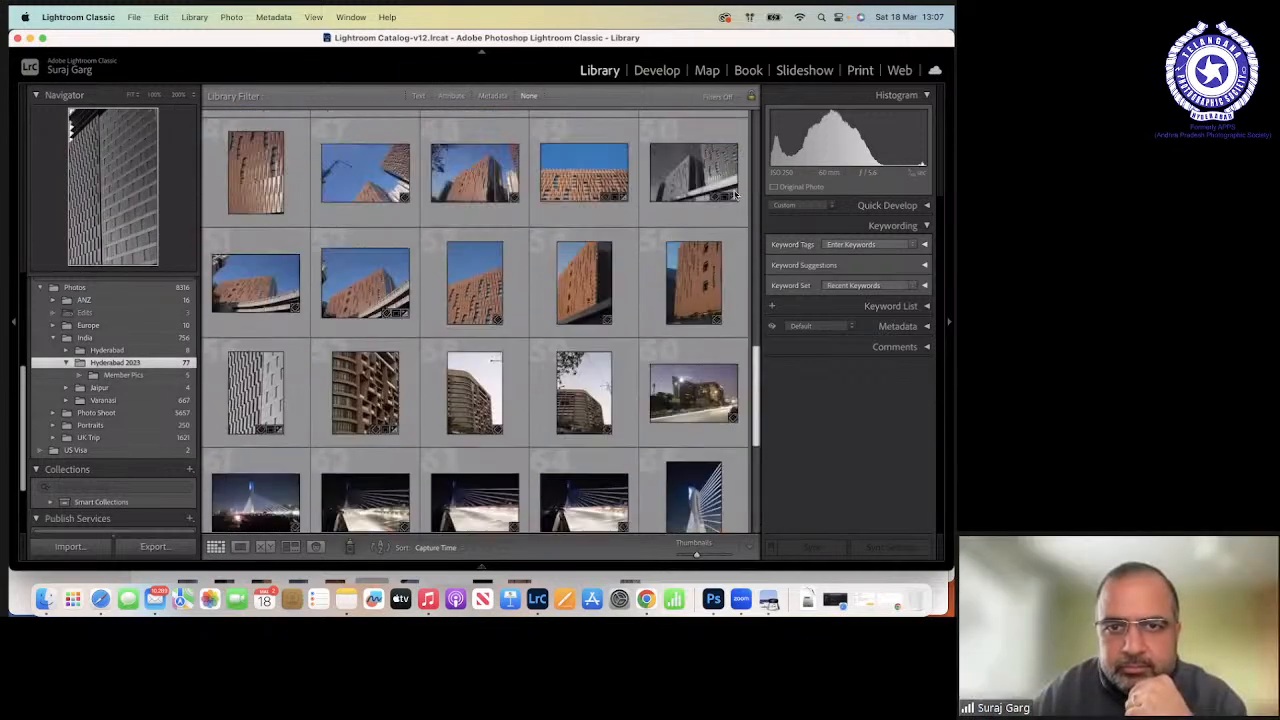
{"action": "scroll", "coordinate": [700, 200], "scroll_direction": "up", "scroll_amount": 3}
{"action": "scroll", "coordinate": [650, 300], "scroll_direction": "down", "scroll_amount": 4}
{"action": "scroll", "coordinate": [600, 400], "scroll_direction": "up", "scroll_amount": 3}
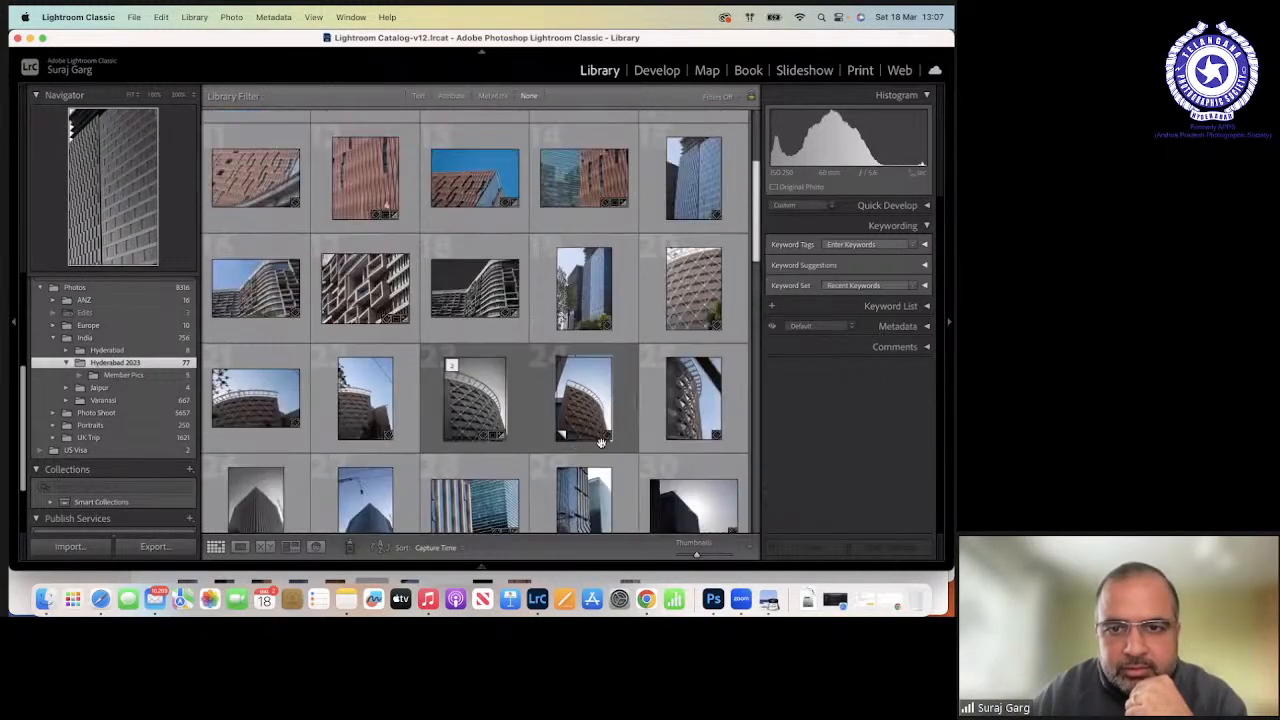
{"action": "double_click", "coordinate": [592, 393]}
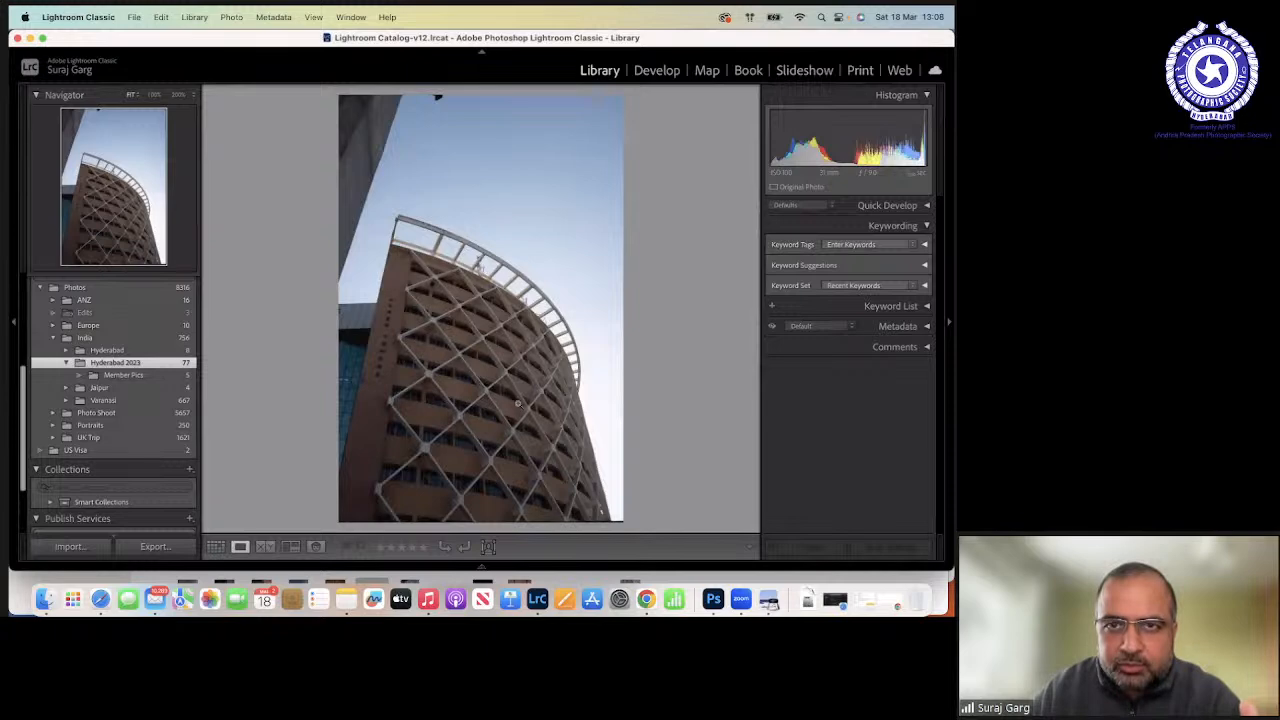
Return to the folder's thumbnails and view the first photo, the frontal close-up of the orange lattice facade, enlarged.
{"action": "left_click", "coordinate": [215, 546]}
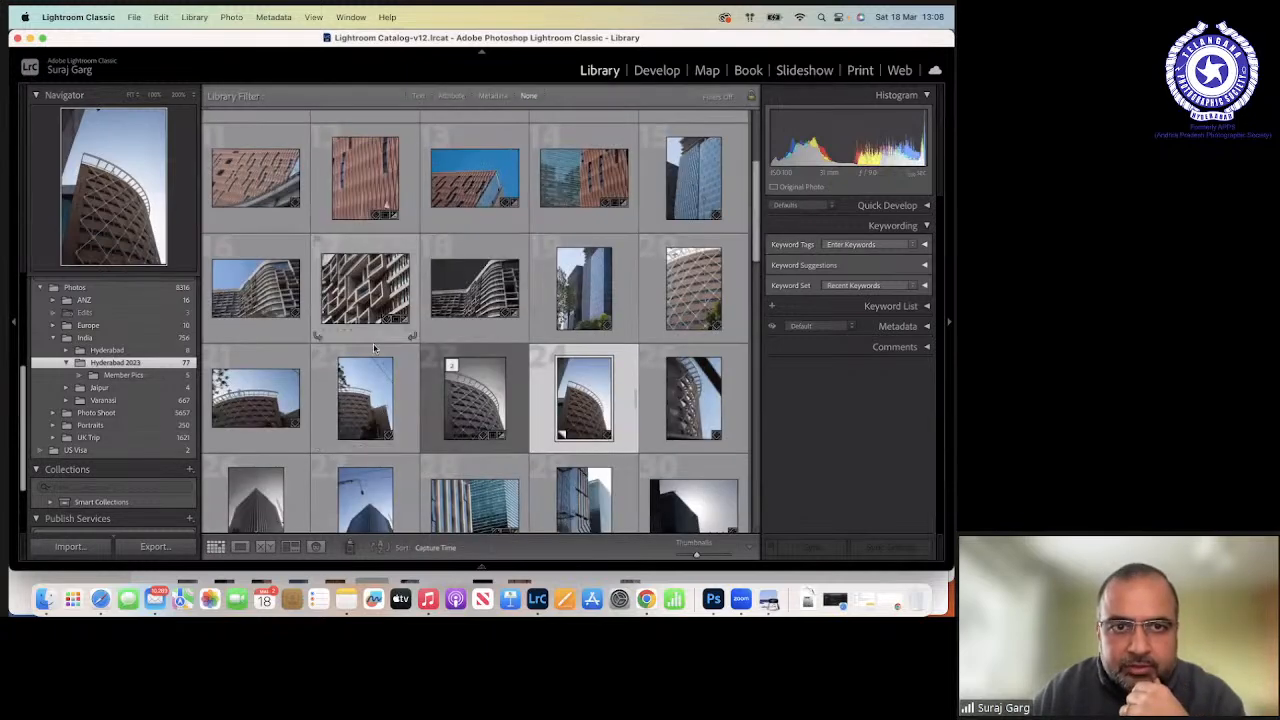
{"action": "scroll", "coordinate": [360, 338], "scroll_direction": "up", "scroll_amount": 2}
{"action": "scroll", "coordinate": [342, 333], "scroll_direction": "up", "scroll_amount": 2}
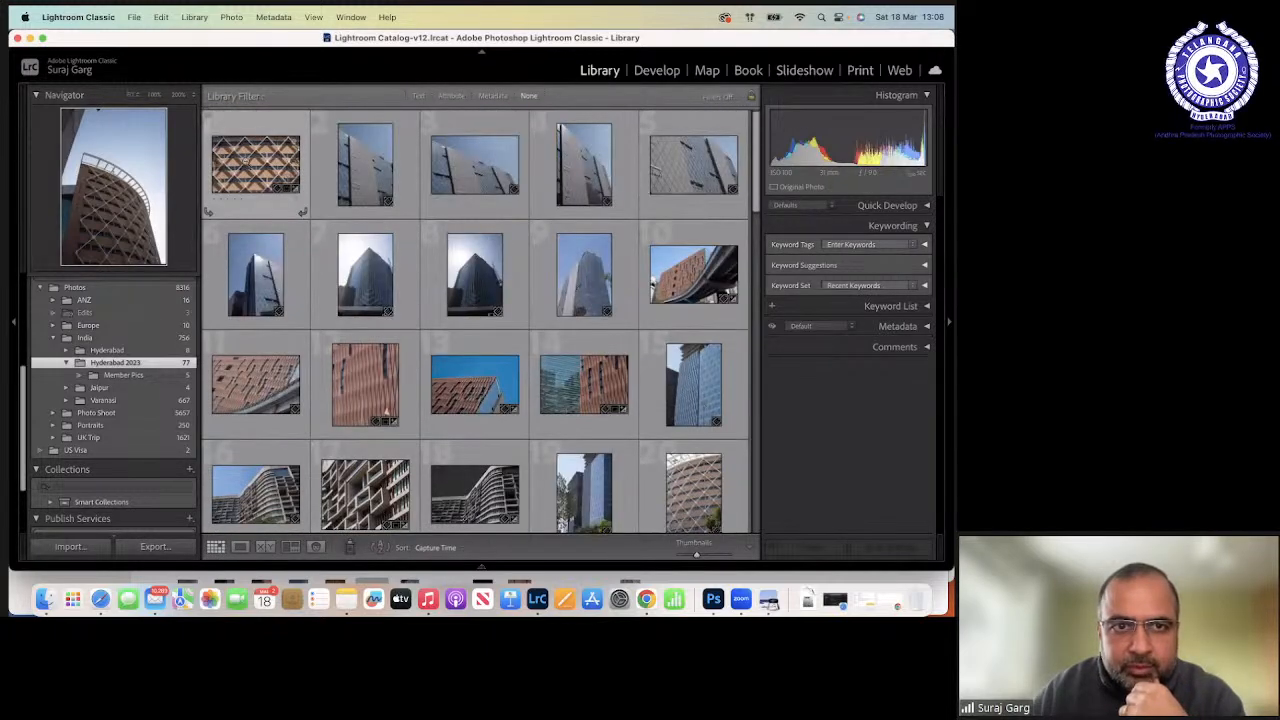
{"action": "double_click", "coordinate": [320, 255]}
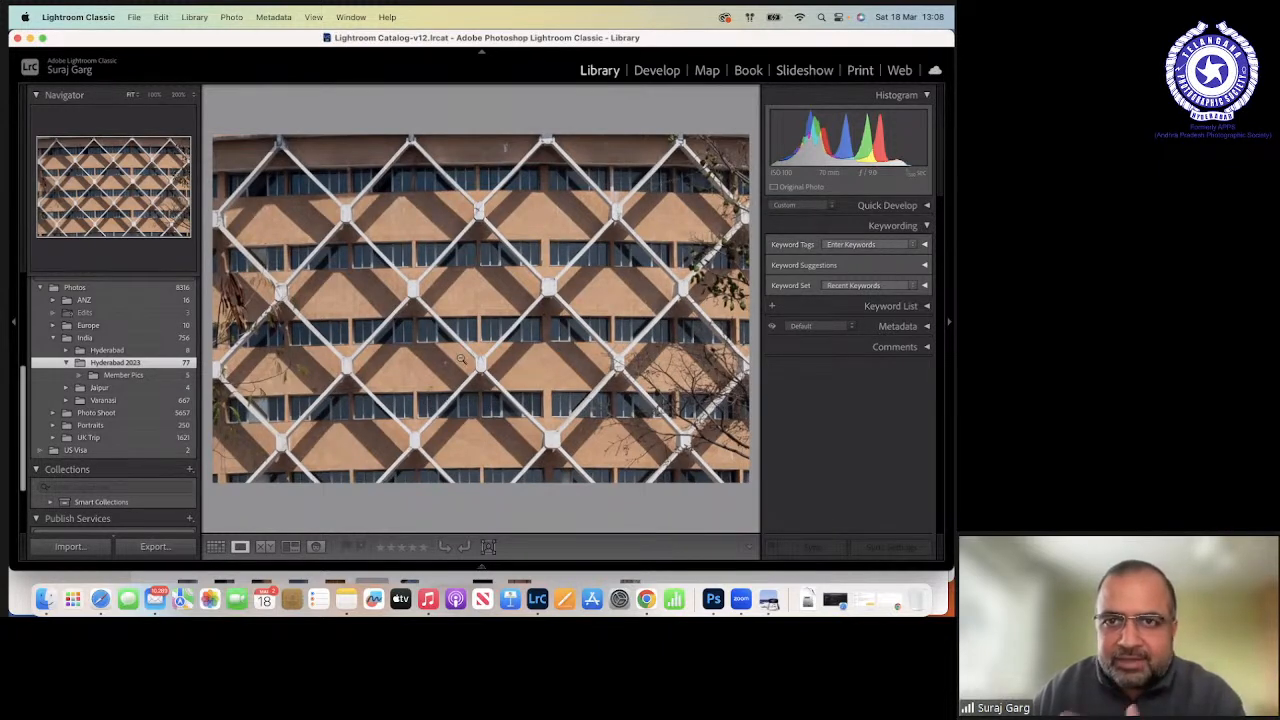
Go back to the color photo of the curved lattice tower and open it for developing.
{"action": "left_click", "coordinate": [215, 547]}
{"action": "scroll", "coordinate": [575, 342], "scroll_direction": "down", "scroll_amount": 5}
{"action": "double_click", "coordinate": [565, 355]}
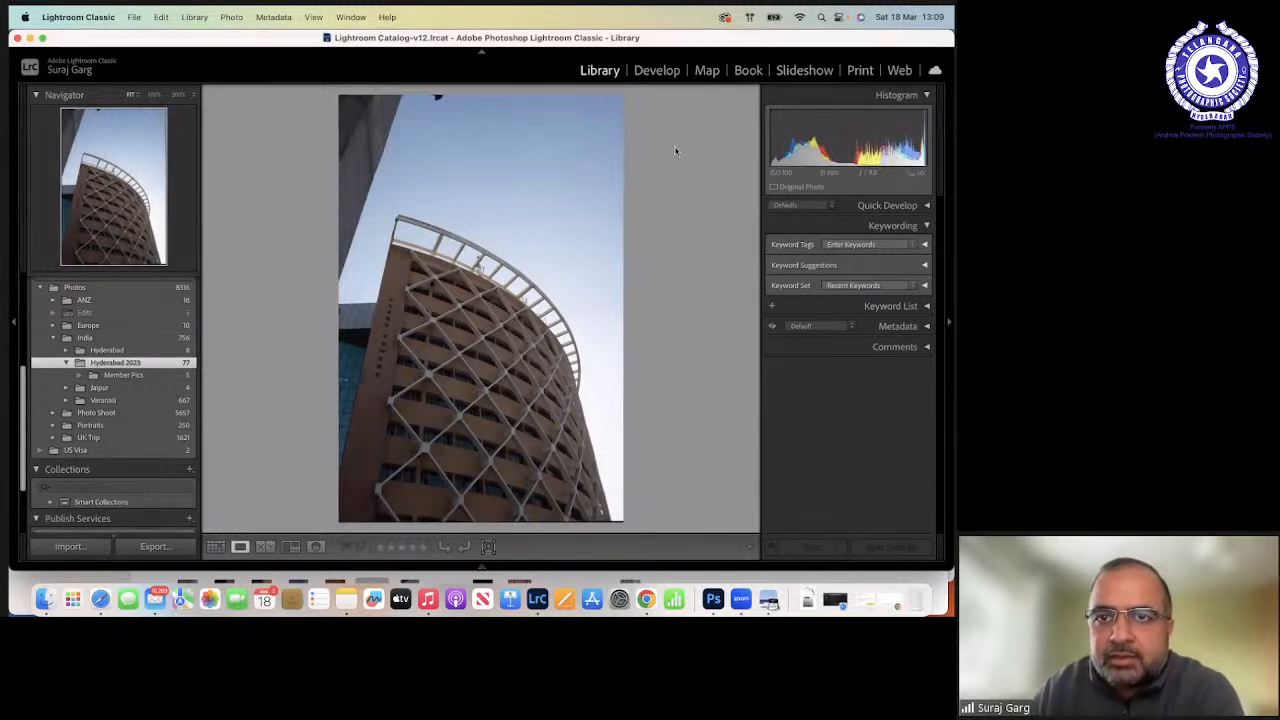
{"action": "key", "text": "Right"}
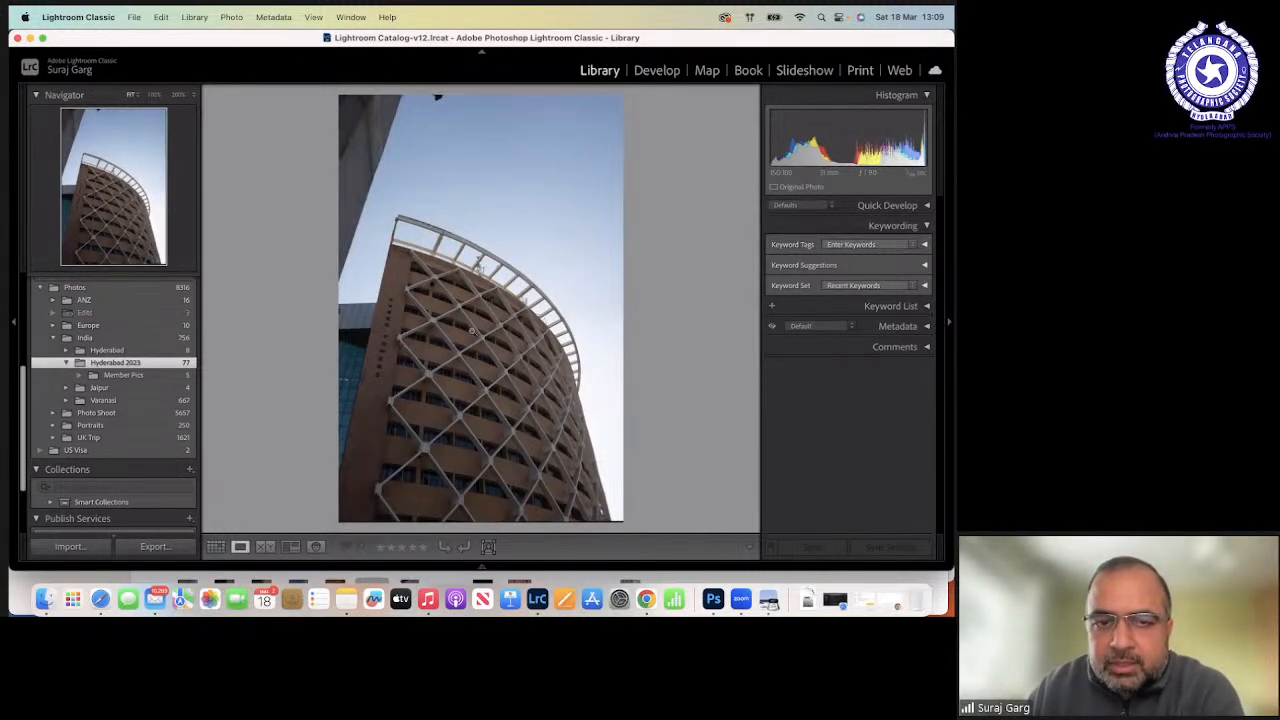
{"action": "left_click", "coordinate": [659, 74]}
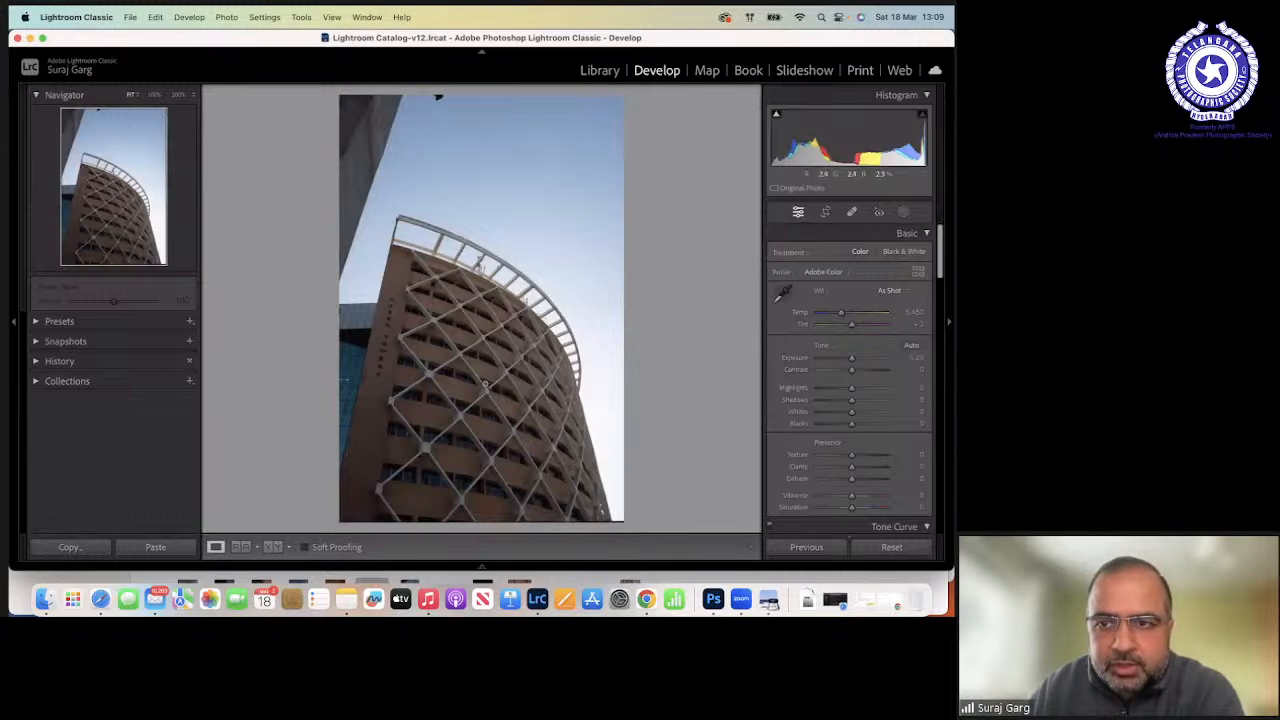
Straighten the curved tower with a crop angle of about -8.4 and a Vertical transform of about -30, and apply the crop.
{"action": "left_click", "coordinate": [826, 213]}
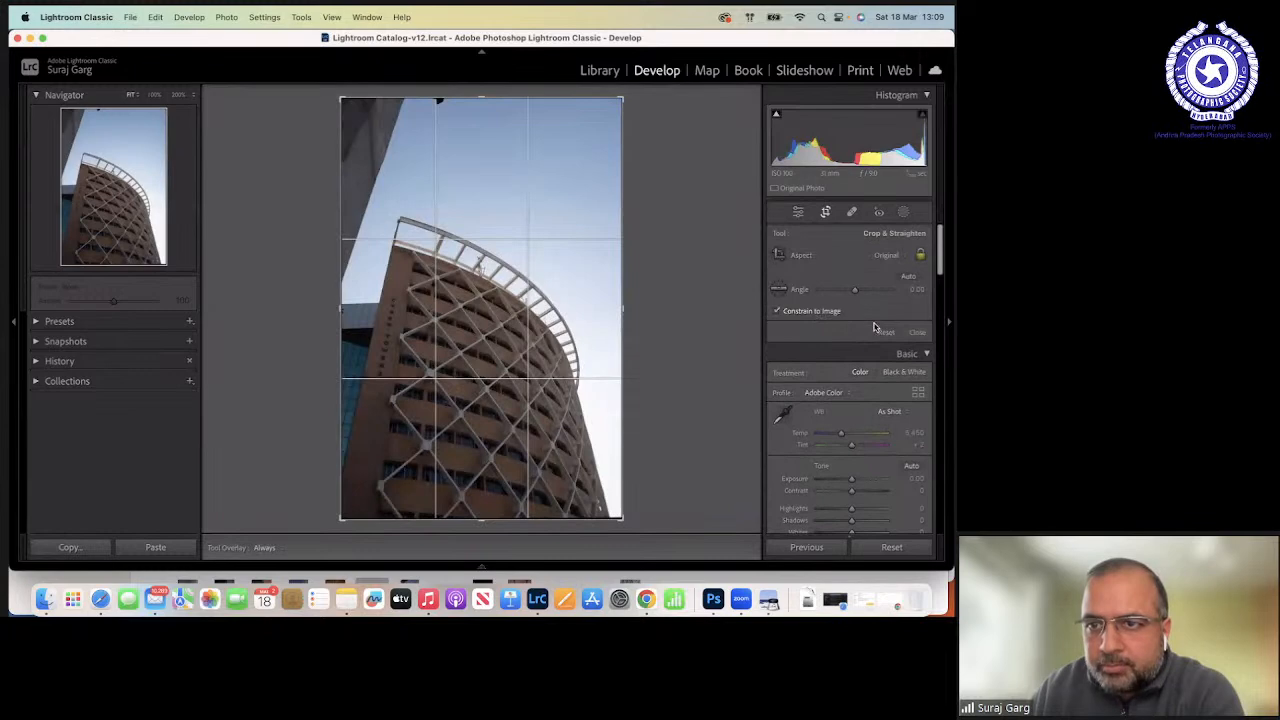
{"action": "left_click_drag", "start_coordinate": [855, 290], "coordinate": [850, 291]}
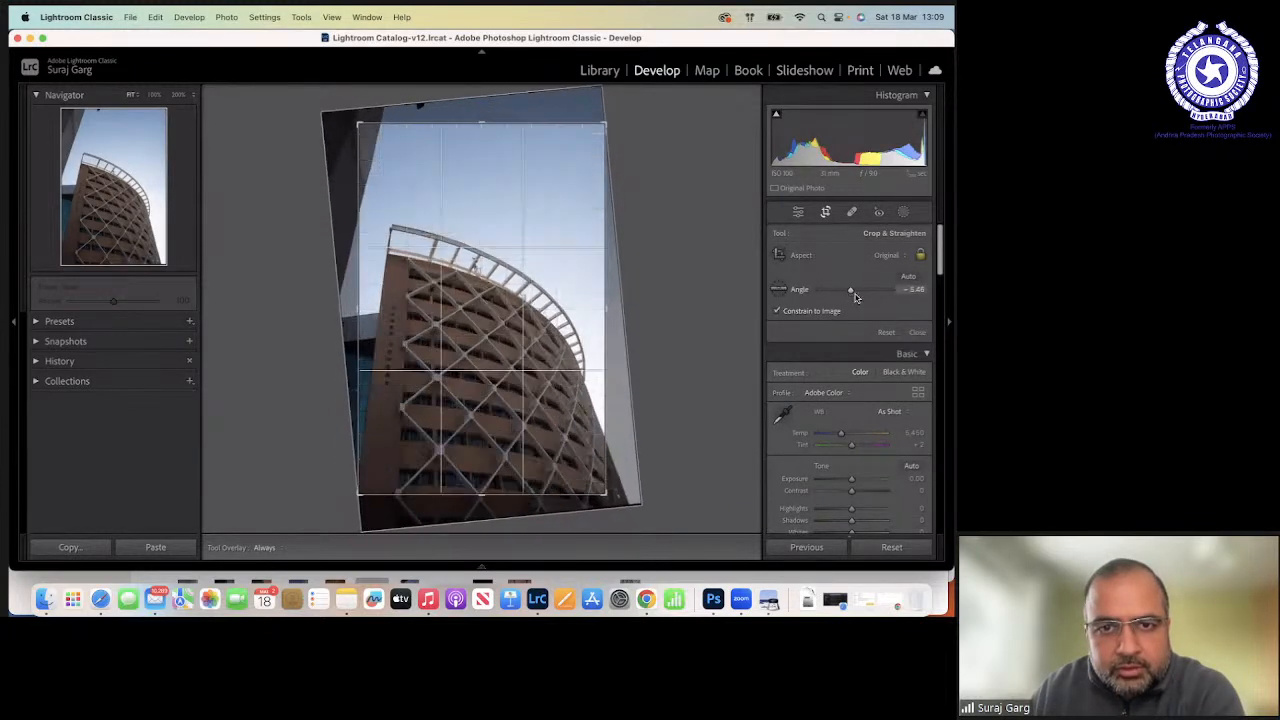
{"action": "left_click_drag", "start_coordinate": [937, 252], "coordinate": [946, 488]}
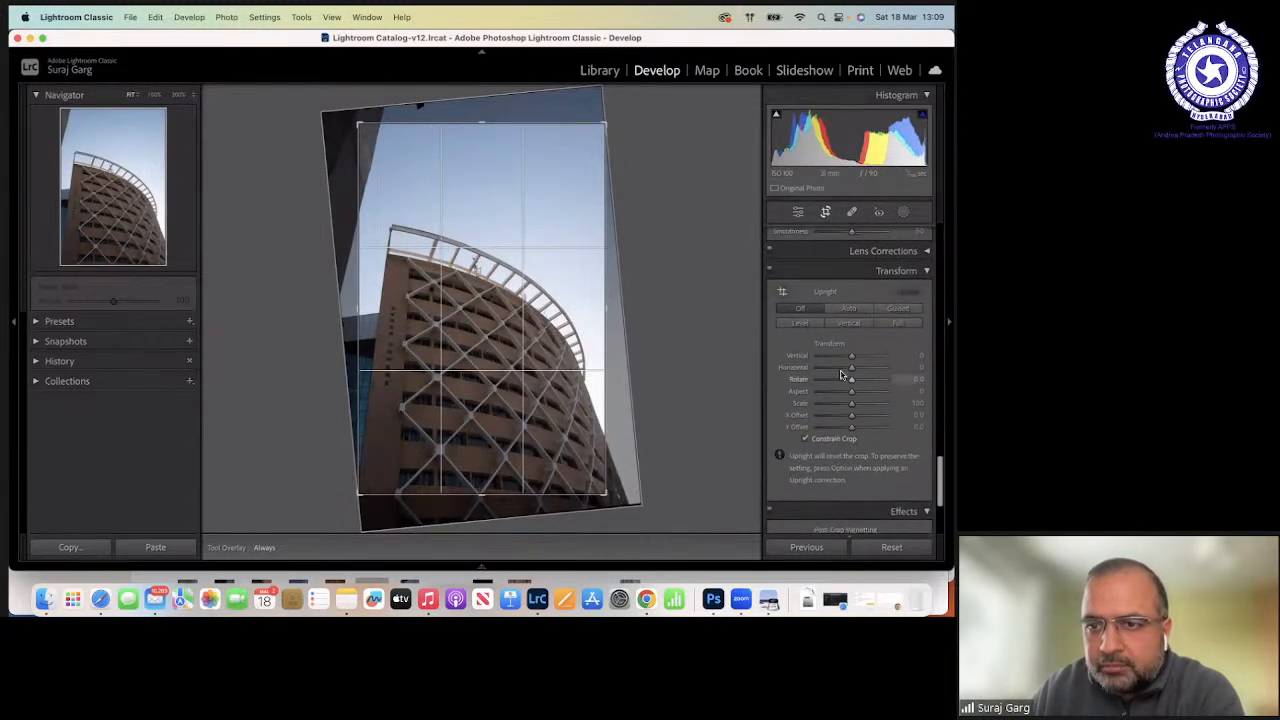
{"action": "left_click_drag", "start_coordinate": [851, 361], "coordinate": [840, 361]}
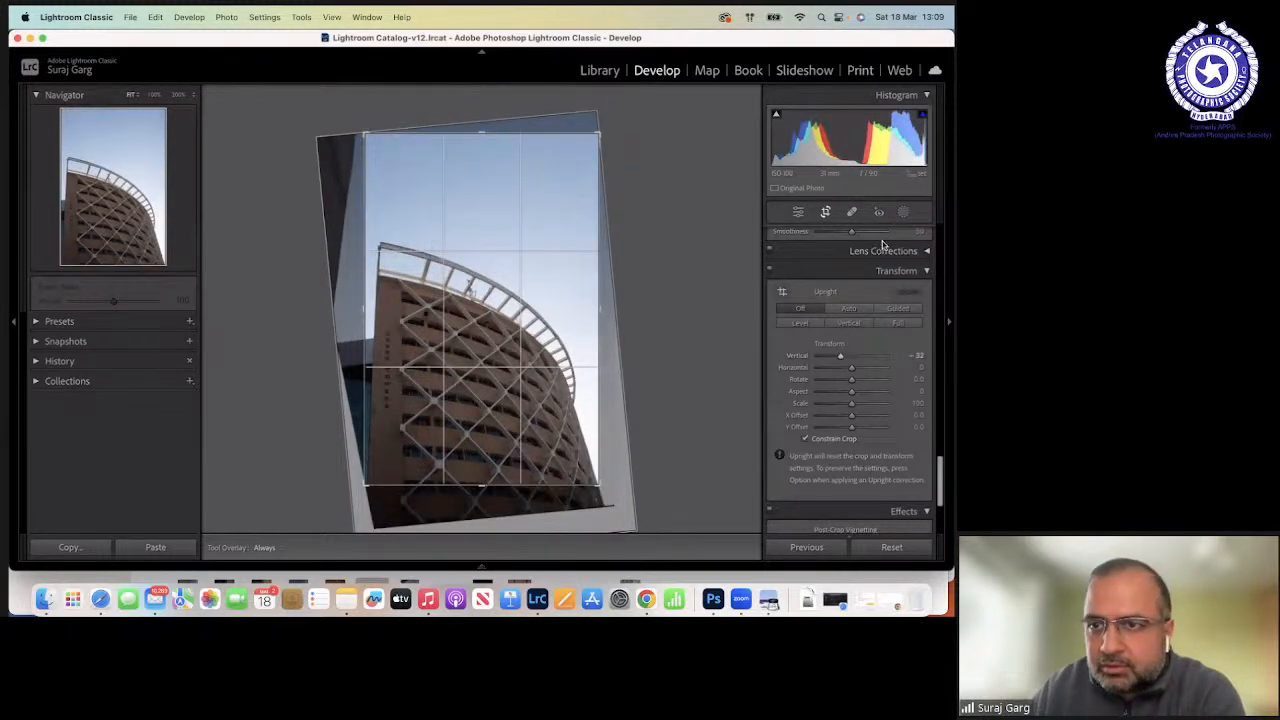
{"action": "left_click_drag", "start_coordinate": [940, 490], "coordinate": [935, 248]}
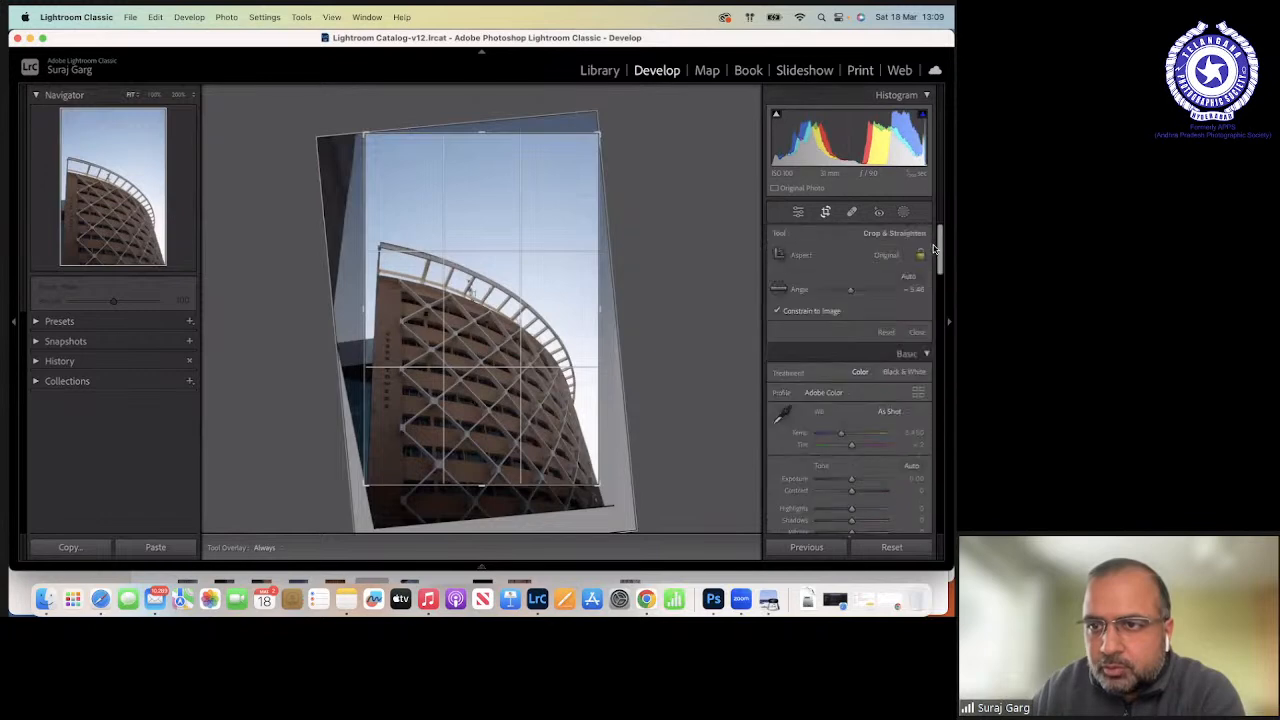
{"action": "left_click_drag", "start_coordinate": [852, 296], "coordinate": [849, 291]}
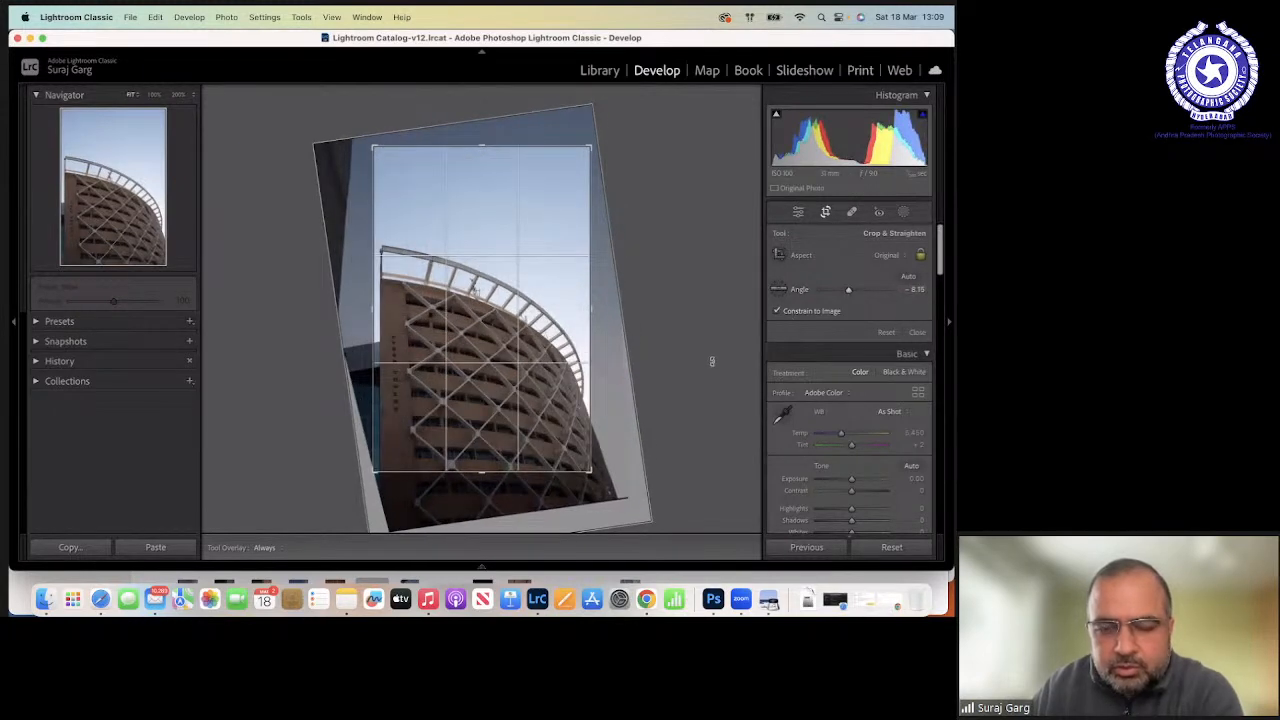
{"action": "key", "text": "Return"}
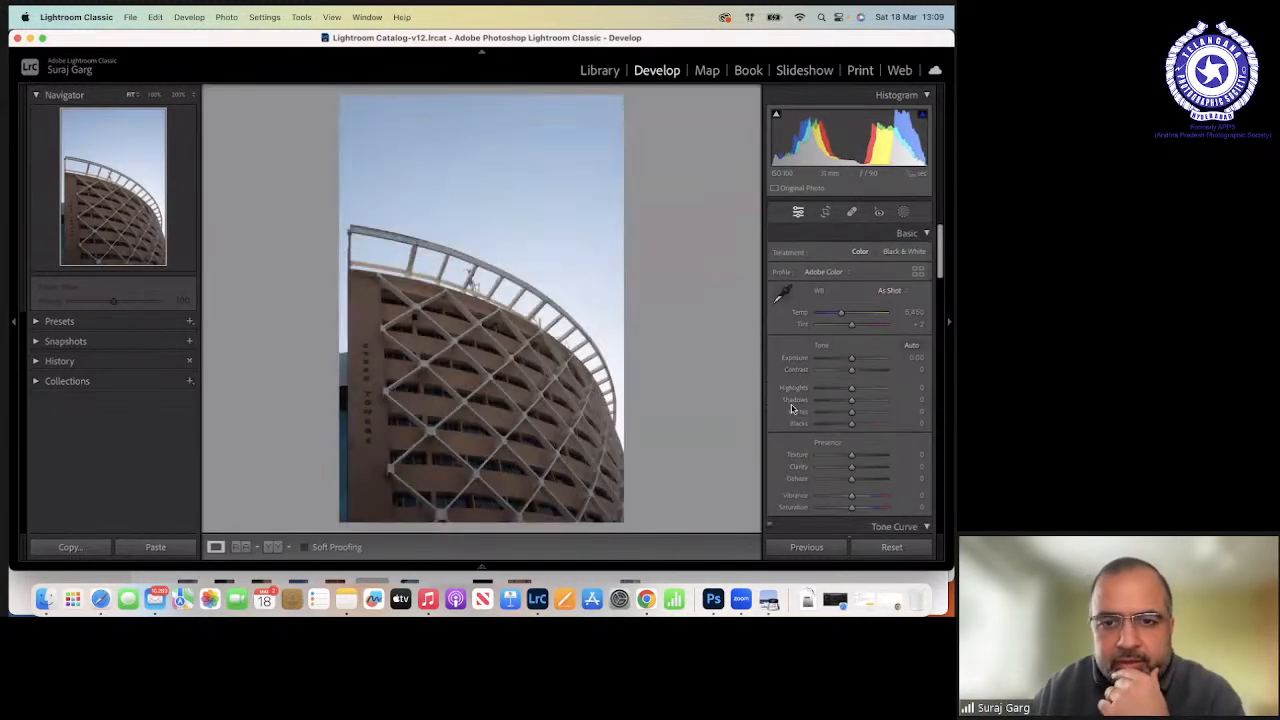
Reposition the crop to include more of the tower's lower floors, apply it, and compare the result with the unedited photo.
{"action": "left_click", "coordinate": [825, 212]}
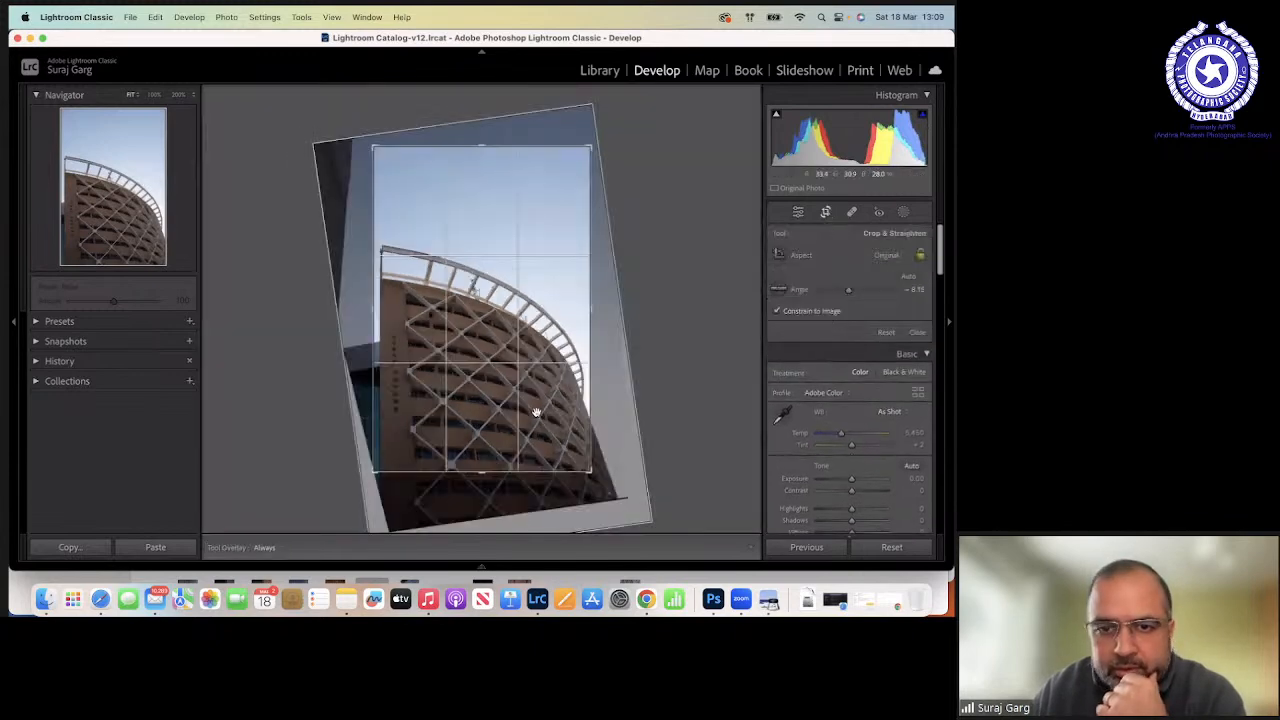
{"action": "left_click_drag", "start_coordinate": [536, 412], "coordinate": [538, 385]}
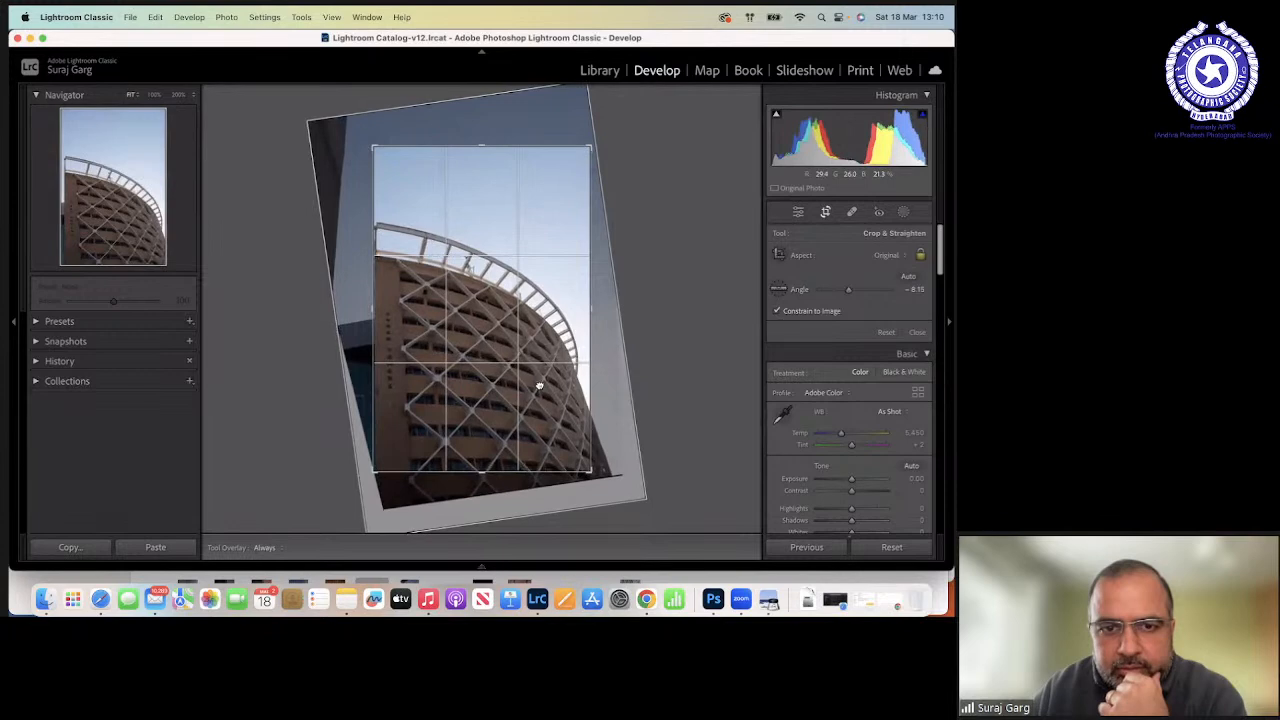
{"action": "key", "text": "Return"}
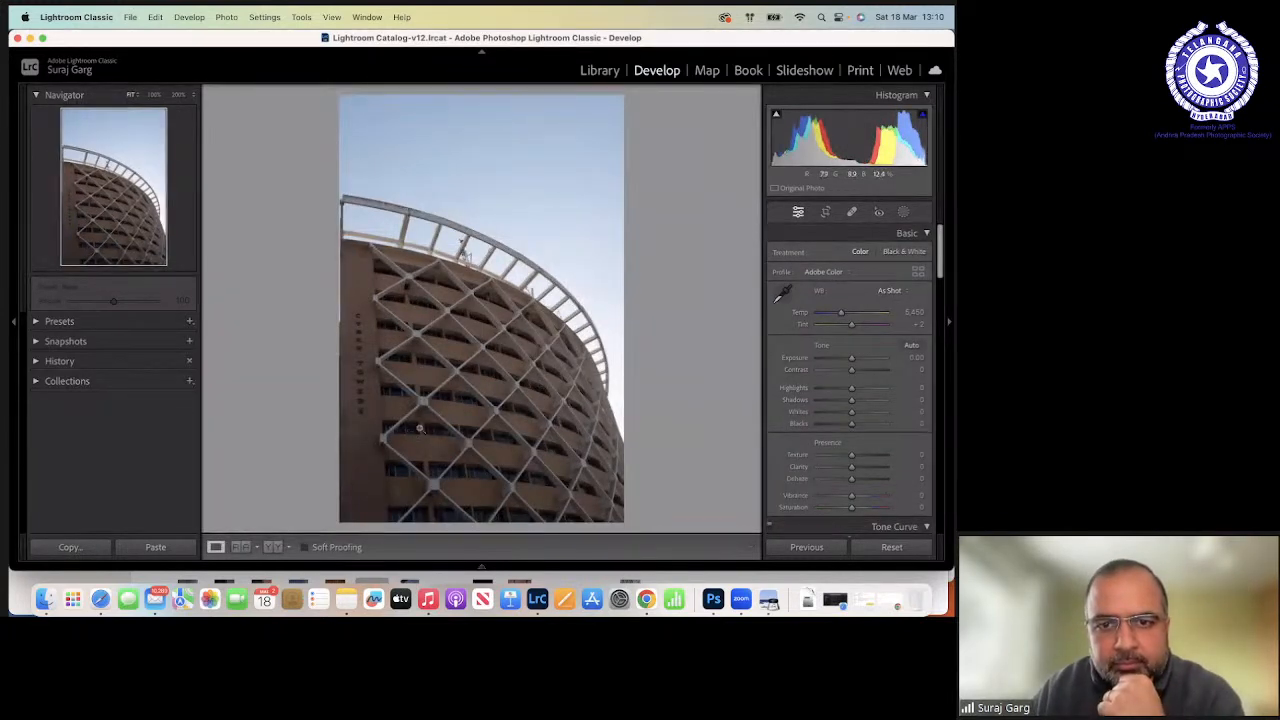
{"action": "key", "text": "backslash"}
{"action": "key", "text": "backslash"}
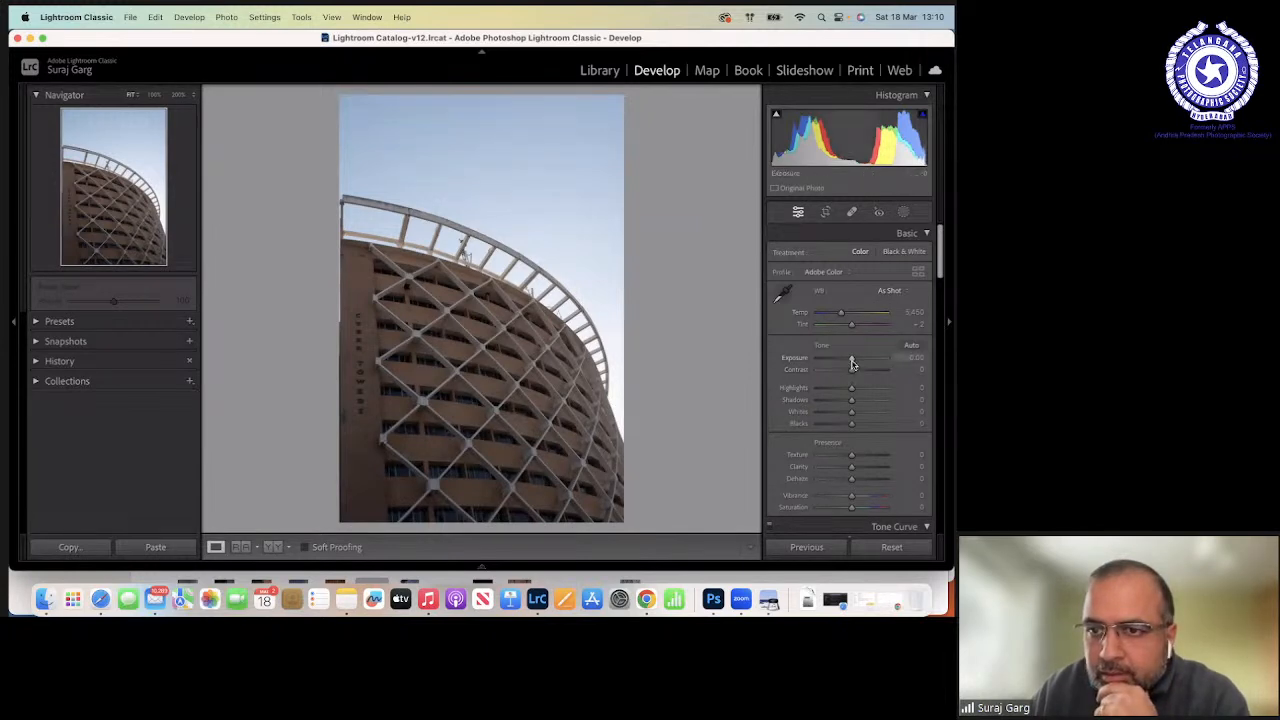
Set Exposure +0.25, Contrast +28, Highlights -28, Shadows -19, Whites +17, Blacks -19, Texture +20, Clarity +13 and Dehaze +5, and convert to Black & White.
{"action": "left_click_drag", "start_coordinate": [851, 364], "coordinate": [861, 372]}
{"action": "left_click_drag", "start_coordinate": [852, 388], "coordinate": [843, 392]}
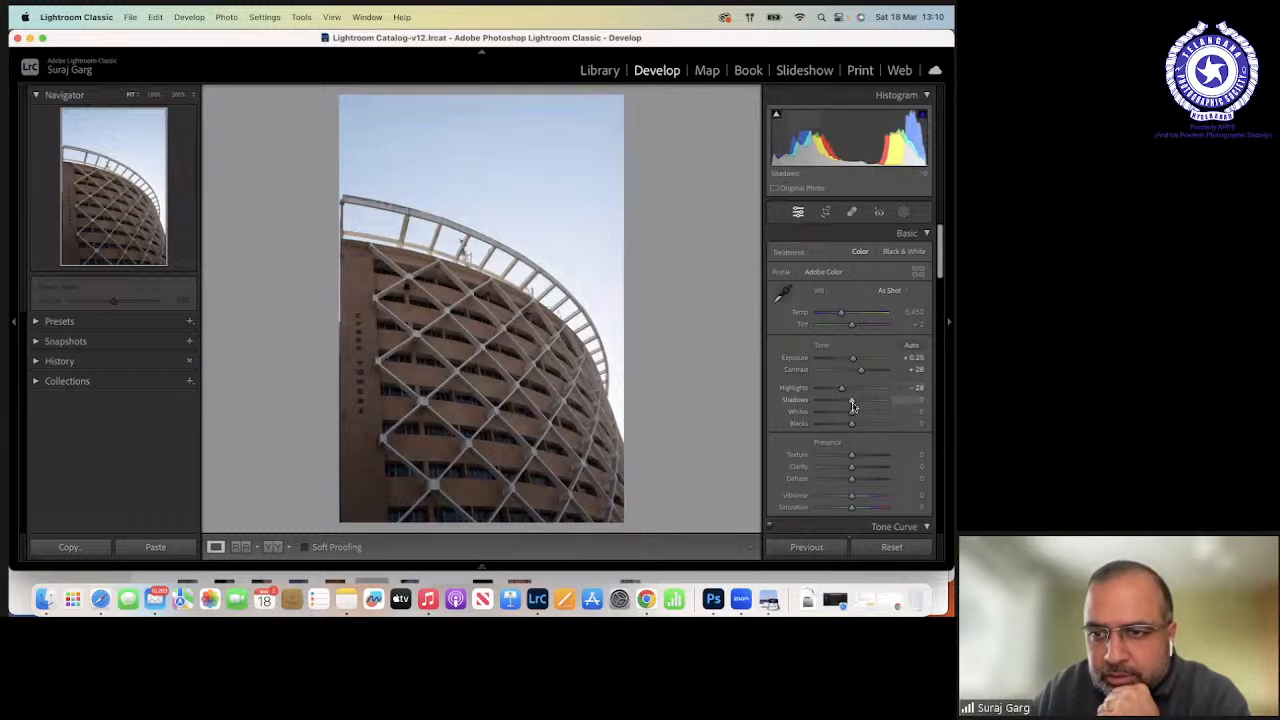
{"action": "left_click_drag", "start_coordinate": [851, 403], "coordinate": [854, 481]}
{"action": "left_click", "coordinate": [903, 251]}
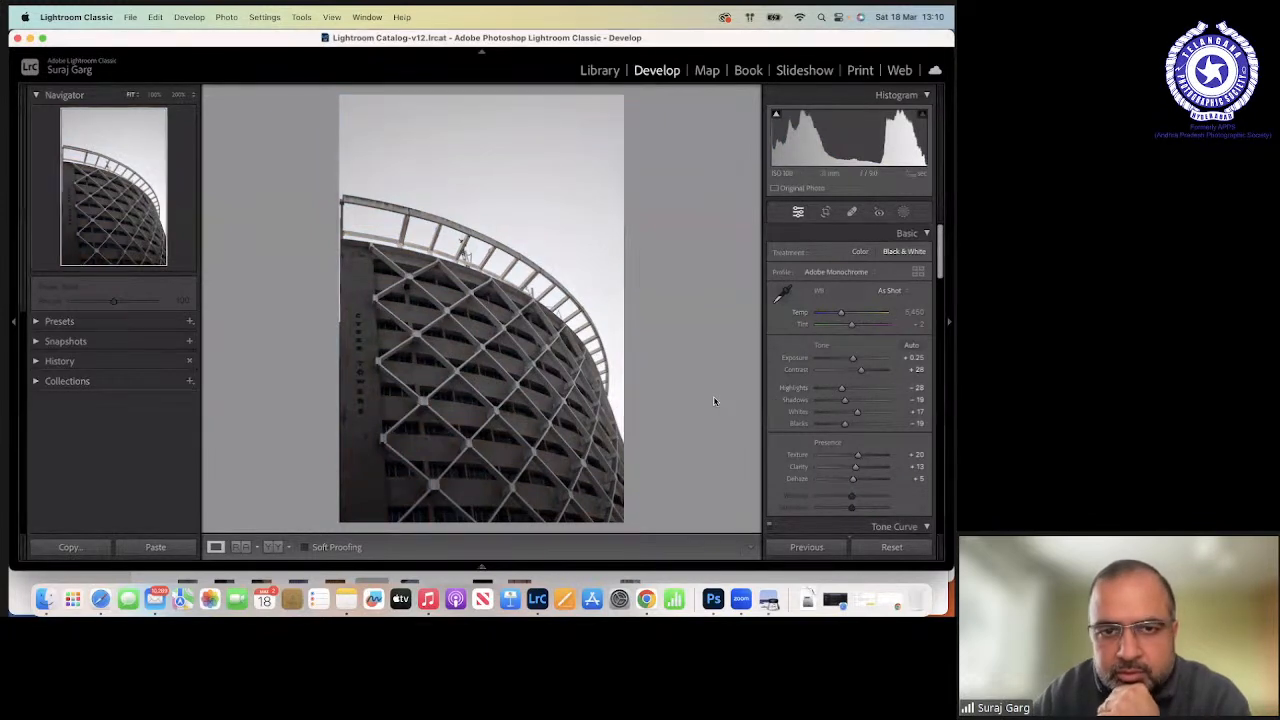
Compare the new black-and-white tower edit with the existing darker-sky version by alternating between the two photos.
{"action": "key", "text": "Right"}
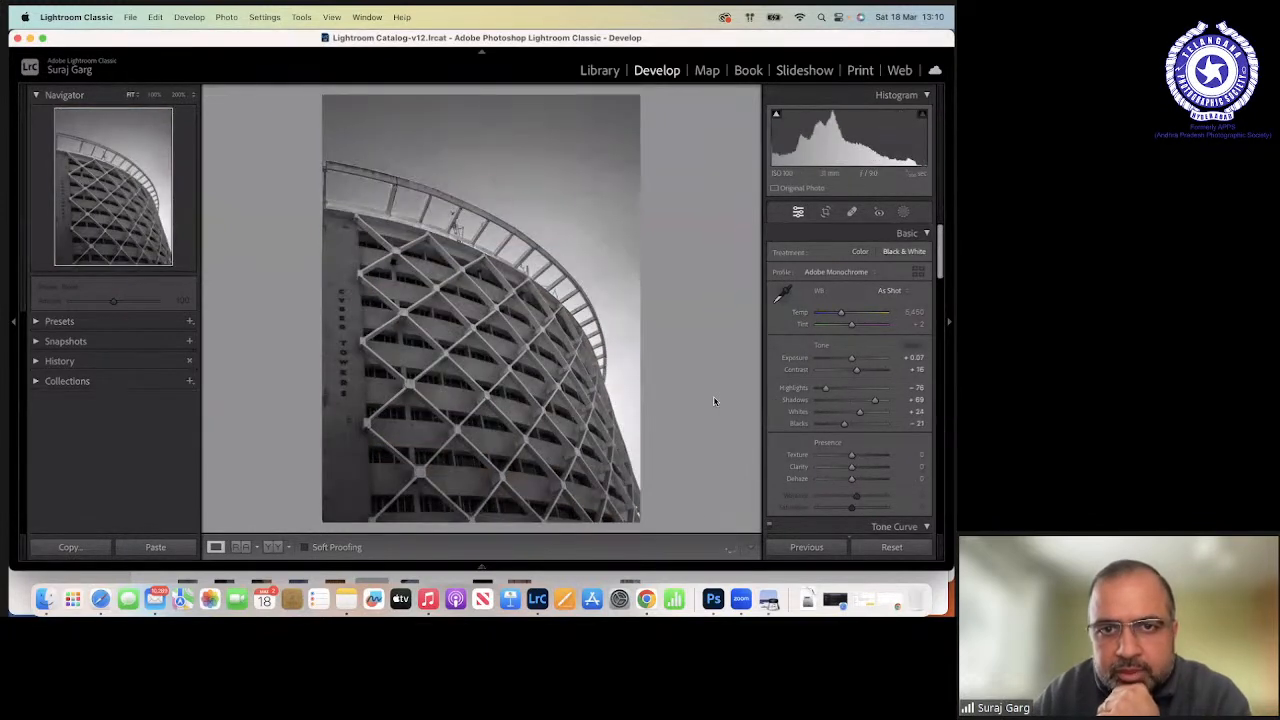
{"action": "key", "text": "Right"}
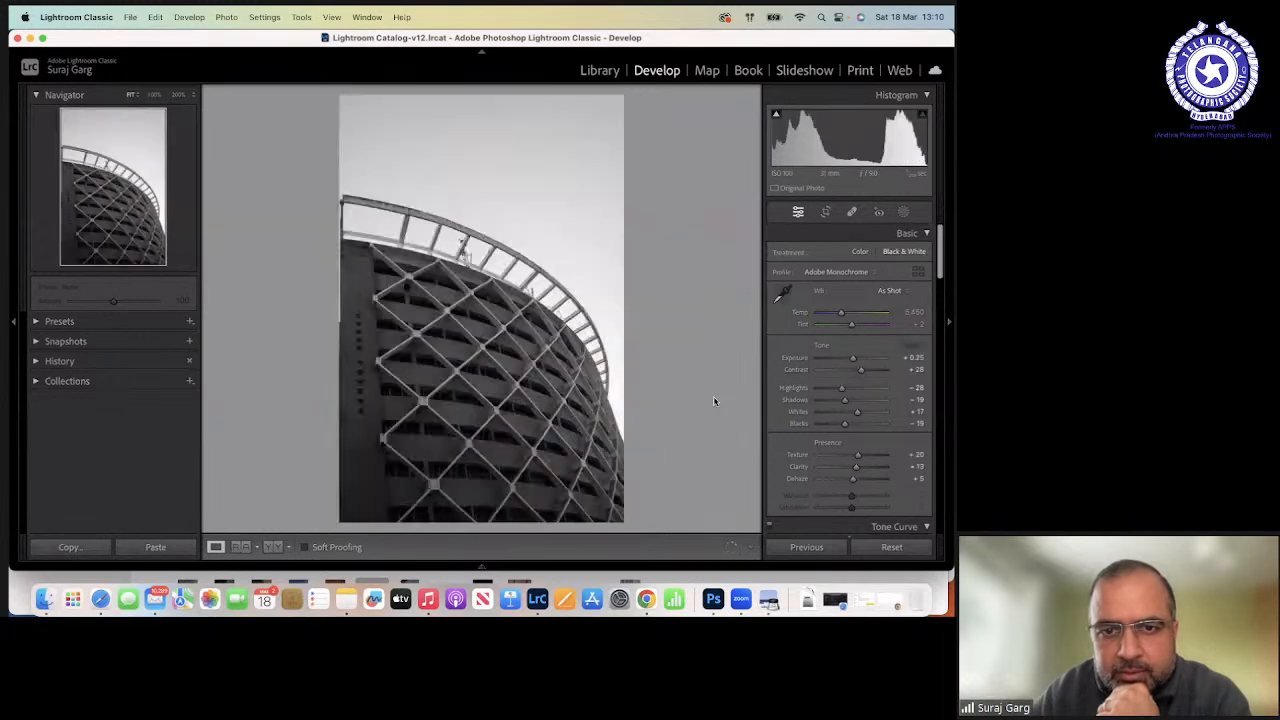
{"action": "key", "text": "Right"}
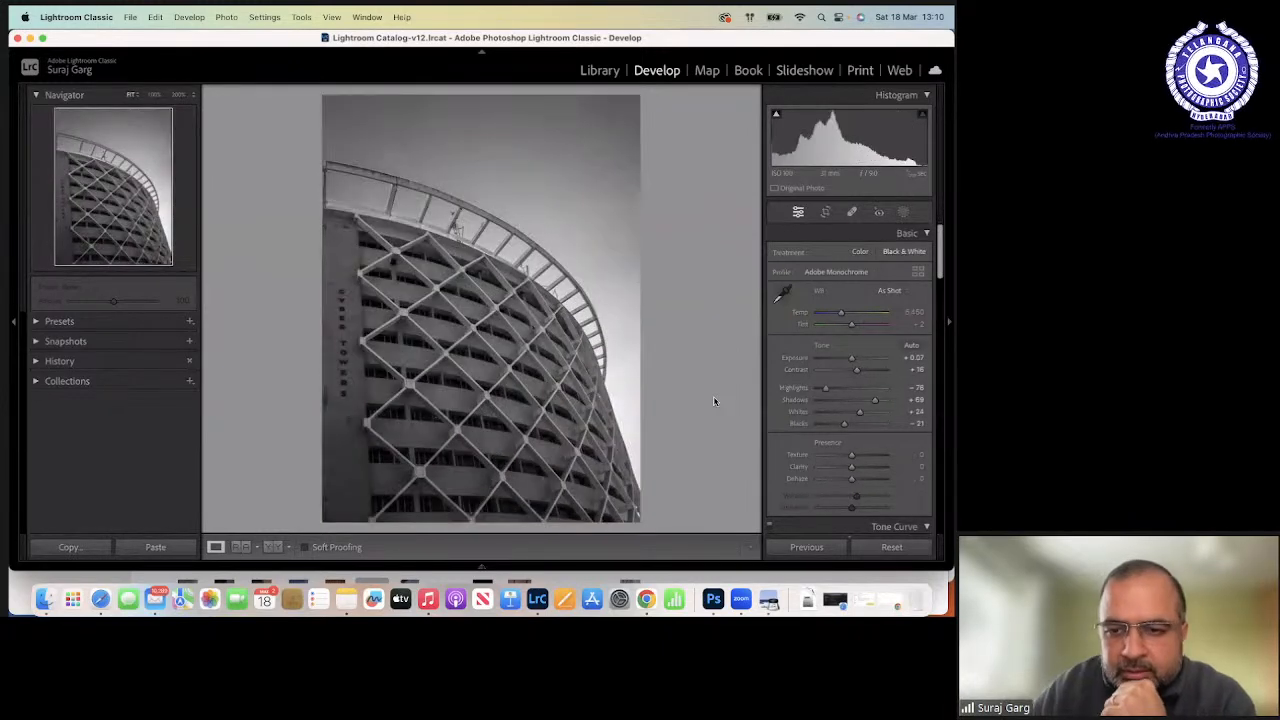
Switch to Photoshop and load the saved Sky New channel of the tower image as a new selection.
{"action": "left_click", "coordinate": [713, 599]}
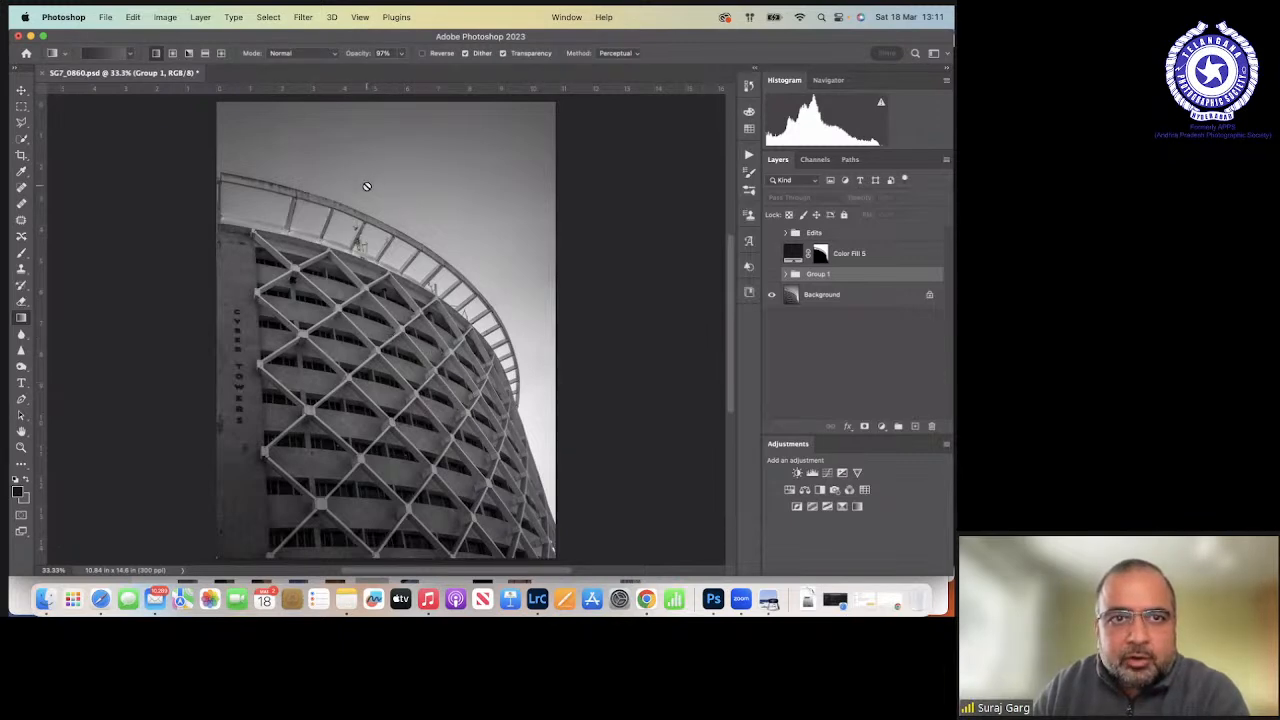
{"action": "left_click", "coordinate": [270, 17]}
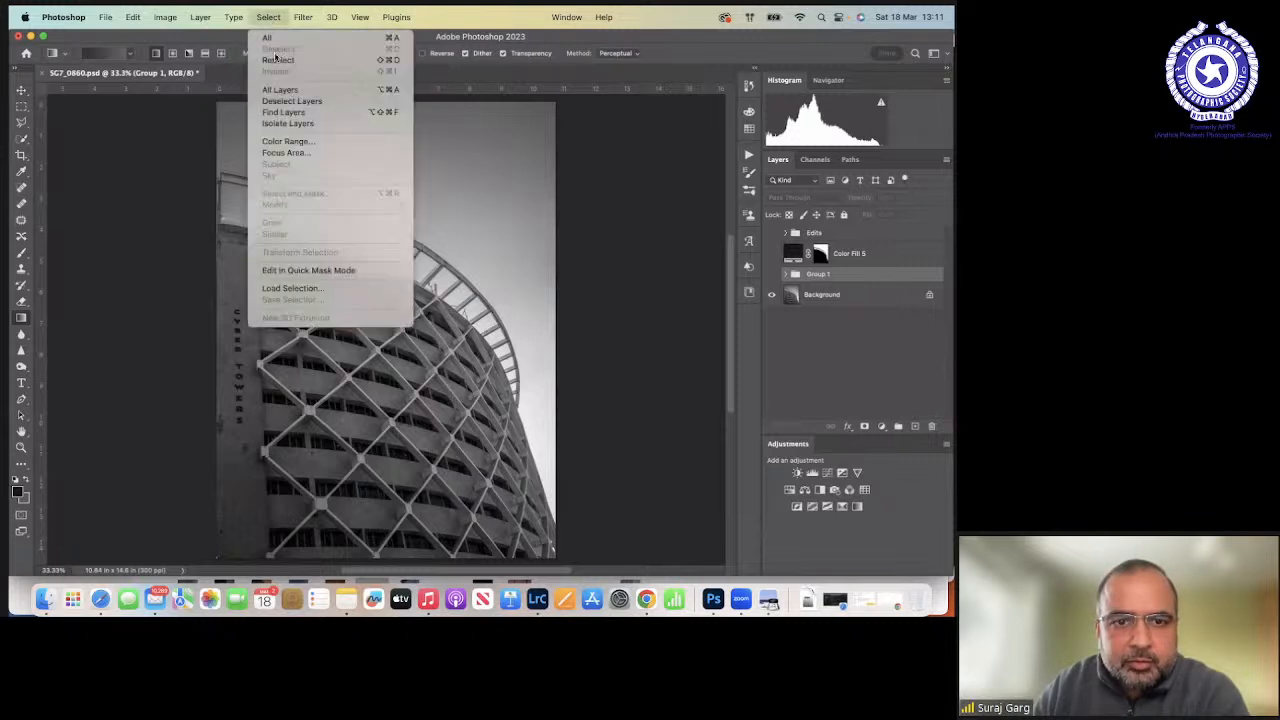
{"action": "left_click", "coordinate": [300, 287]}
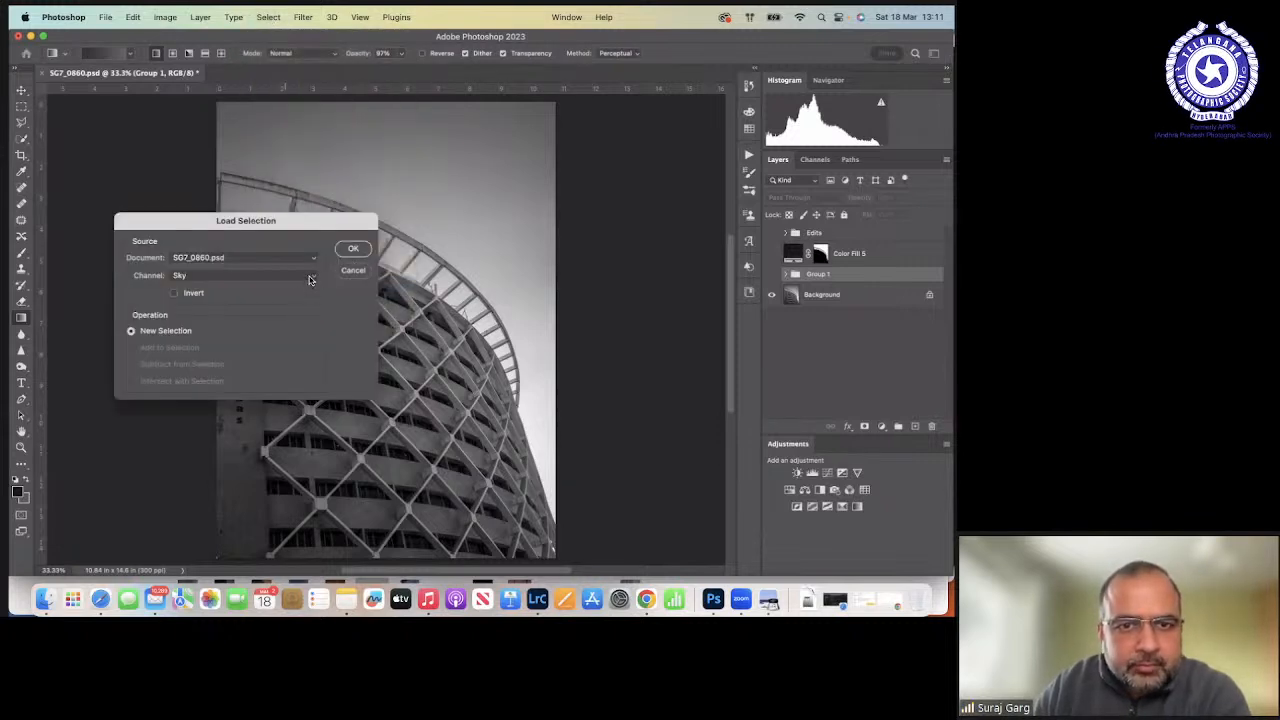
{"action": "left_click", "coordinate": [309, 280]}
{"action": "left_click", "coordinate": [290, 289]}
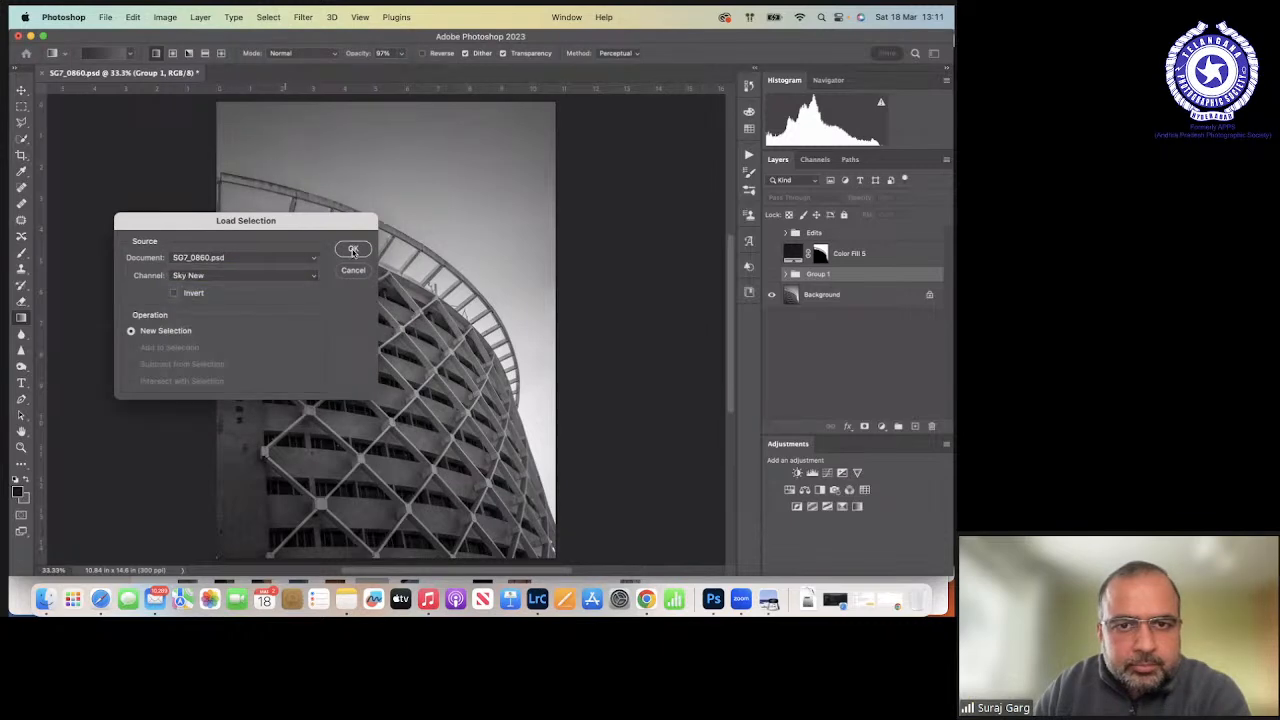
{"action": "left_click", "coordinate": [352, 250]}
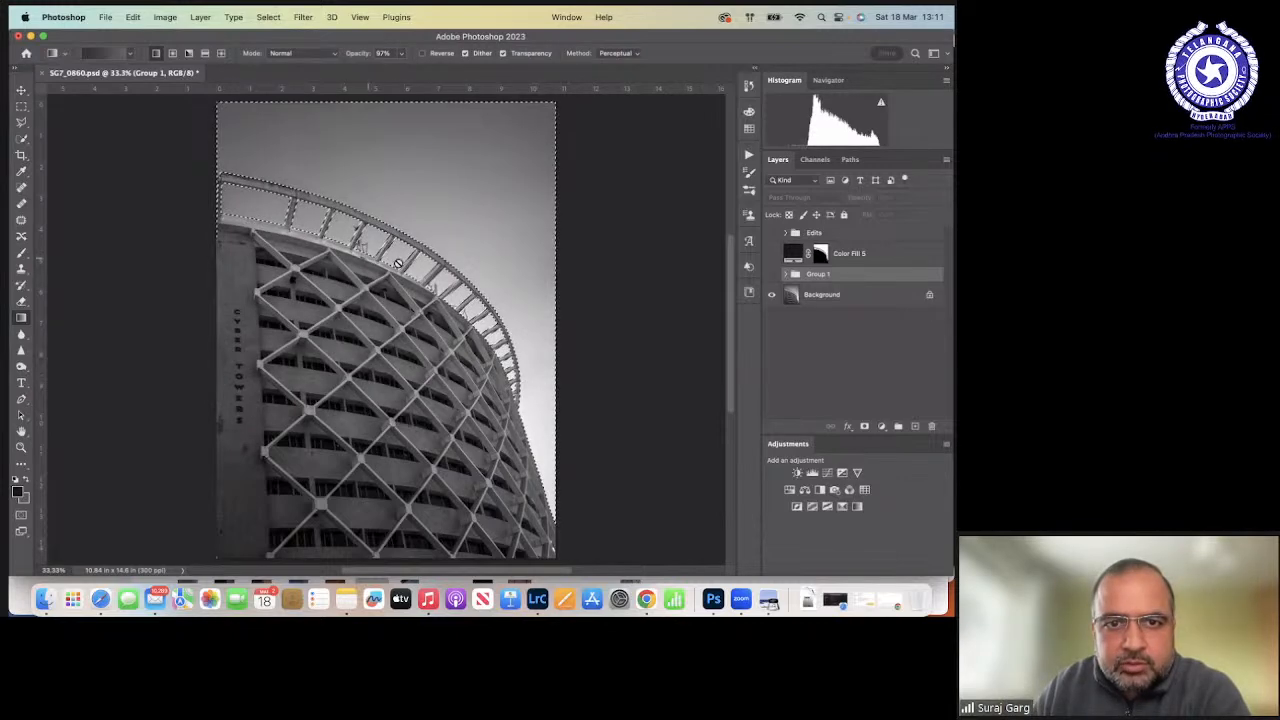
Fill the selected sky with a dark grey Solid Color layer, RGB 31, 31, 31, and add an empty layer above it.
{"action": "left_click", "coordinate": [882, 426]}
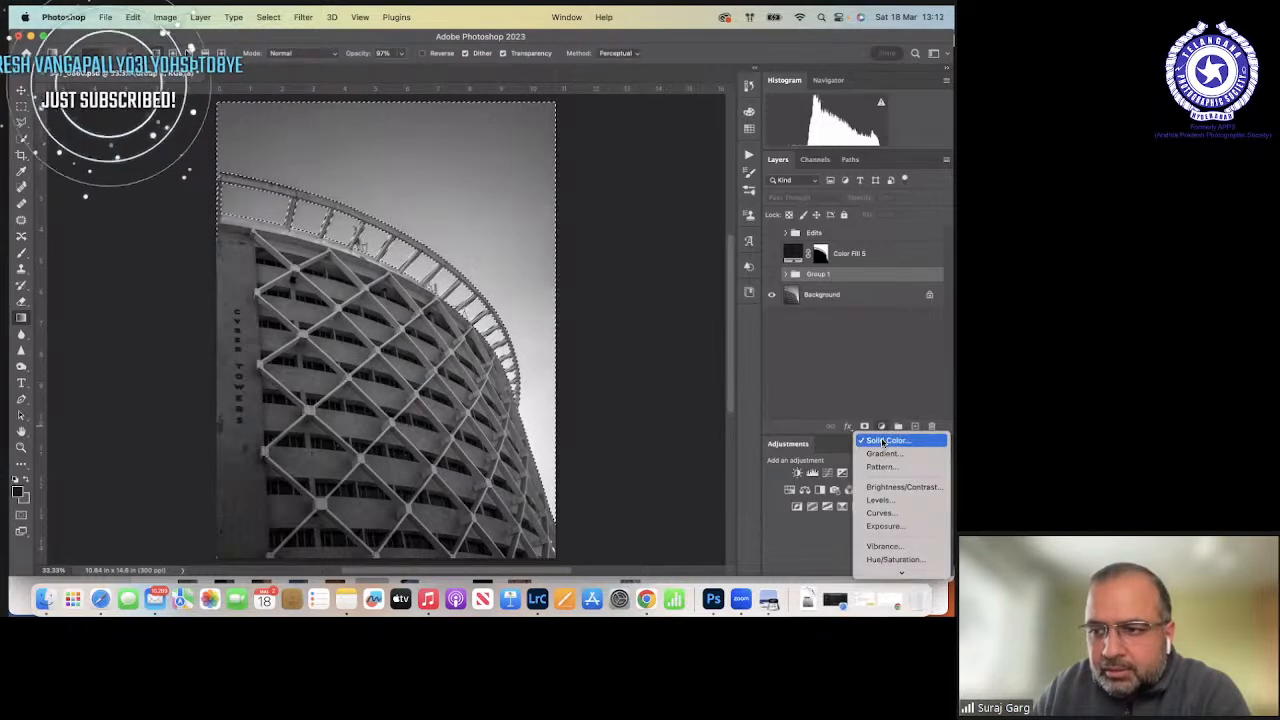
{"action": "left_click", "coordinate": [880, 384]}
{"action": "left_click", "coordinate": [915, 427]}
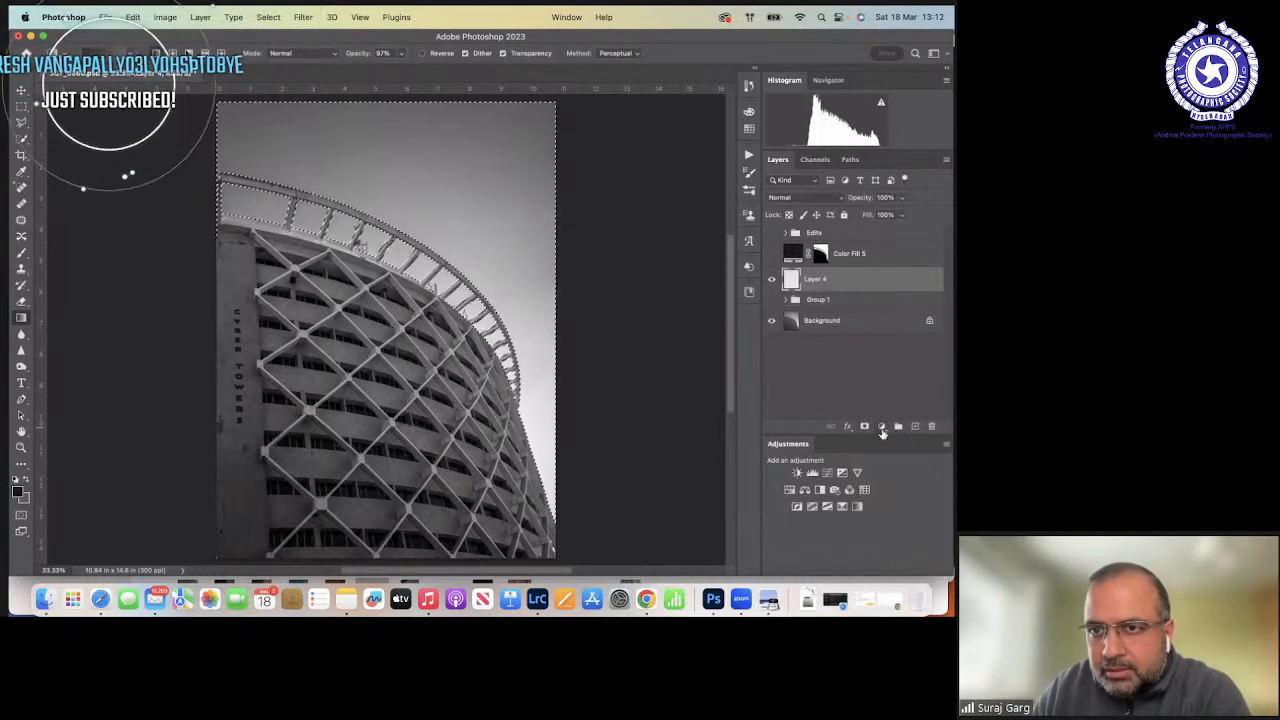
{"action": "left_click", "coordinate": [881, 427]}
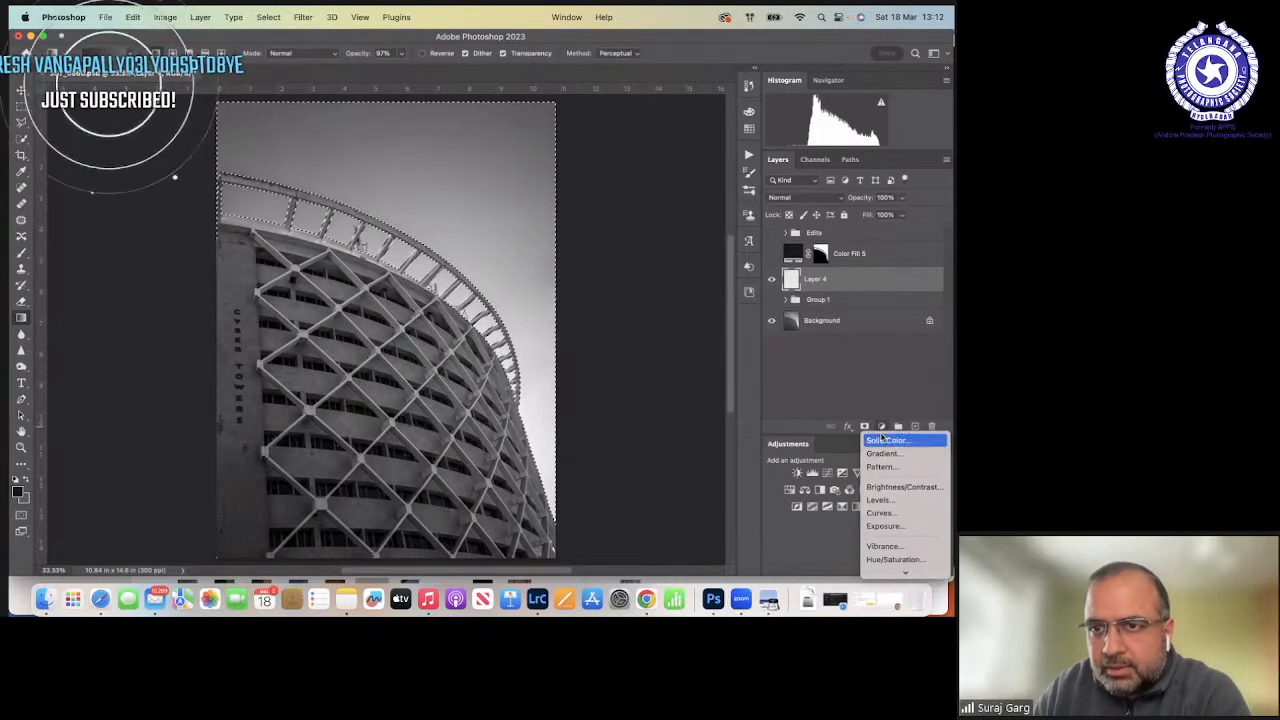
{"action": "left_click", "coordinate": [886, 441]}
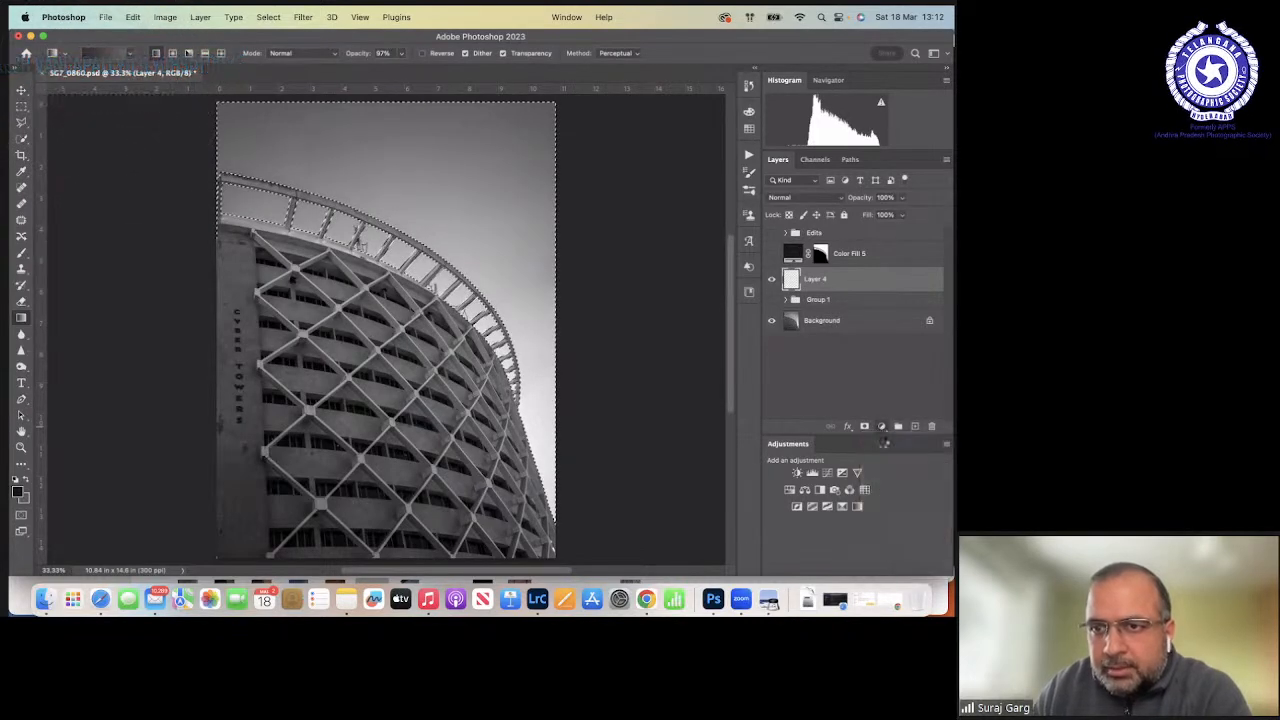
{"action": "left_click_drag", "start_coordinate": [628, 377], "coordinate": [629, 371]}
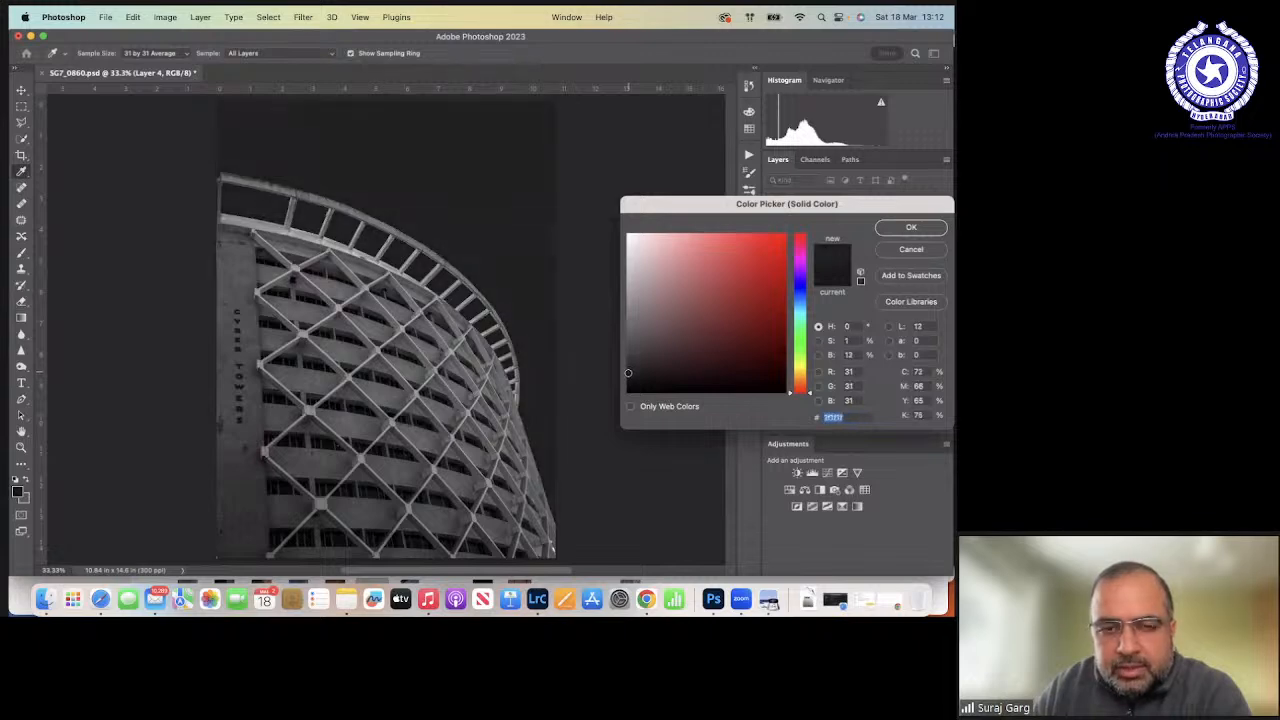
{"action": "left_click", "coordinate": [895, 227]}
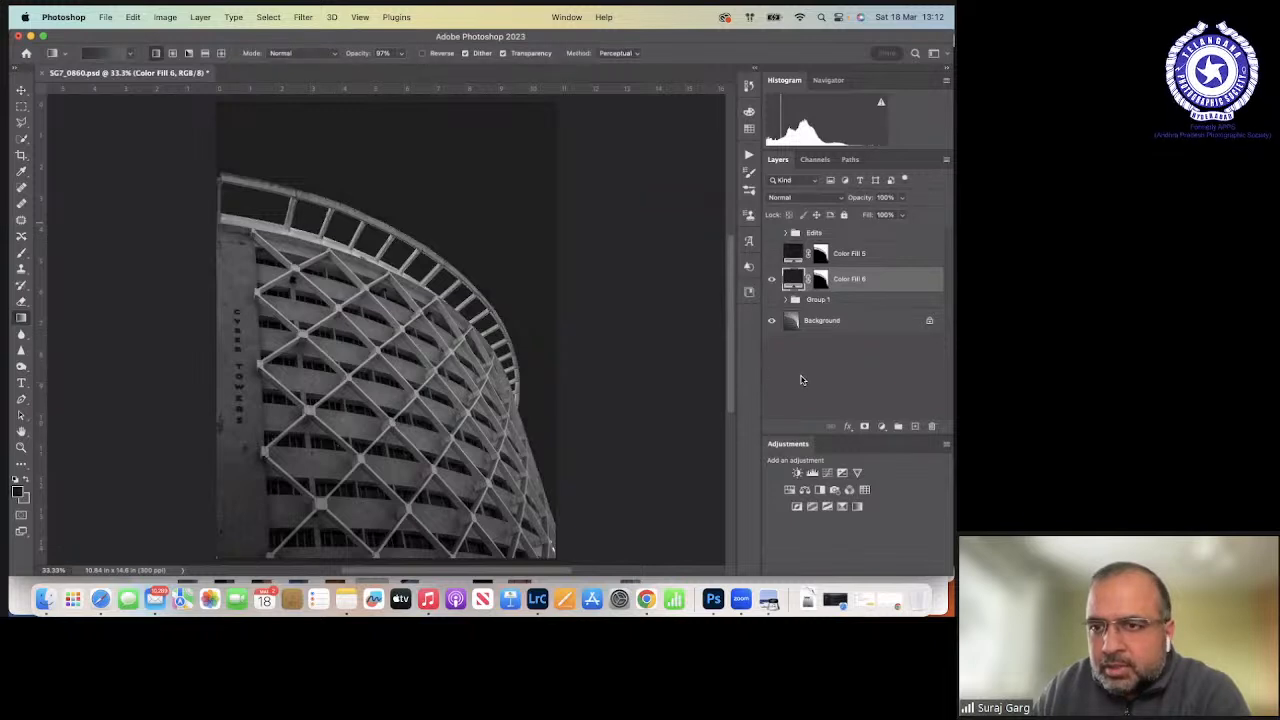
{"action": "left_click", "coordinate": [914, 427]}
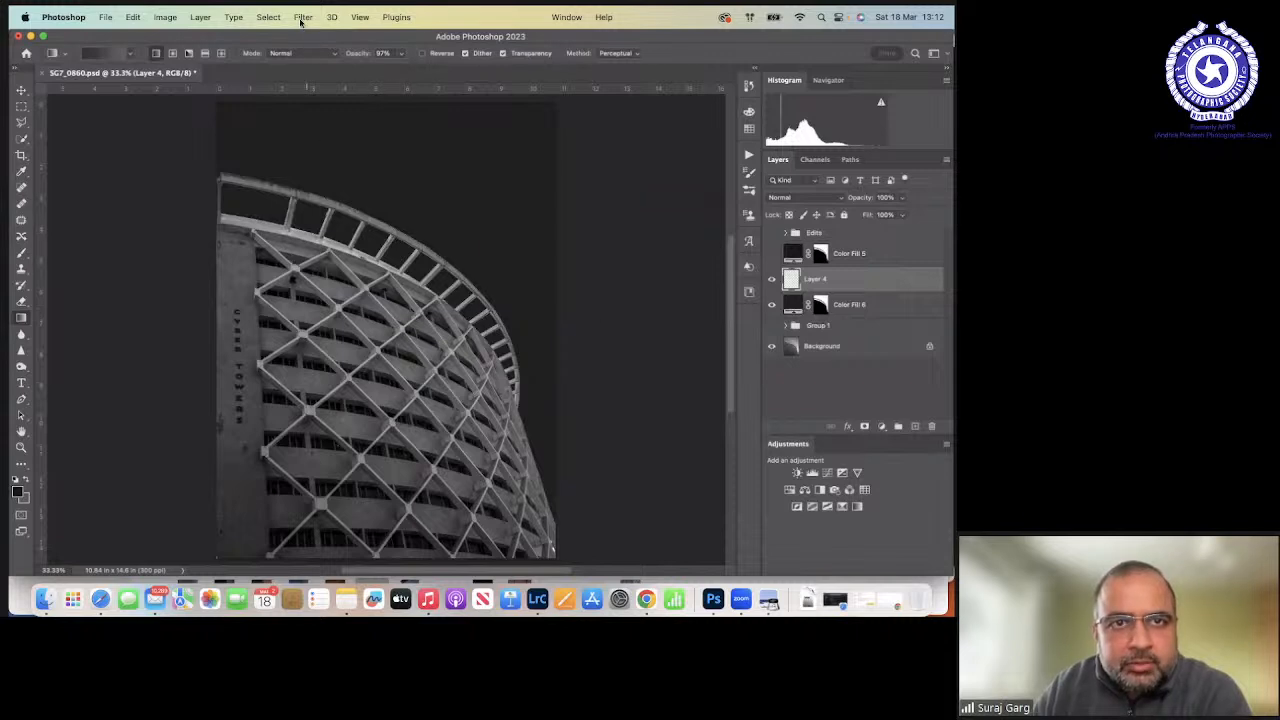
{"action": "left_click", "coordinate": [302, 17]}
{"action": "mouse_move", "coordinate": [440, 209]}
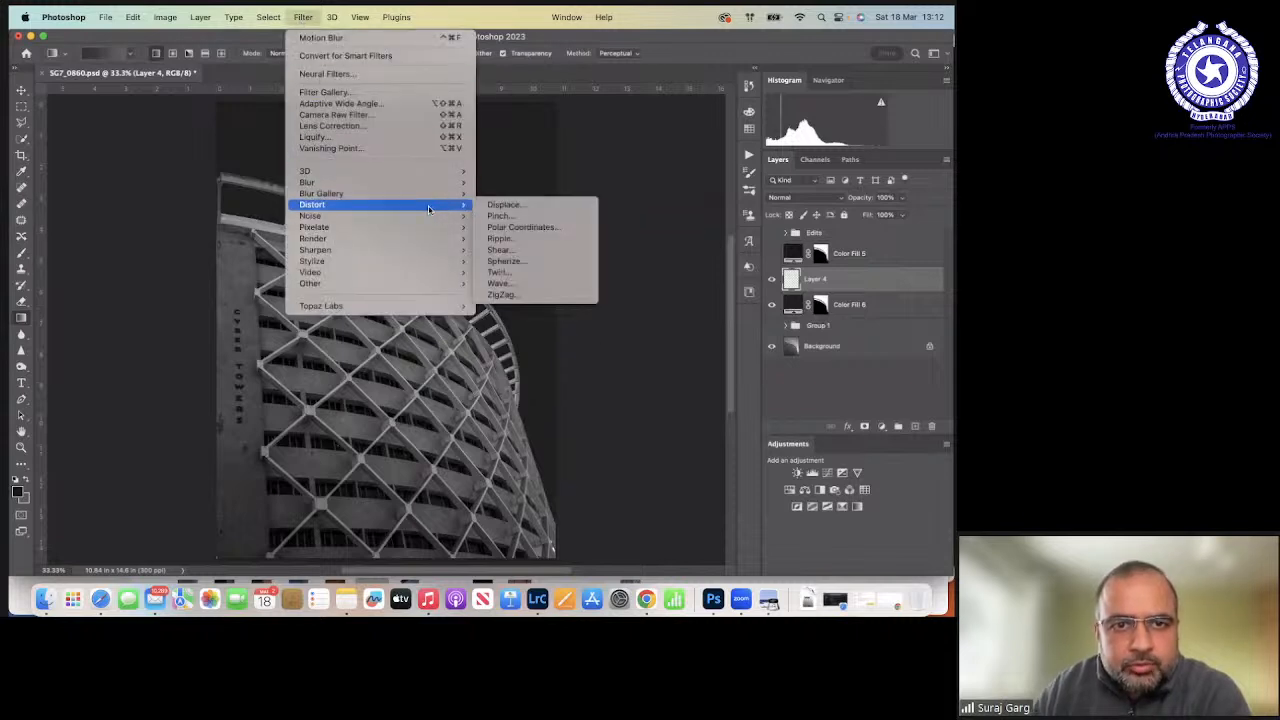
{"action": "mouse_move", "coordinate": [430, 239]}
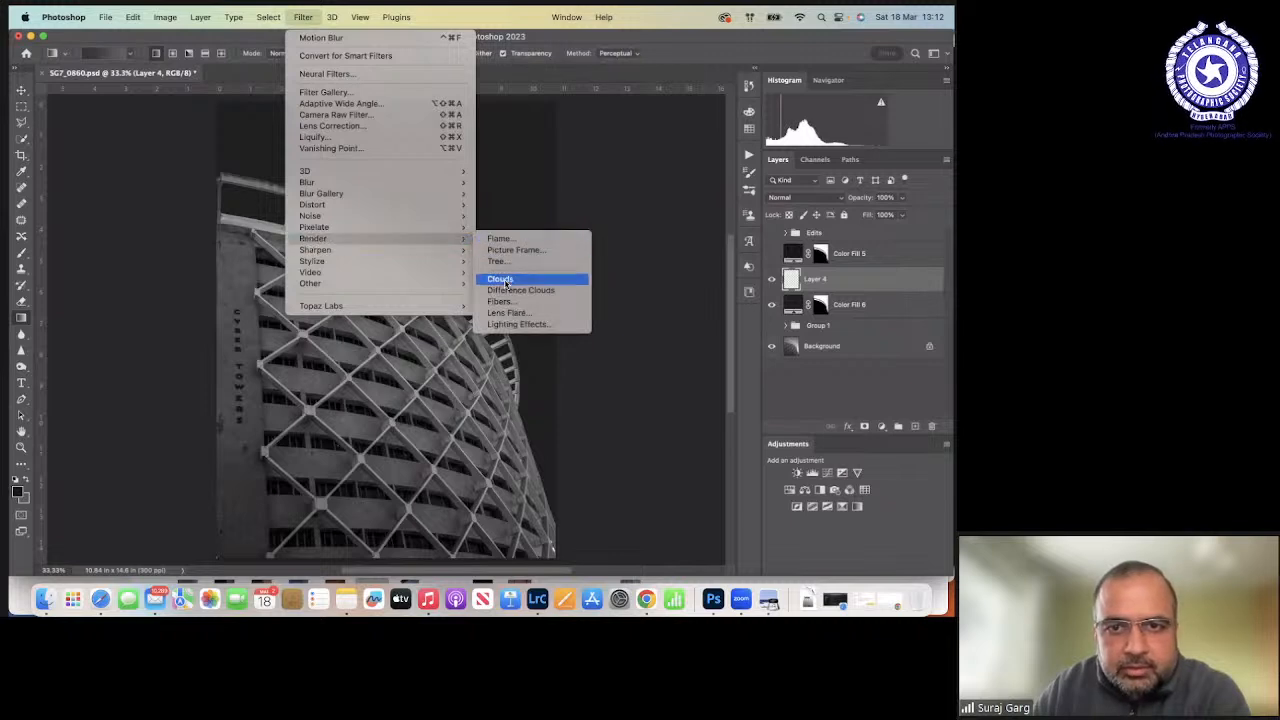
{"action": "left_click", "coordinate": [505, 281]}
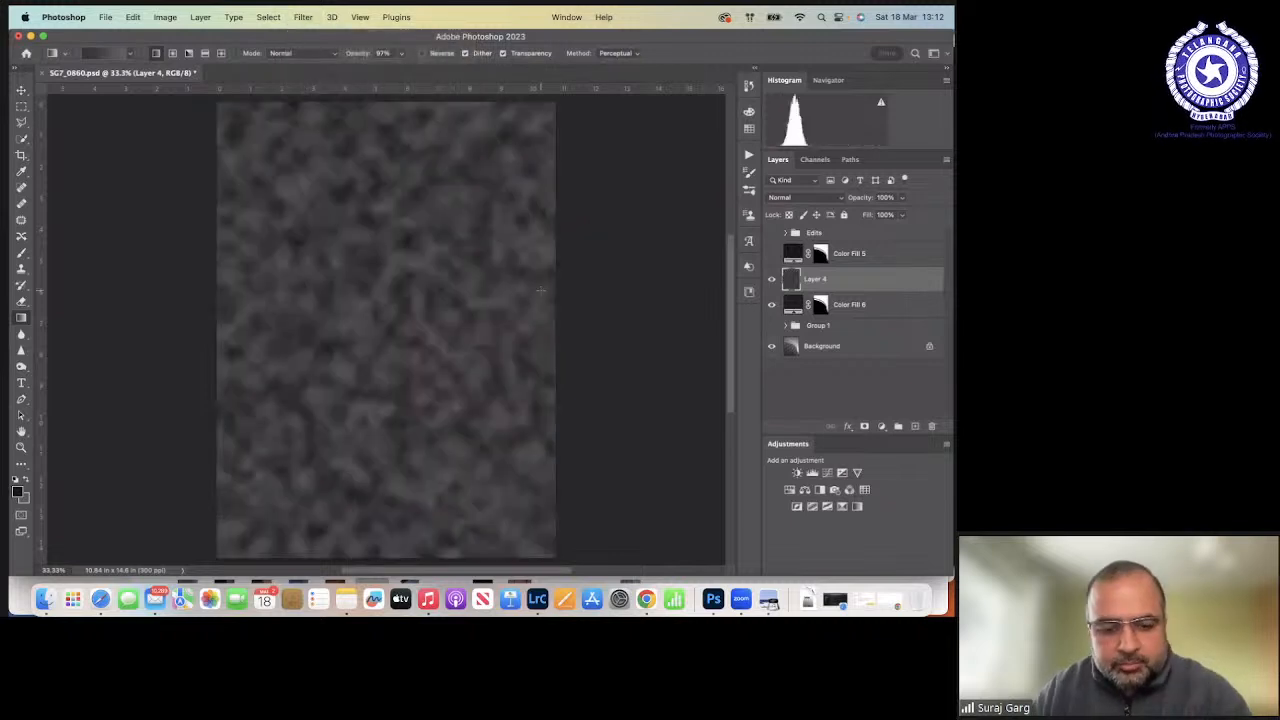
{"action": "key", "text": "super+z"}
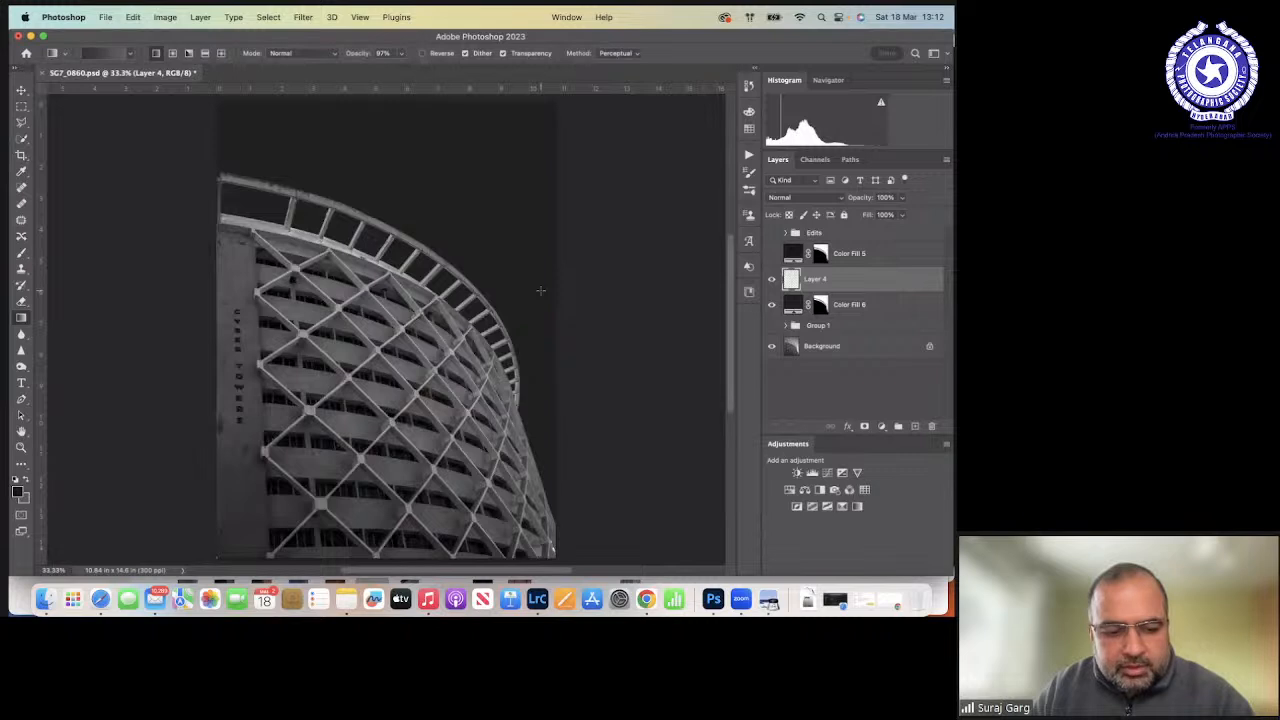
Restore the sky selection and render the Clouds filter inside it on the new empty layer.
{"action": "key", "text": "super+a"}
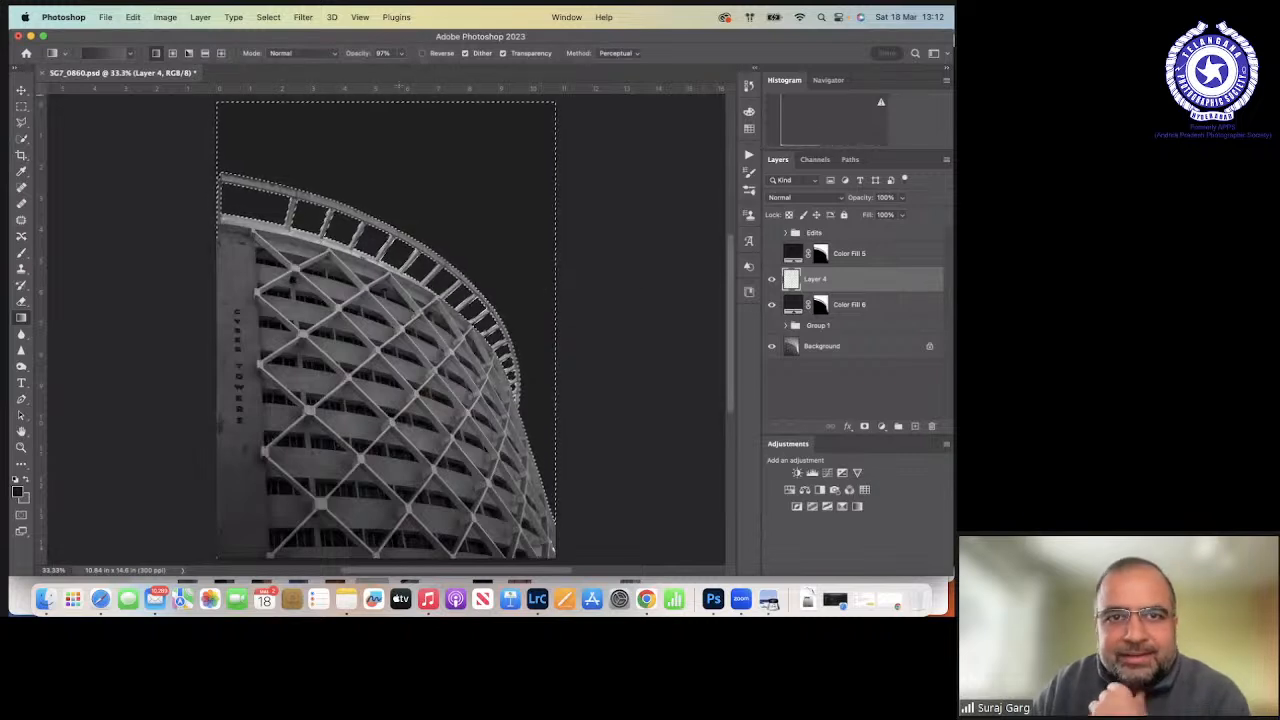
{"action": "left_click", "coordinate": [302, 17]}
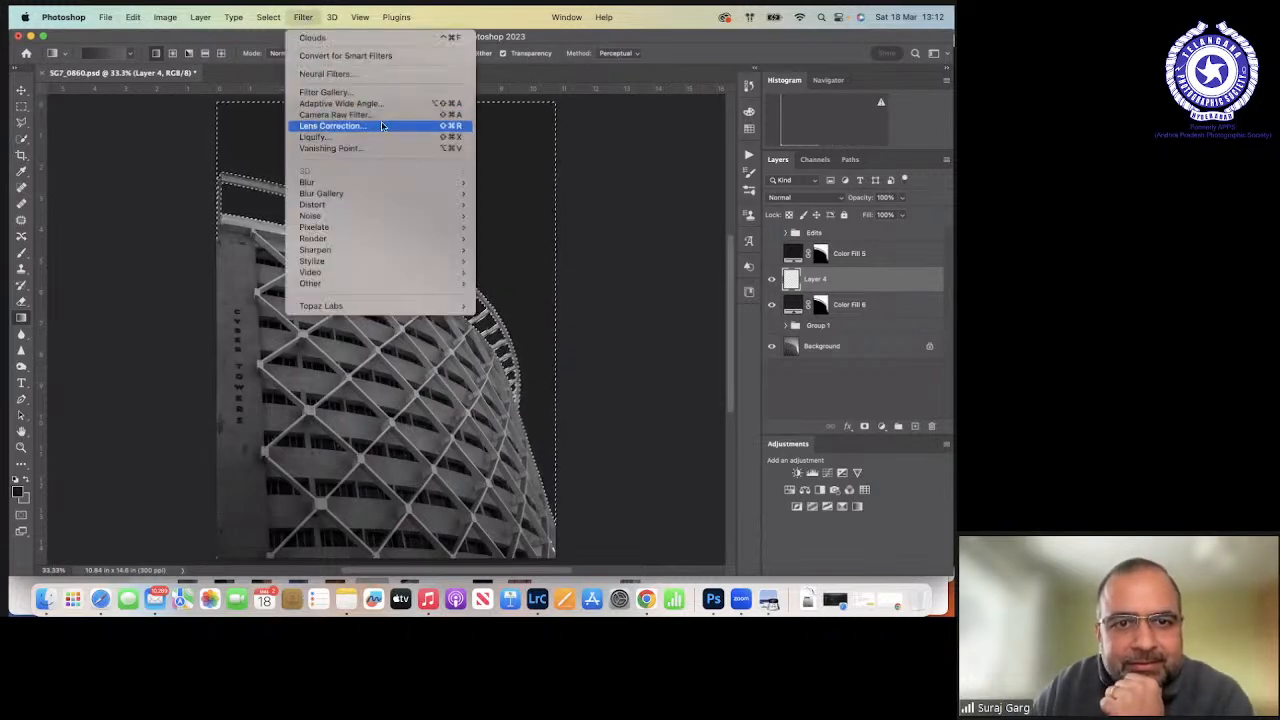
{"action": "mouse_move", "coordinate": [460, 238]}
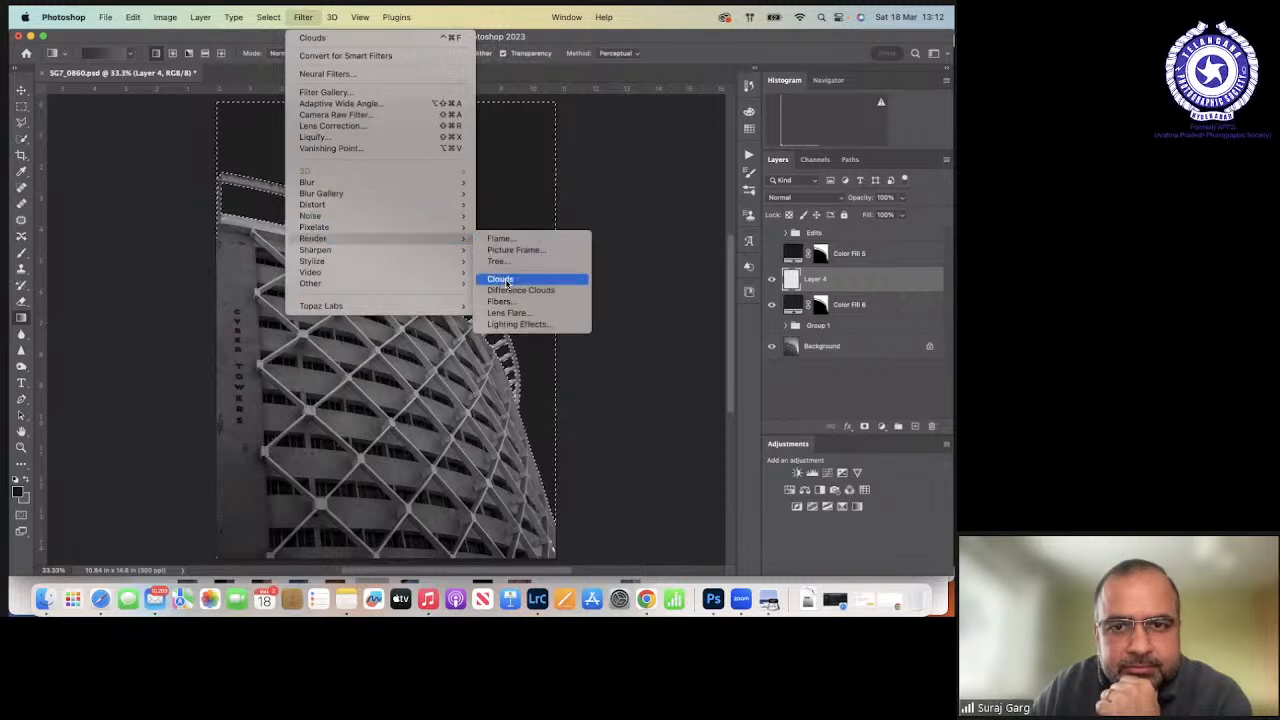
{"action": "left_click", "coordinate": [503, 280]}
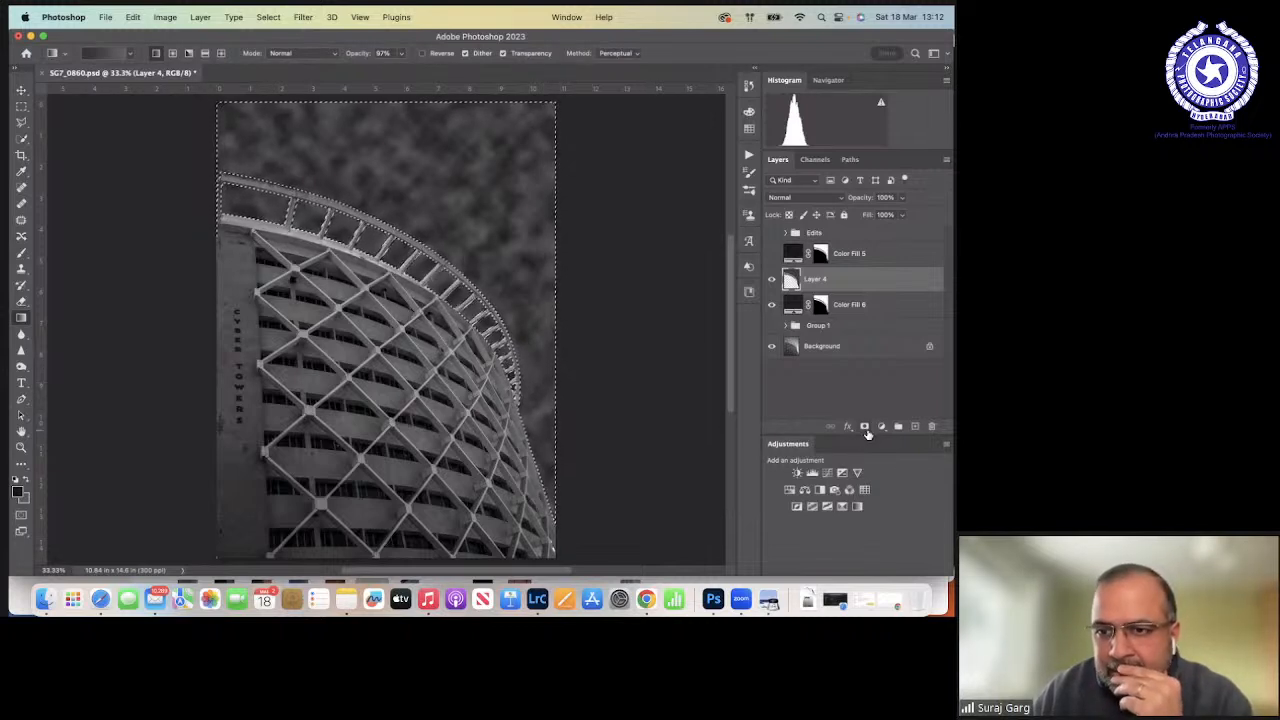
Mask the clouds layer to the sky and brush diagonal black streaks on the mask to break the clouds into bands.
{"action": "left_click", "coordinate": [865, 427]}
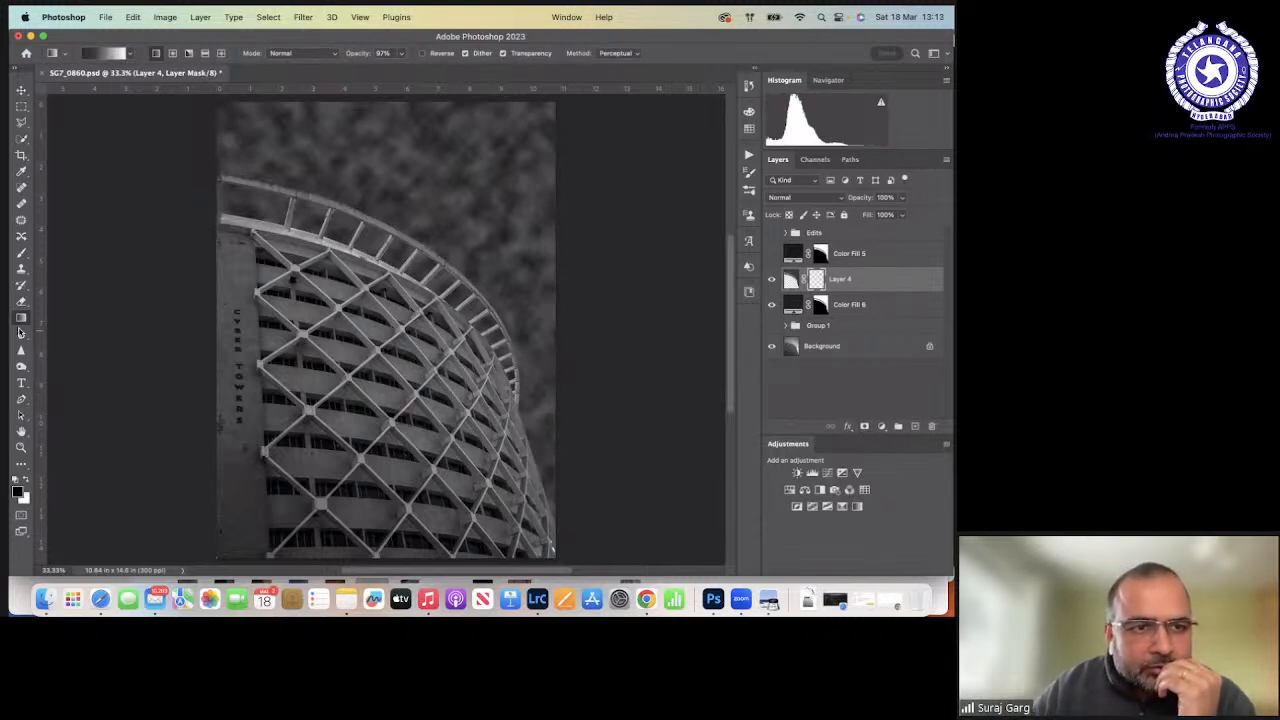
{"action": "left_click", "coordinate": [21, 255]}
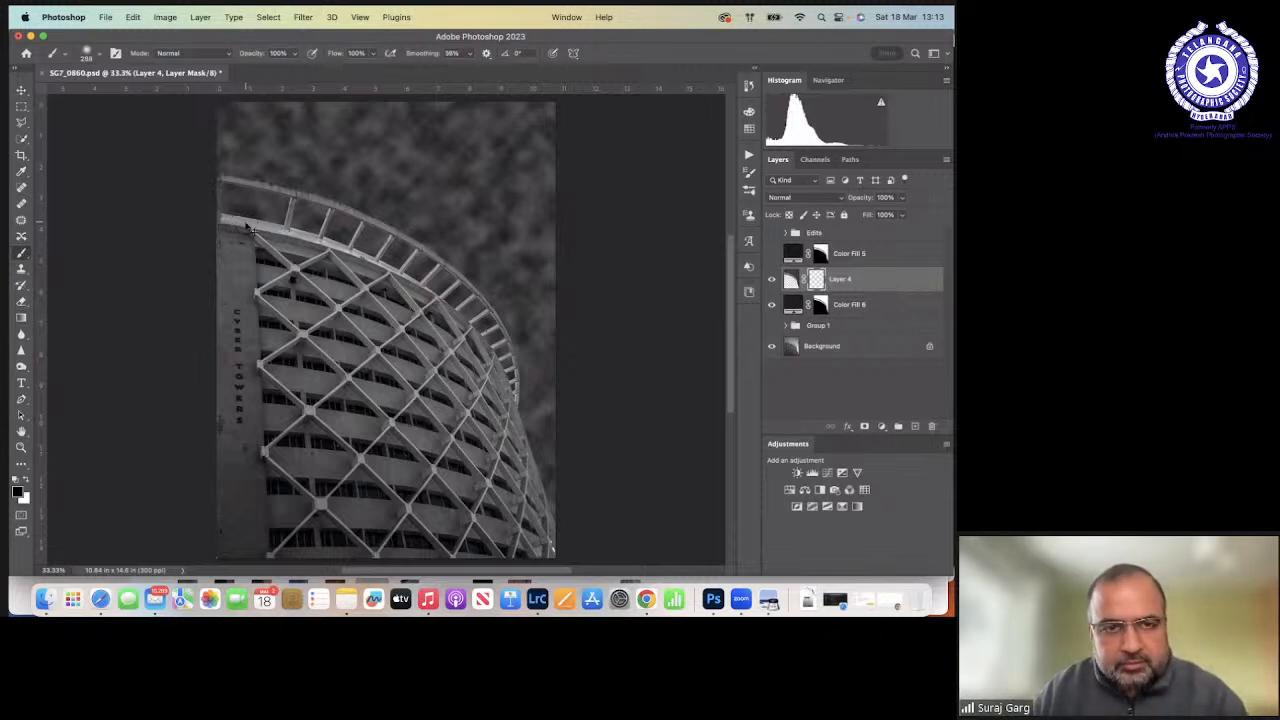
{"action": "key", "text": "super+z"}
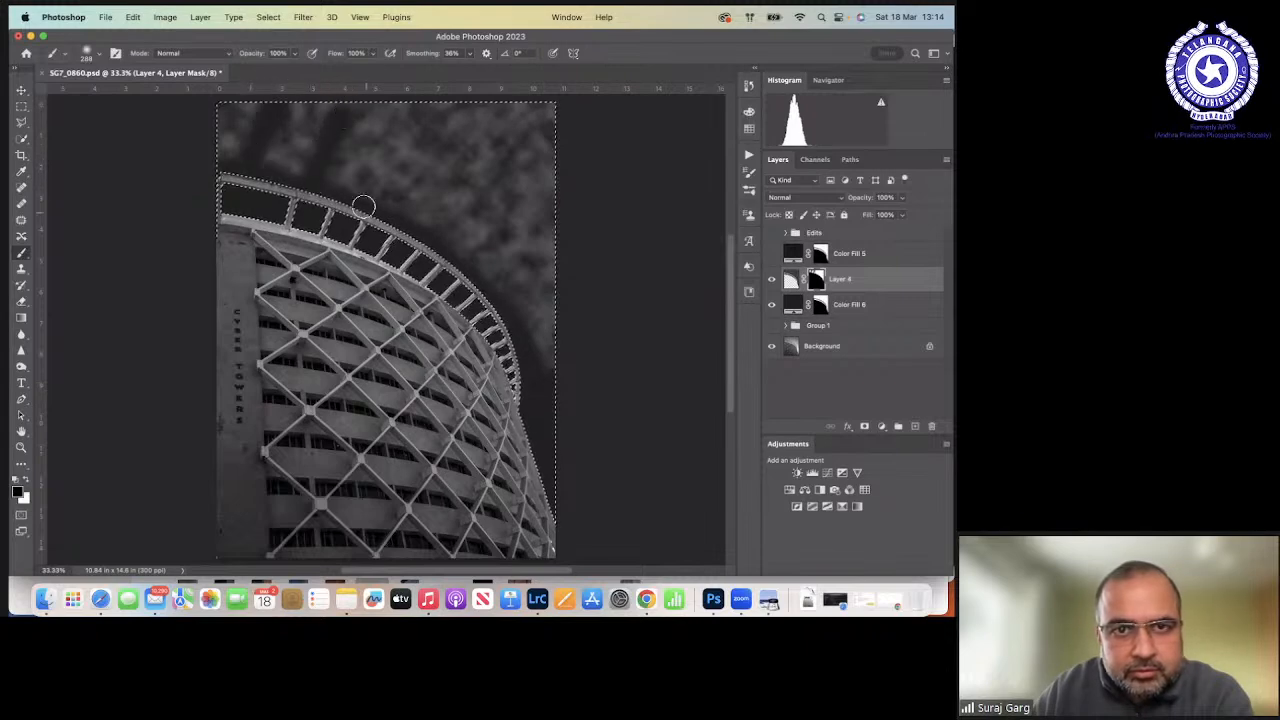
{"action": "left_click_drag", "start_coordinate": [364, 207], "coordinate": [417, 89]}
{"action": "left_click_drag", "start_coordinate": [440, 234], "coordinate": [497, 93]}
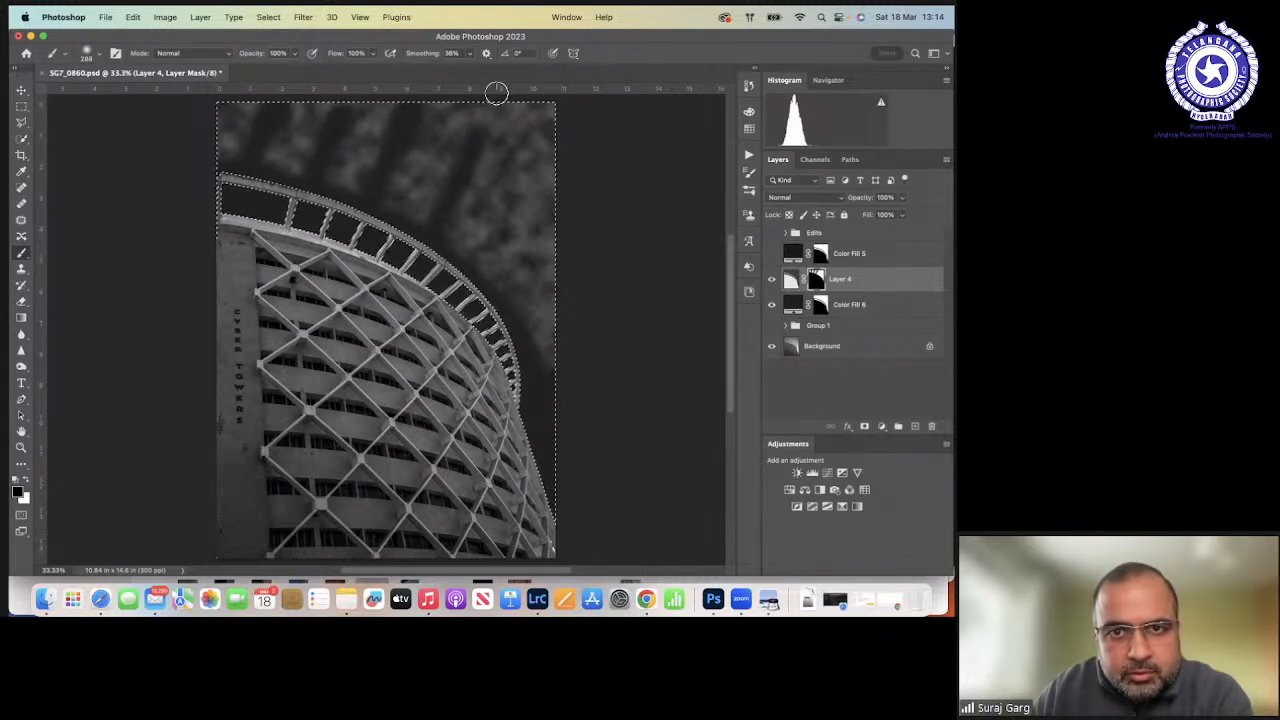
{"action": "left_click_drag", "start_coordinate": [477, 271], "coordinate": [538, 157]}
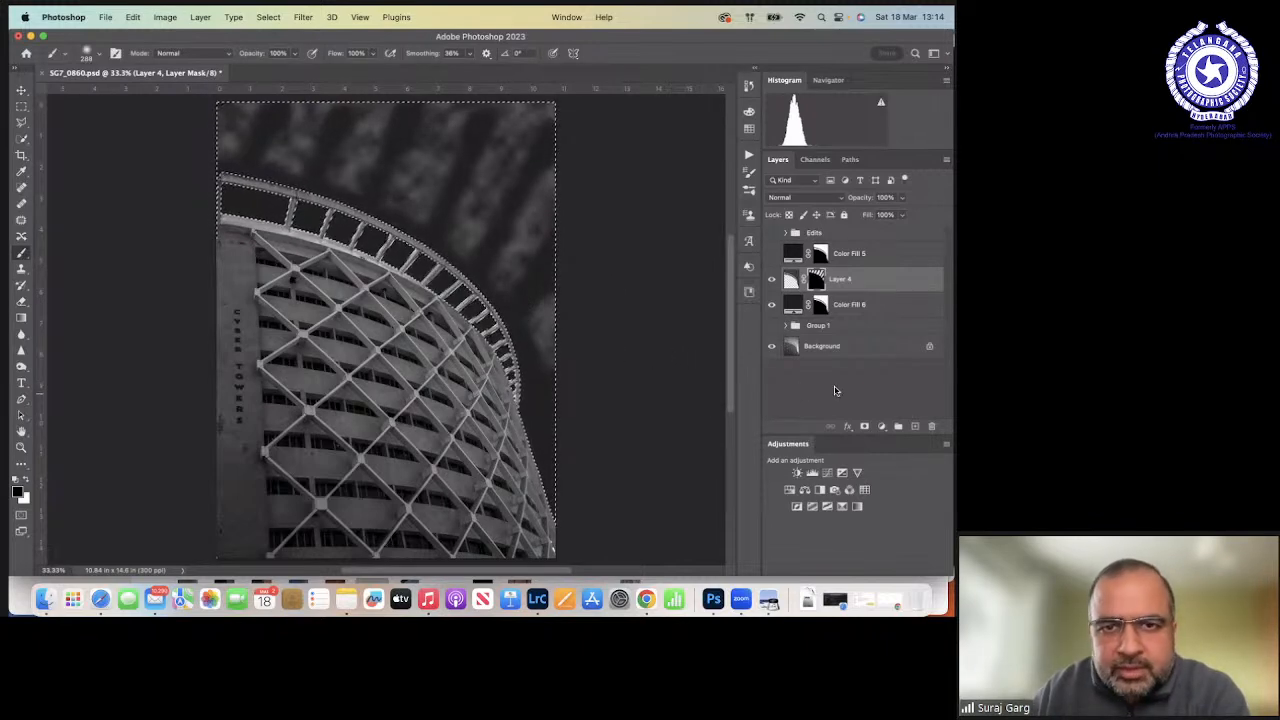
Apply a Motion Blur to the clouds layer's image with an angle of 38° and a distance of about 1358 pixels.
{"action": "left_click", "coordinate": [791, 280]}
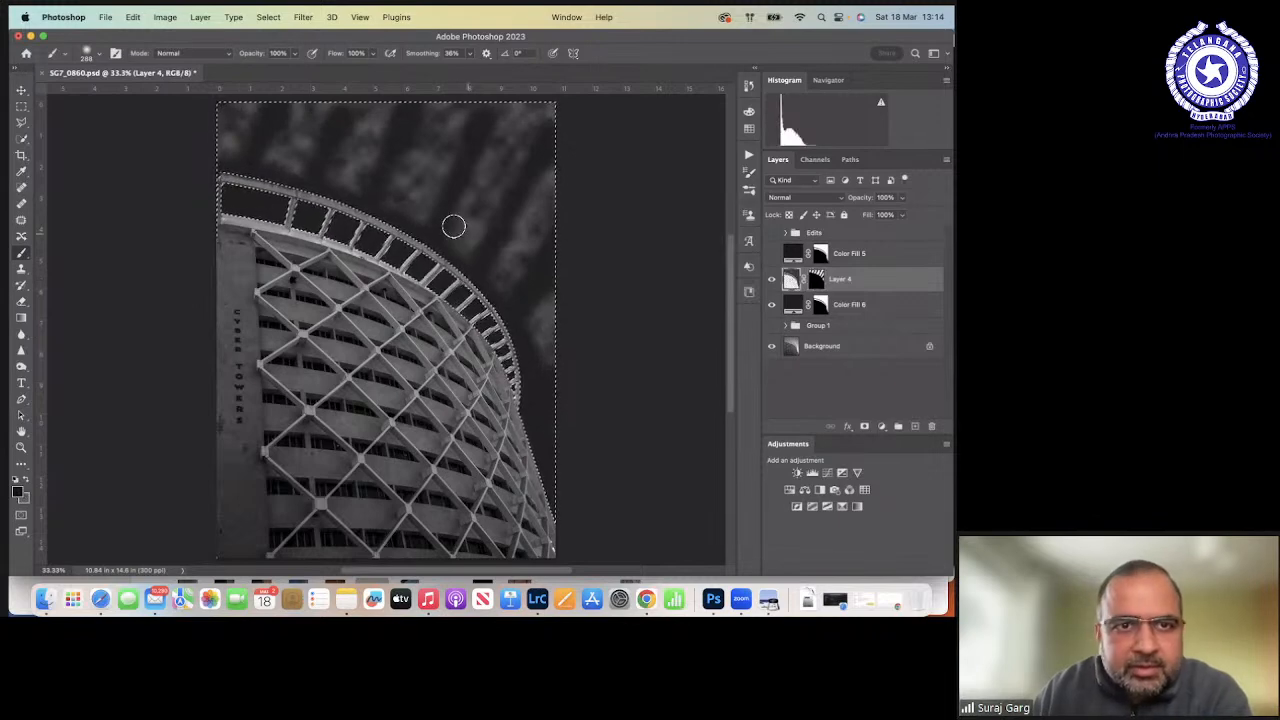
{"action": "left_click", "coordinate": [302, 17]}
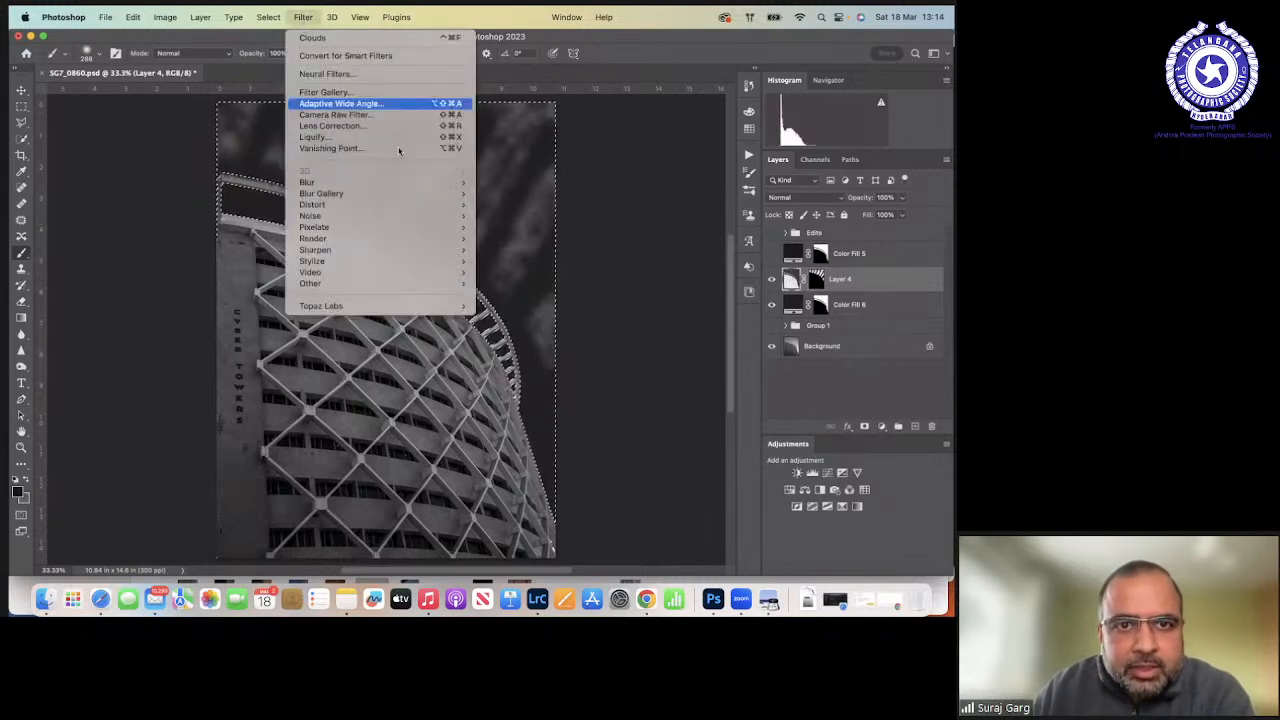
{"action": "mouse_move", "coordinate": [430, 182]}
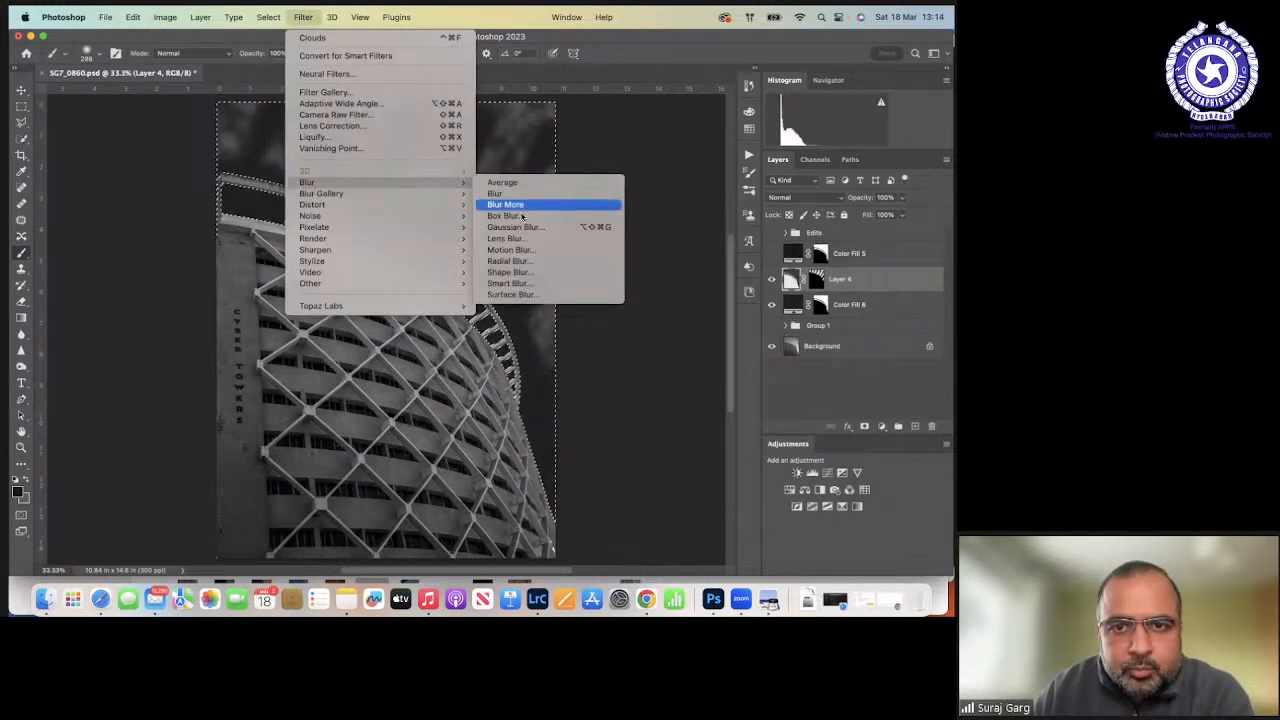
{"action": "left_click", "coordinate": [530, 256]}
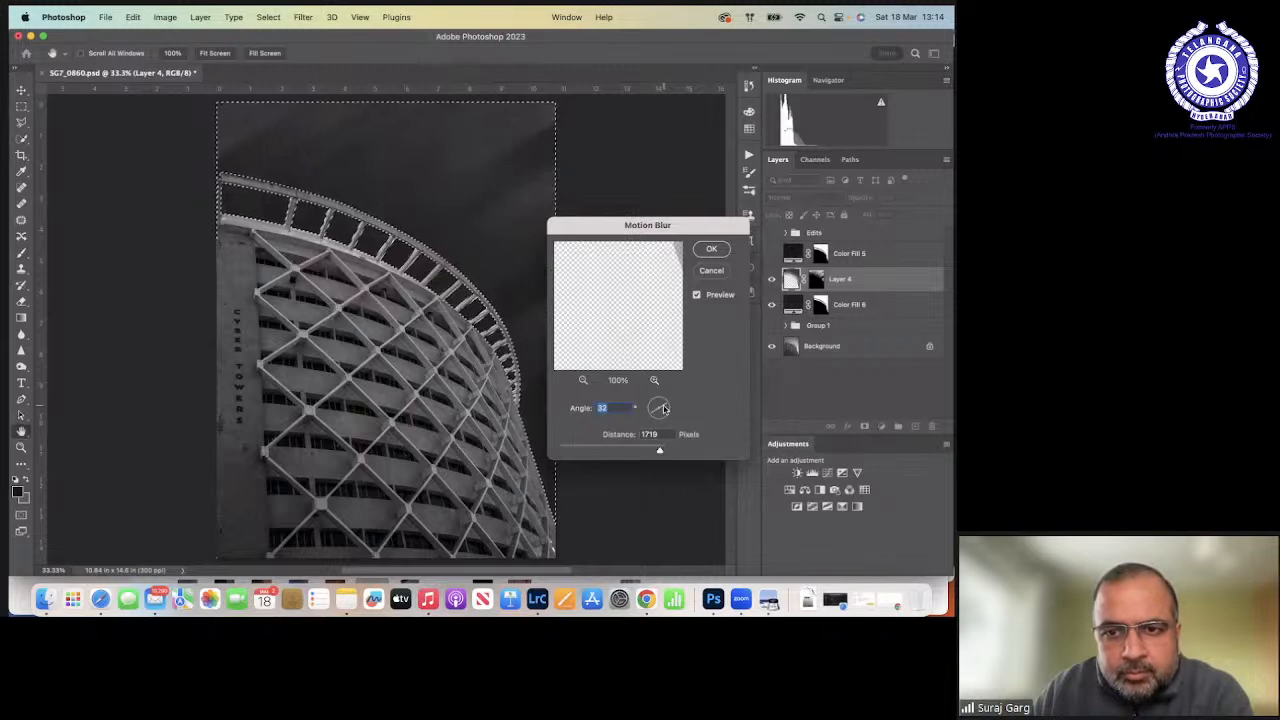
{"action": "key", "text": "Down"}
{"action": "key", "text": "Down"}
{"action": "key", "text": "Down"}
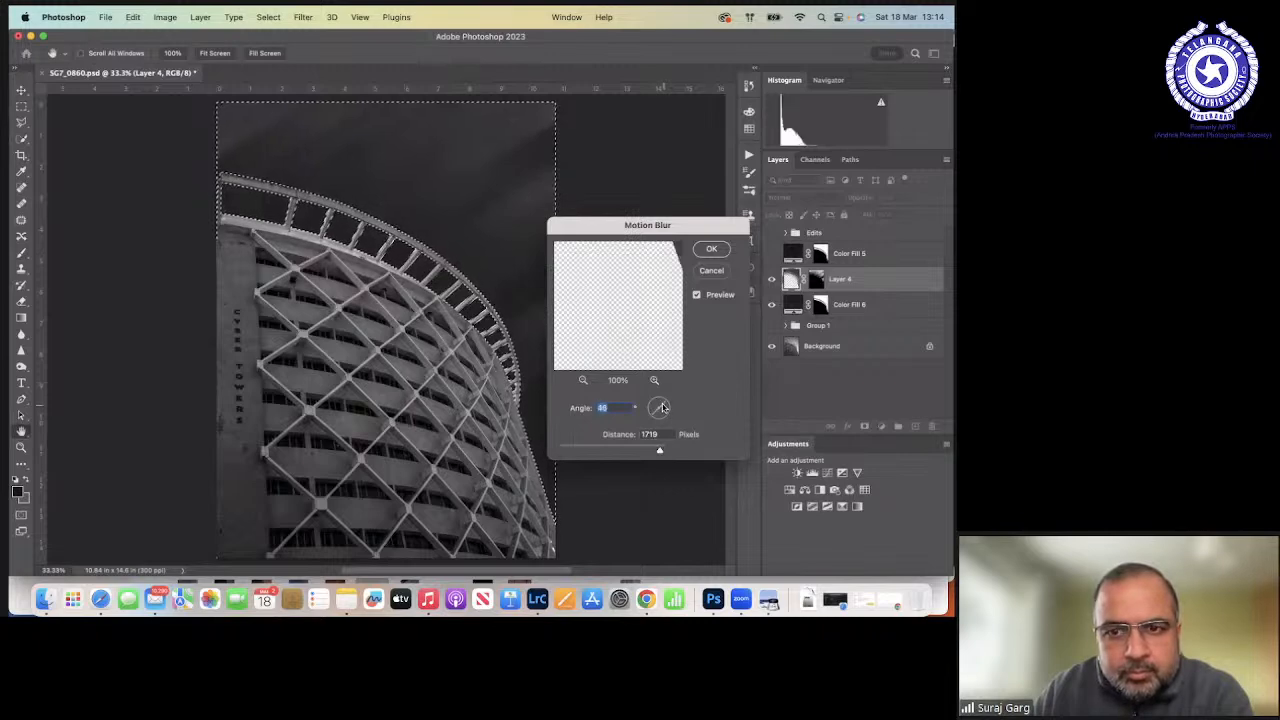
{"action": "key", "text": "Down"}
{"action": "key", "text": "Down"}
{"action": "key", "text": "Down"}
{"action": "key", "text": "Down"}
{"action": "key", "text": "Down"}
{"action": "key", "text": "Down"}
{"action": "key", "text": "Down"}
{"action": "key", "text": "Down"}
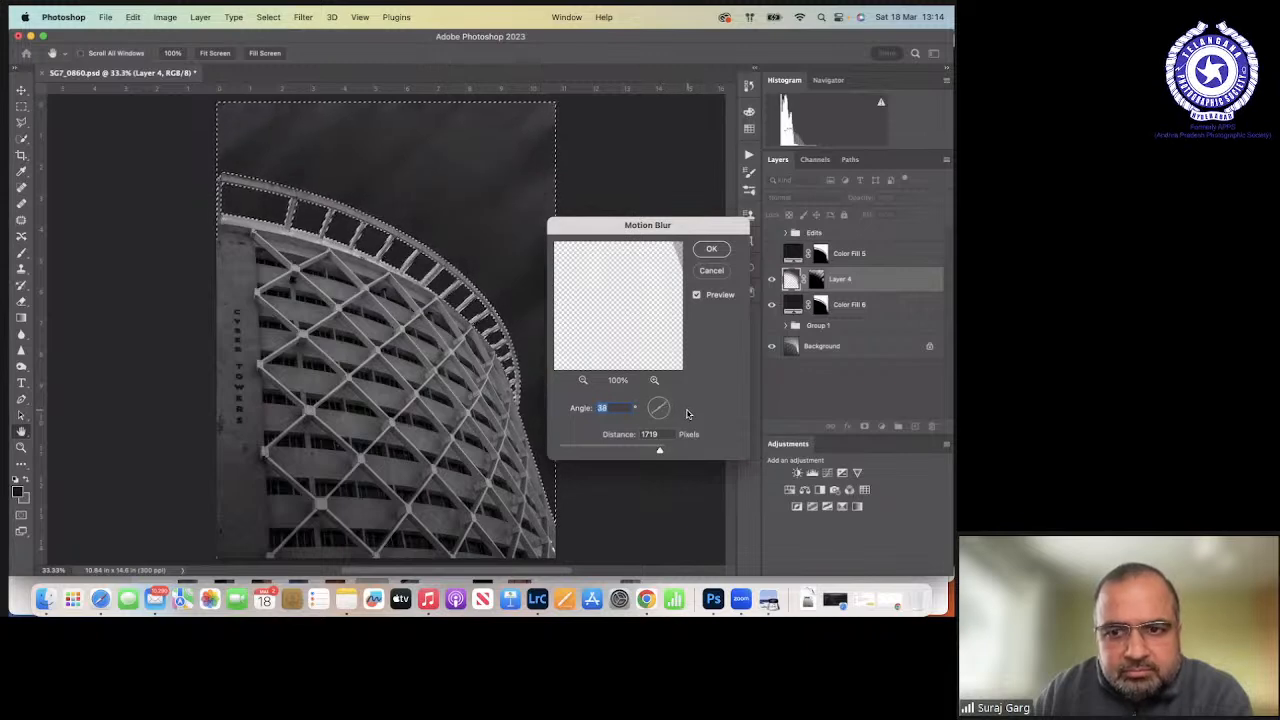
{"action": "key", "text": "Tab"}
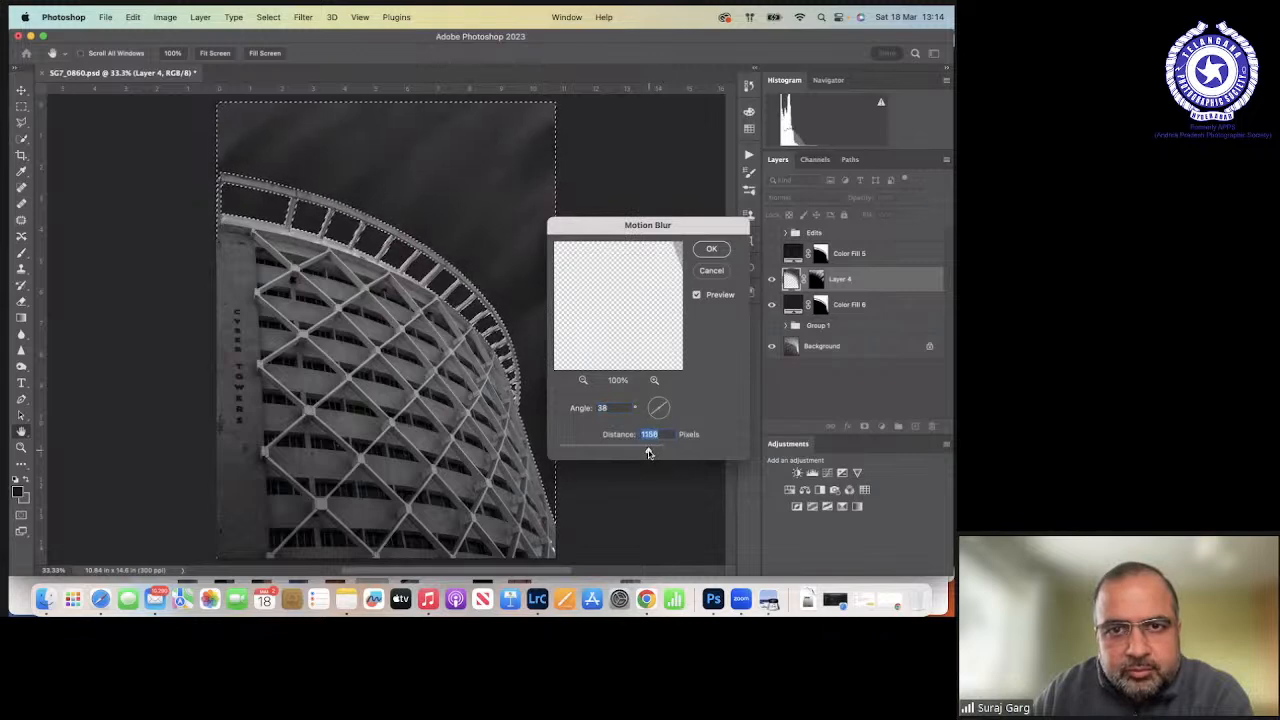
{"action": "left_click", "coordinate": [711, 250]}
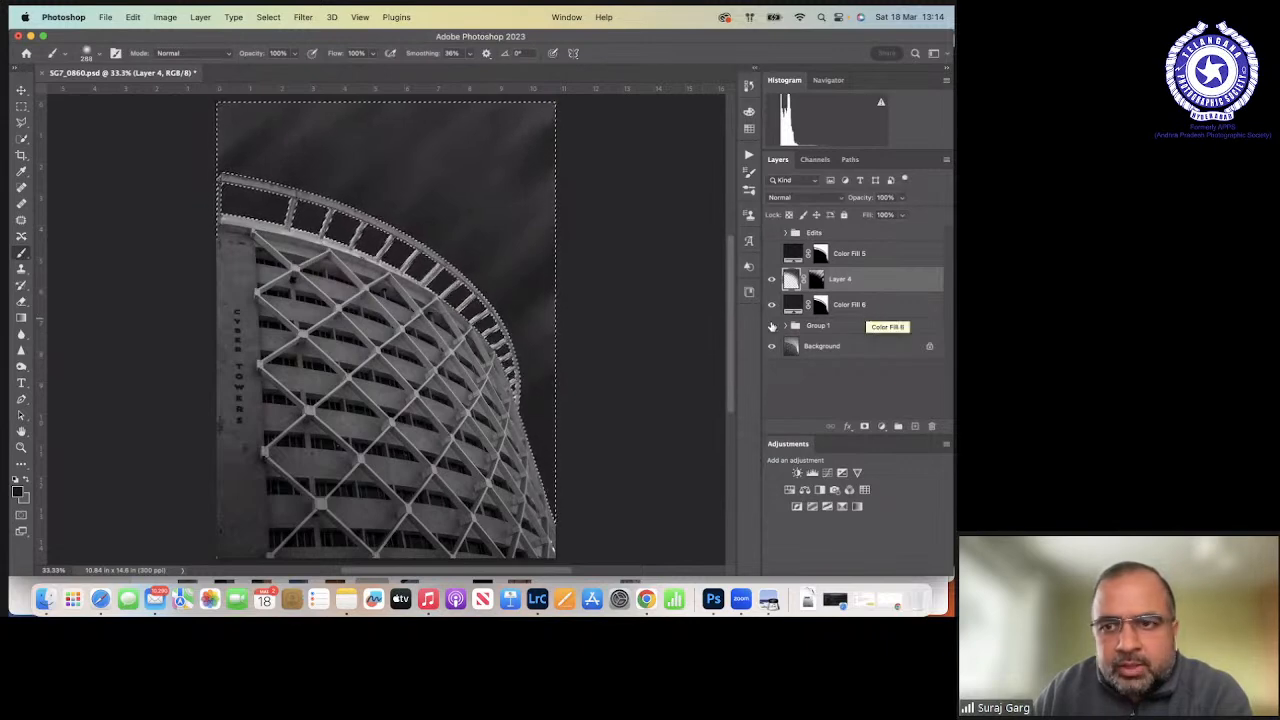
Compare the sky before and after by hiding and reshowing the clouds layer and the dark fill layer beneath it.
{"action": "left_click_drag", "start_coordinate": [771, 327], "coordinate": [773, 283]}
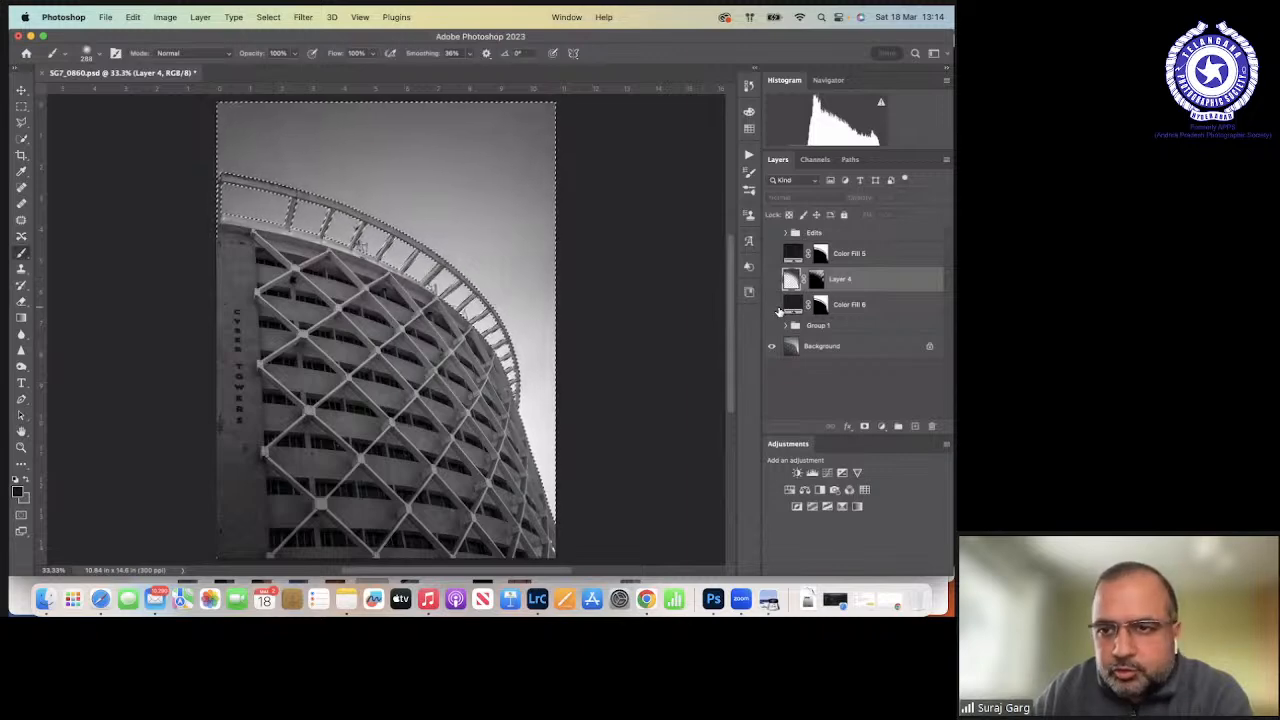
{"action": "left_click_drag", "start_coordinate": [772, 306], "coordinate": [772, 282]}
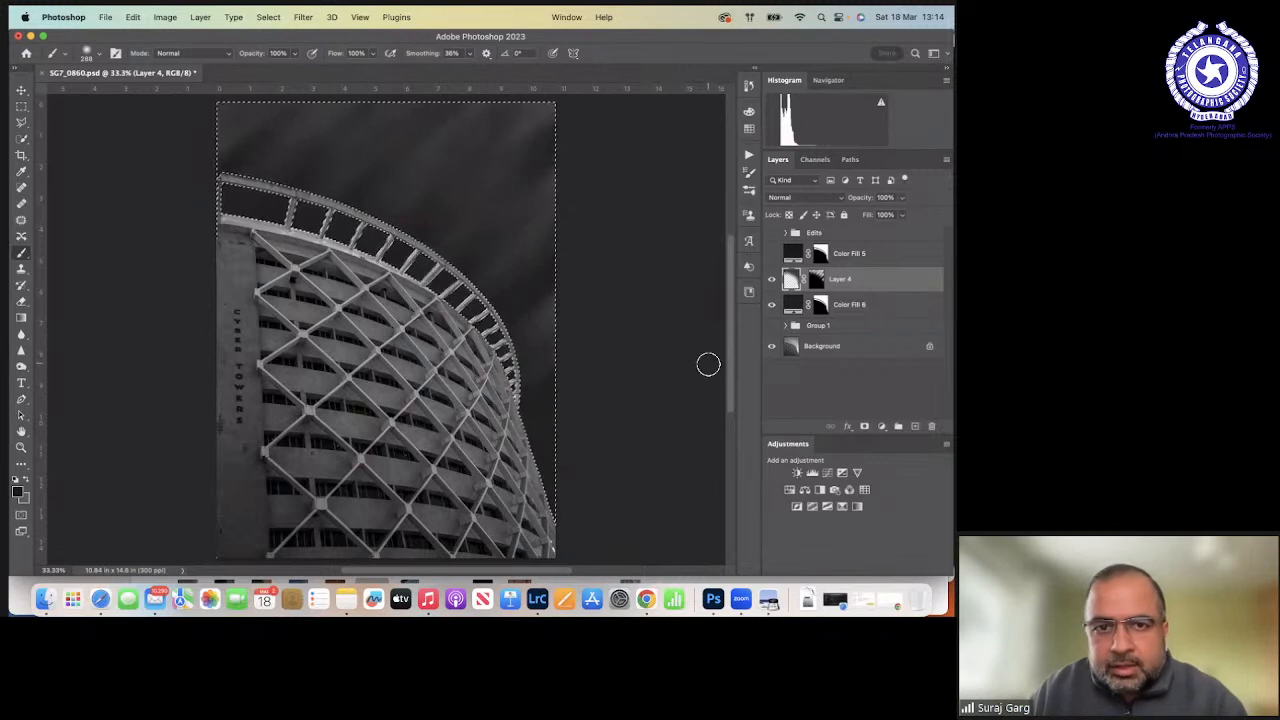
Drop the sky selection and load the saved Front Grid selection as a new selection.
{"action": "key", "text": "super+d"}
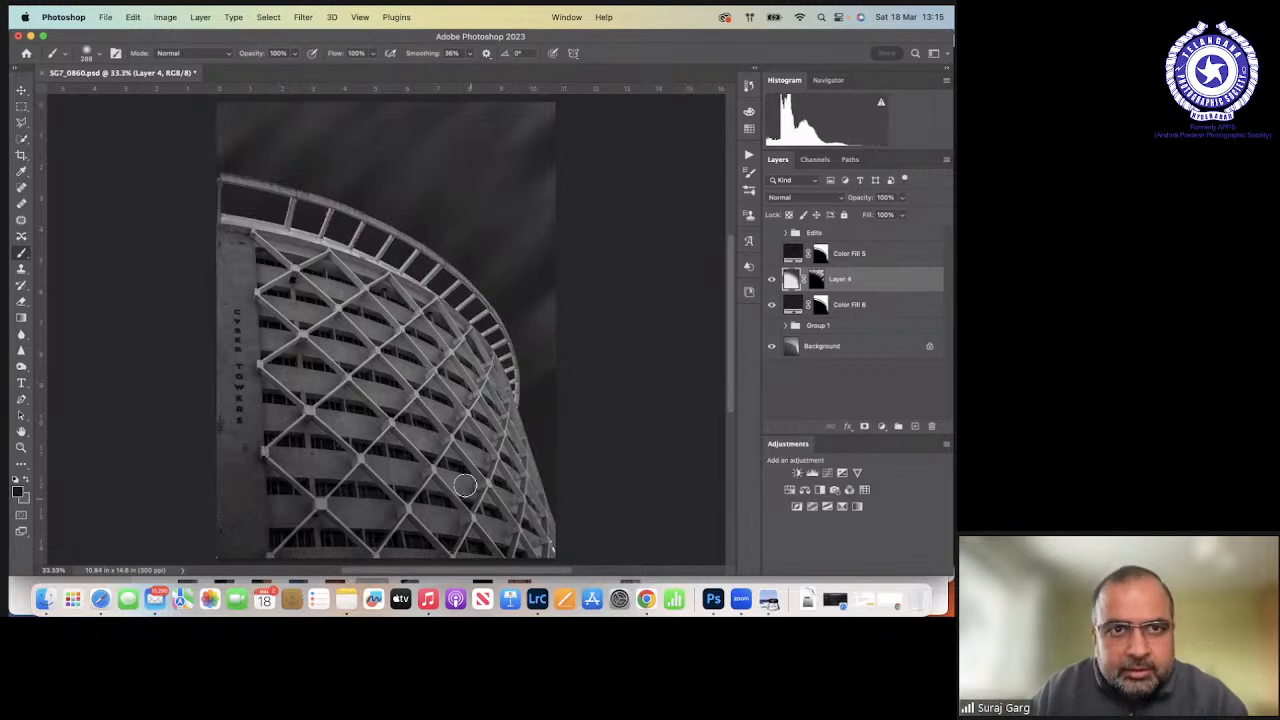
{"action": "left_click", "coordinate": [267, 17]}
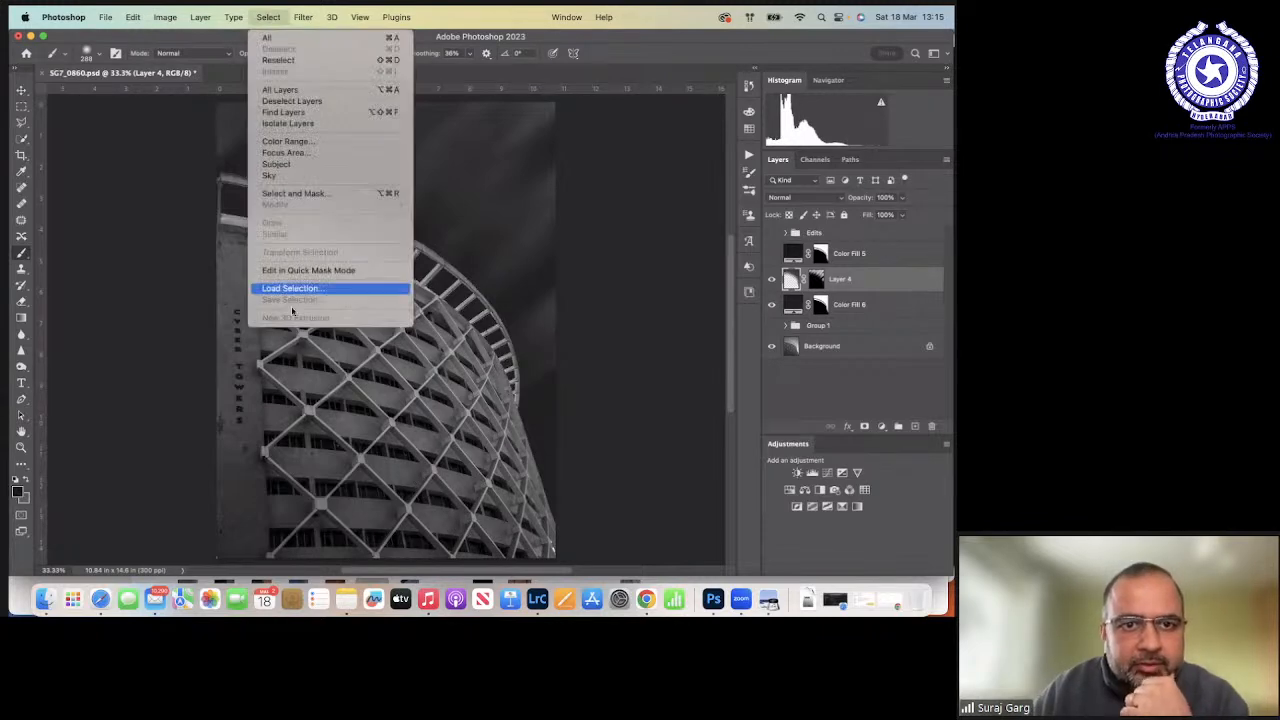
{"action": "left_click", "coordinate": [289, 290]}
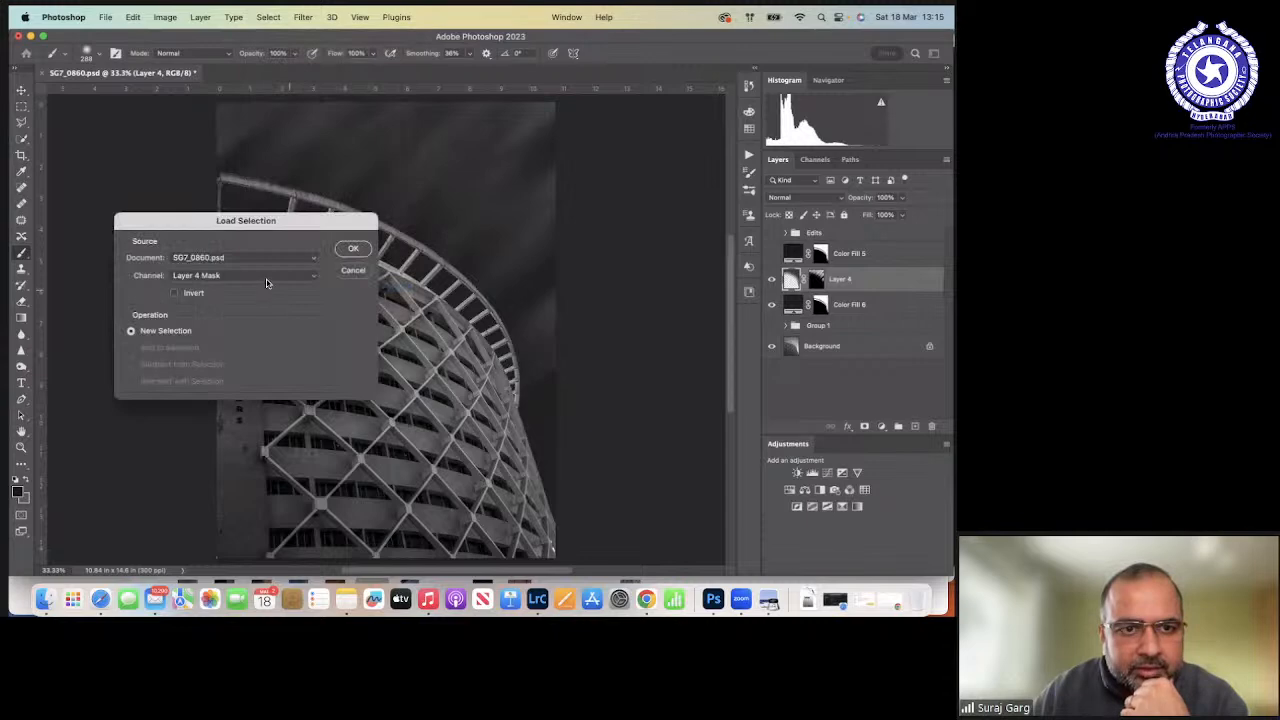
{"action": "left_click", "coordinate": [266, 283]}
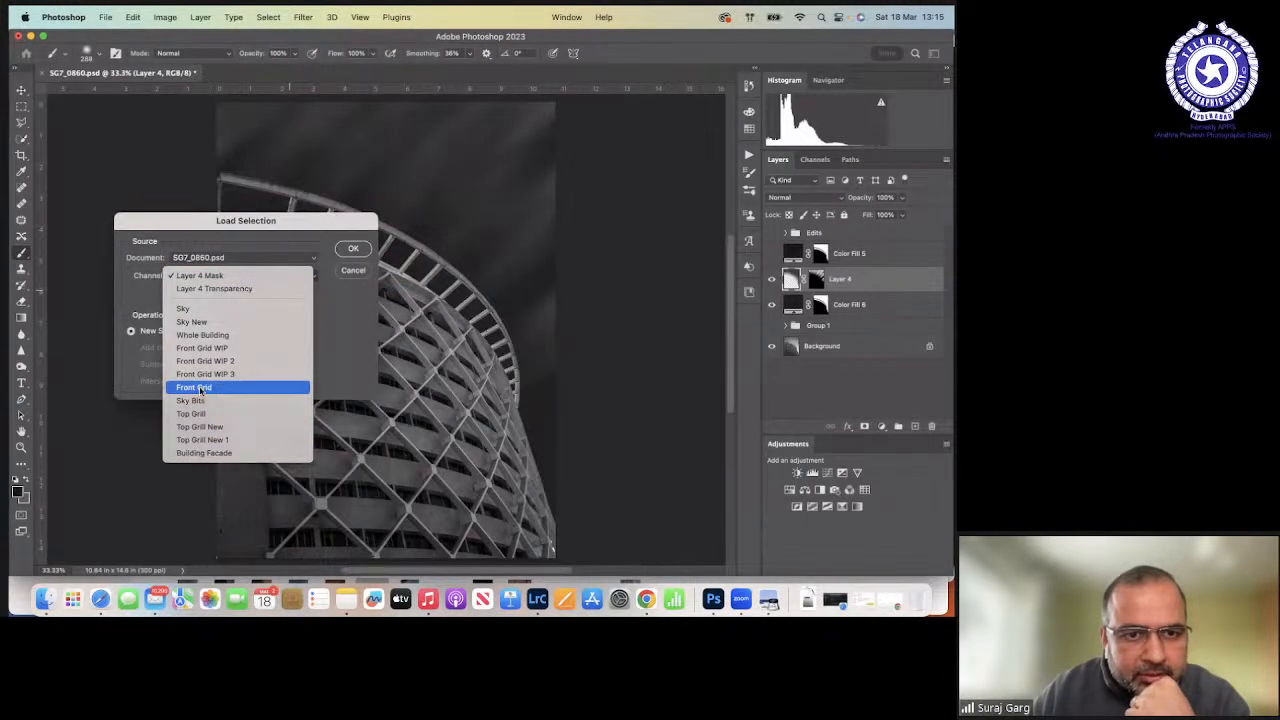
{"action": "left_click", "coordinate": [213, 389]}
{"action": "left_click", "coordinate": [353, 250]}
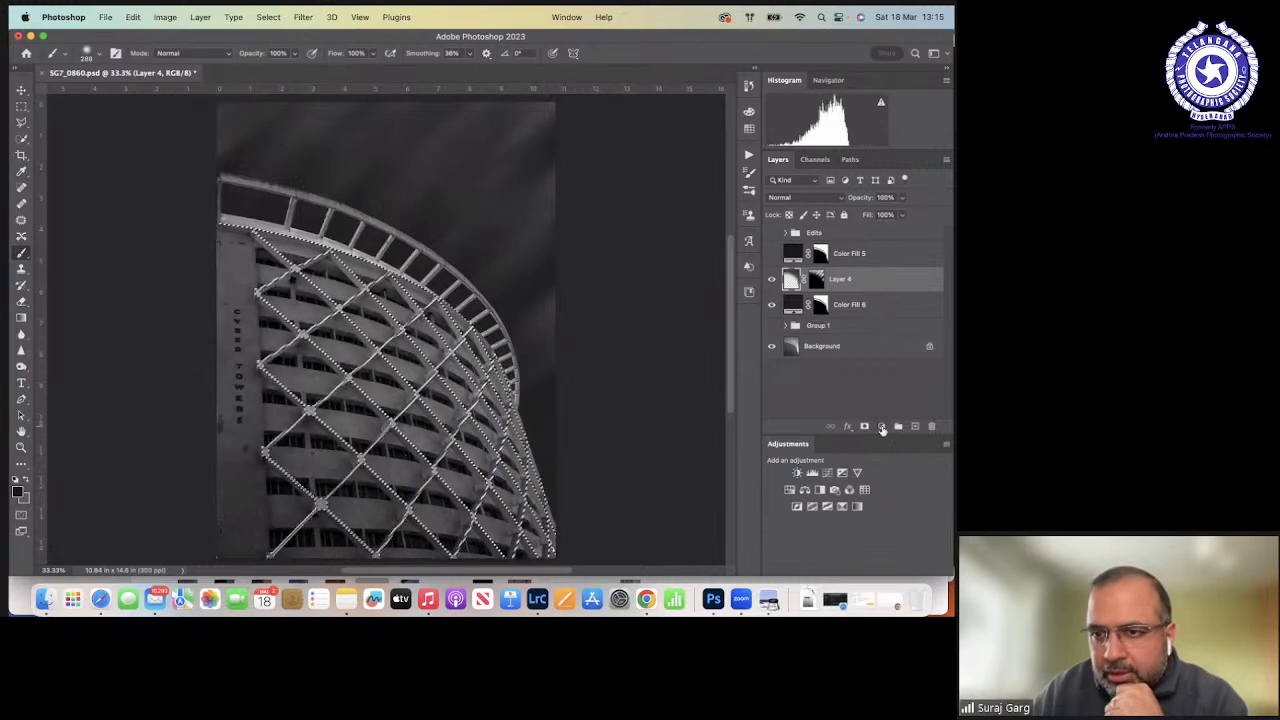
Add a light grey Solid Color fill layer (#e1e1e1) over the selected front grid.
{"action": "left_click", "coordinate": [881, 426]}
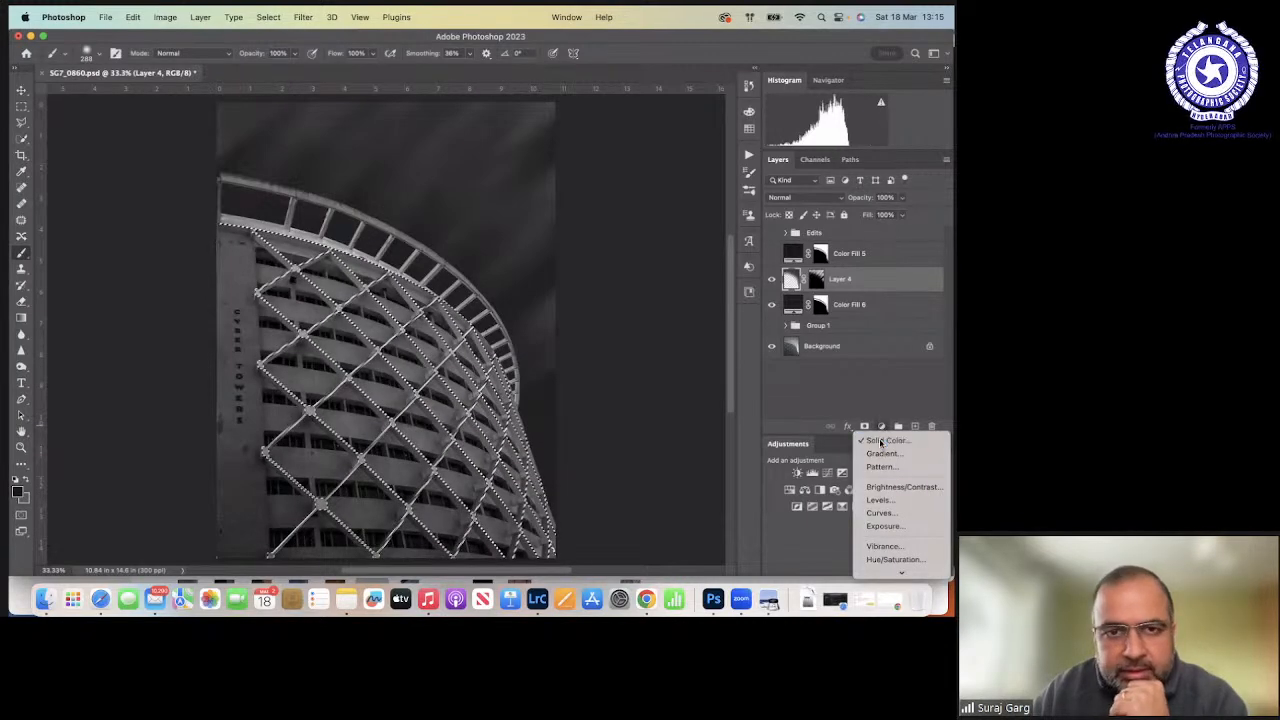
{"action": "left_click", "coordinate": [881, 440]}
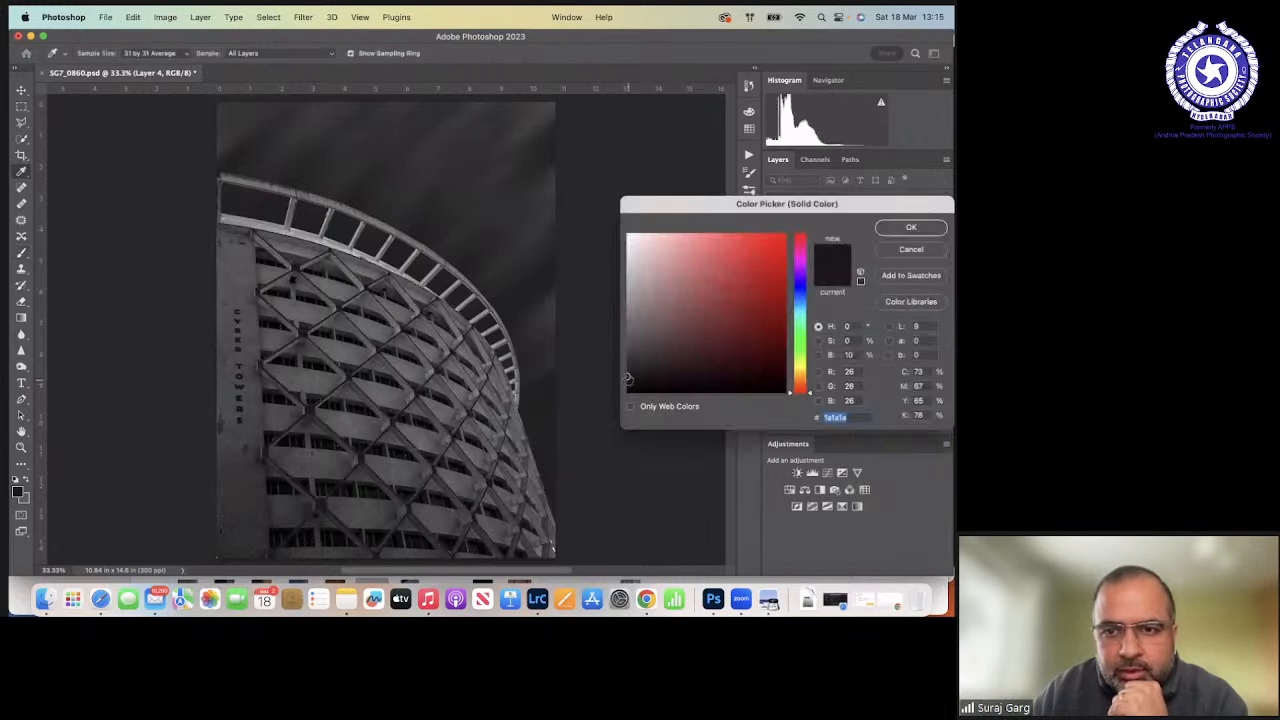
{"action": "left_click_drag", "start_coordinate": [628, 378], "coordinate": [625, 251]}
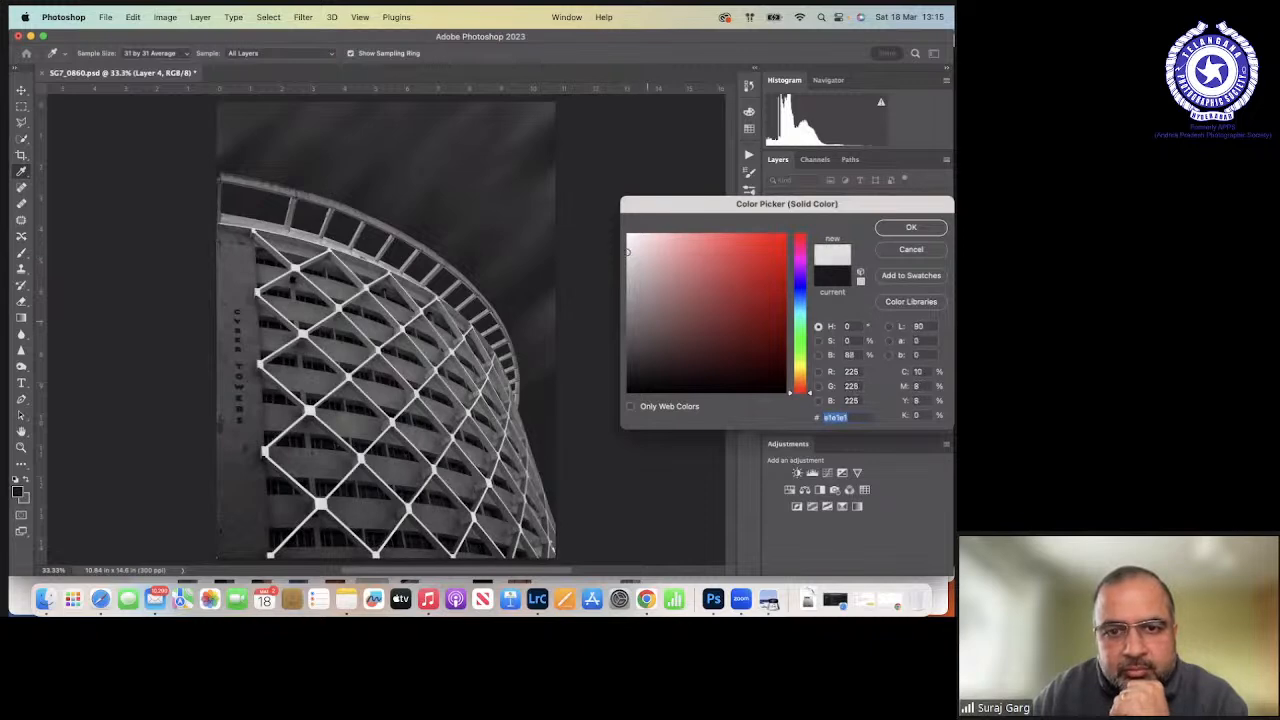
{"action": "key", "text": "Return"}
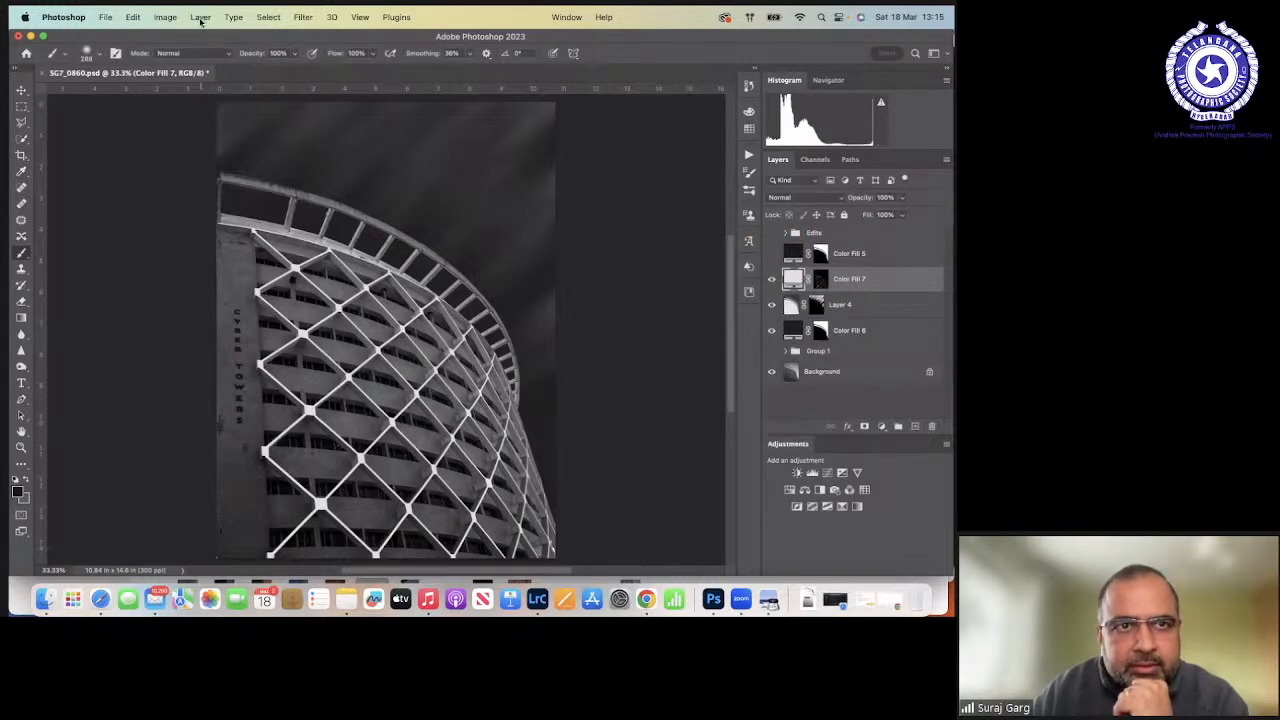
Load the saved Top Grill New 1 selection for the railing above the facade.
{"action": "left_click", "coordinate": [200, 17]}
{"action": "mouse_move", "coordinate": [270, 17]}
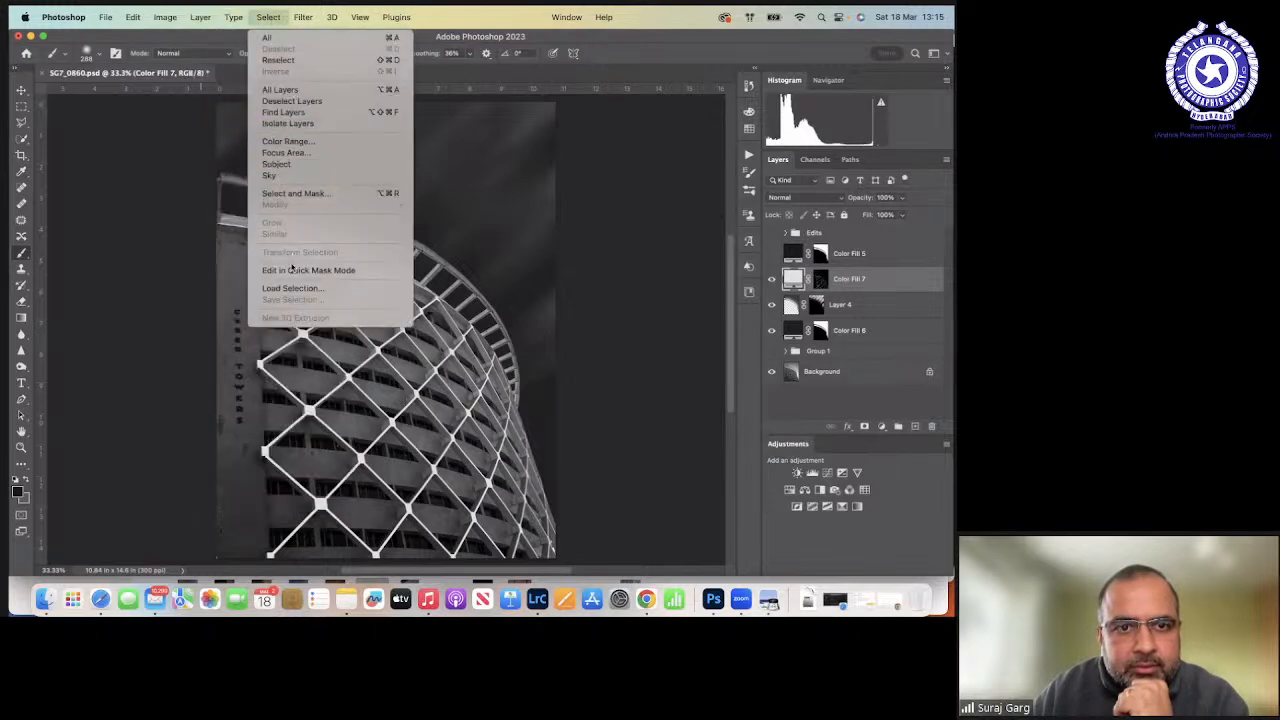
{"action": "left_click", "coordinate": [291, 289]}
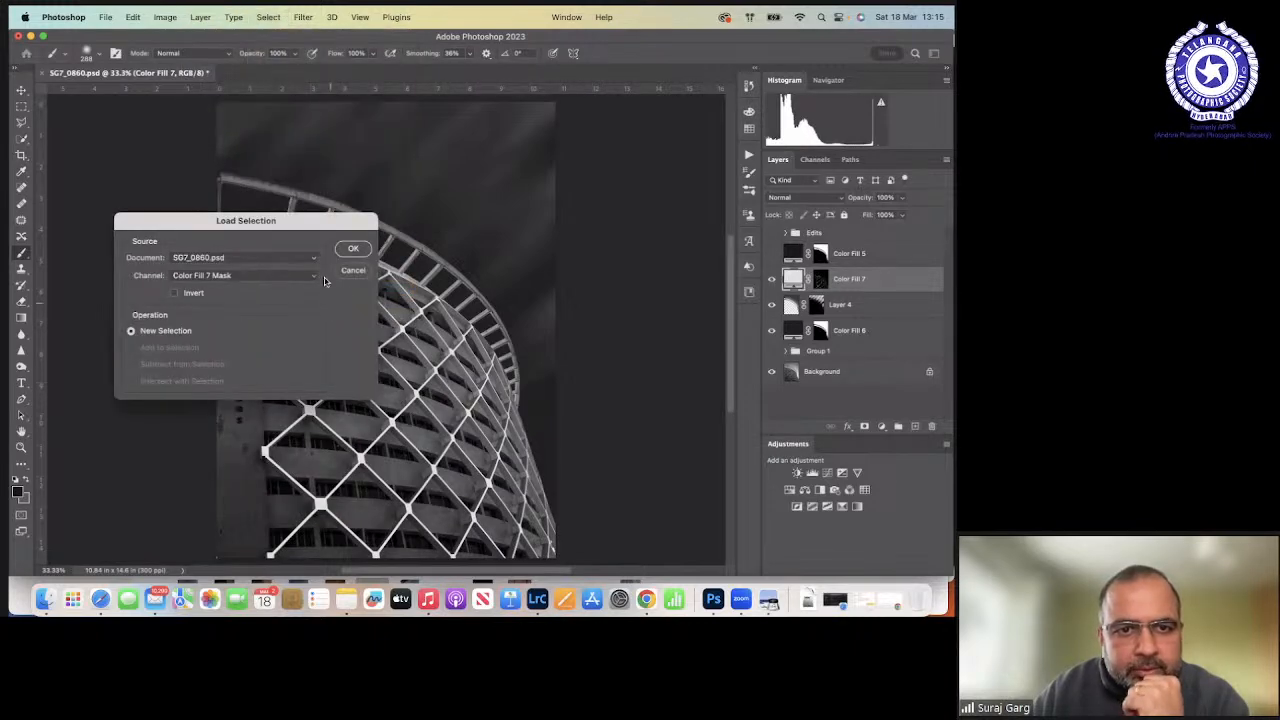
{"action": "left_click", "coordinate": [314, 280]}
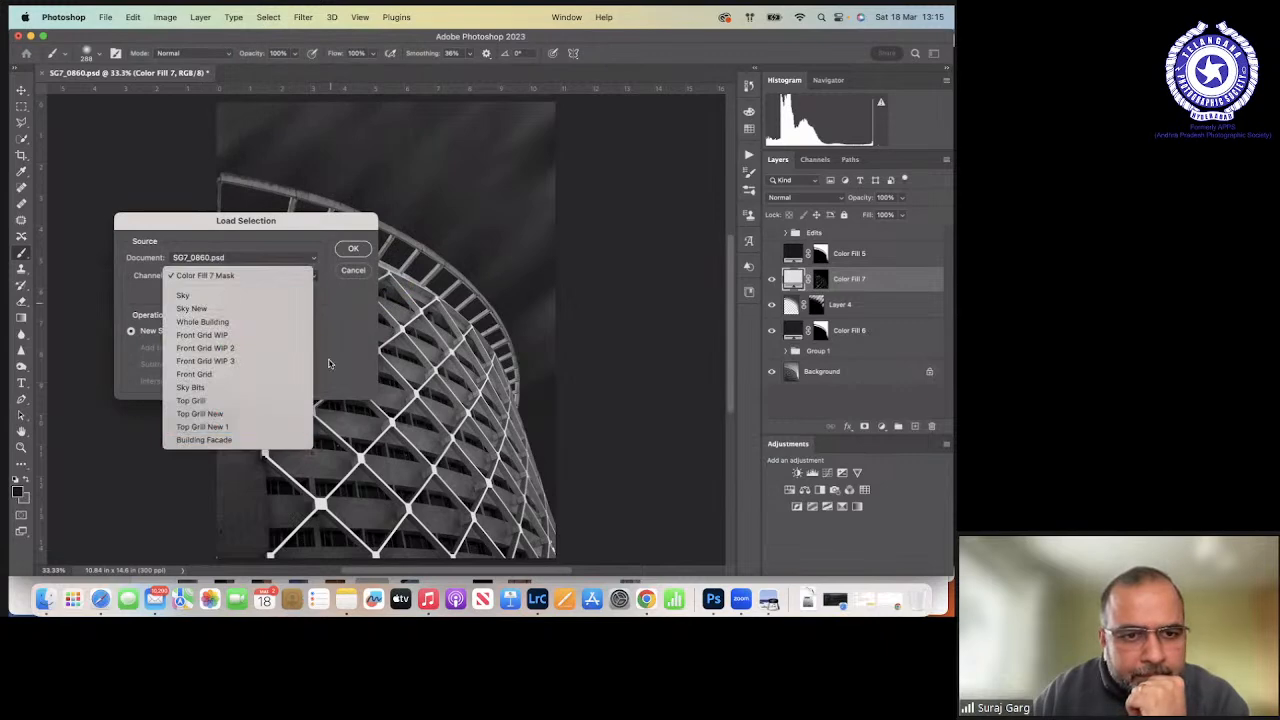
{"action": "left_click", "coordinate": [276, 432]}
{"action": "left_click", "coordinate": [352, 250]}
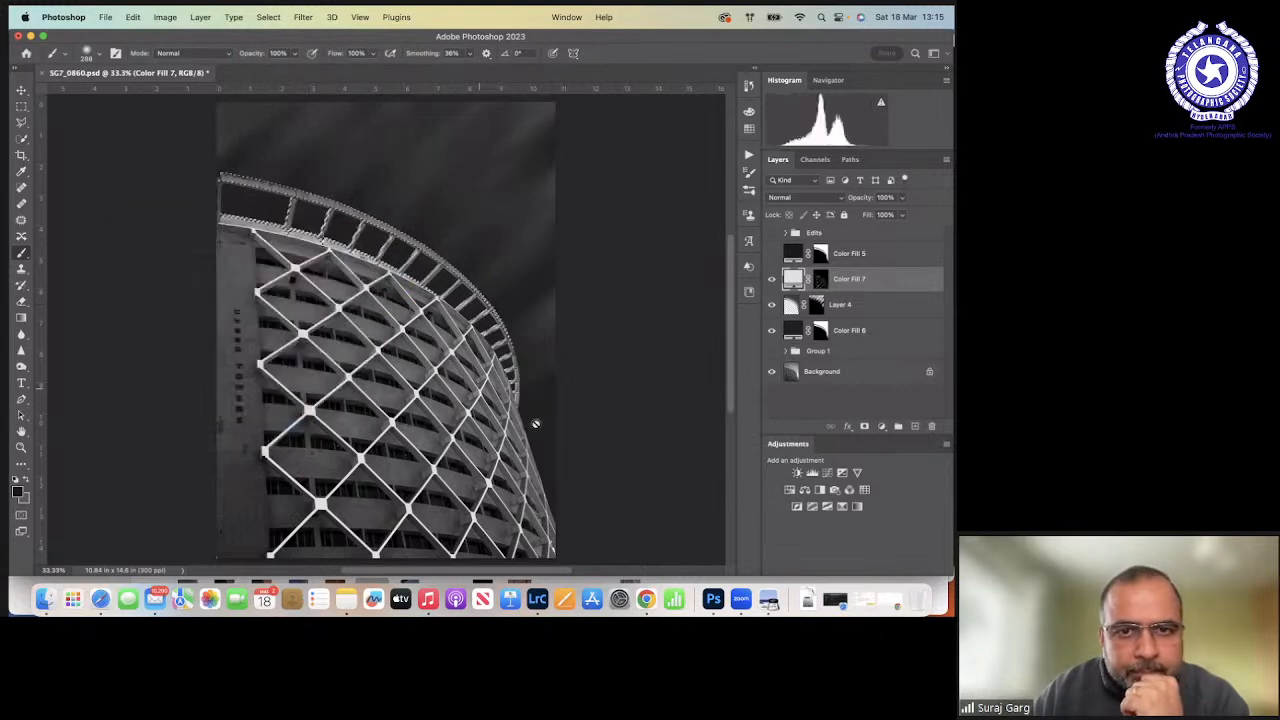
Add a light grey Solid Color fill layer (#e0e0e0) over the selected top railing.
{"action": "left_click", "coordinate": [882, 428]}
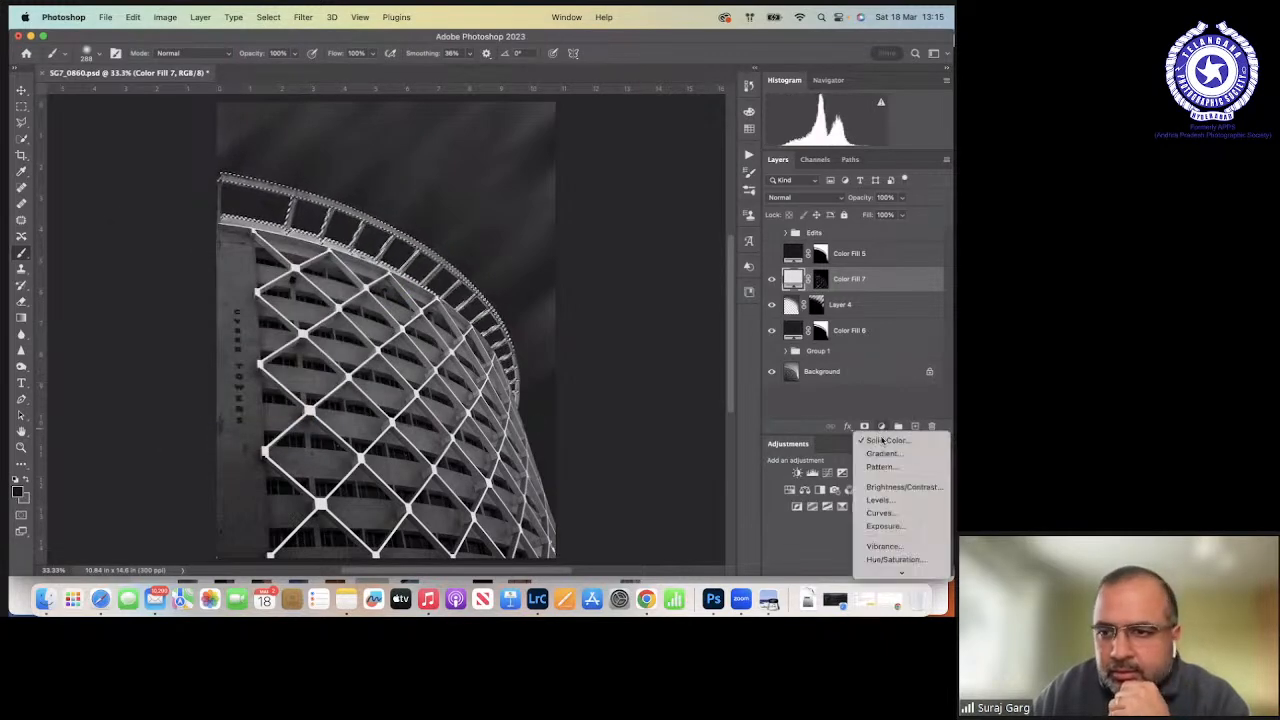
{"action": "left_click", "coordinate": [883, 440]}
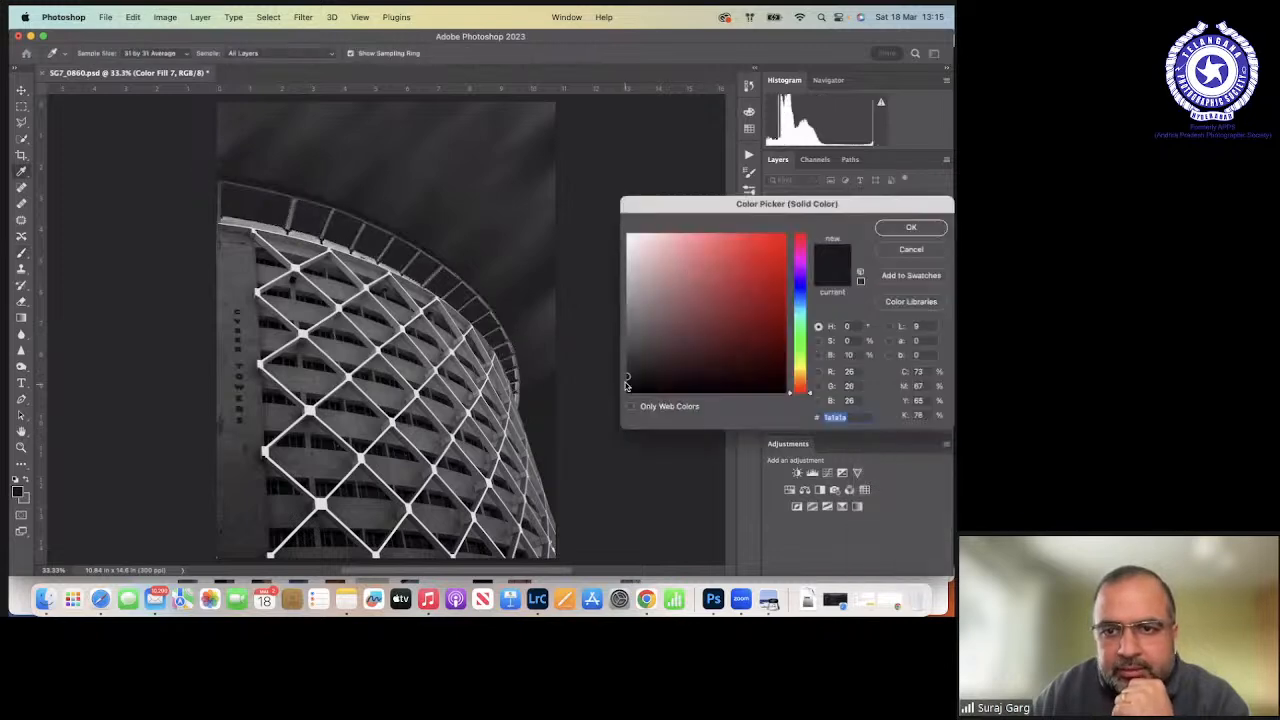
{"action": "left_click_drag", "start_coordinate": [628, 376], "coordinate": [617, 249]}
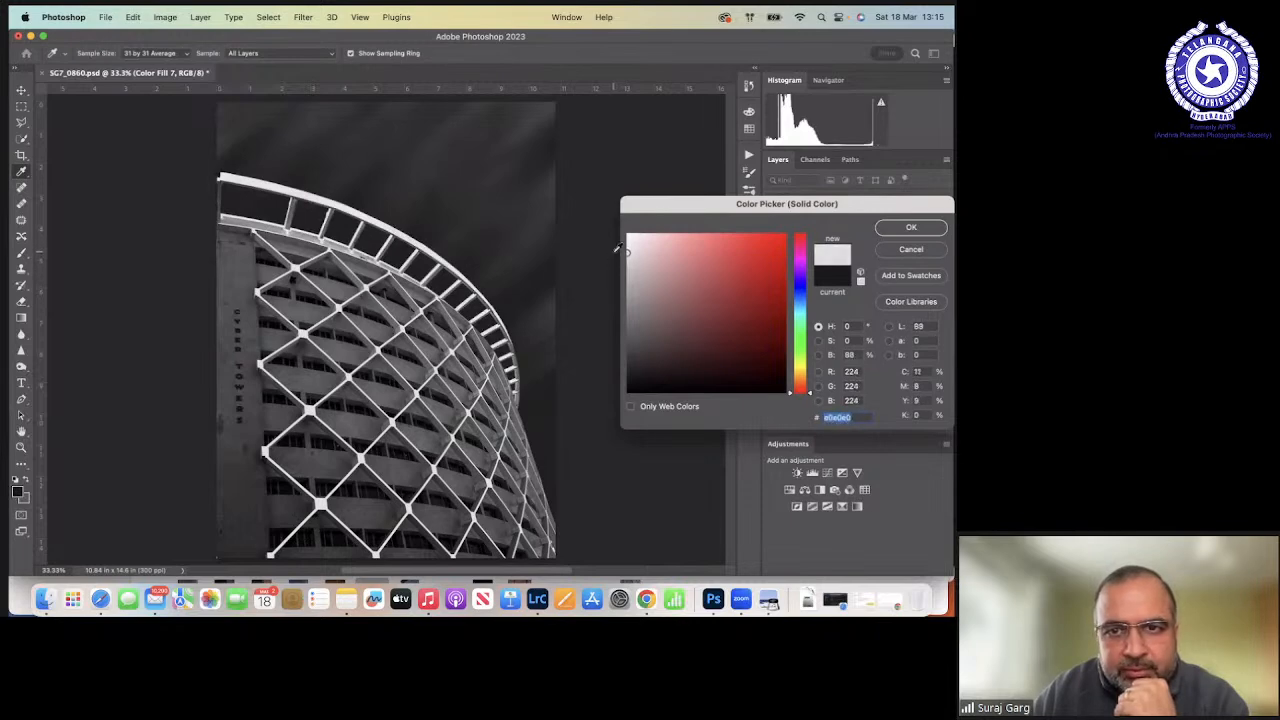
{"action": "left_click", "coordinate": [908, 229]}
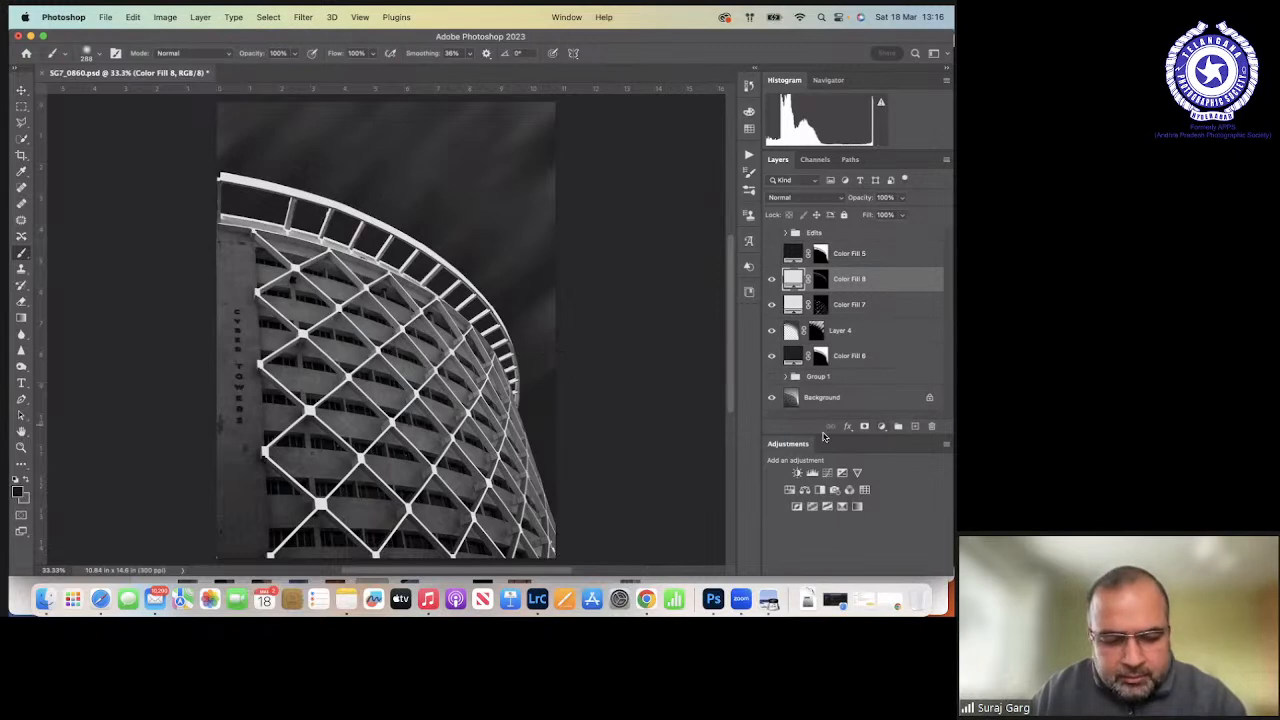
Add a Curves adjustment limited to the top railing and brighten it by raising input 94 to output 133.
{"action": "left_click", "coordinate": [881, 426]}
{"action": "left_click", "coordinate": [893, 512]}
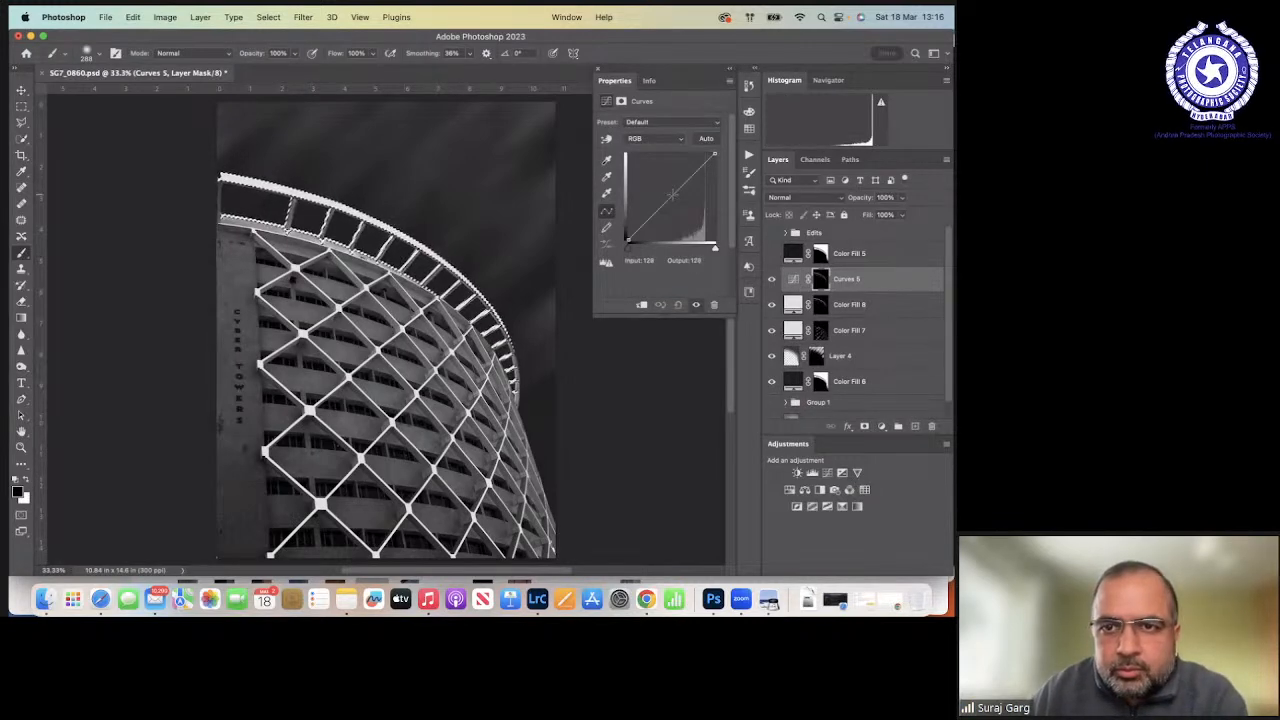
{"action": "left_click_drag", "start_coordinate": [673, 195], "coordinate": [659, 196]}
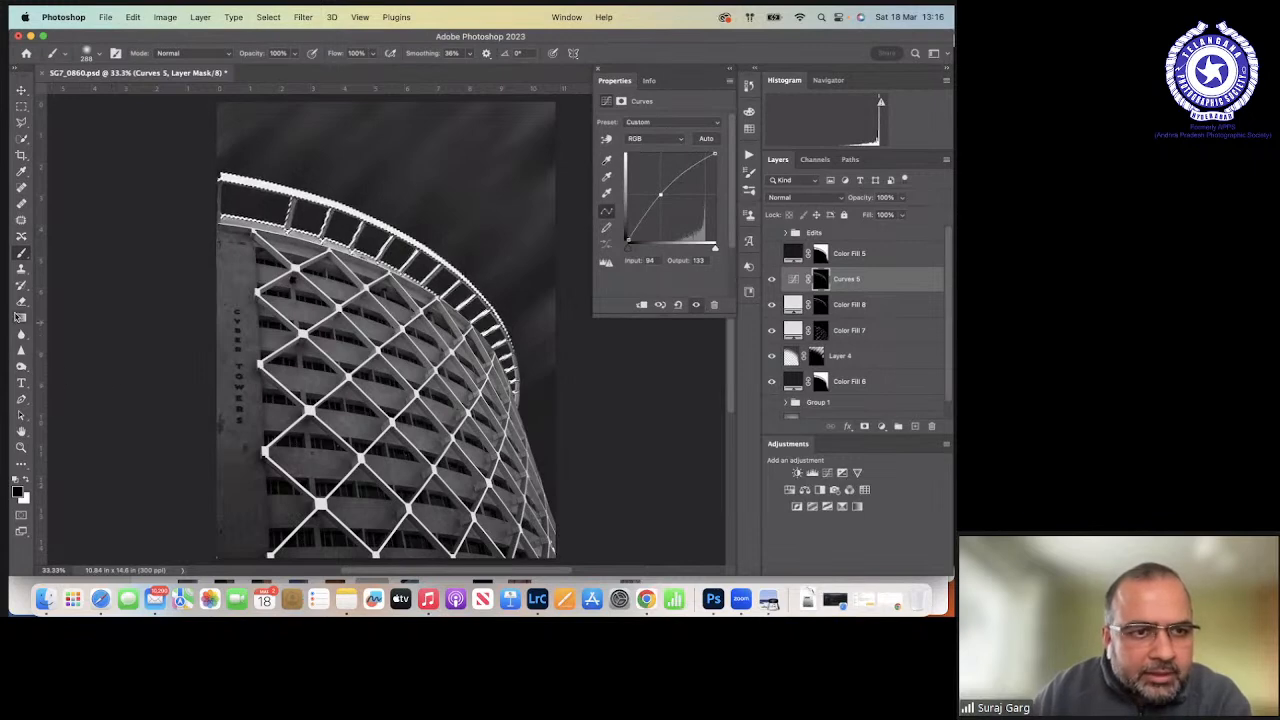
Swap the colours to a white foreground, fade the railing's Curves mask with the Gradient tool, and close the adjustment's properties.
{"action": "left_click", "coordinate": [21, 317]}
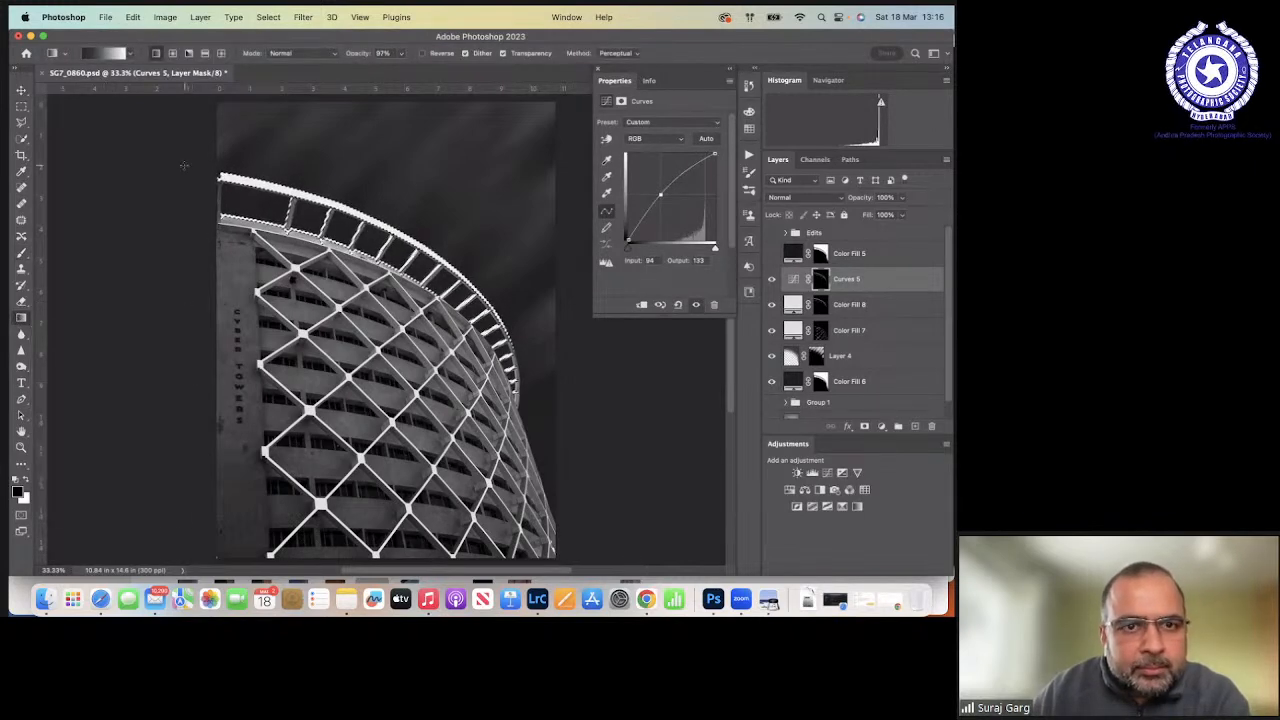
{"action": "left_click", "coordinate": [27, 482]}
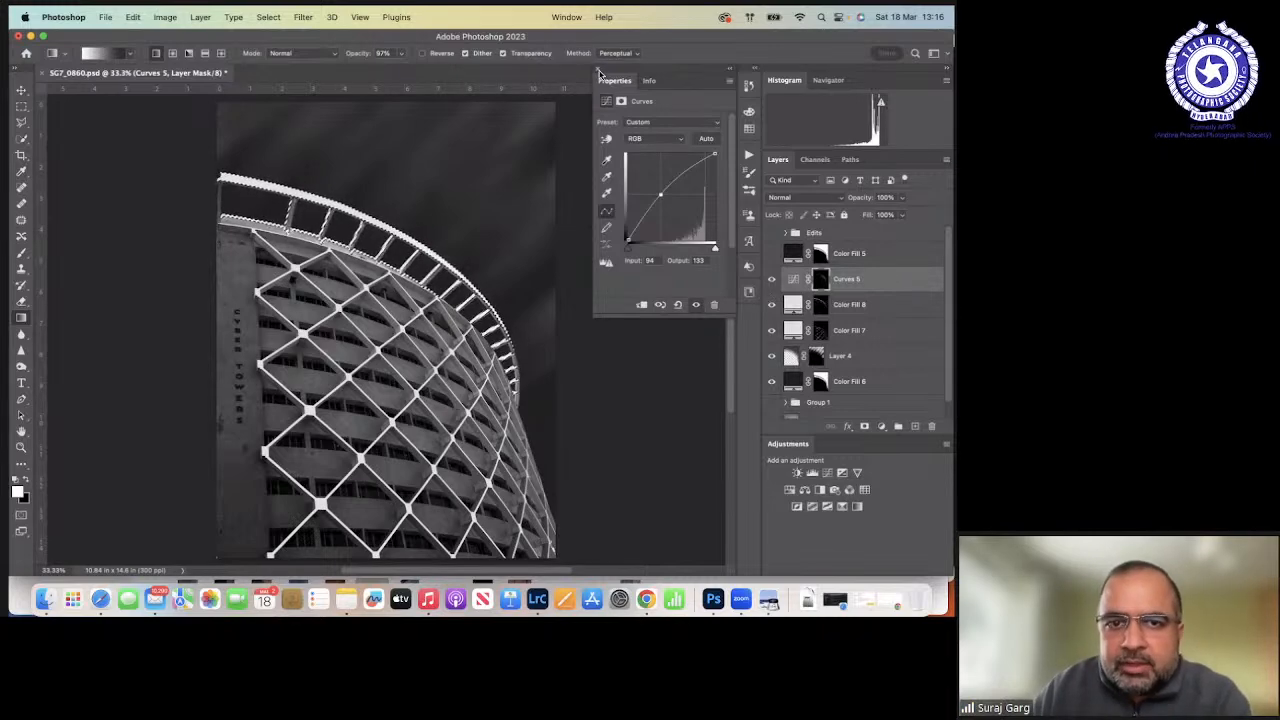
{"action": "left_click", "coordinate": [598, 69]}
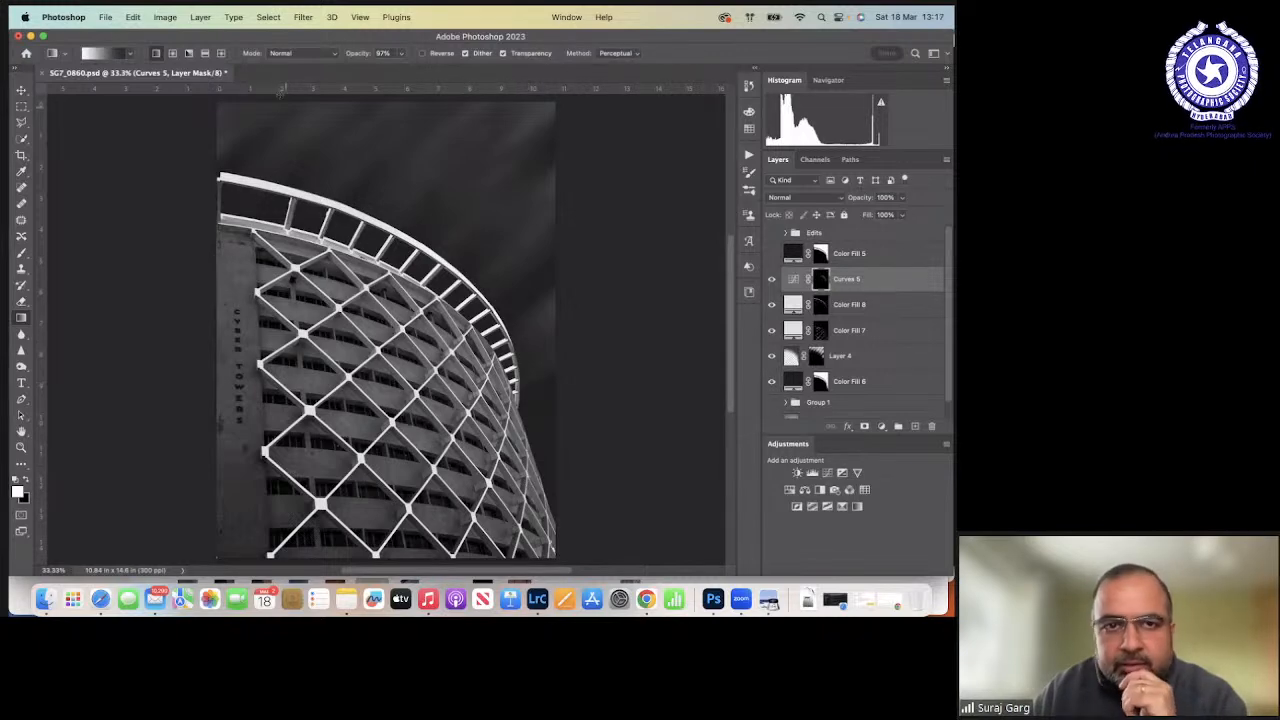
Load the saved Building Facade selection as a new selection.
{"action": "left_click", "coordinate": [268, 17]}
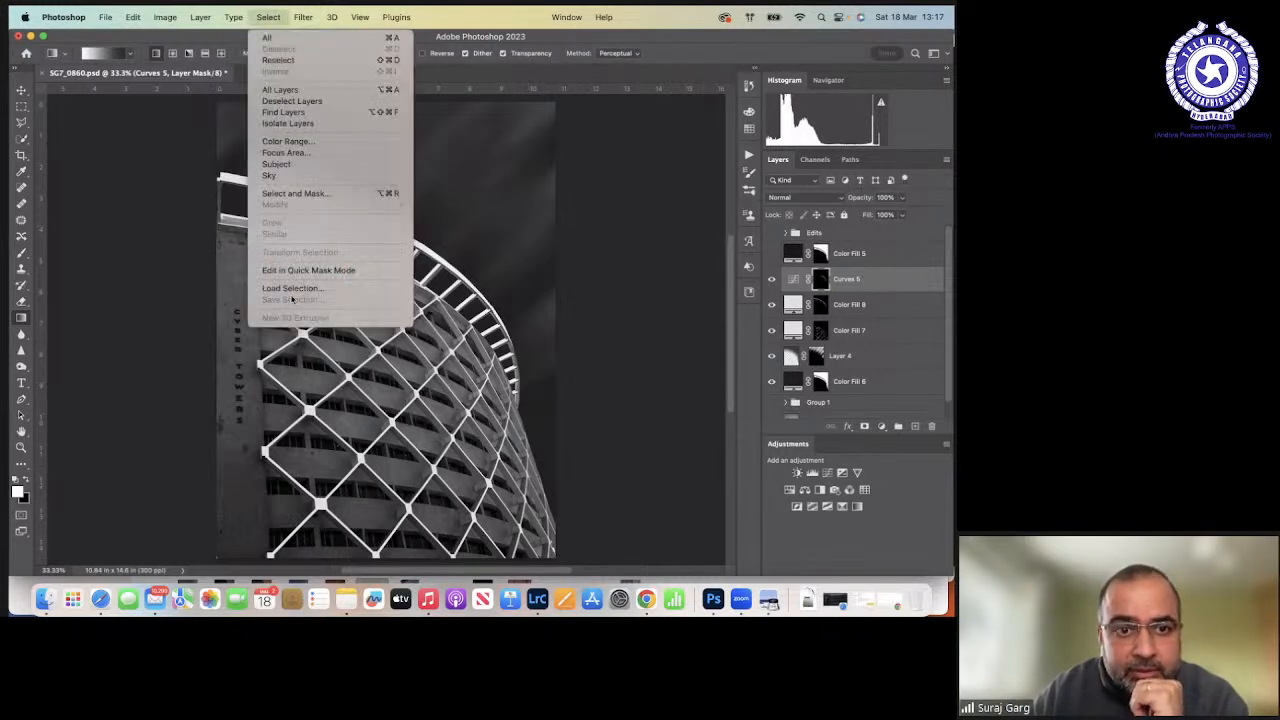
{"action": "left_click", "coordinate": [285, 288]}
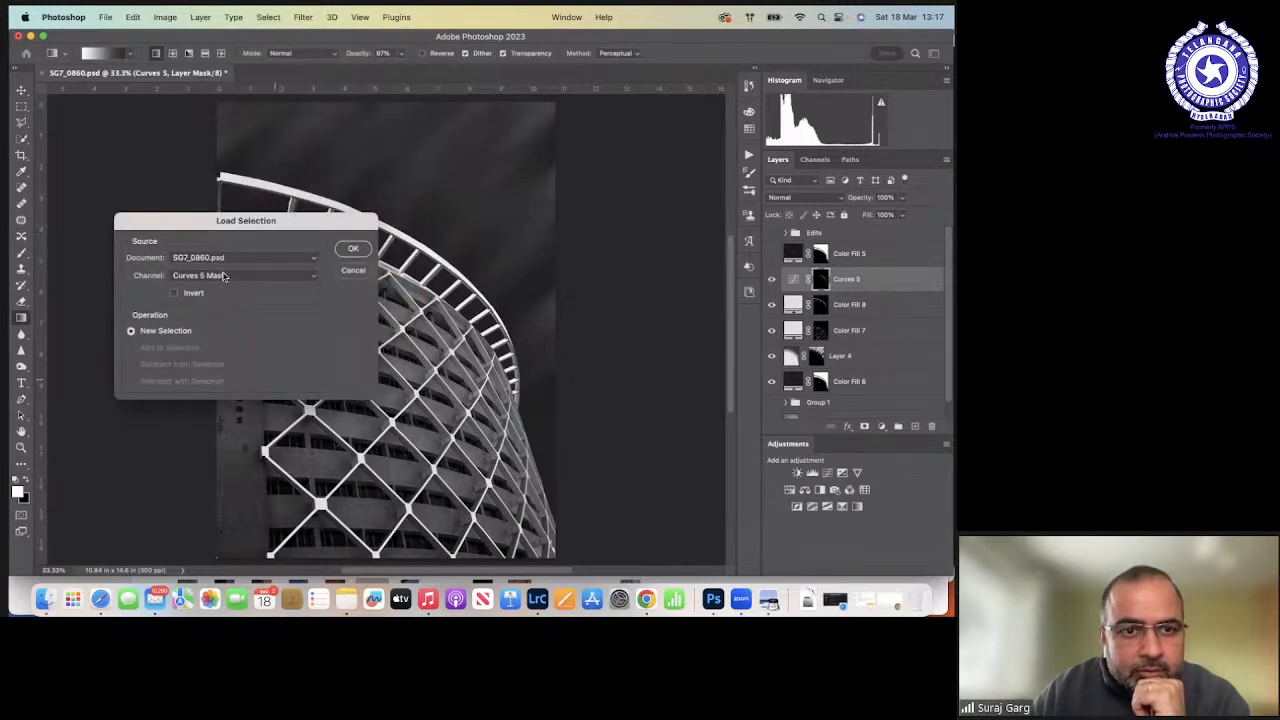
{"action": "left_click", "coordinate": [225, 276]}
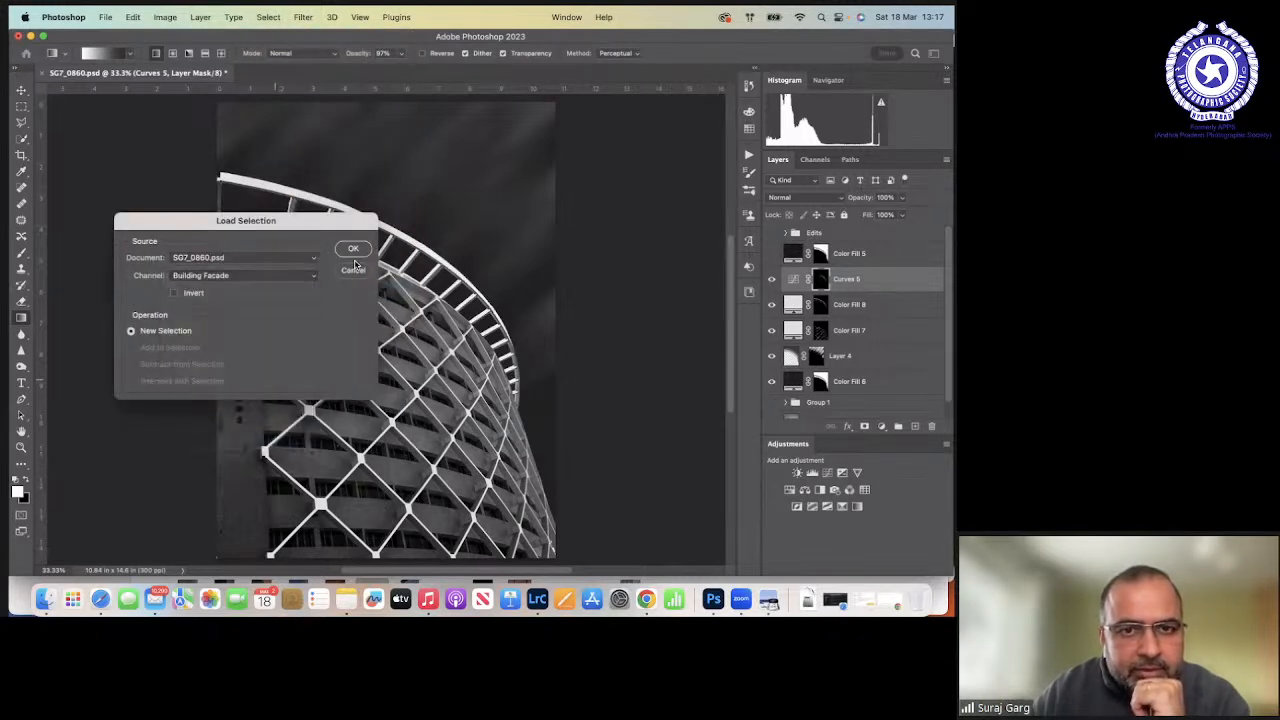
{"action": "left_click", "coordinate": [354, 250]}
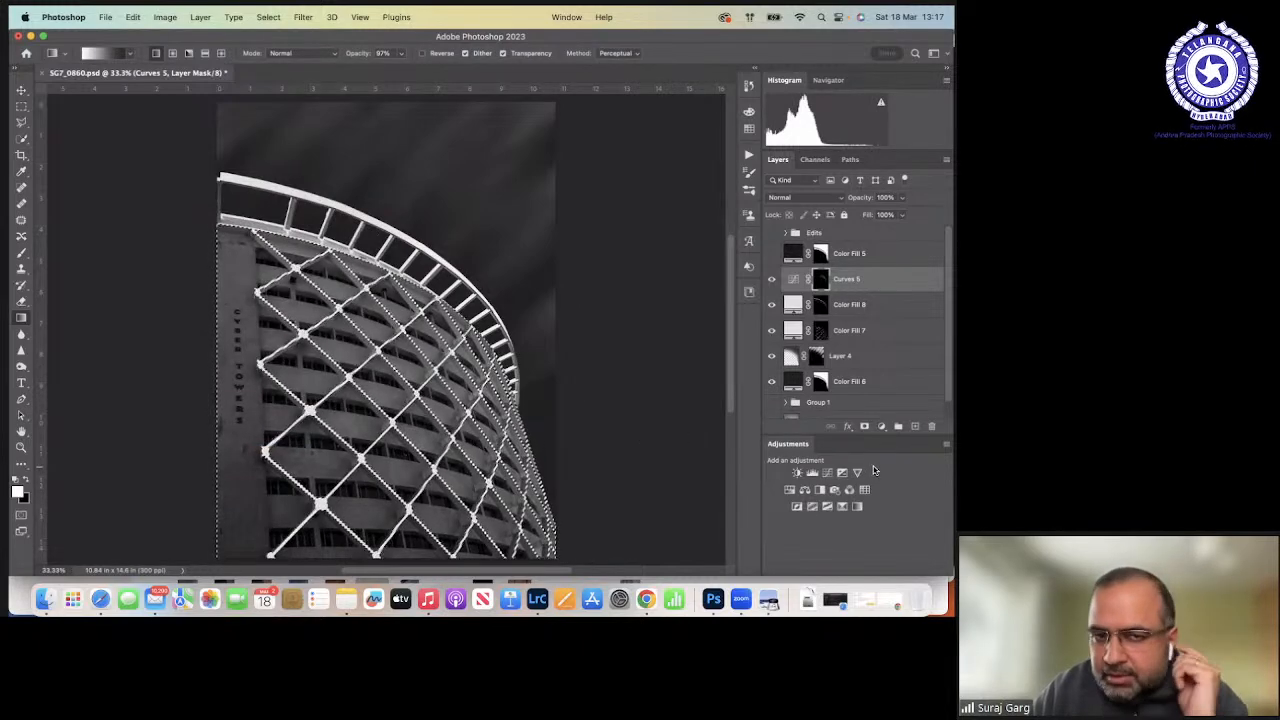
Add a Curves adjustment limited to the building facade and brighten it by raising input 80 to output 122.
{"action": "left_click", "coordinate": [881, 426]}
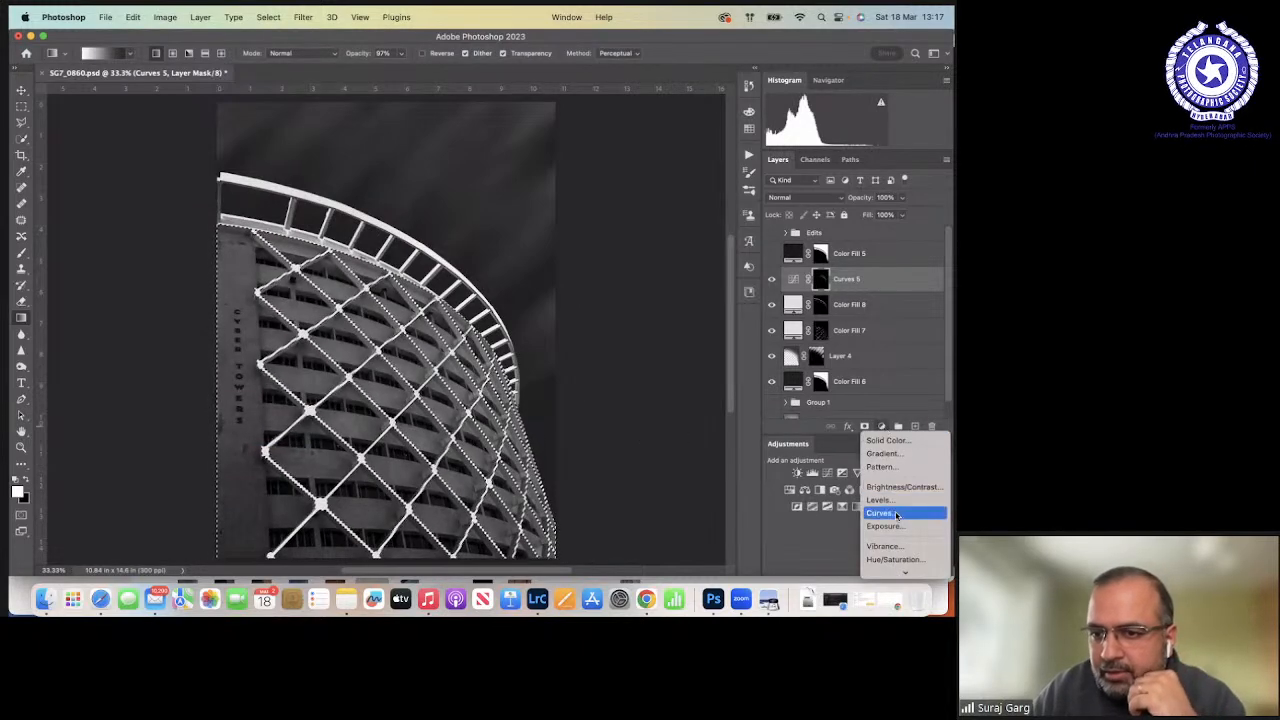
{"action": "left_click", "coordinate": [896, 513]}
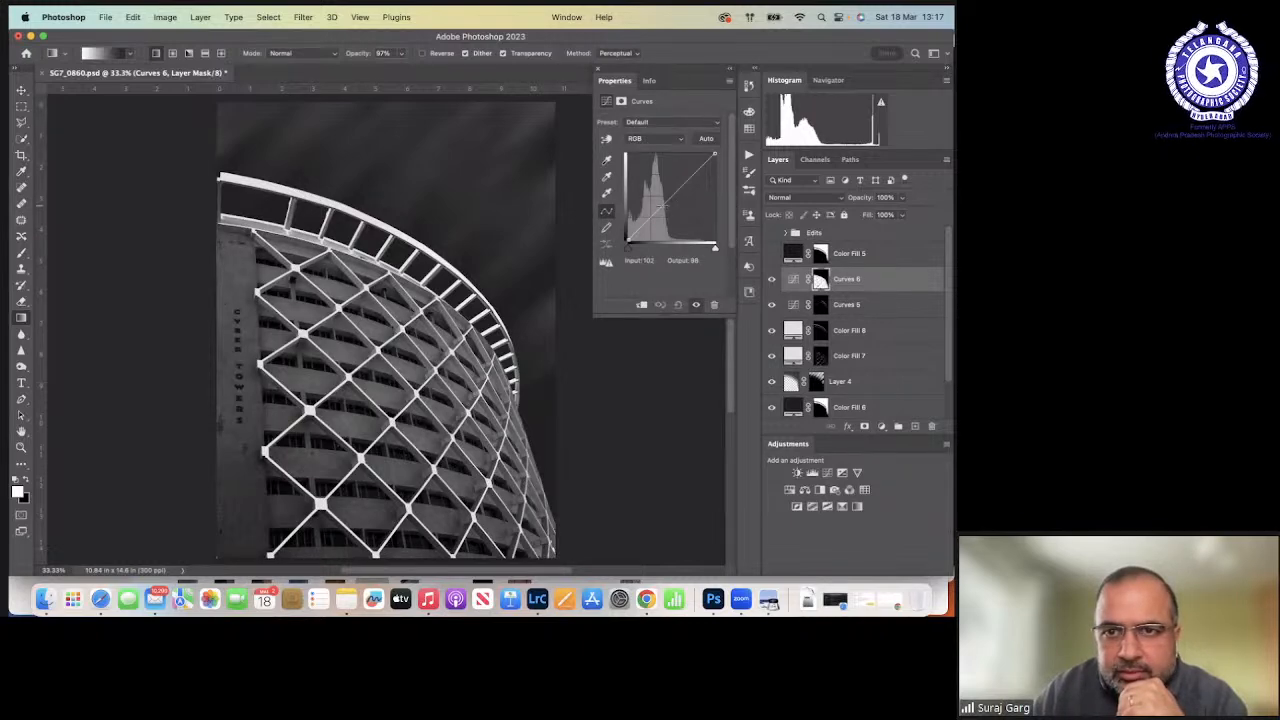
{"action": "left_click", "coordinate": [660, 205]}
{"action": "left_click_drag", "start_coordinate": [660, 205], "coordinate": [657, 200]}
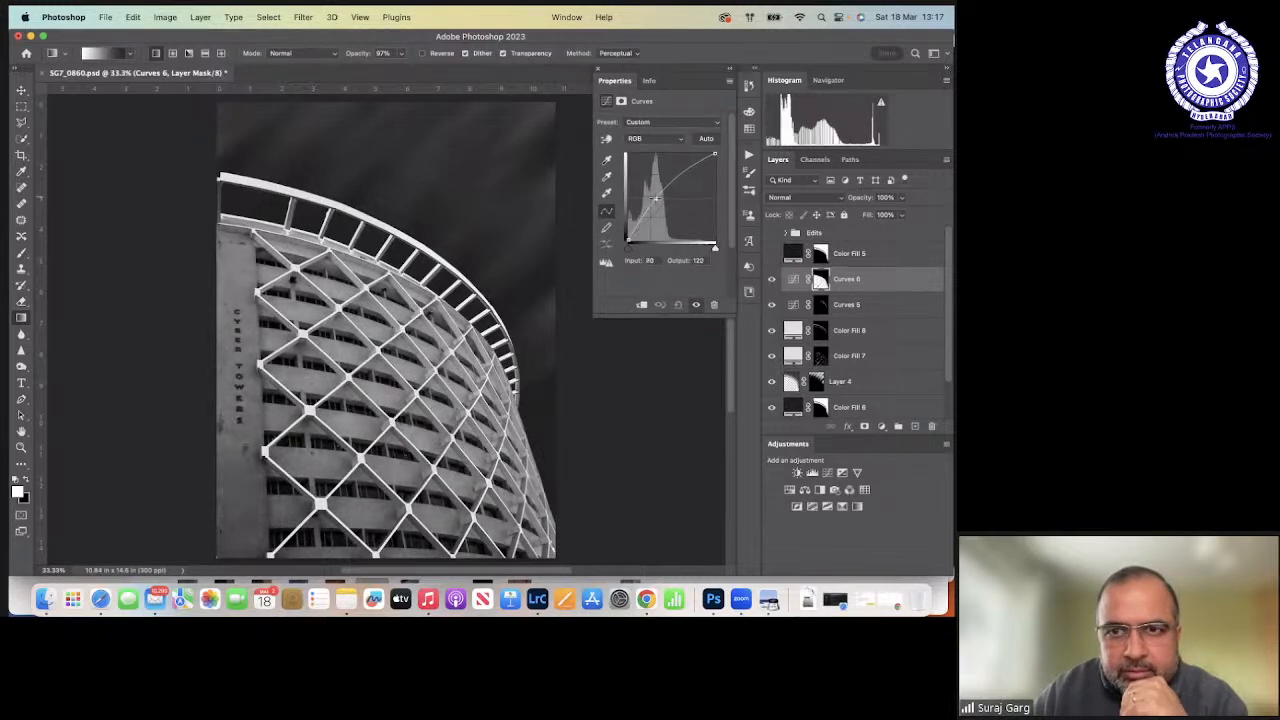
Restore the facade selection and draw a diagonal gradient on the Curves mask to concentrate the brightening on the facade's upper left area.
{"action": "key", "text": "shift+super+d"}
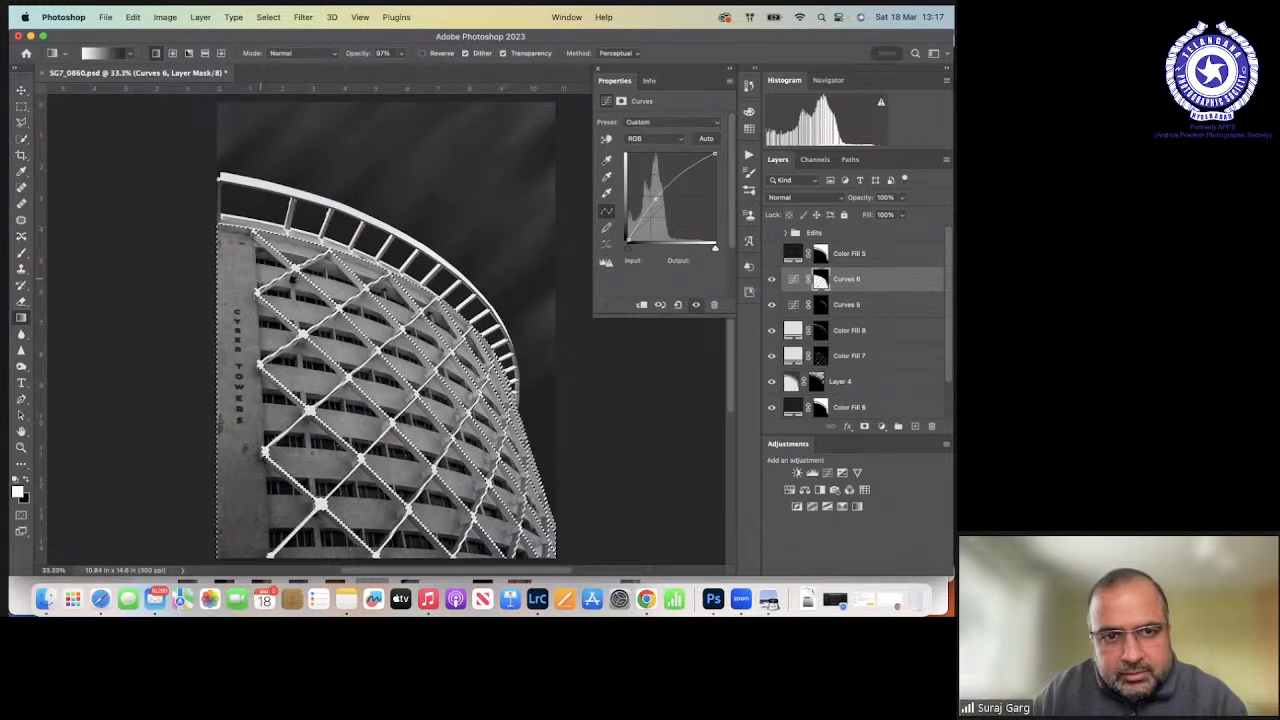
{"action": "left_click_drag", "start_coordinate": [262, 279], "coordinate": [329, 332]}
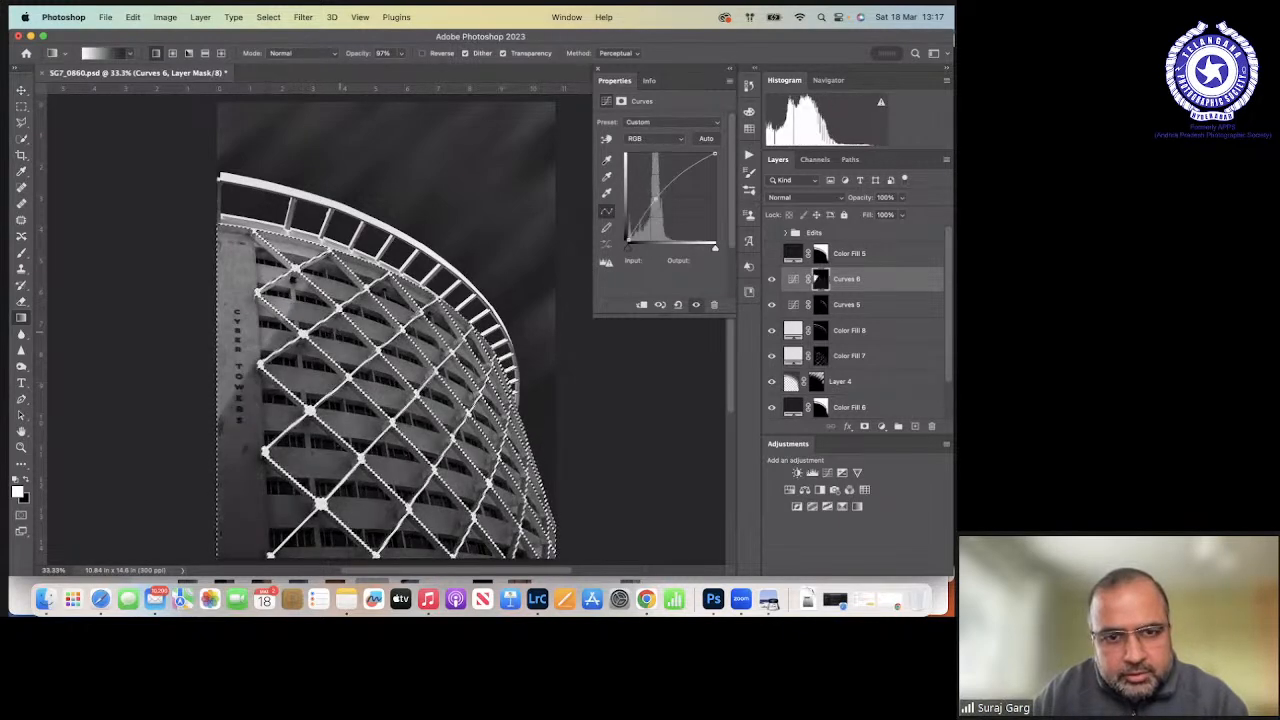
{"action": "key", "text": "super+z"}
{"action": "key", "text": "super+shift+z"}
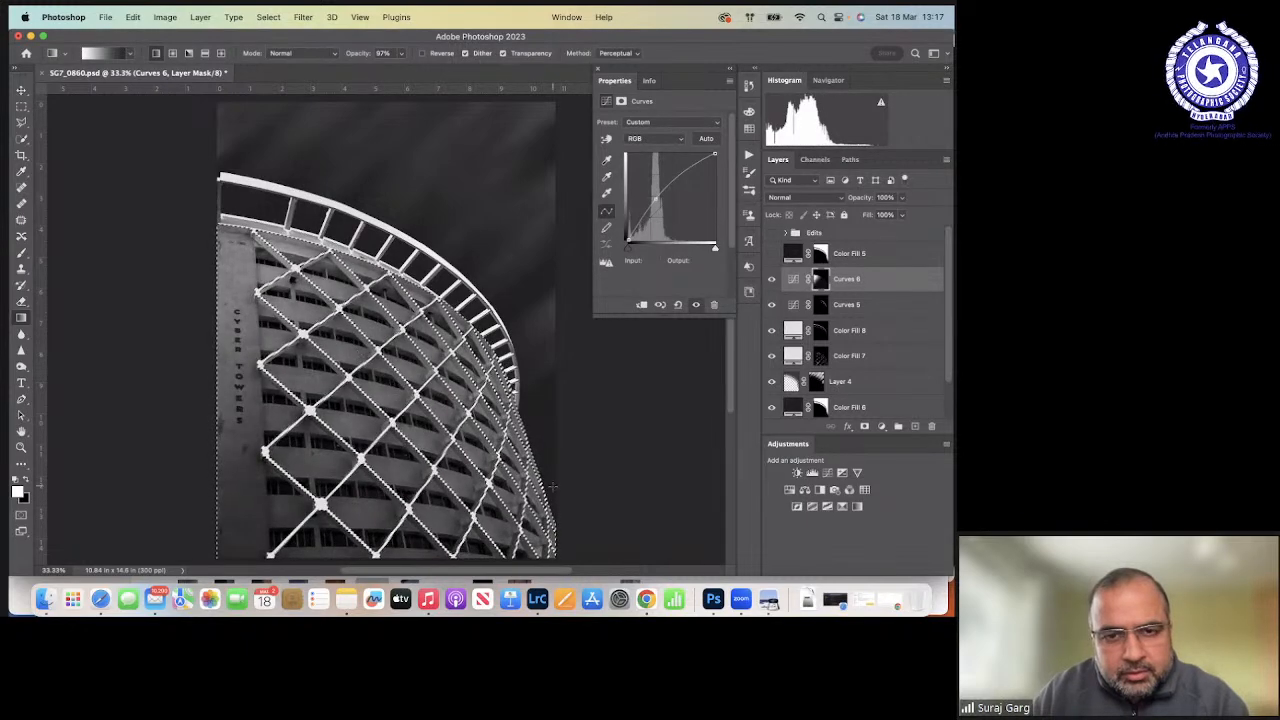
Add another Curves adjustment on the selected facade and darken it by lowering input 153 to output 108.
{"action": "left_click", "coordinate": [882, 427]}
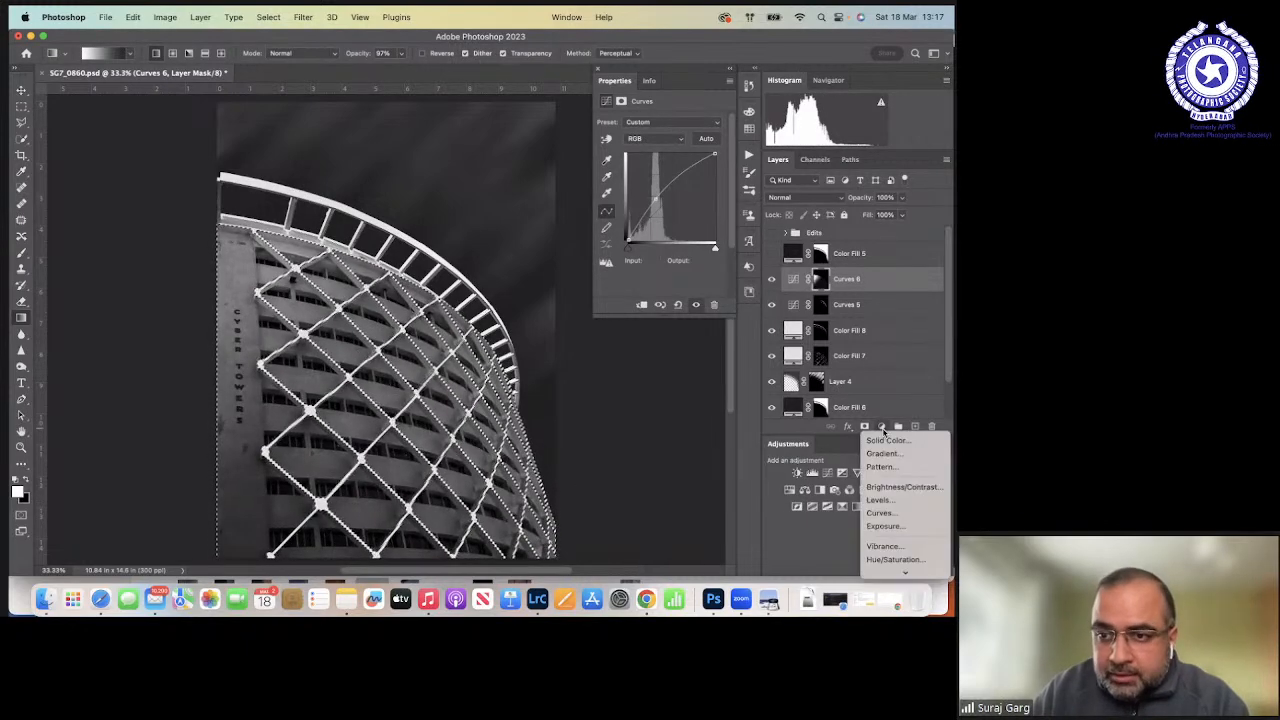
{"action": "left_click", "coordinate": [880, 513]}
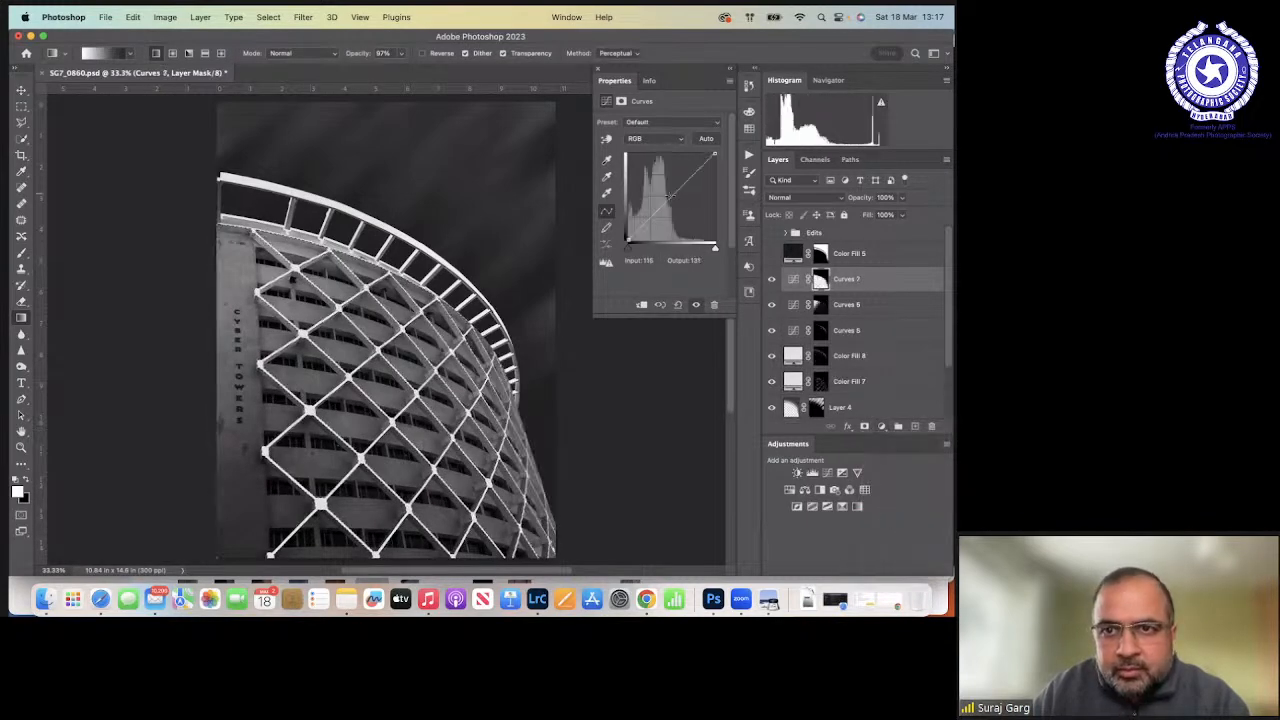
{"action": "left_click_drag", "start_coordinate": [668, 196], "coordinate": [681, 205]}
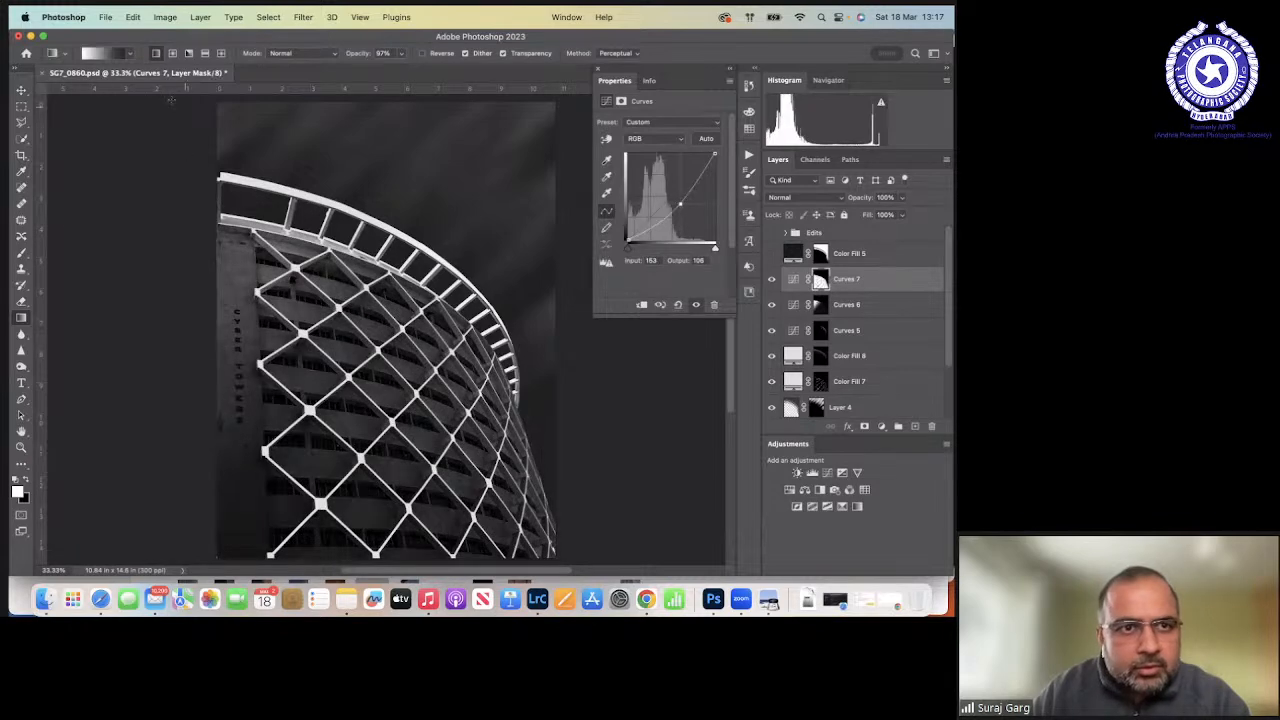
Restore the facade selection, draw black gradients on the Curves 7 mask to remove darkening from the facade's upper left area, and deselect.
{"action": "key", "text": "shift+super+d"}
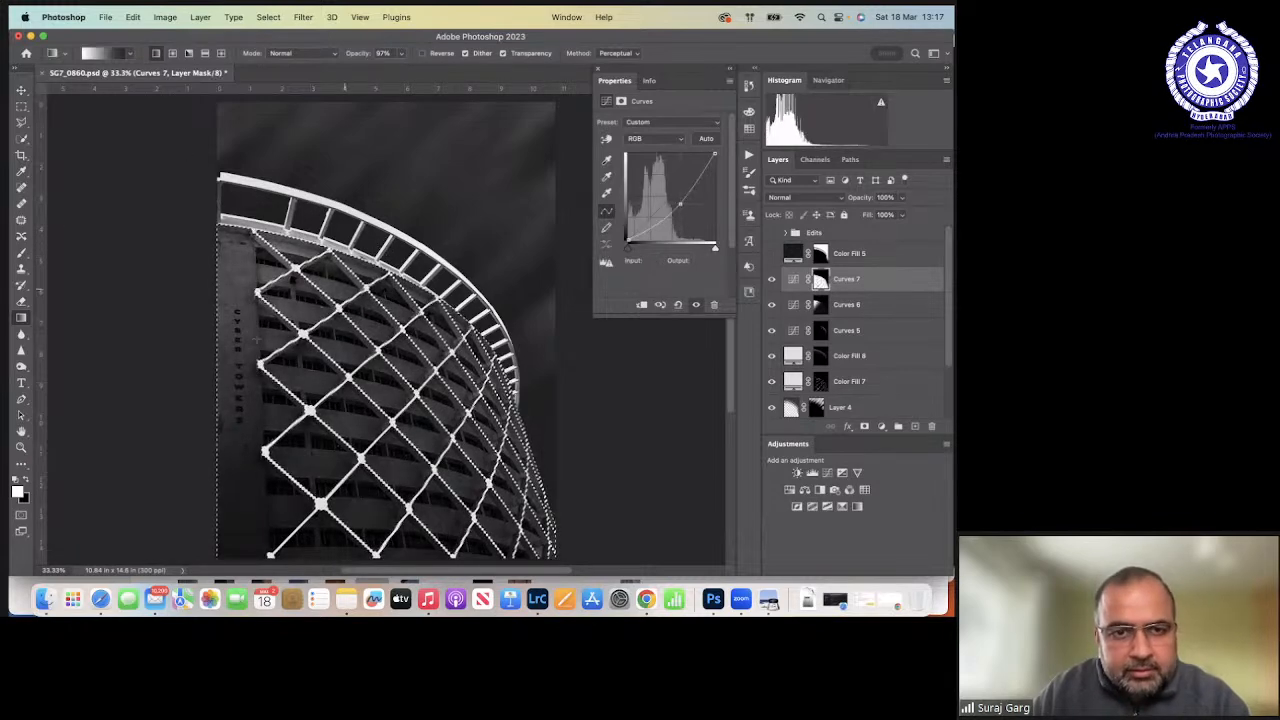
{"action": "left_click", "coordinate": [23, 480]}
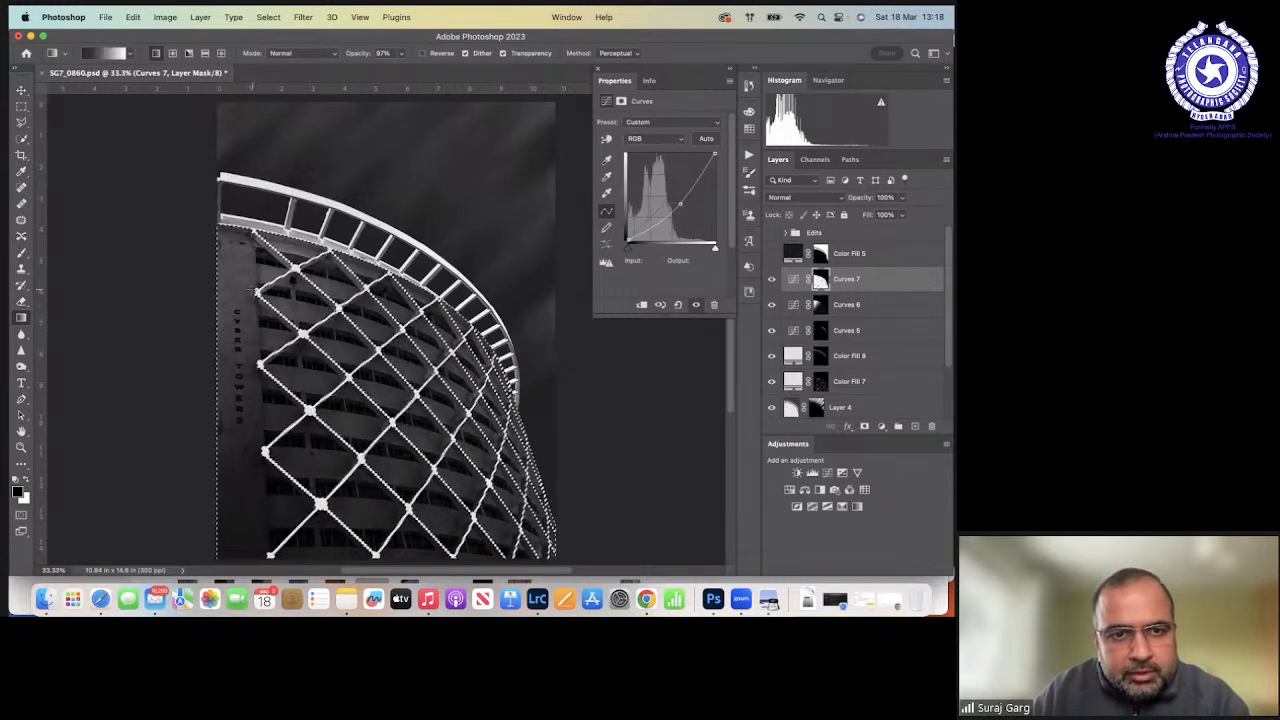
{"action": "mouse_move", "coordinate": [249, 289]}
{"action": "left_mouse_down"}
{"action": "mouse_move", "coordinate": [378, 376]}
{"action": "mouse_move", "coordinate": [330, 344]}
{"action": "left_mouse_up"}
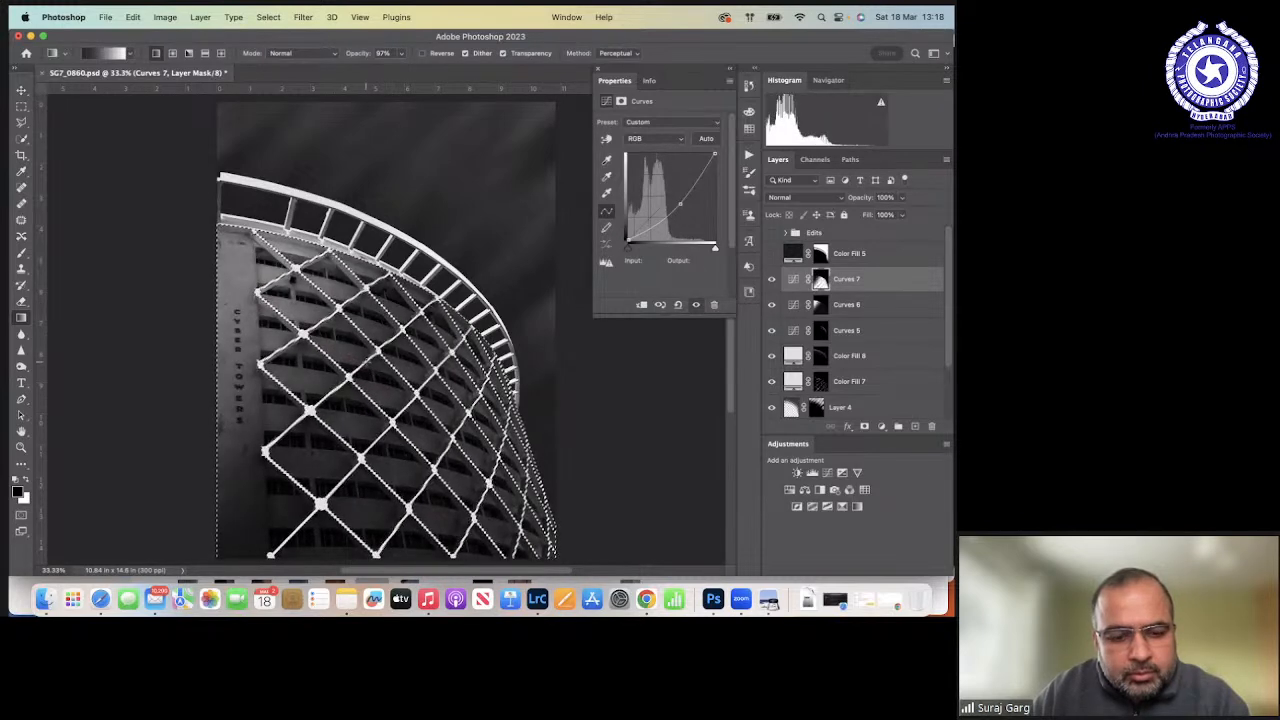
{"action": "left_click_drag", "start_coordinate": [370, 370], "coordinate": [272, 324]}
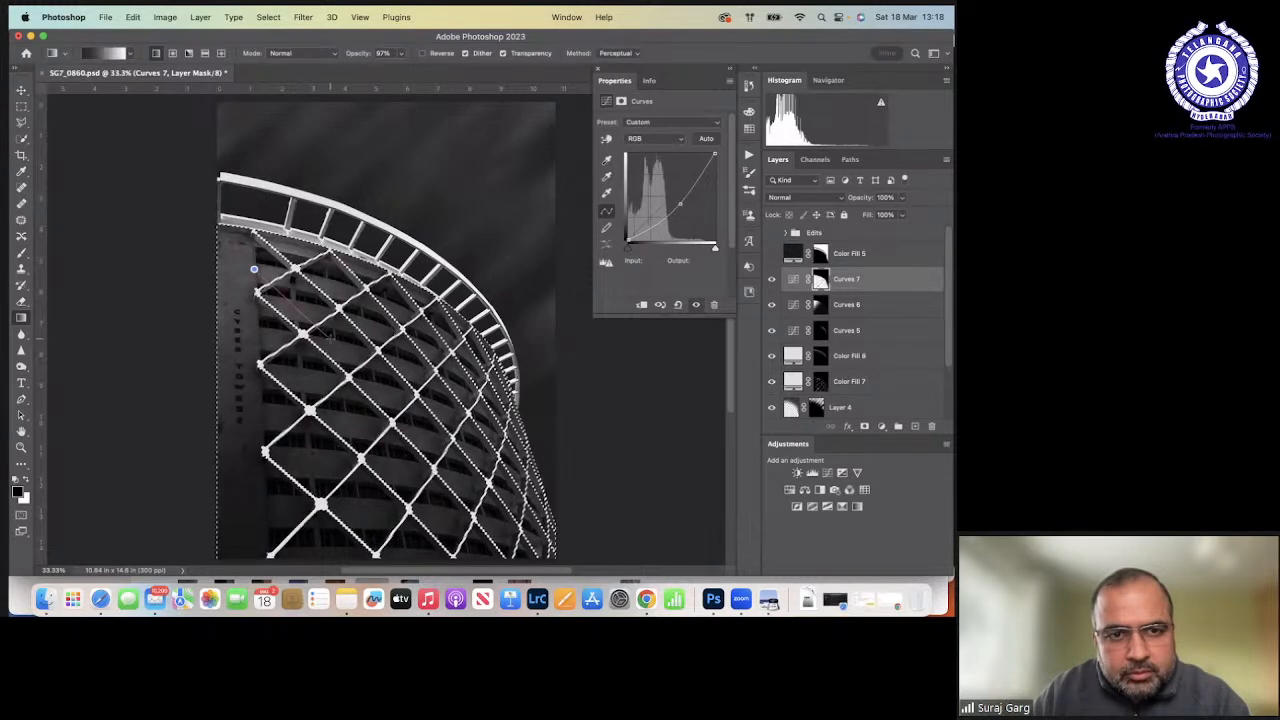
{"action": "left_click_drag", "start_coordinate": [254, 269], "coordinate": [254, 323]}
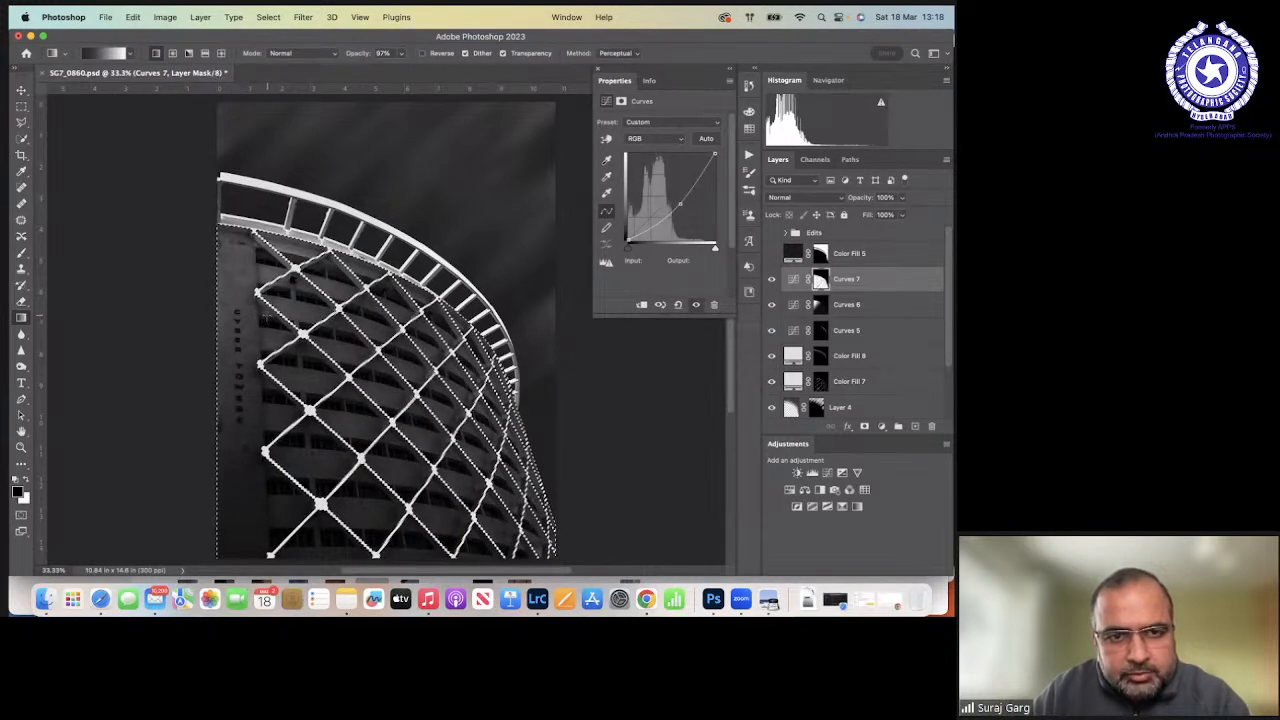
{"action": "left_click_drag", "start_coordinate": [258, 320], "coordinate": [569, 414]}
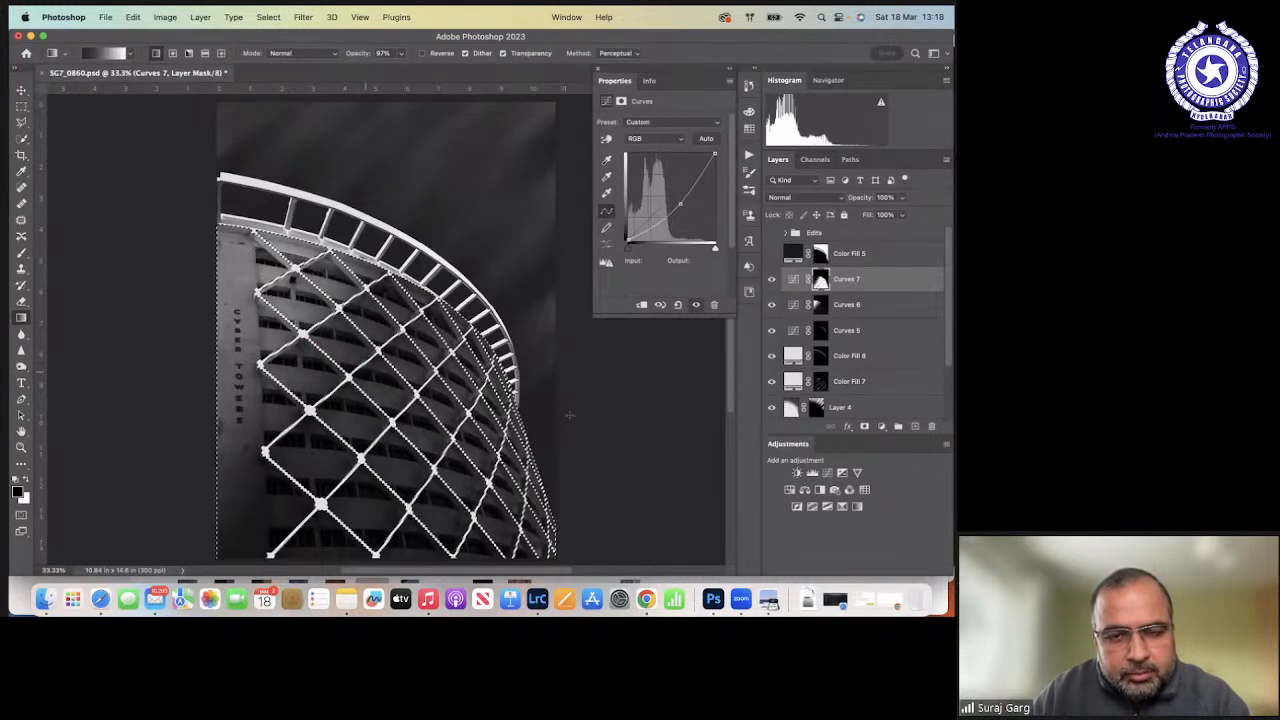
{"action": "left_click", "coordinate": [596, 69]}
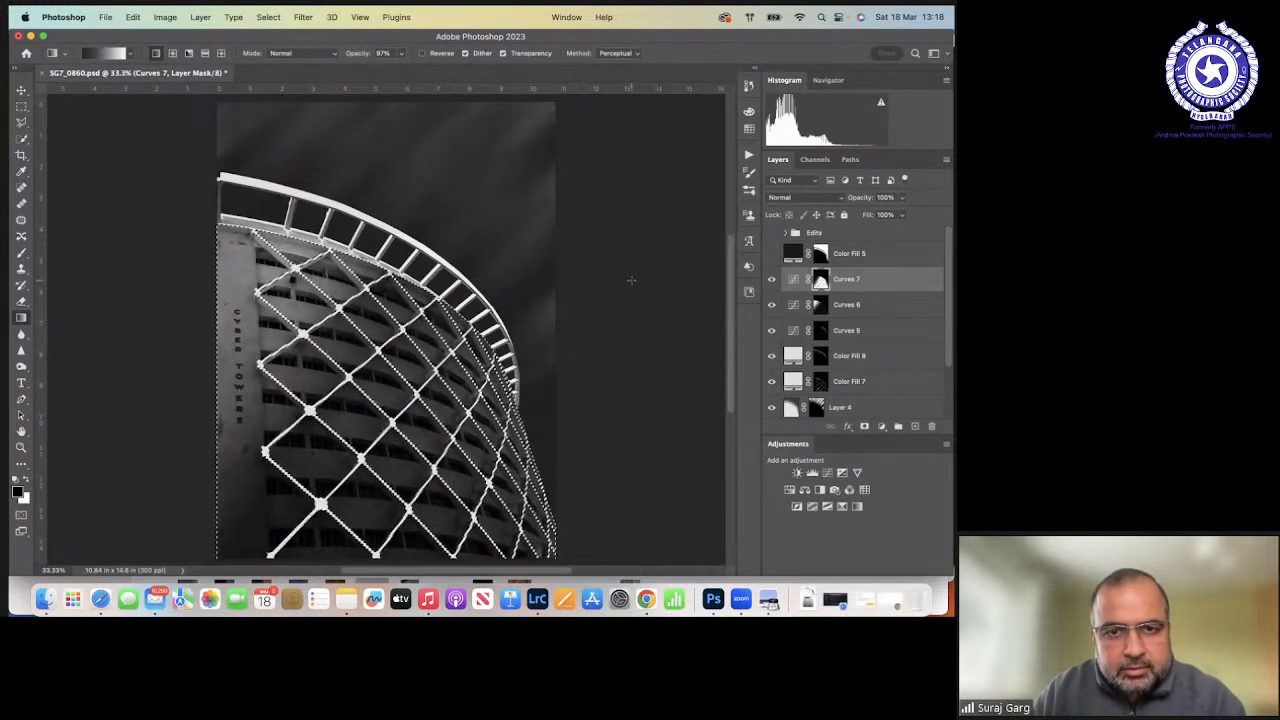
{"action": "key", "text": "super+d"}
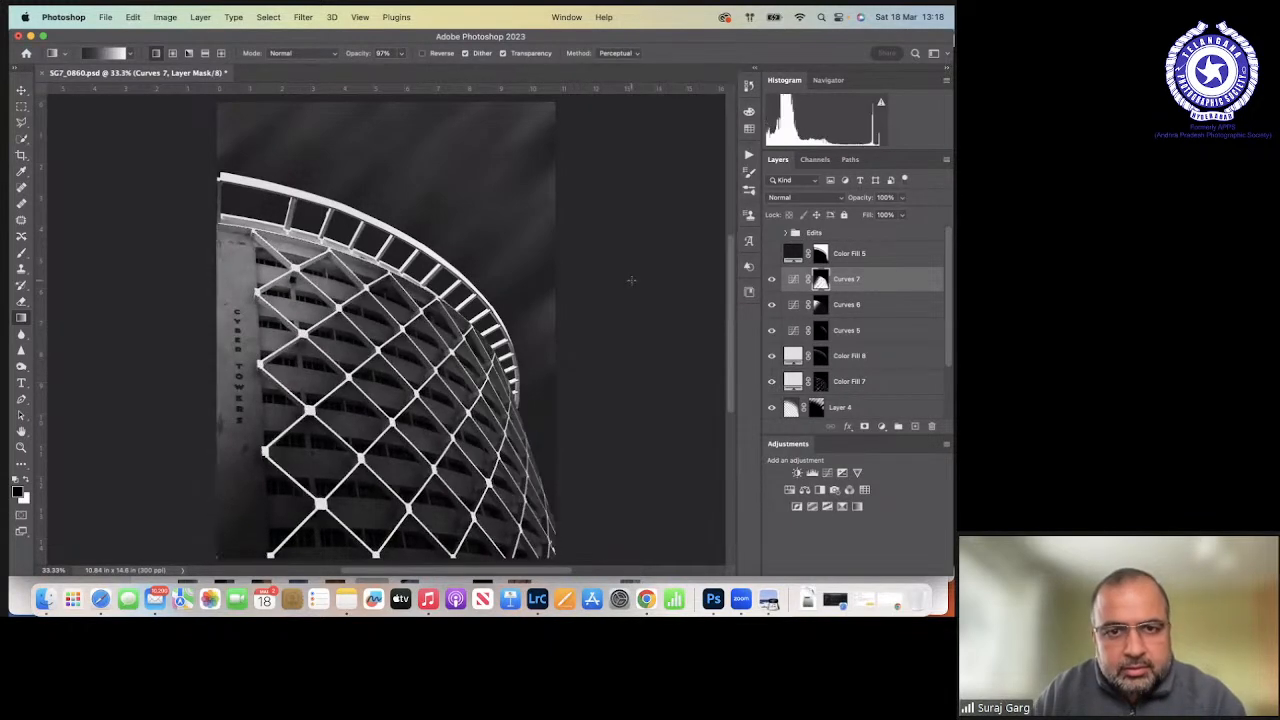
Group the layers from Curves 7 down to Color Fill 6.
{"action": "left_click", "coordinate": [880, 305], "text": "shift"}
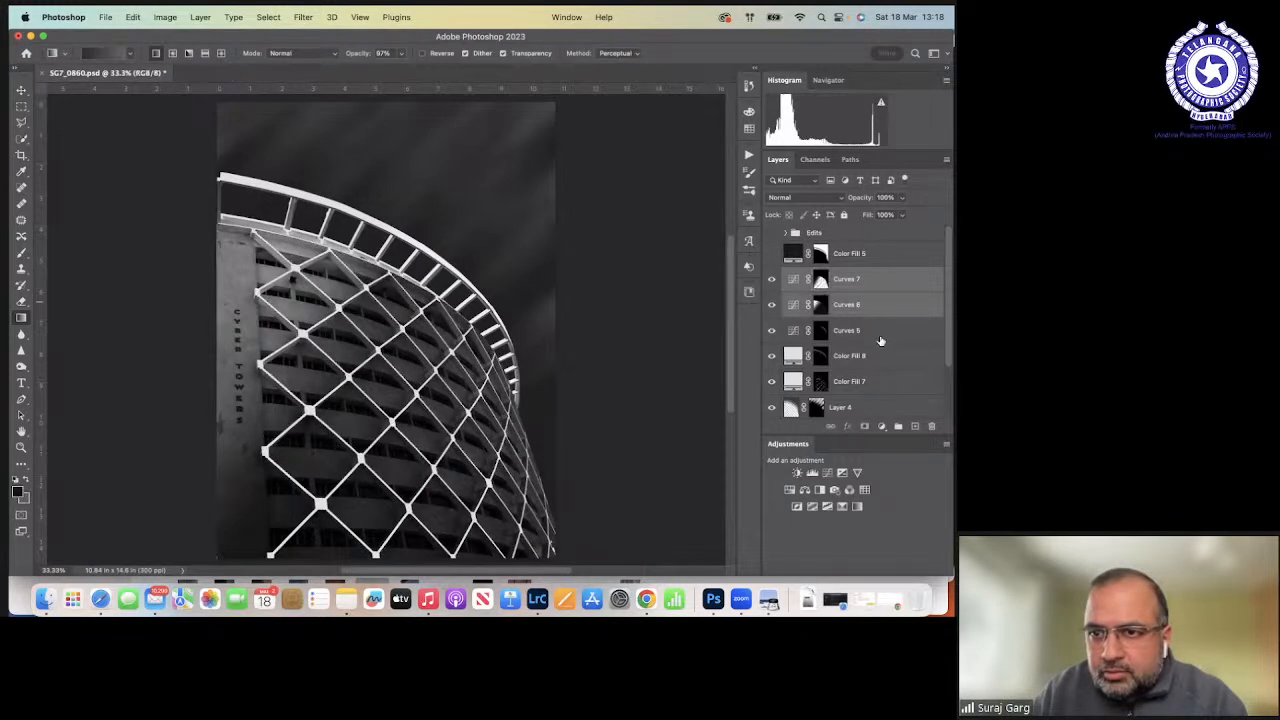
{"action": "left_click", "coordinate": [880, 331], "text": "shift"}
{"action": "left_click", "coordinate": [882, 356], "text": "shift"}
{"action": "left_click", "coordinate": [884, 382], "text": "shift"}
{"action": "scroll", "coordinate": [885, 390], "scroll_direction": "down", "scroll_amount": 1}
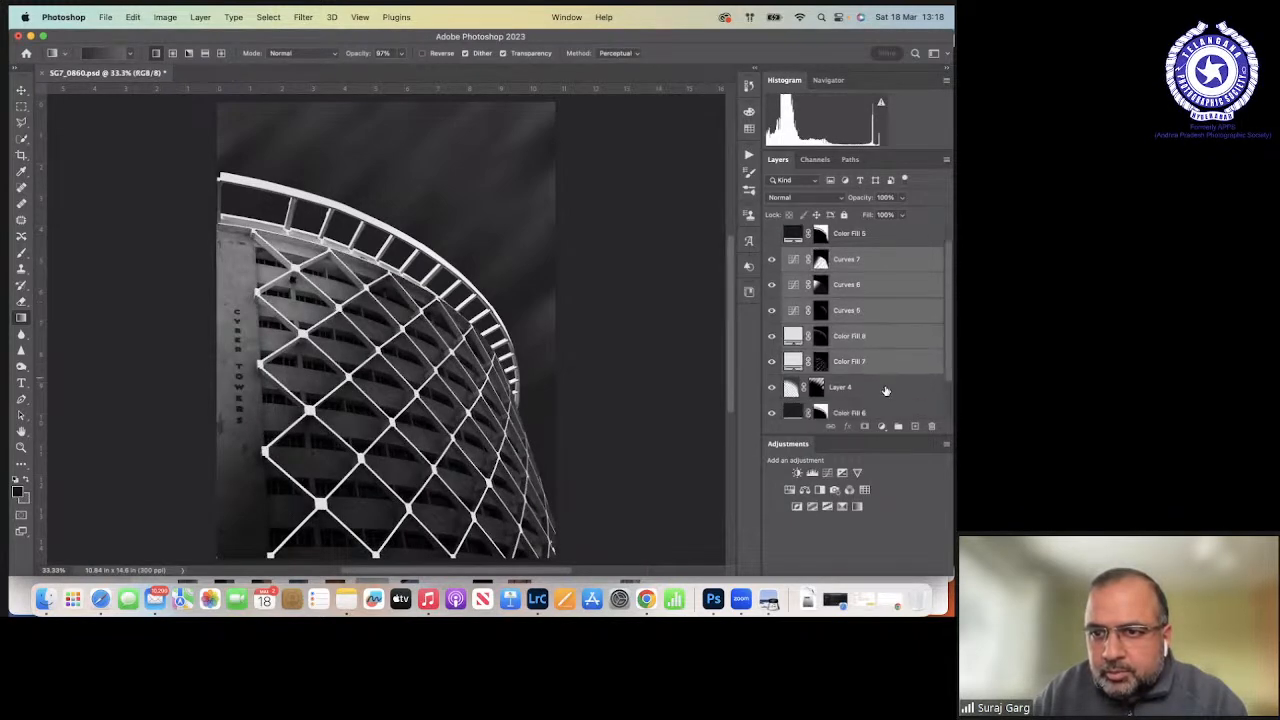
{"action": "left_click", "coordinate": [892, 387], "text": "shift"}
{"action": "scroll", "coordinate": [888, 382], "scroll_direction": "down", "scroll_amount": 1}
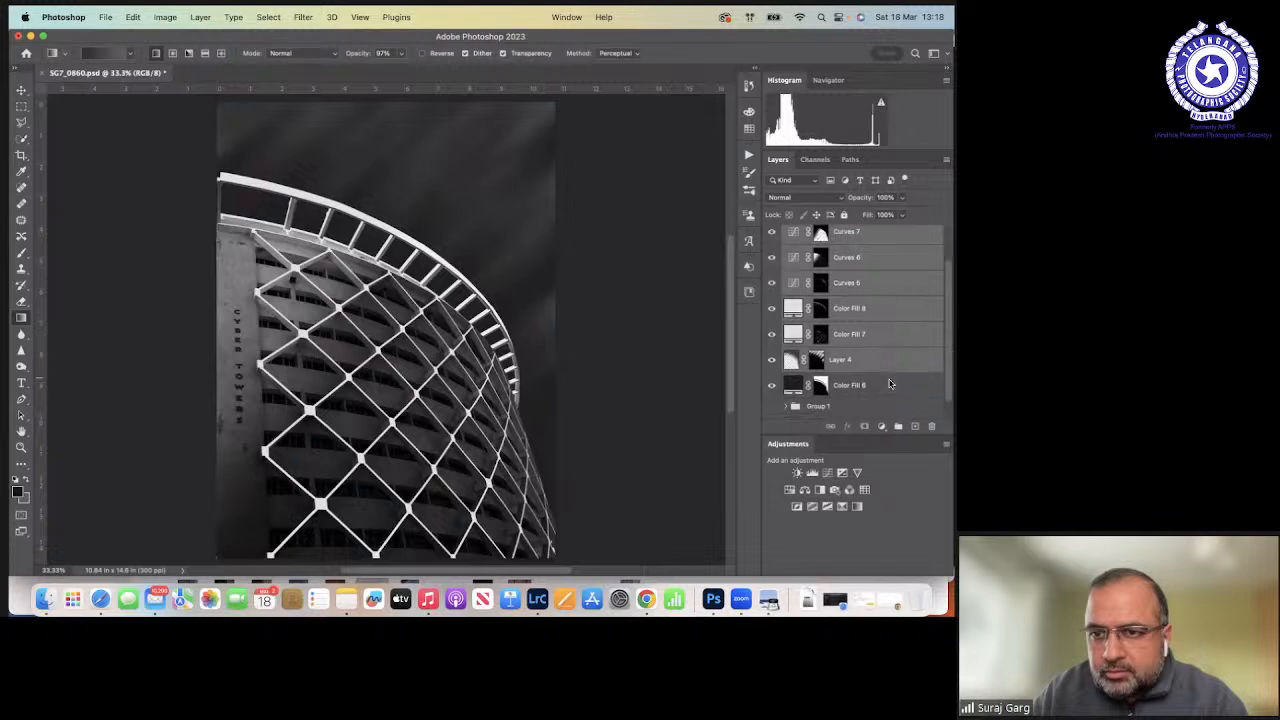
{"action": "left_click", "coordinate": [884, 382], "text": "shift"}
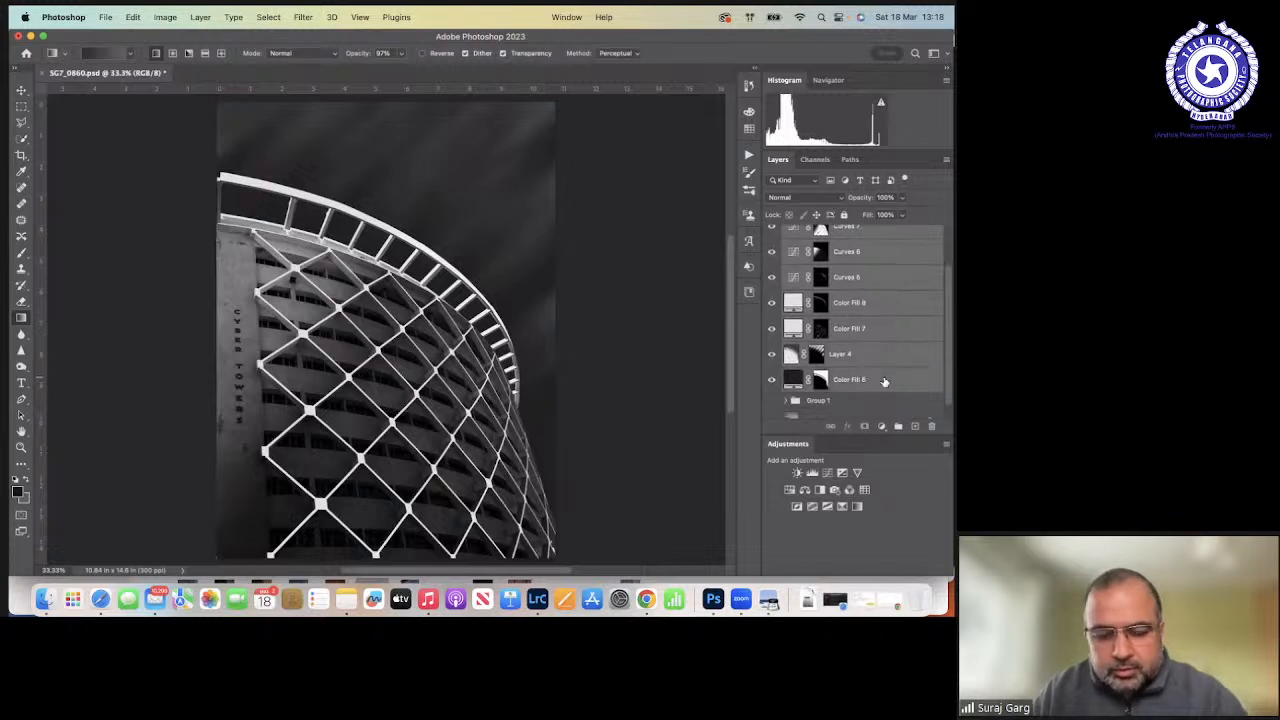
{"action": "key", "text": "super+g"}
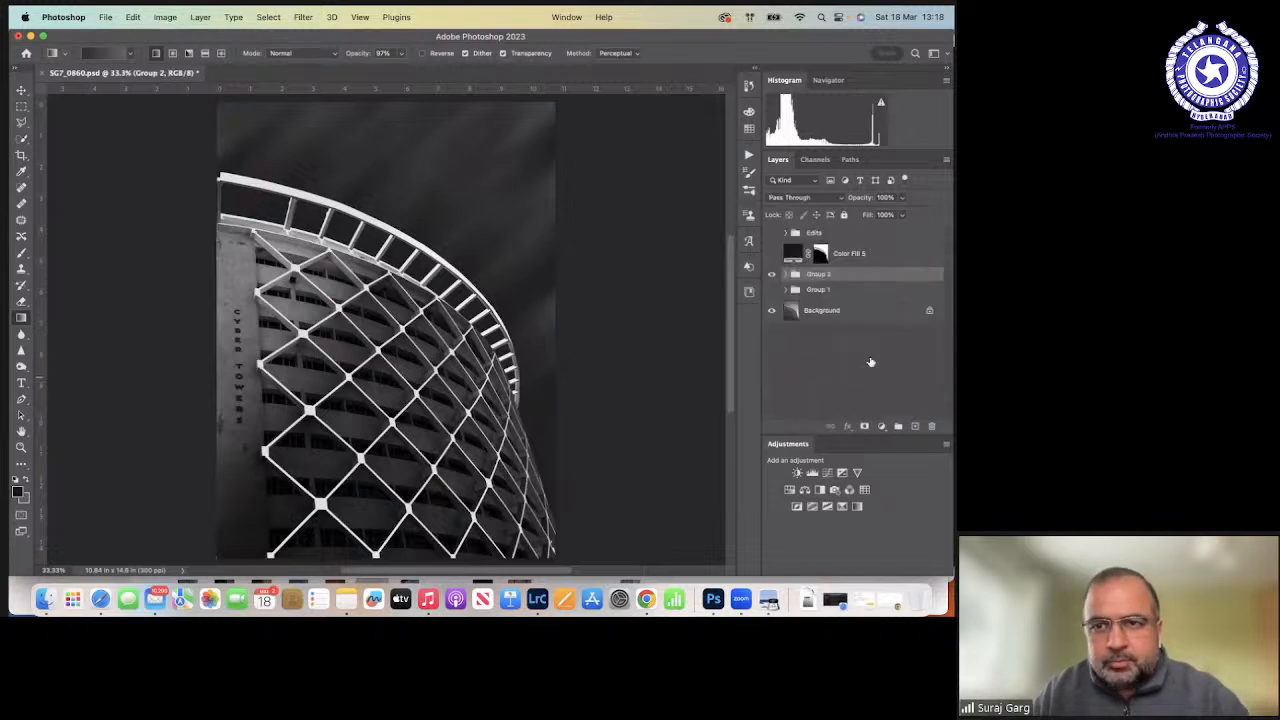
Compare Group 2 and the earlier Edits group with the original background by toggling their visibility.
{"action": "left_click", "coordinate": [771, 274]}
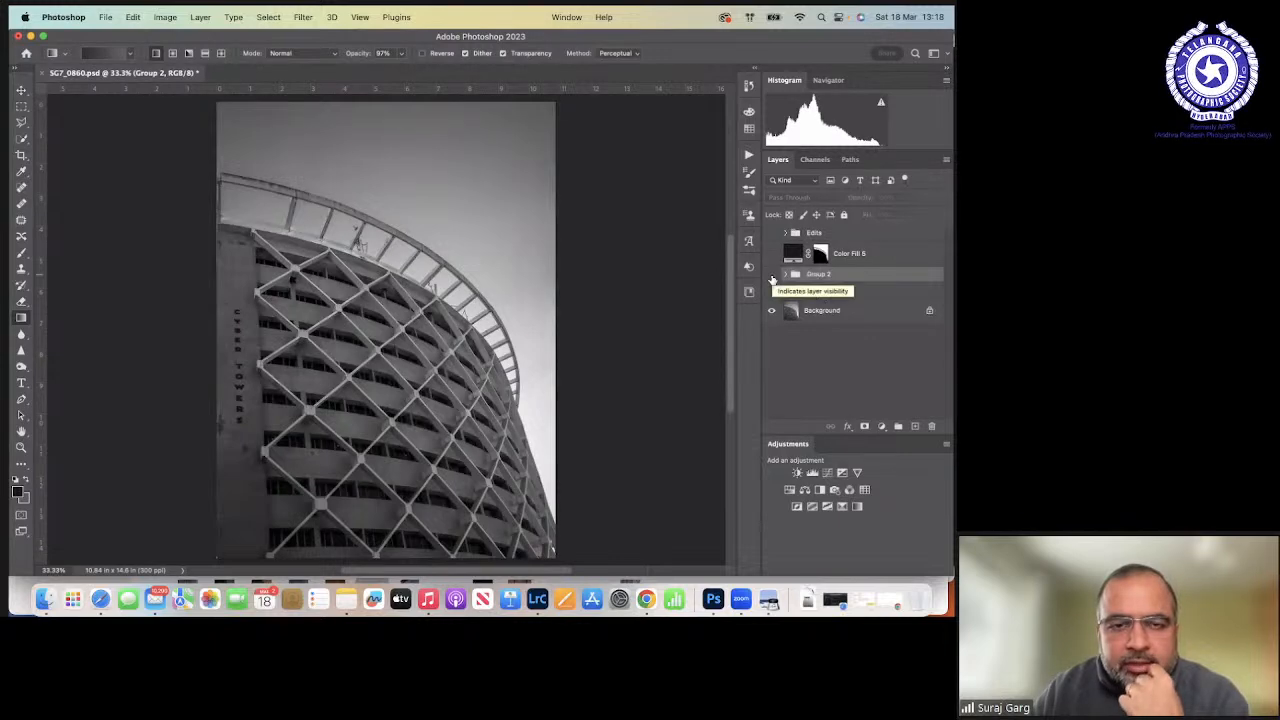
{"action": "left_click", "coordinate": [771, 274]}
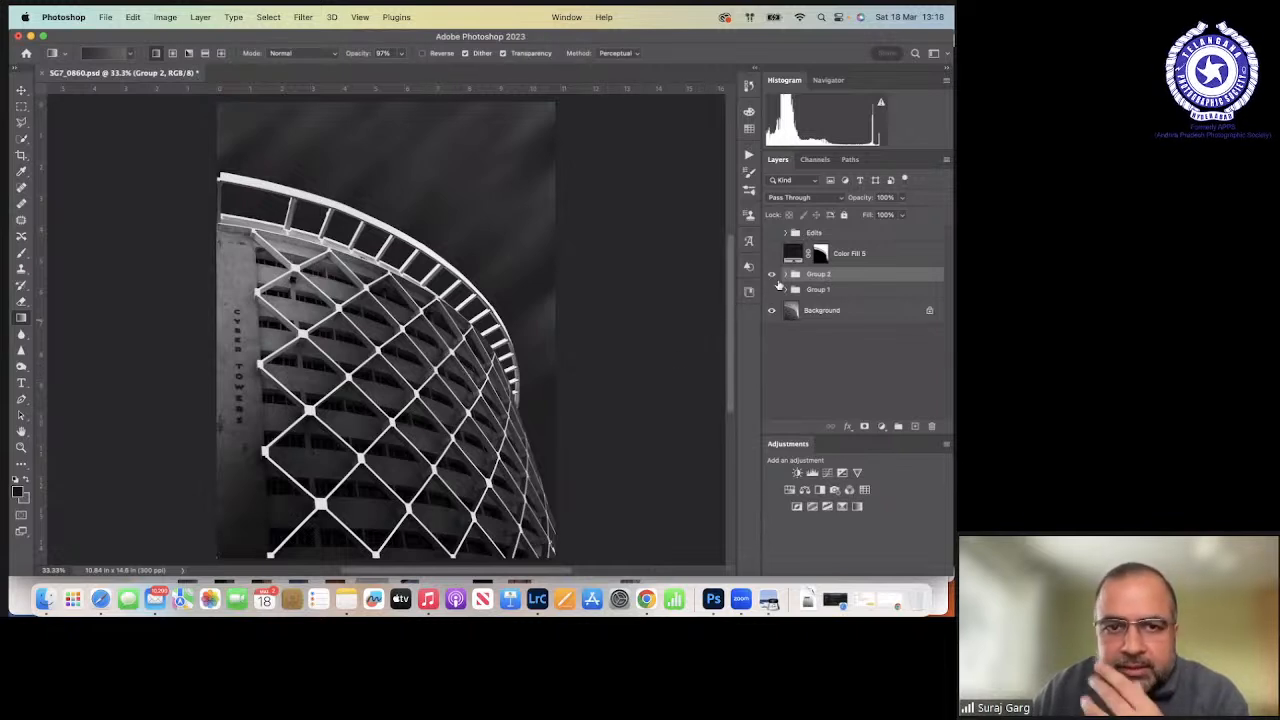
{"action": "left_click", "coordinate": [773, 274]}
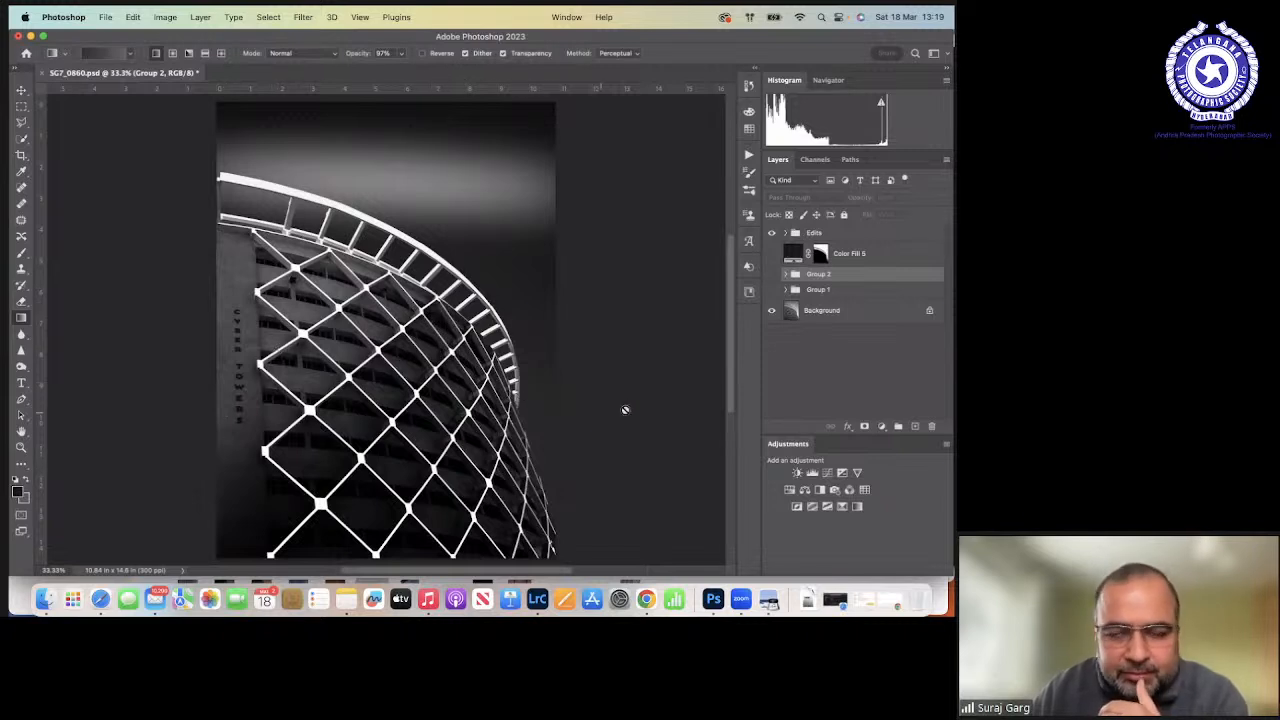
{"action": "left_click", "coordinate": [772, 233]}
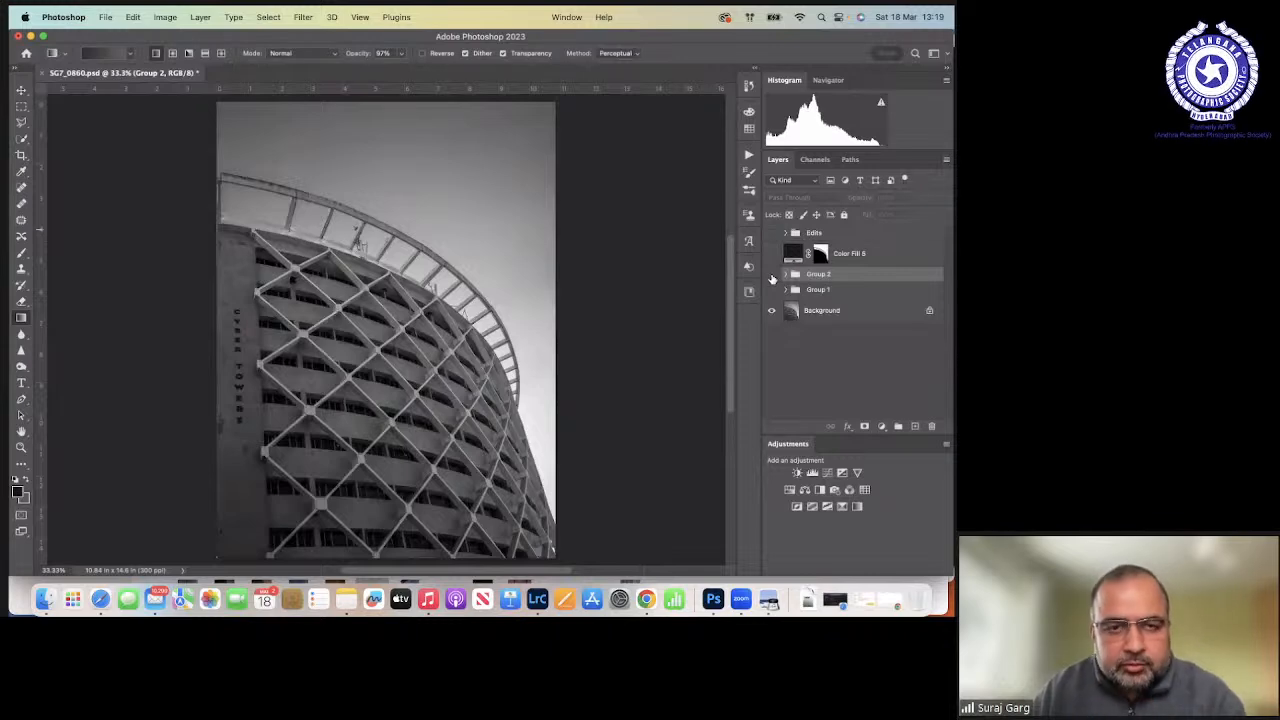
Switch to Lightroom Classic, reset the tower photo's develop settings to view the unedited color original, and return to Photoshop.
{"action": "key", "text": "super+Tab"}
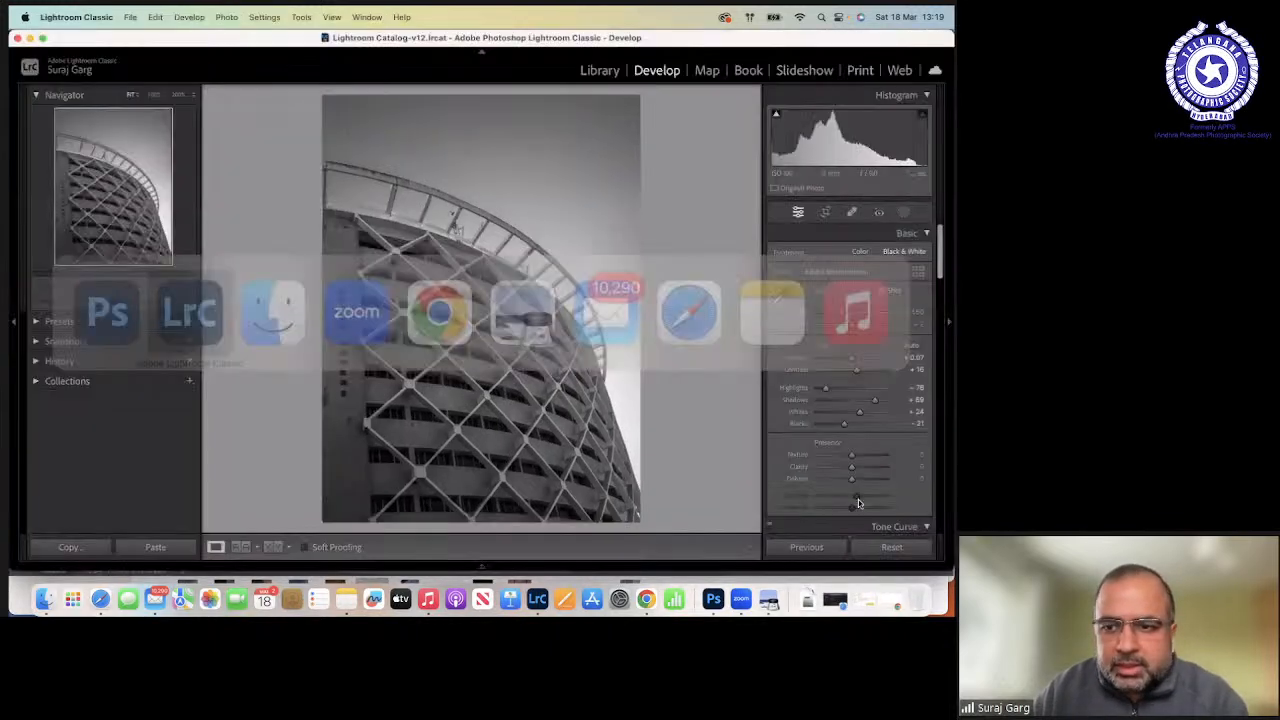
{"action": "left_click", "coordinate": [898, 550]}
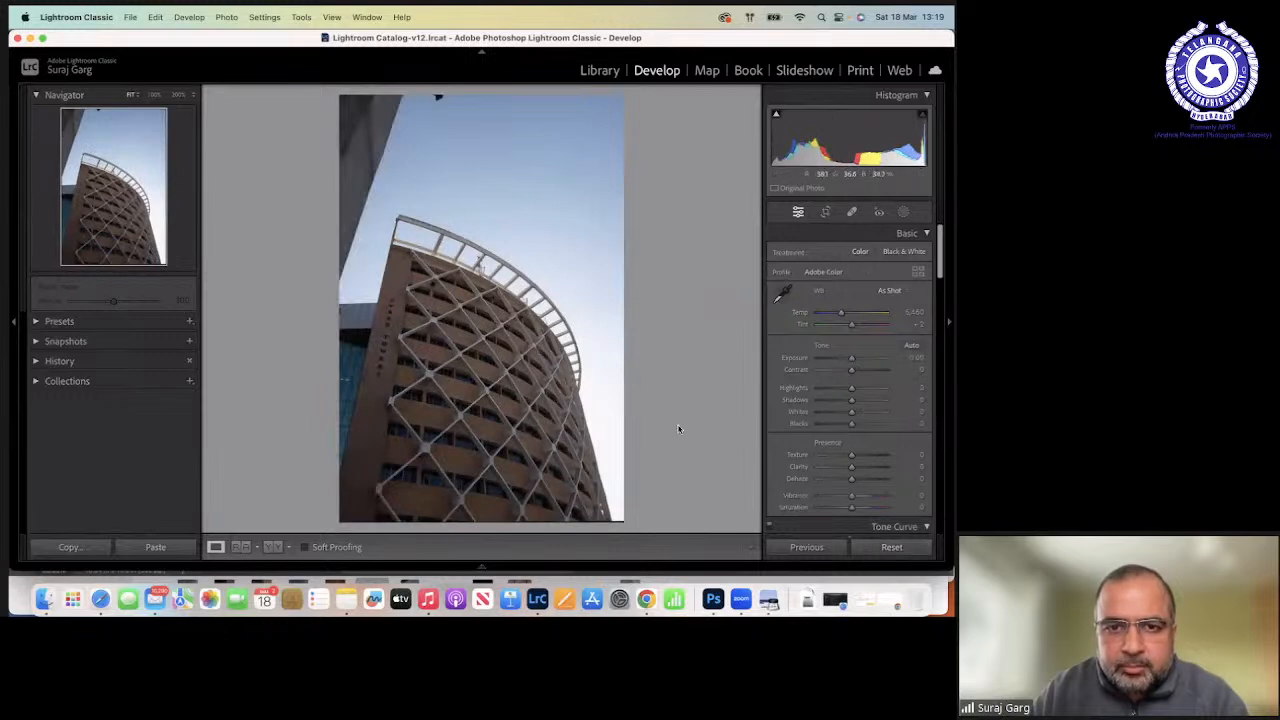
{"action": "key", "text": "super+Tab"}
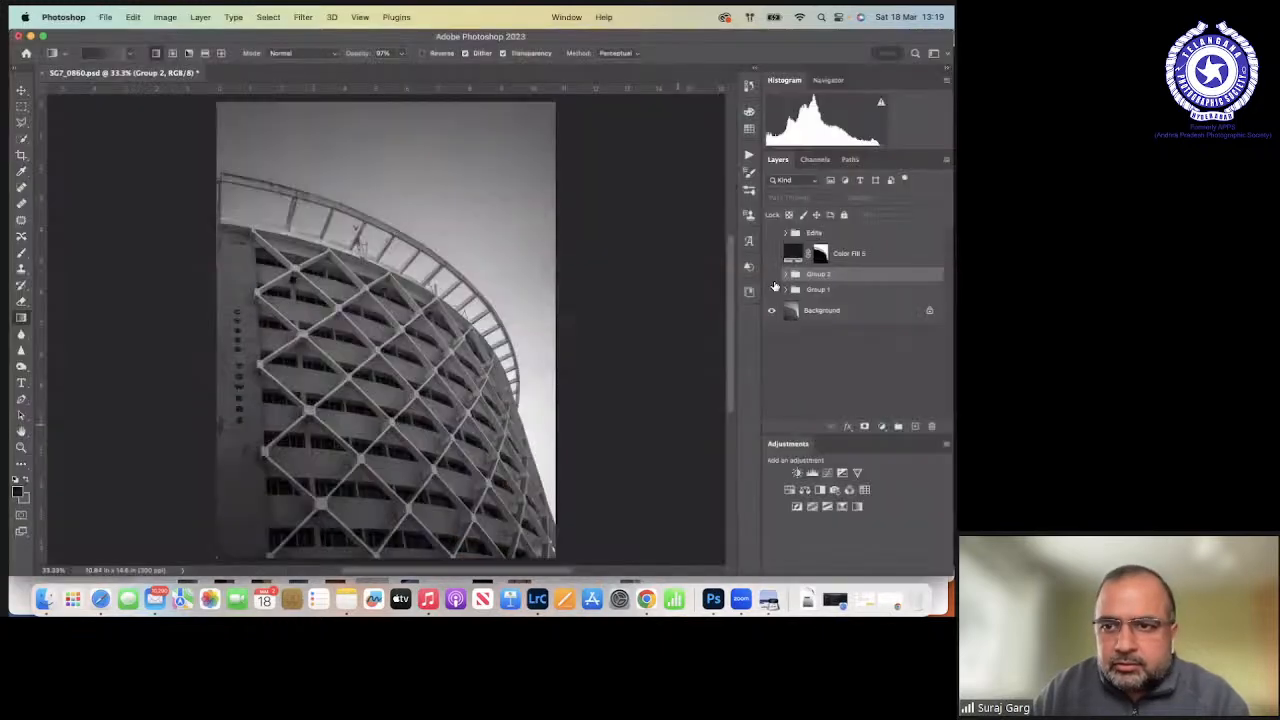
Toggle Group 2 and the Edits group to compare both versions against the background, leaving only Group 2 shown above it.
{"action": "left_click", "coordinate": [771, 274]}
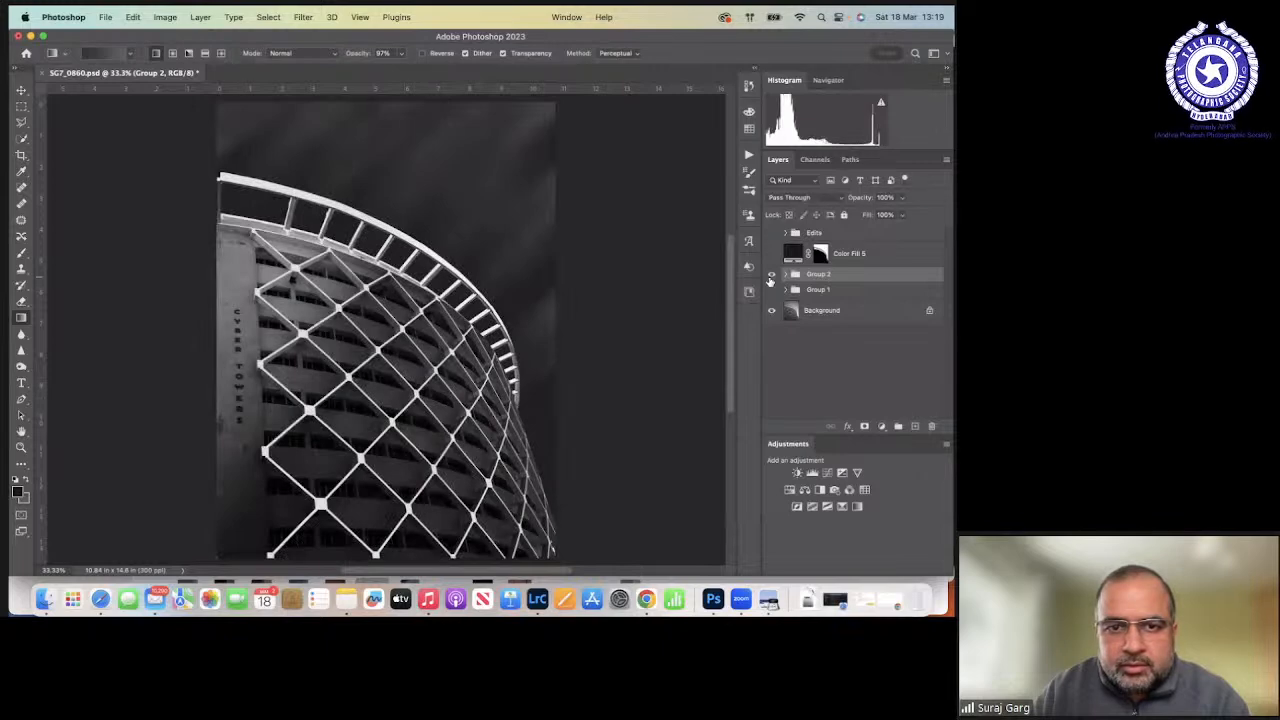
{"action": "left_click", "coordinate": [771, 274]}
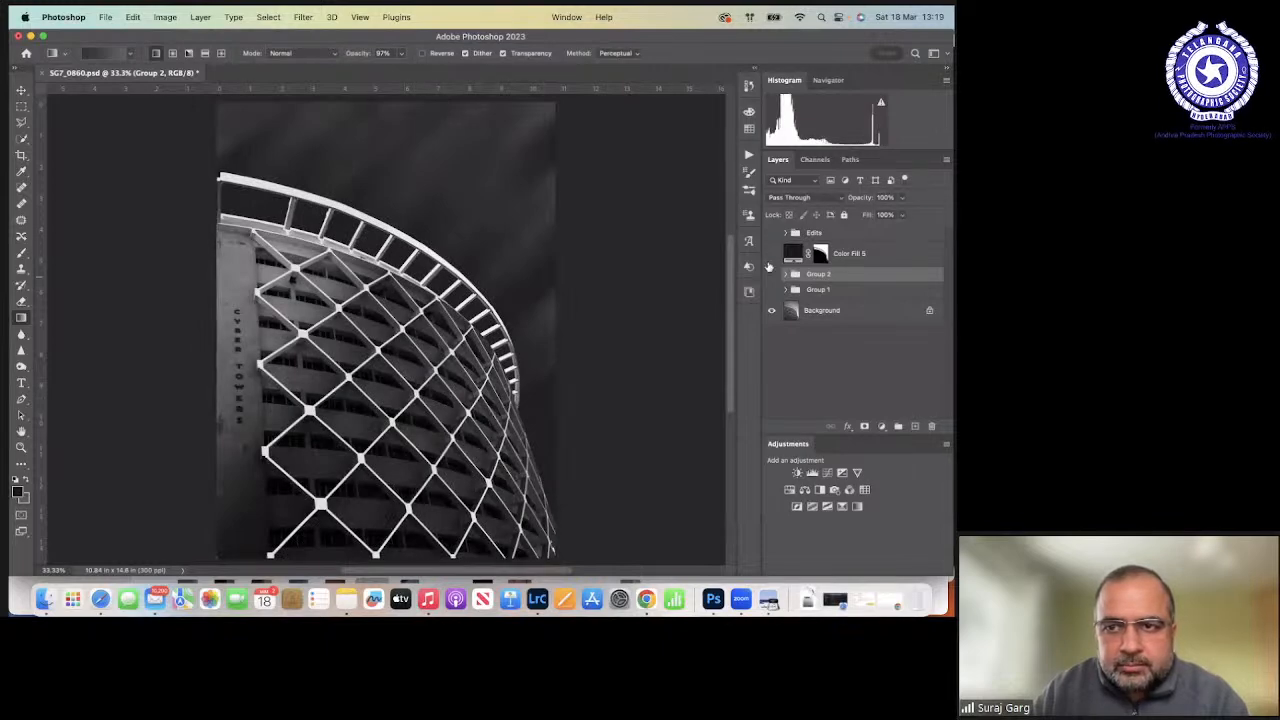
{"action": "left_click", "coordinate": [771, 232]}
{"action": "left_click", "coordinate": [771, 232]}
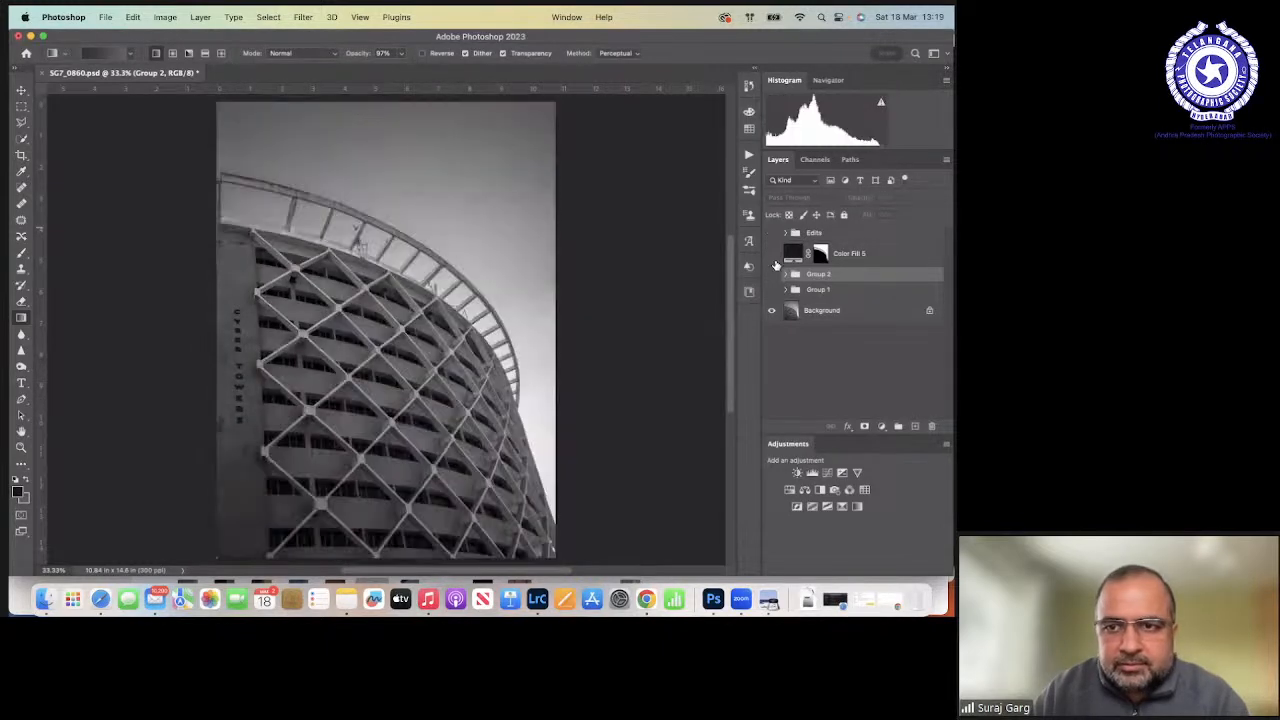
{"action": "left_click", "coordinate": [771, 274]}
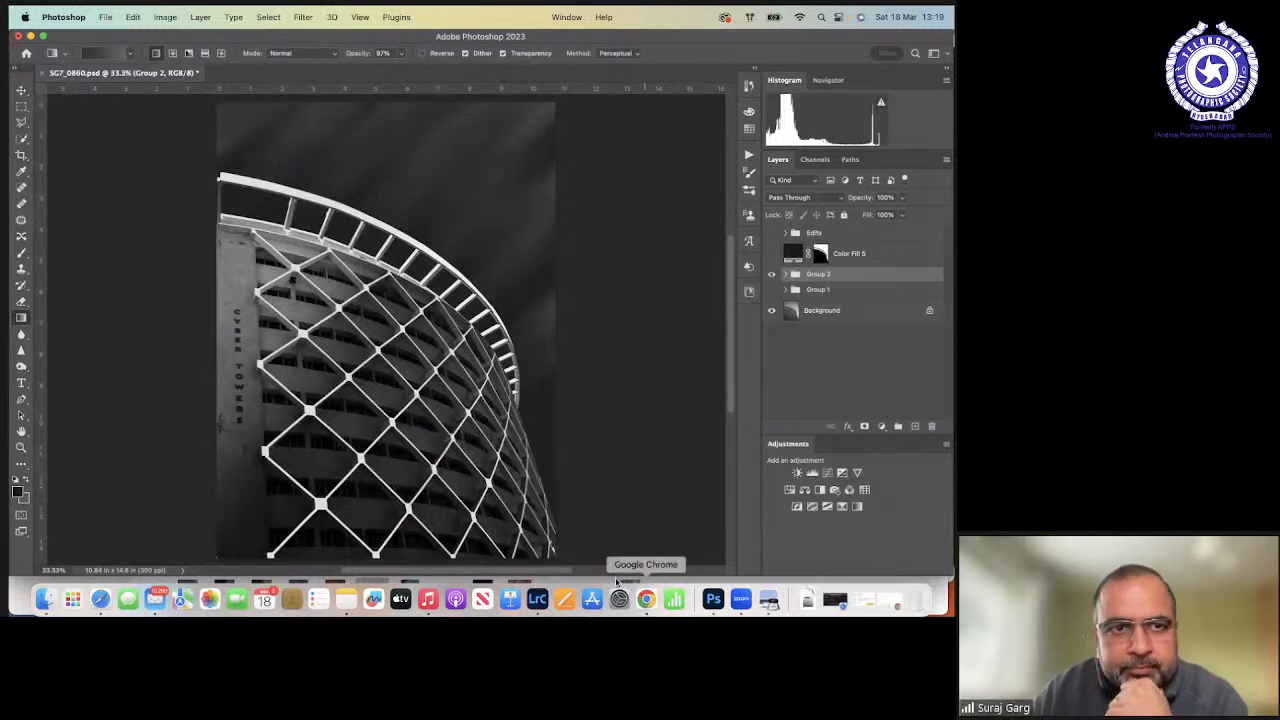
Switch to Chrome and browse the posts on the photographer's black-and-white architecture Instagram profile.
{"action": "left_click", "coordinate": [646, 598]}
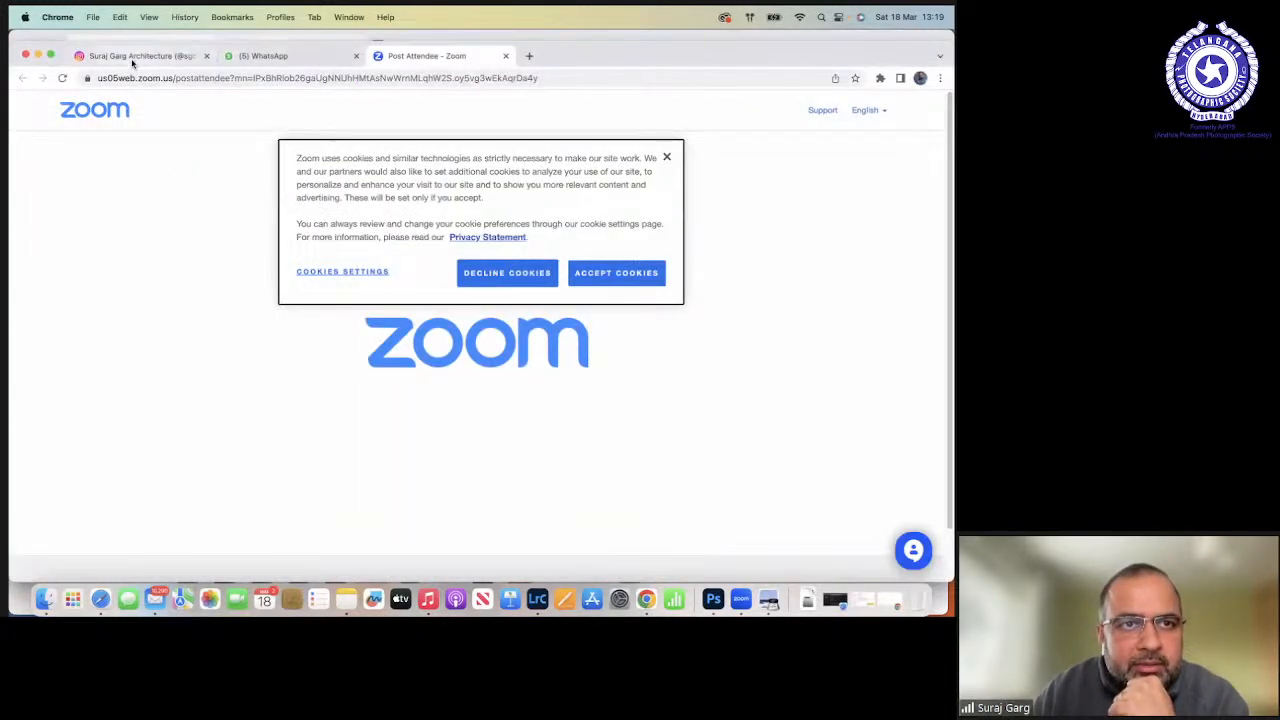
{"action": "left_click", "coordinate": [130, 57]}
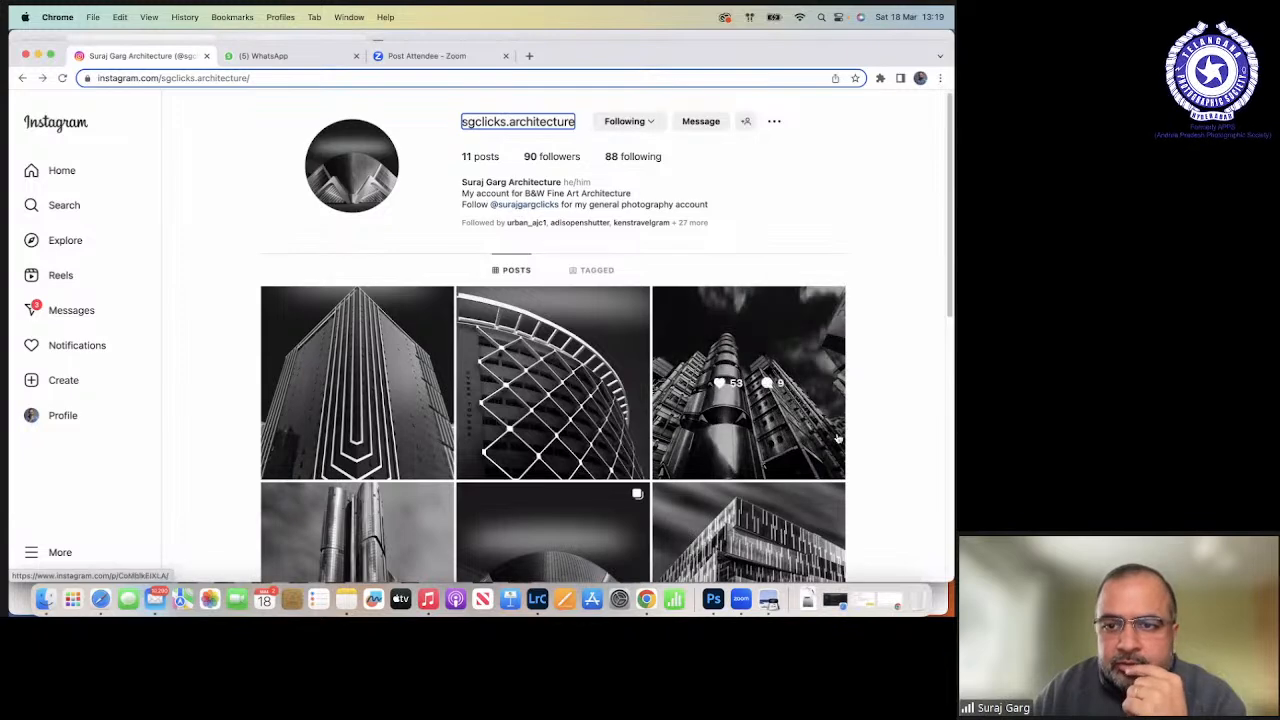
{"action": "scroll", "coordinate": [920, 452], "scroll_direction": "down", "scroll_amount": 1}
{"action": "scroll", "coordinate": [921, 453], "scroll_direction": "down", "scroll_amount": 3}
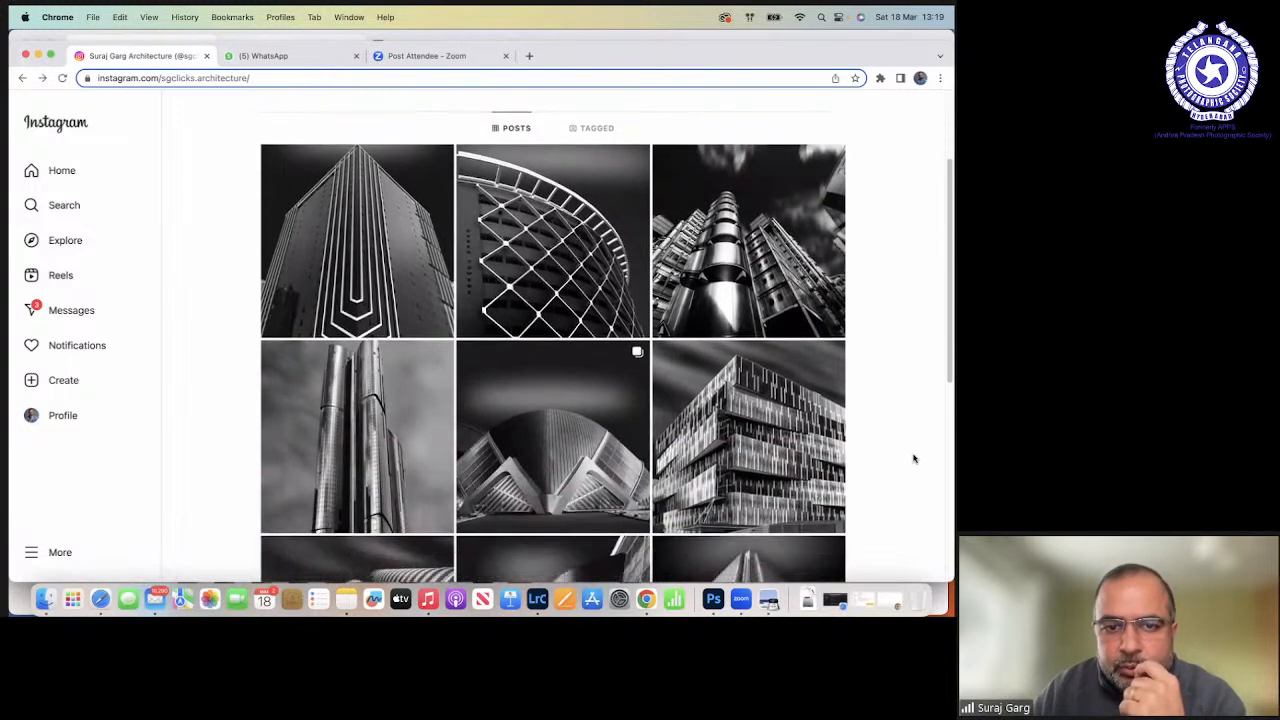
{"action": "scroll", "coordinate": [915, 497], "scroll_direction": "down", "scroll_amount": 6}
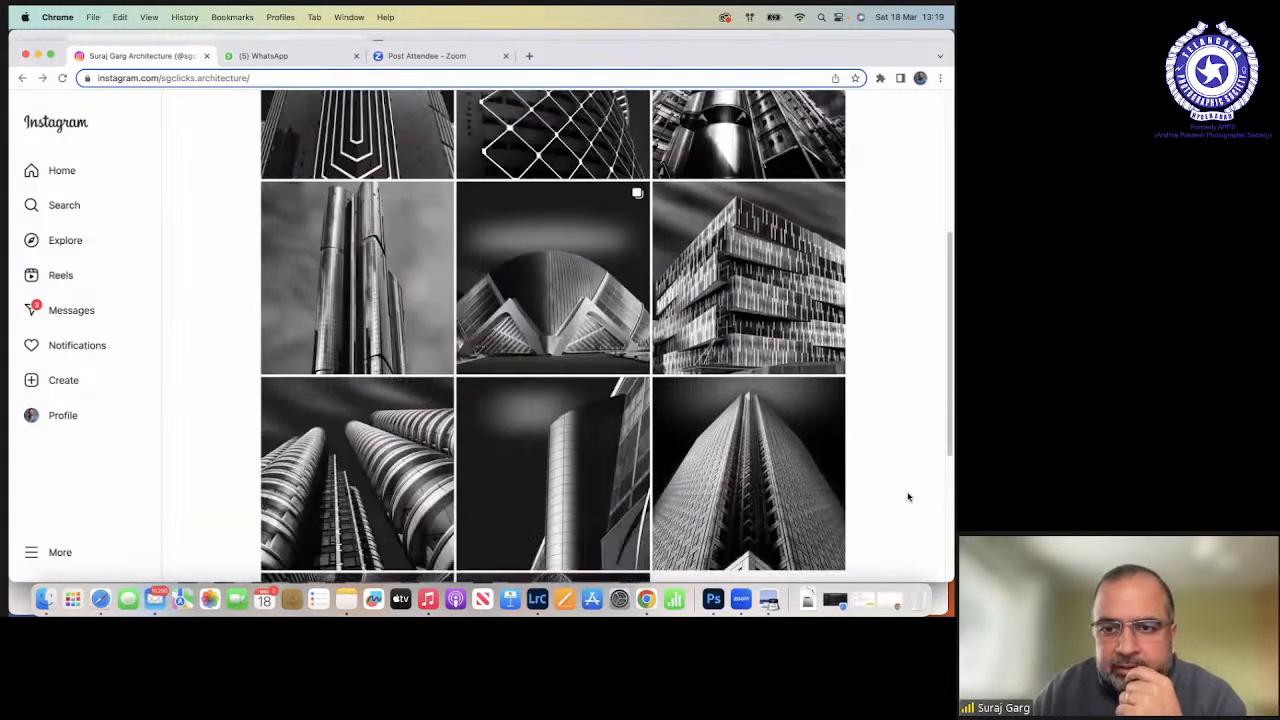
{"action": "scroll", "coordinate": [903, 502], "scroll_direction": "down", "scroll_amount": 3}
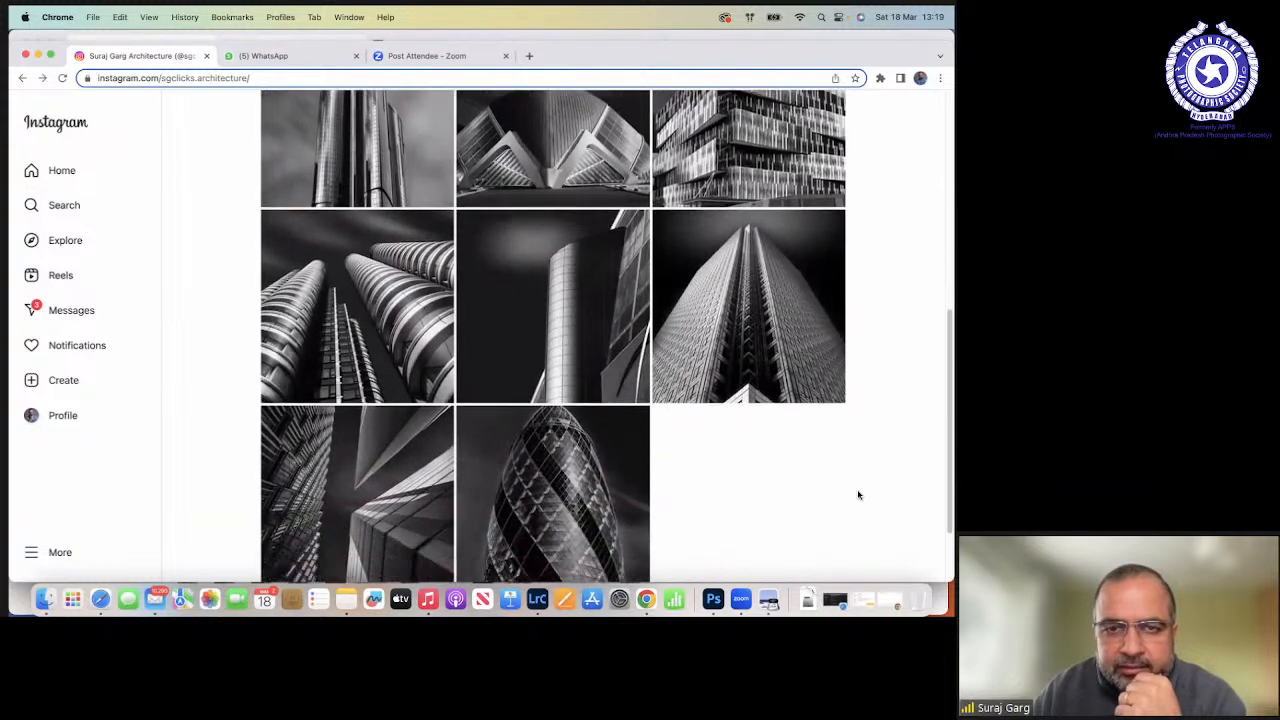
{"action": "scroll", "coordinate": [858, 494], "scroll_direction": "down", "scroll_amount": 2}
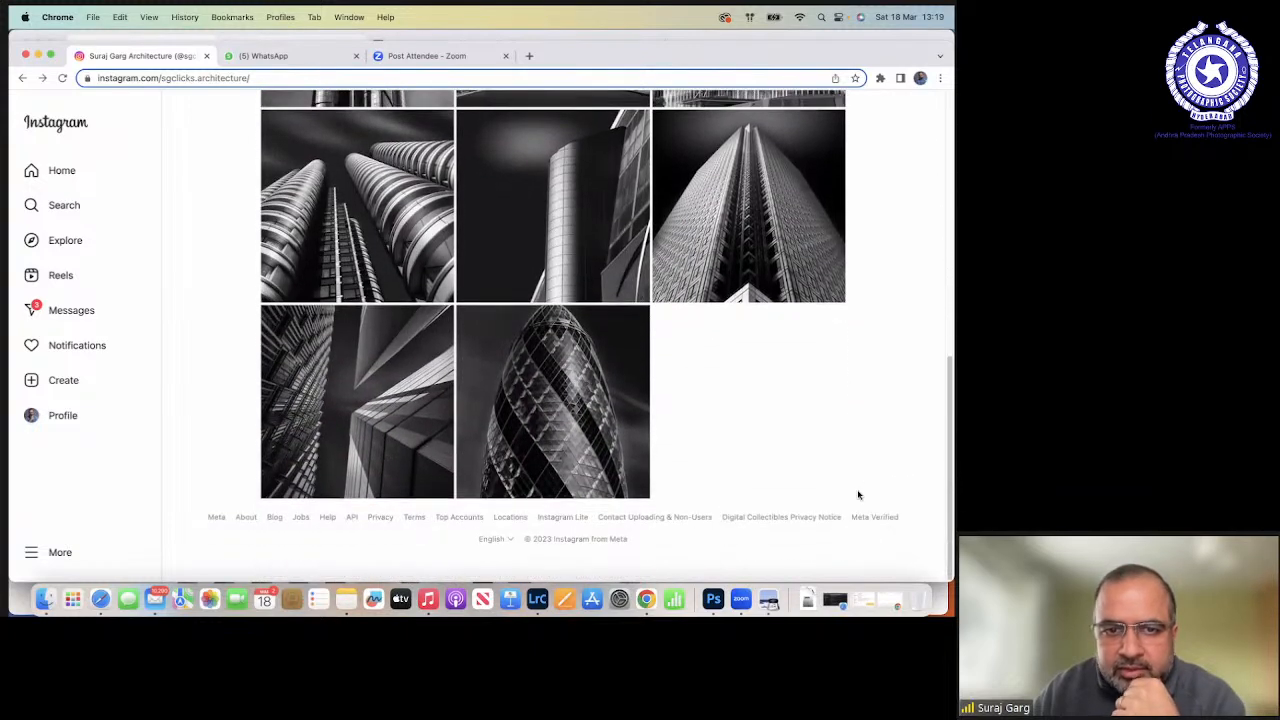
{"action": "scroll", "coordinate": [858, 494], "scroll_direction": "up", "scroll_amount": 3}
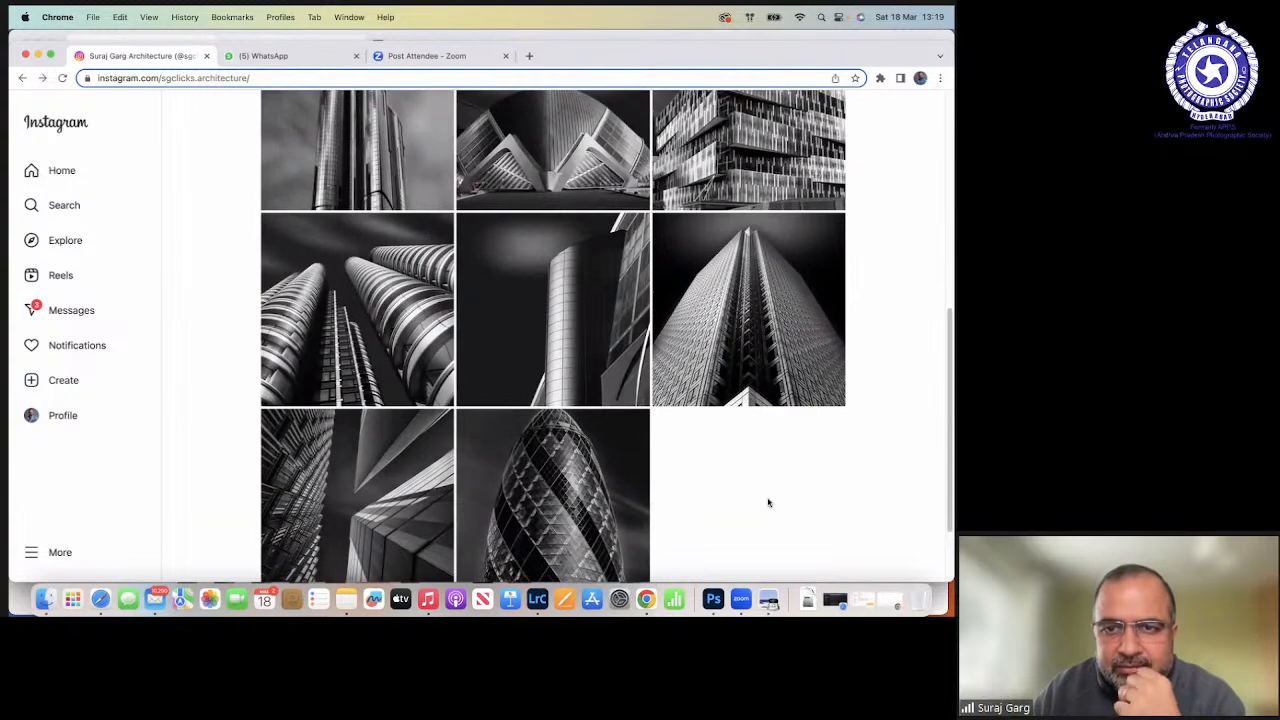
{"action": "scroll", "coordinate": [768, 502], "scroll_direction": "up", "scroll_amount": 12}
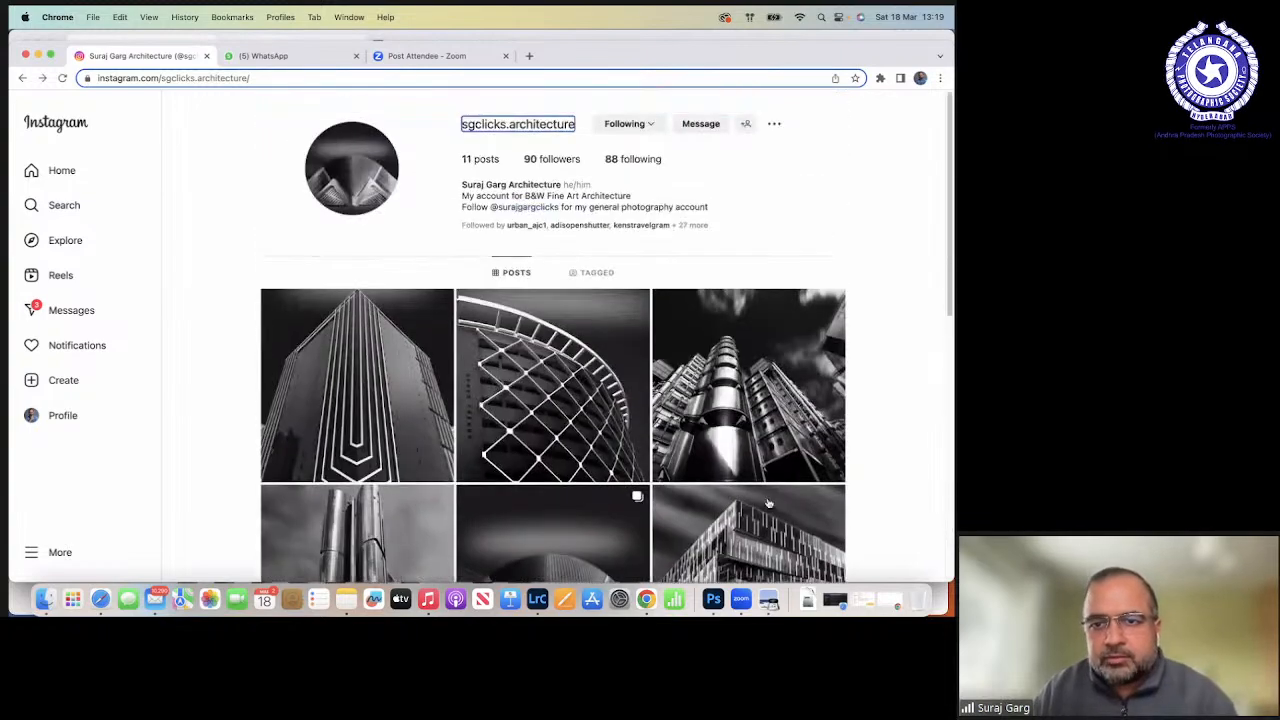
{"action": "scroll", "coordinate": [768, 502], "scroll_direction": "down", "scroll_amount": 8}
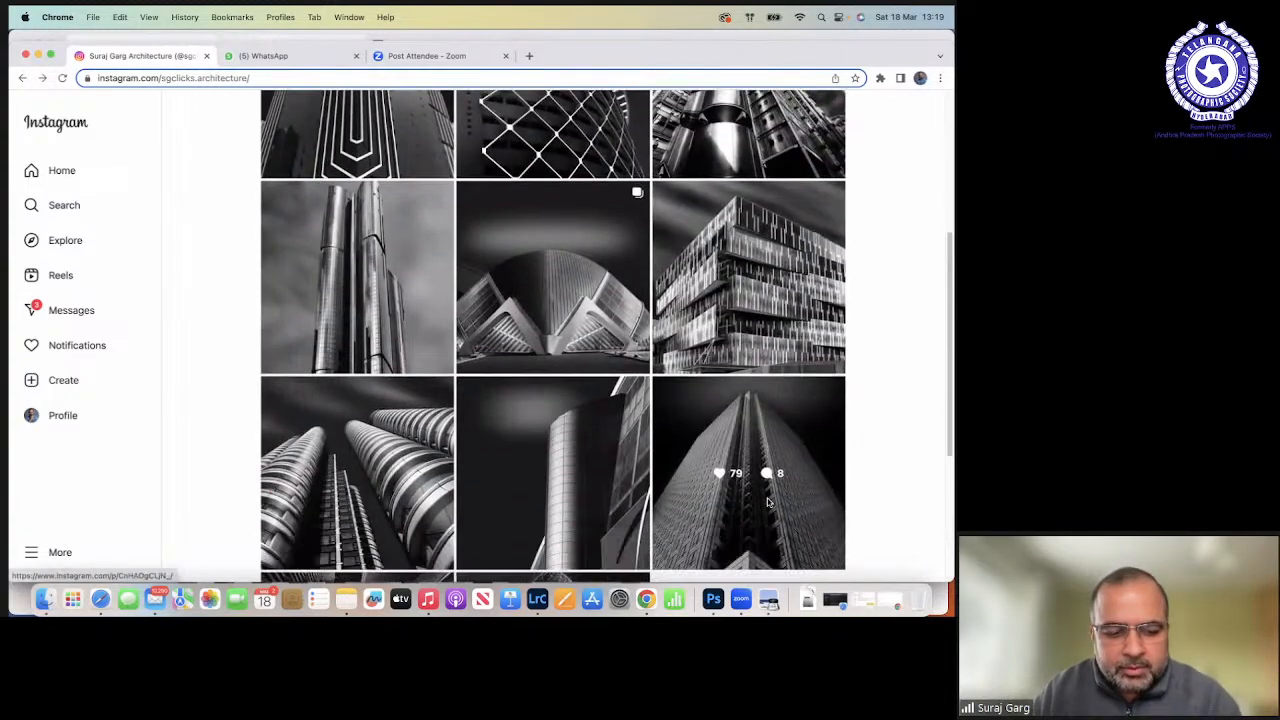
{"action": "scroll", "coordinate": [768, 502], "scroll_direction": "down", "scroll_amount": 7}
{"action": "key", "text": "super+Tab"}
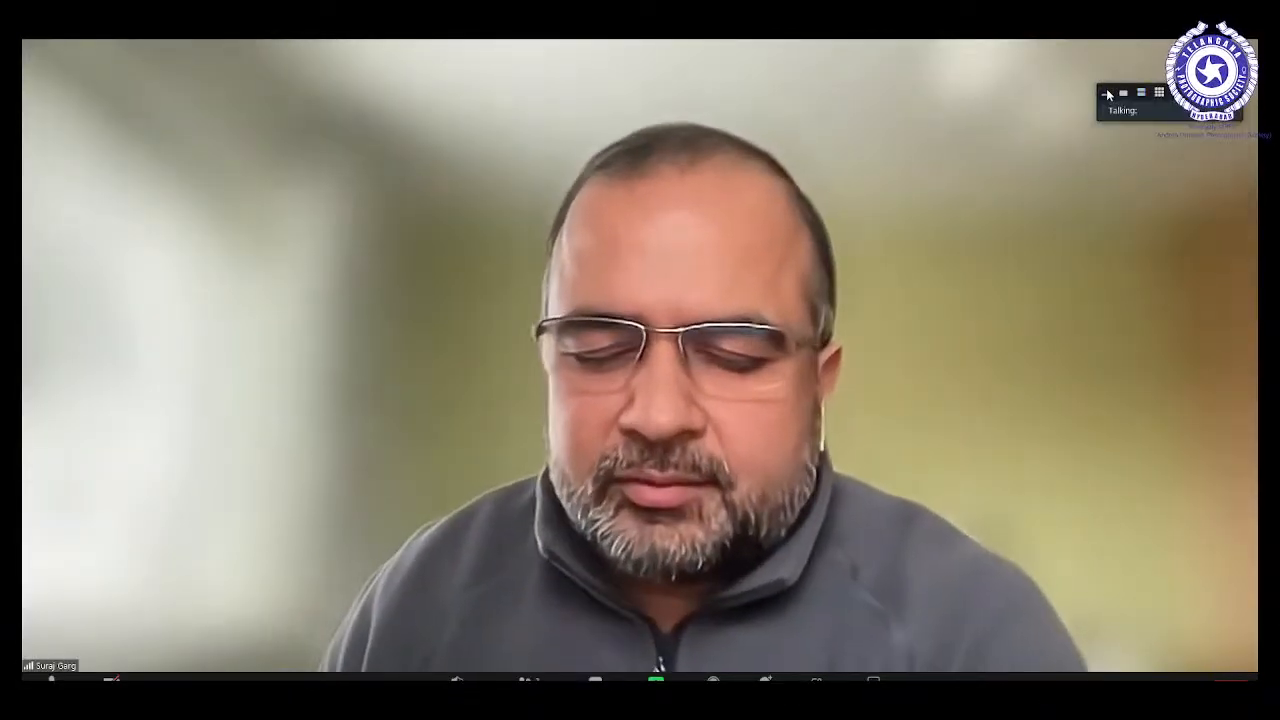
{"action": "left_click", "coordinate": [1146, 48]}
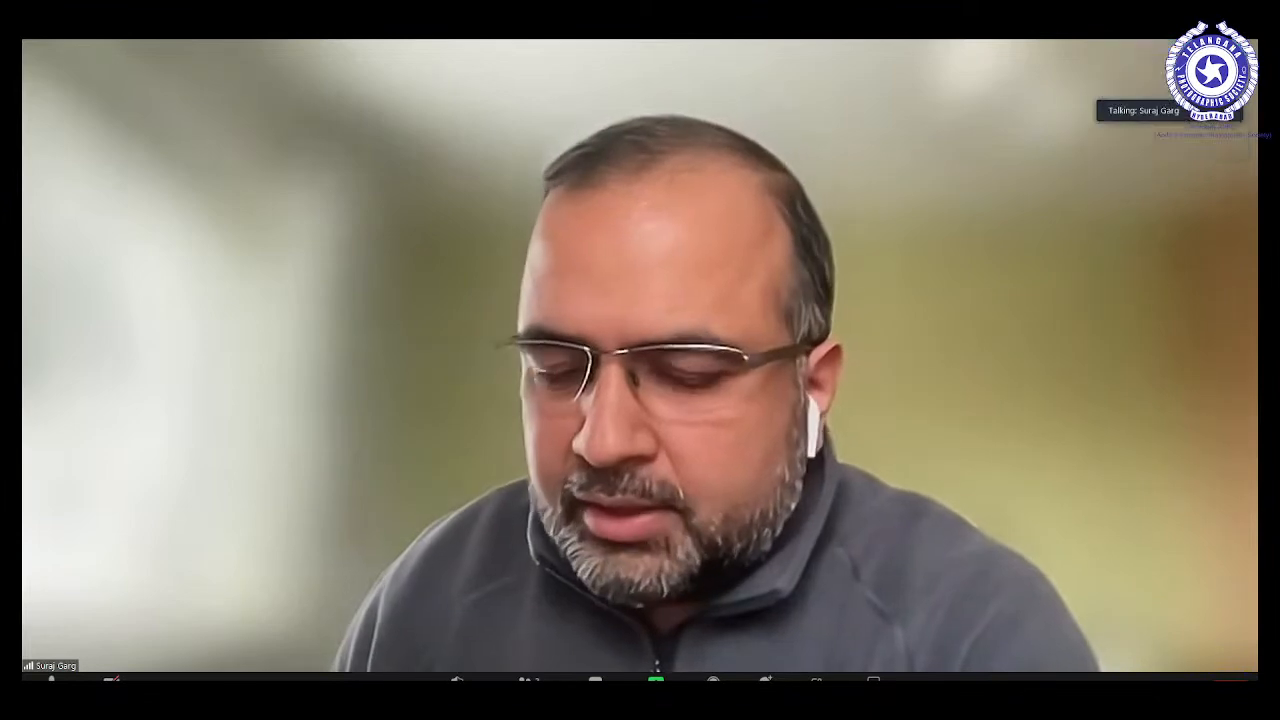